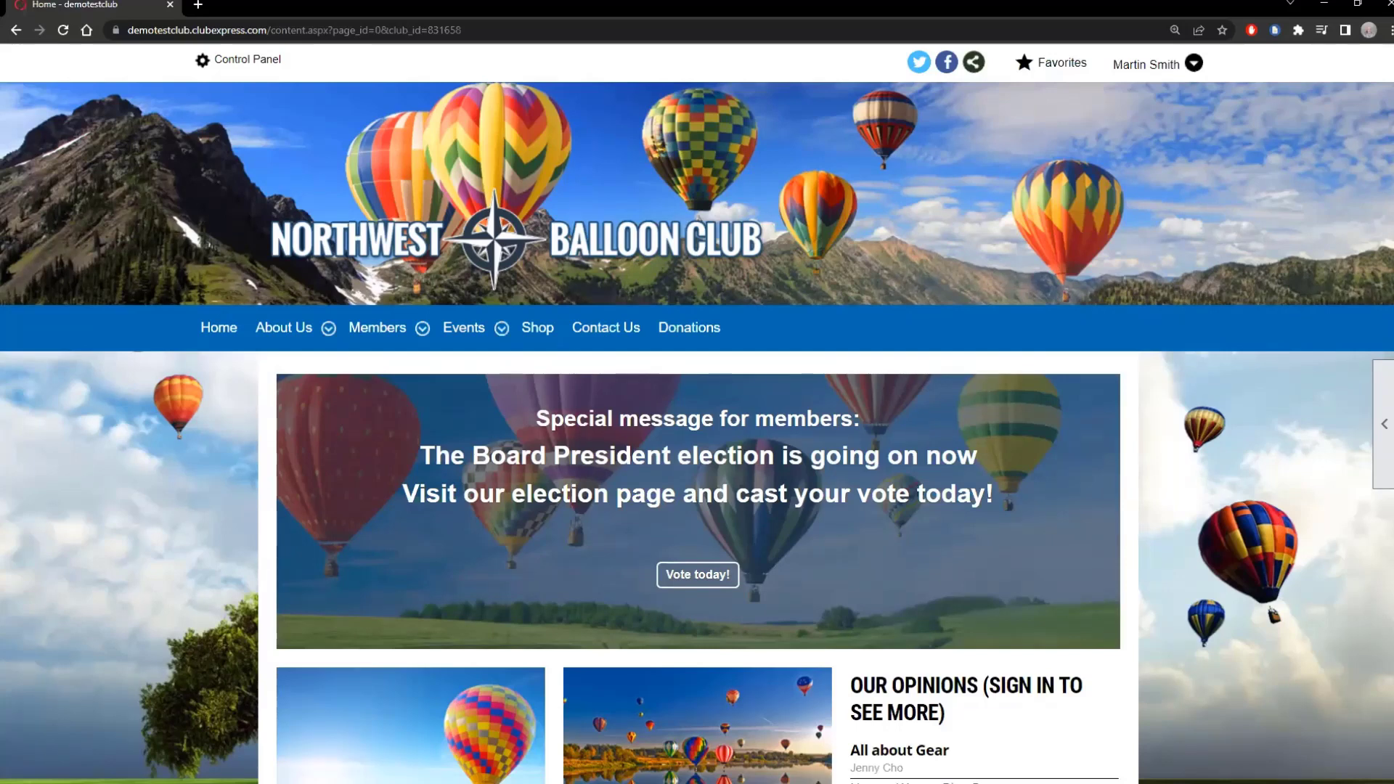
Open People Manager from the Control Panel's People admin functions
left_click(247, 61)
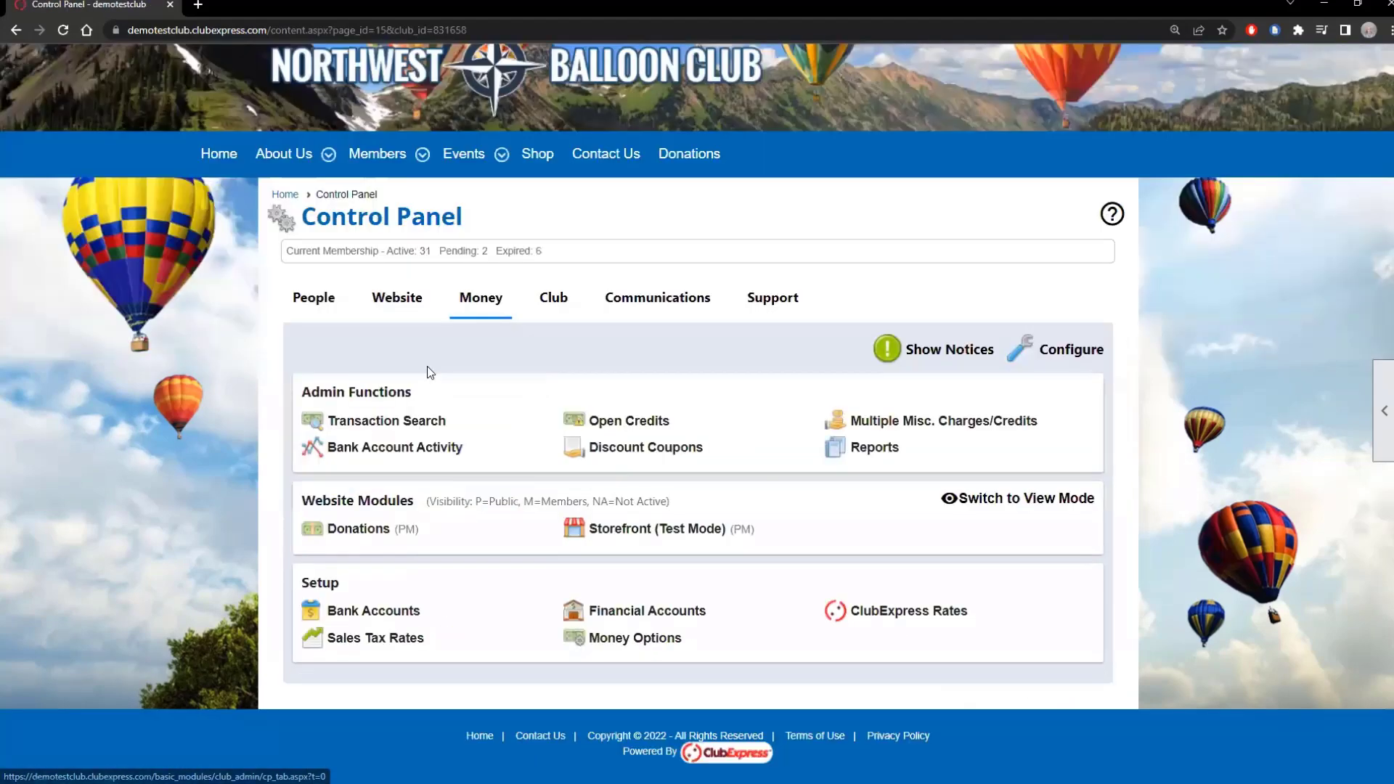
left_click(311, 304)
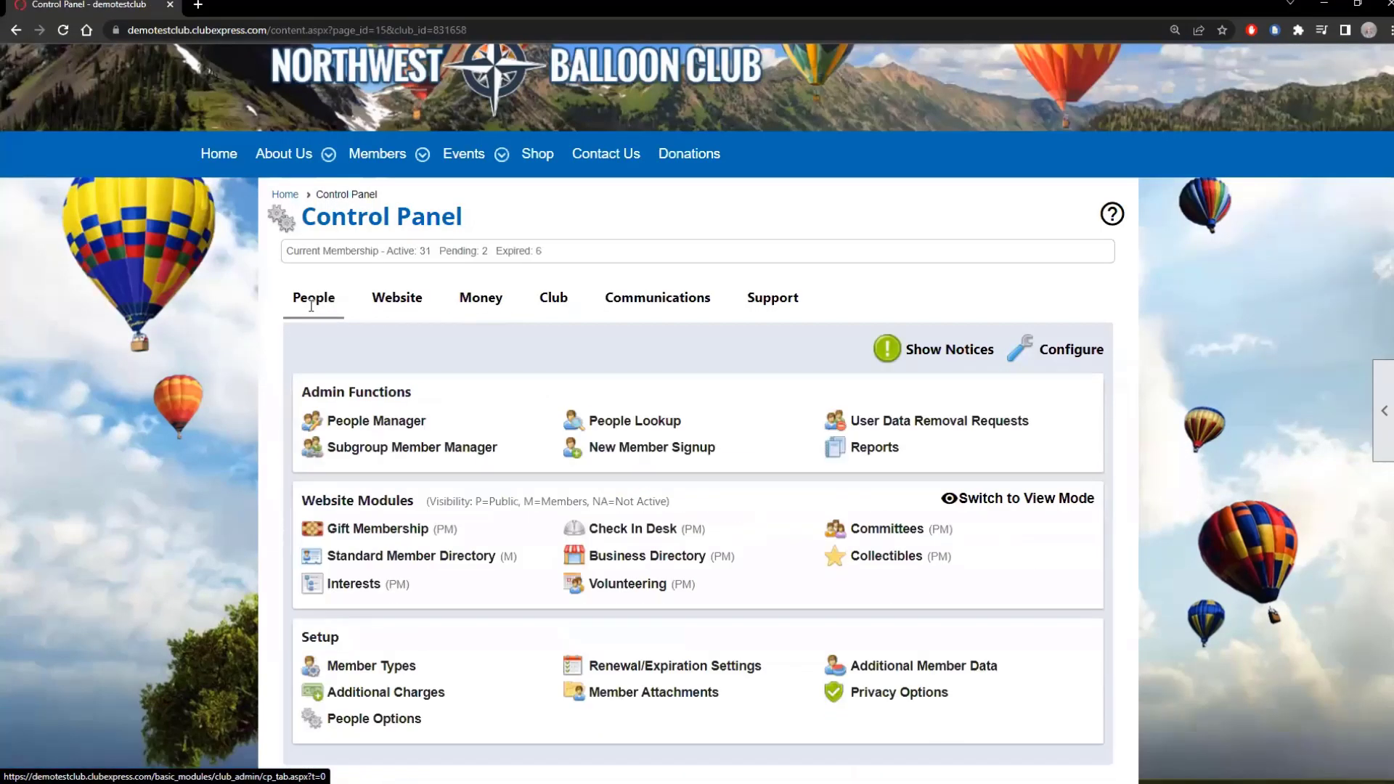
scroll(311, 305, "down", 1)
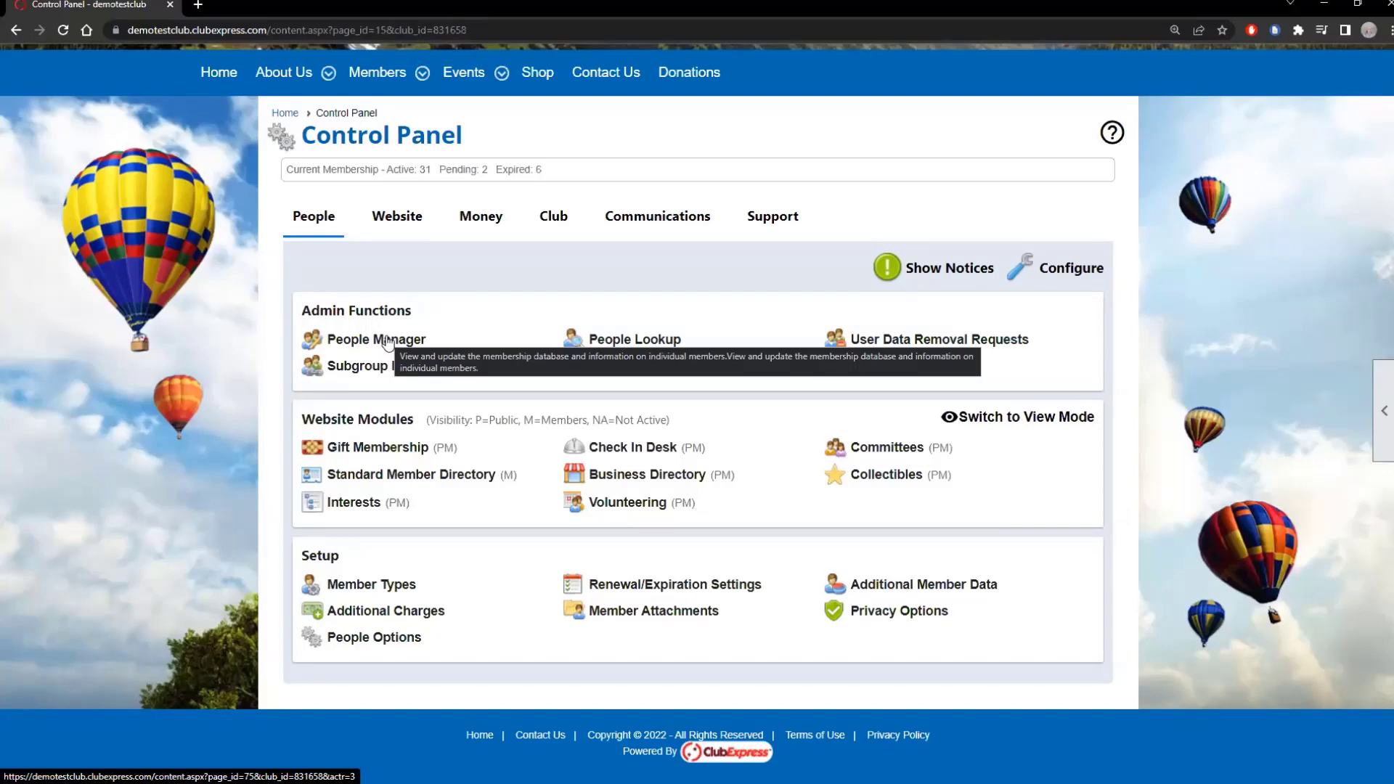
left_click(346, 350)
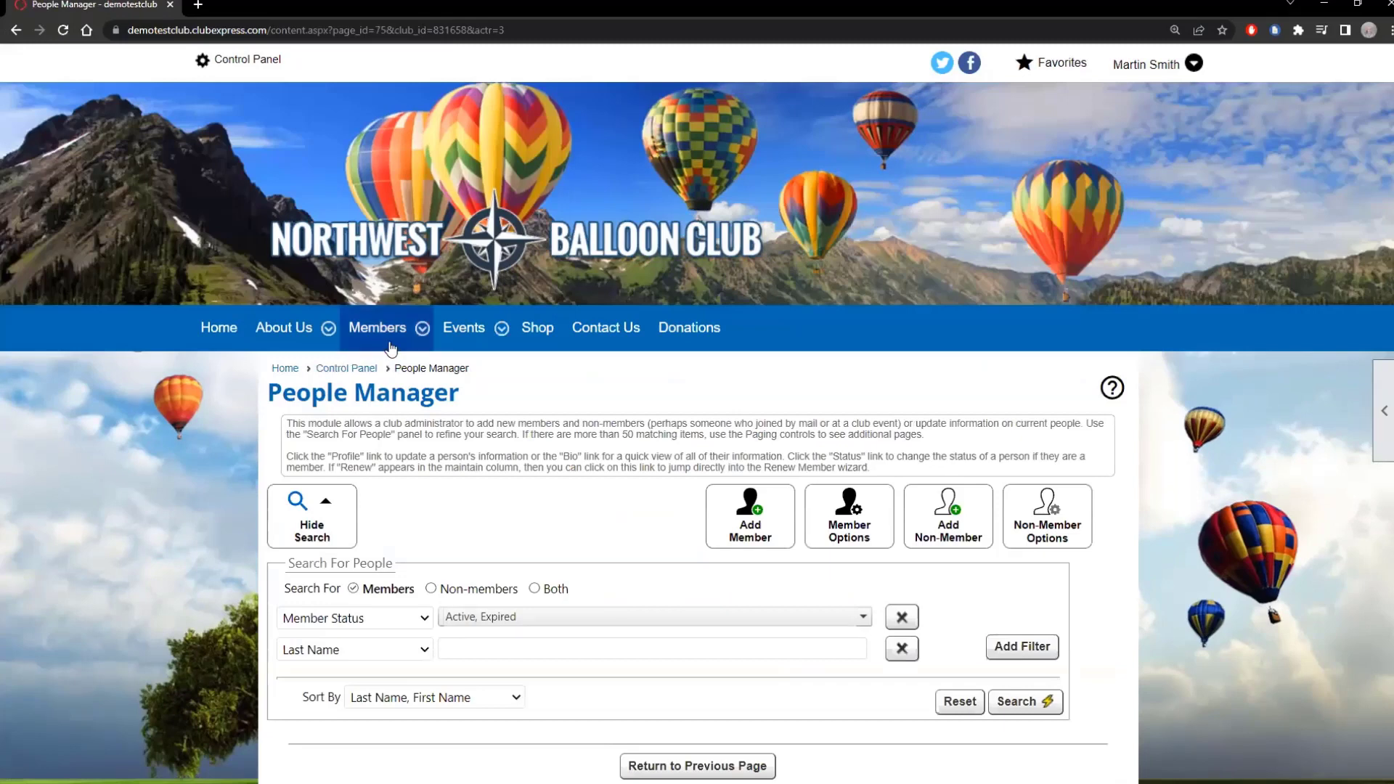
Search the active and expired members by last name 'wood'
scroll(524, 376, "down", 2)
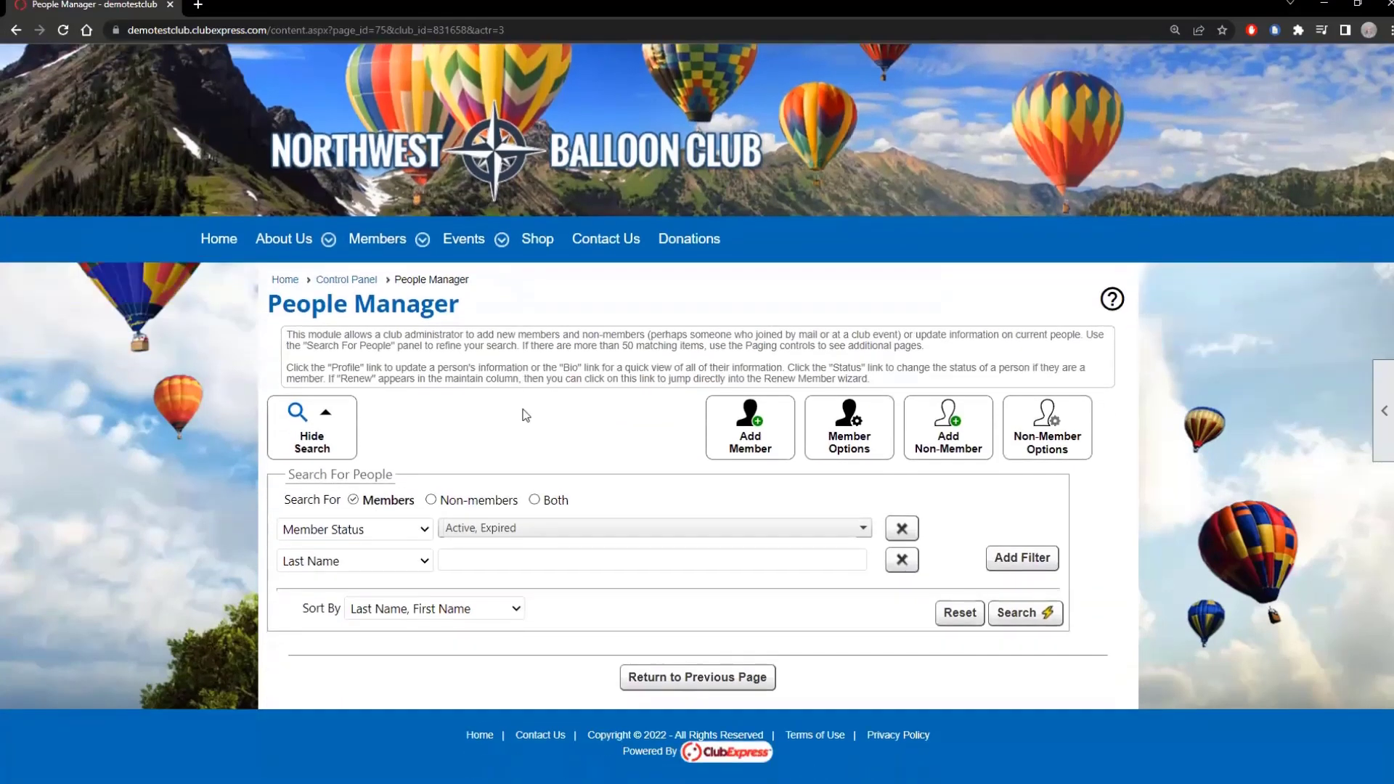
left_click(523, 560)
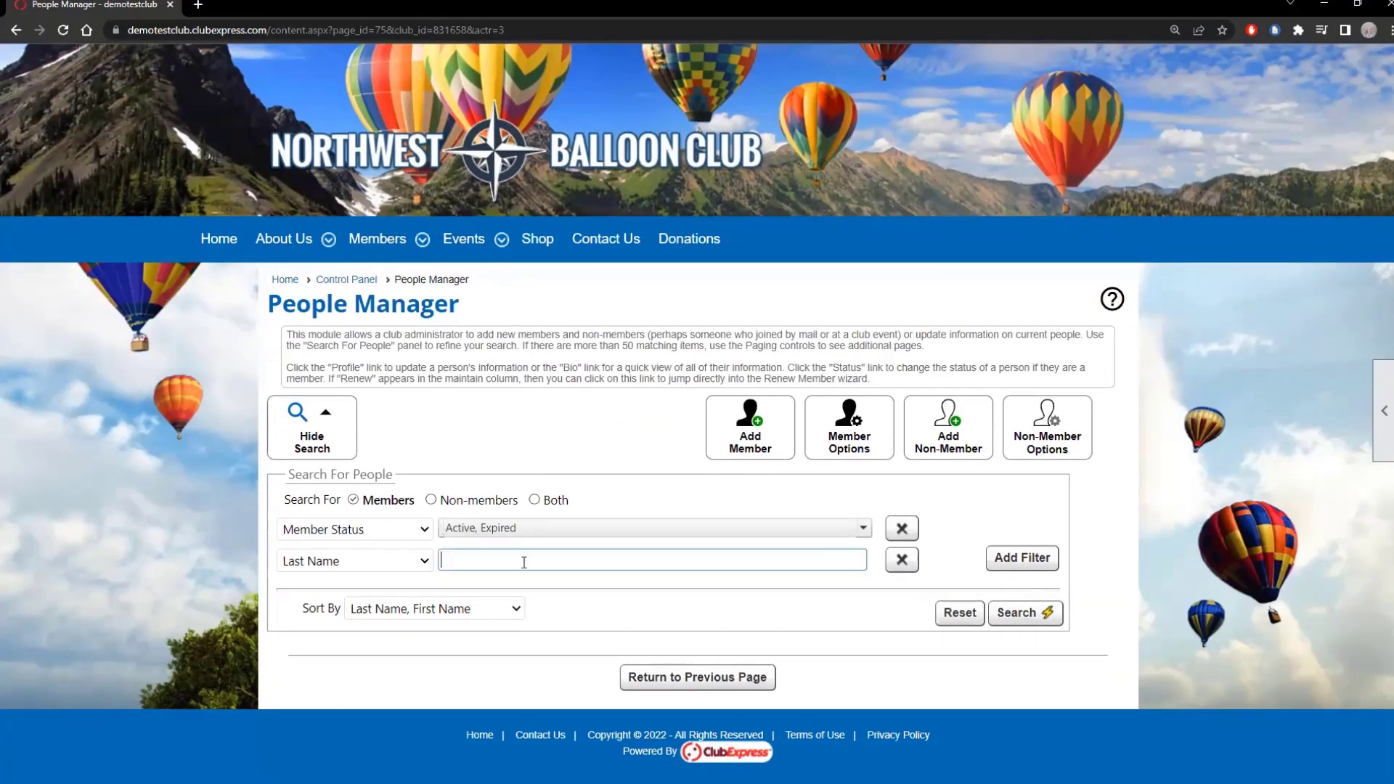
type("wood")
key("Return")
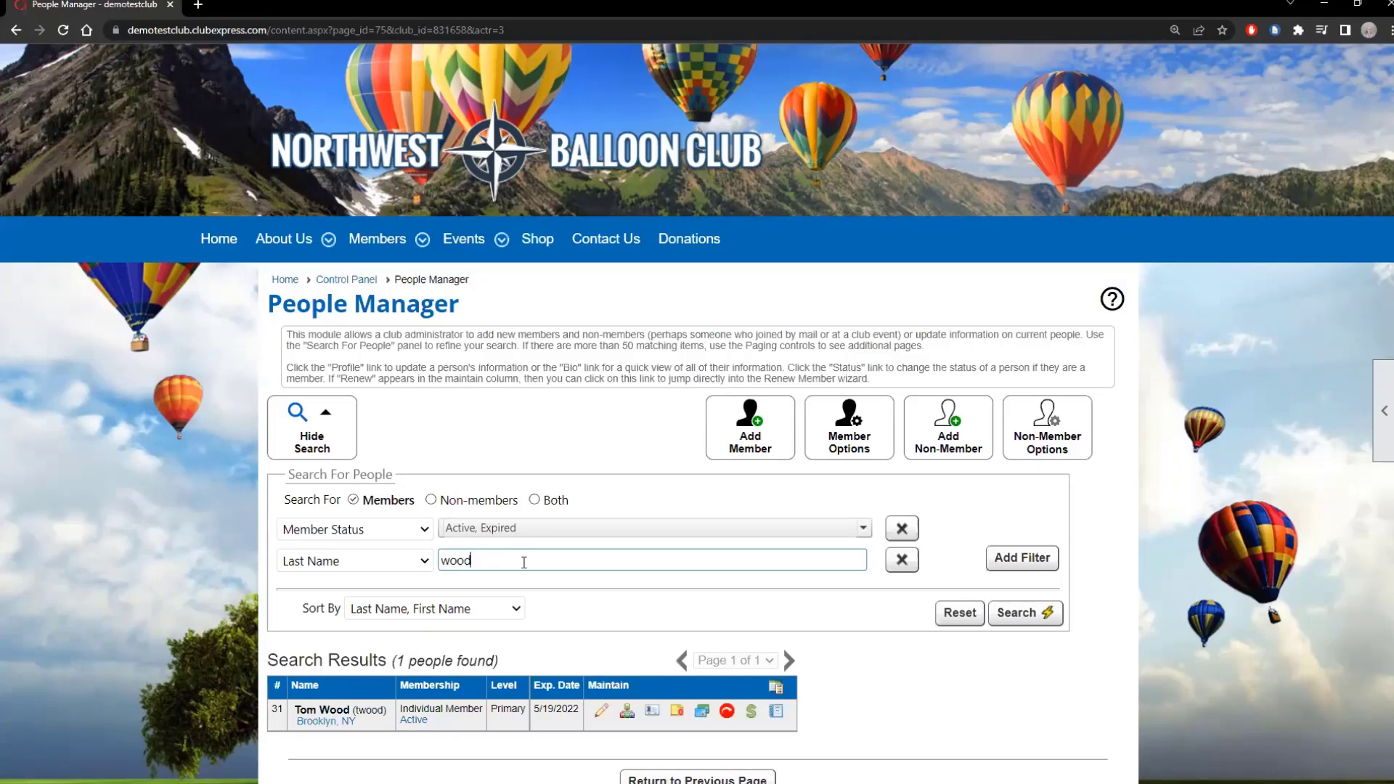
Look over the searchable filter fields without changing the filter
scroll(523, 562, "down", 2)
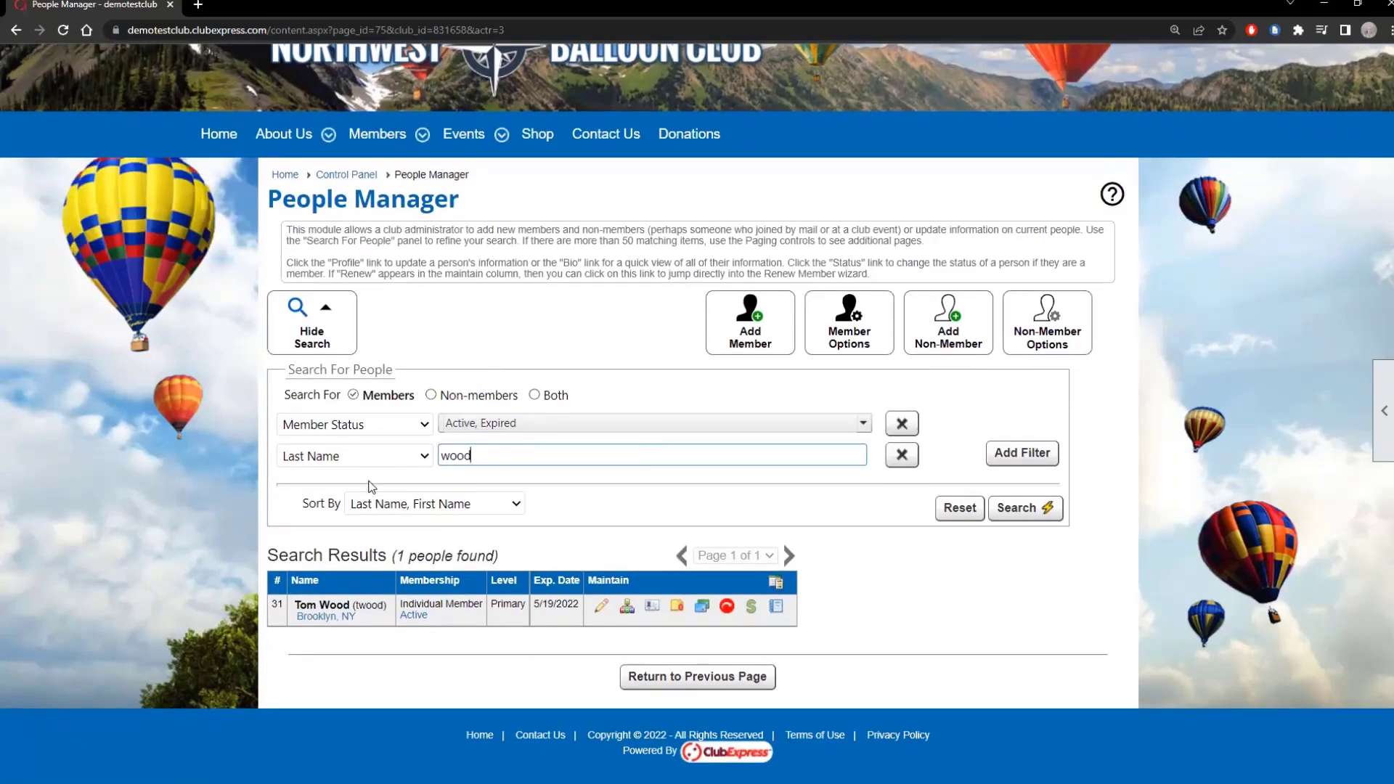
left_click(389, 455)
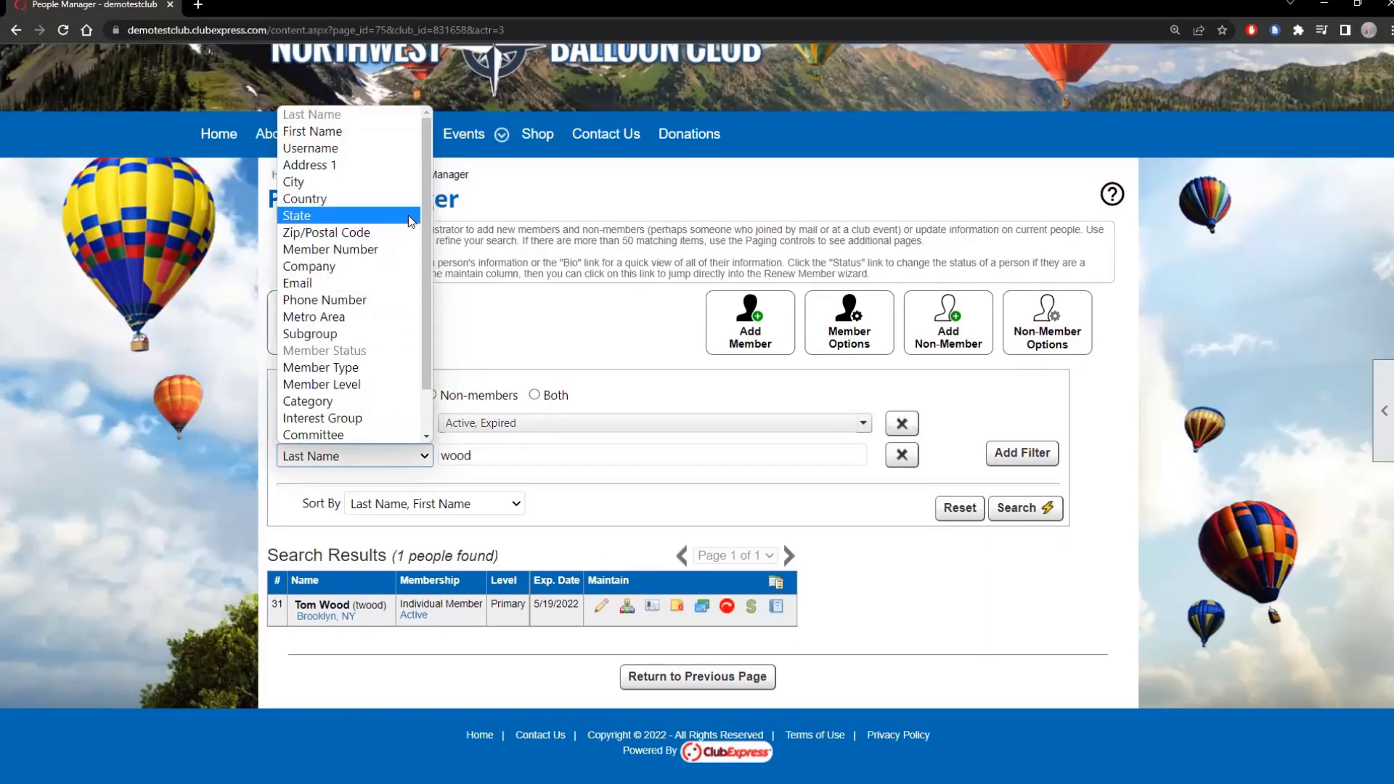
left_click(521, 296)
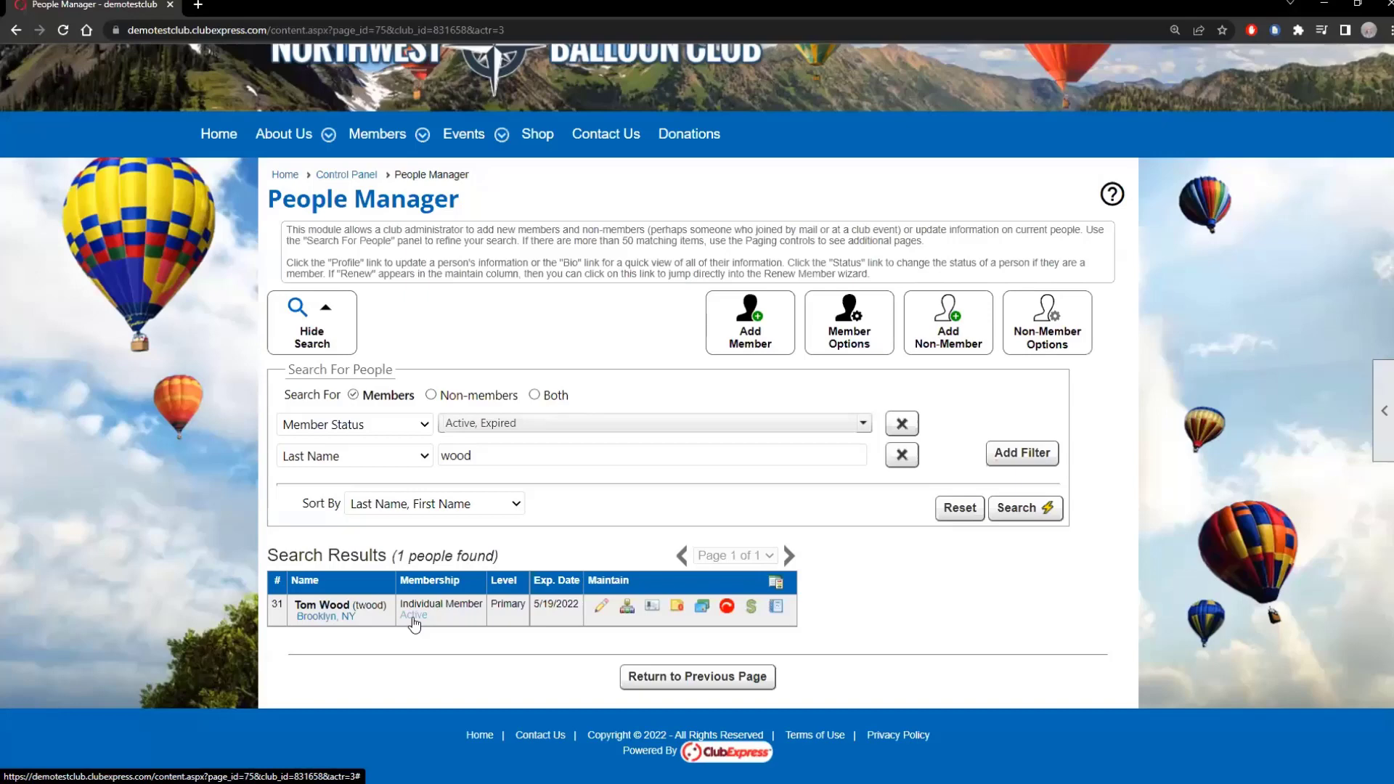
Open the matched member's Member Status dialog and choose Drop
left_click(414, 616)
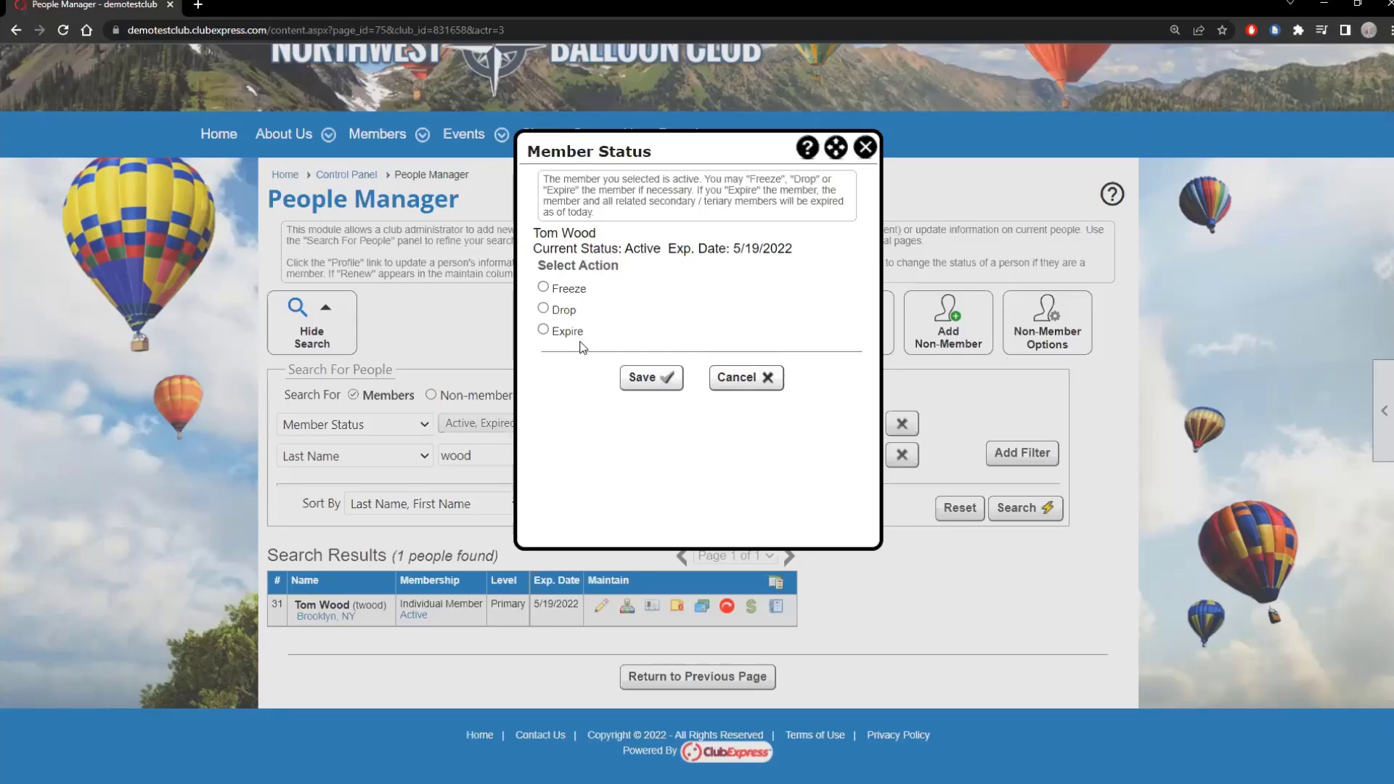
left_click(564, 312)
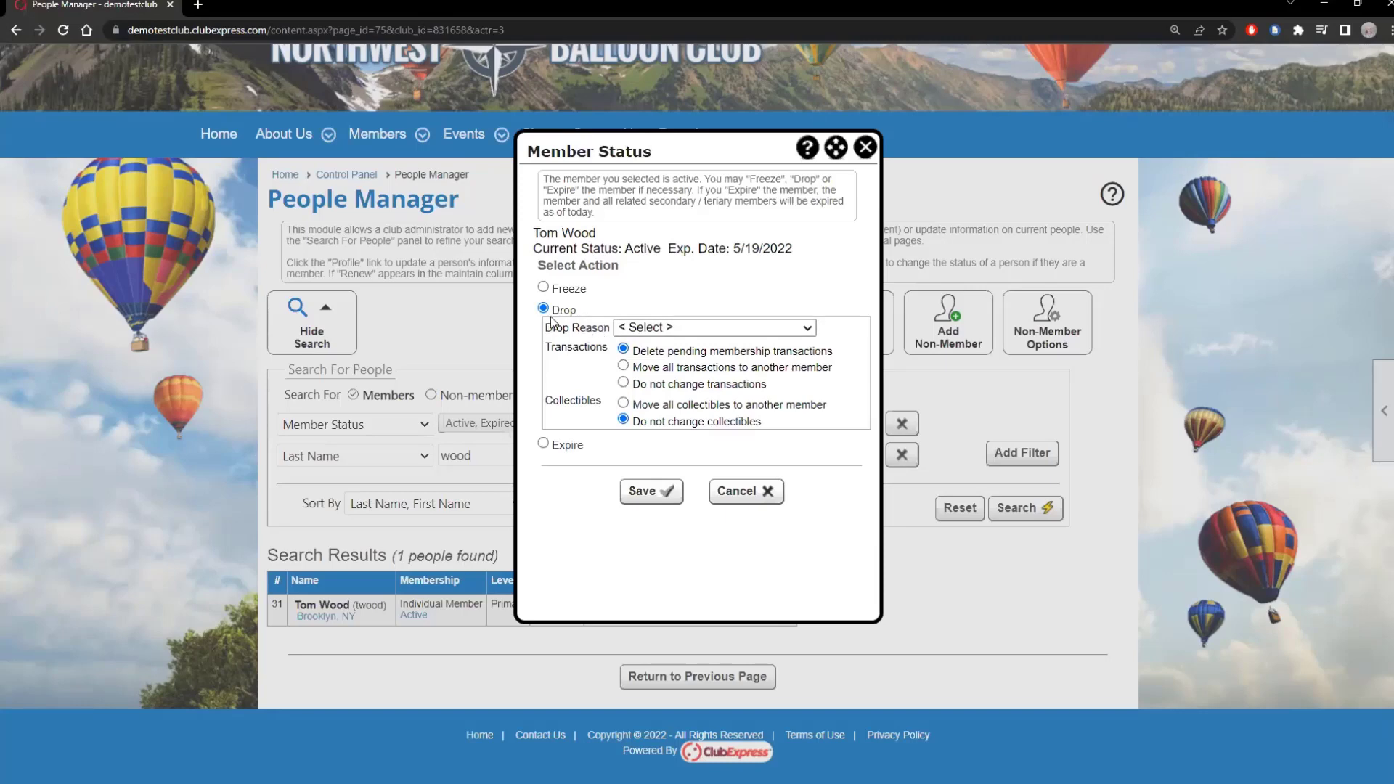
left_click(692, 327)
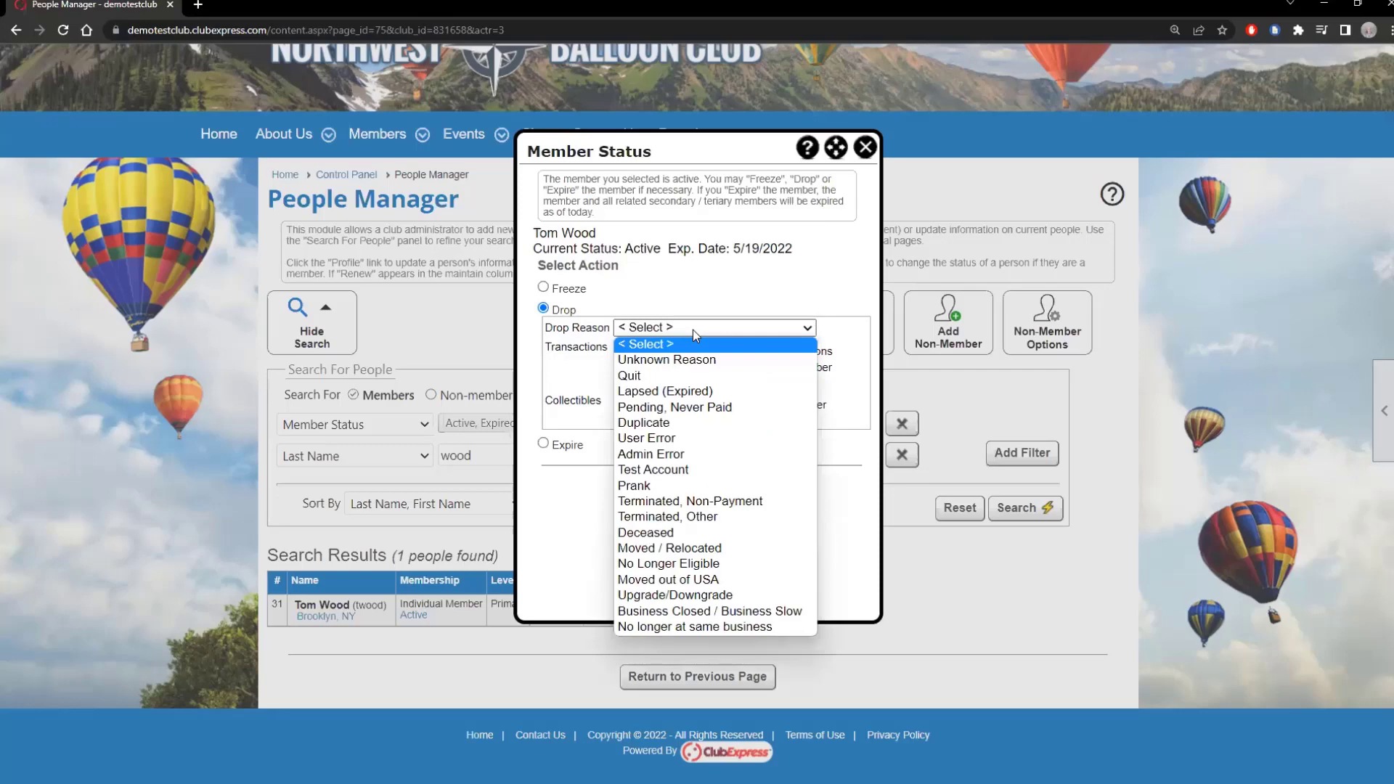
Choose Deceased as the drop reason
left_click(691, 532)
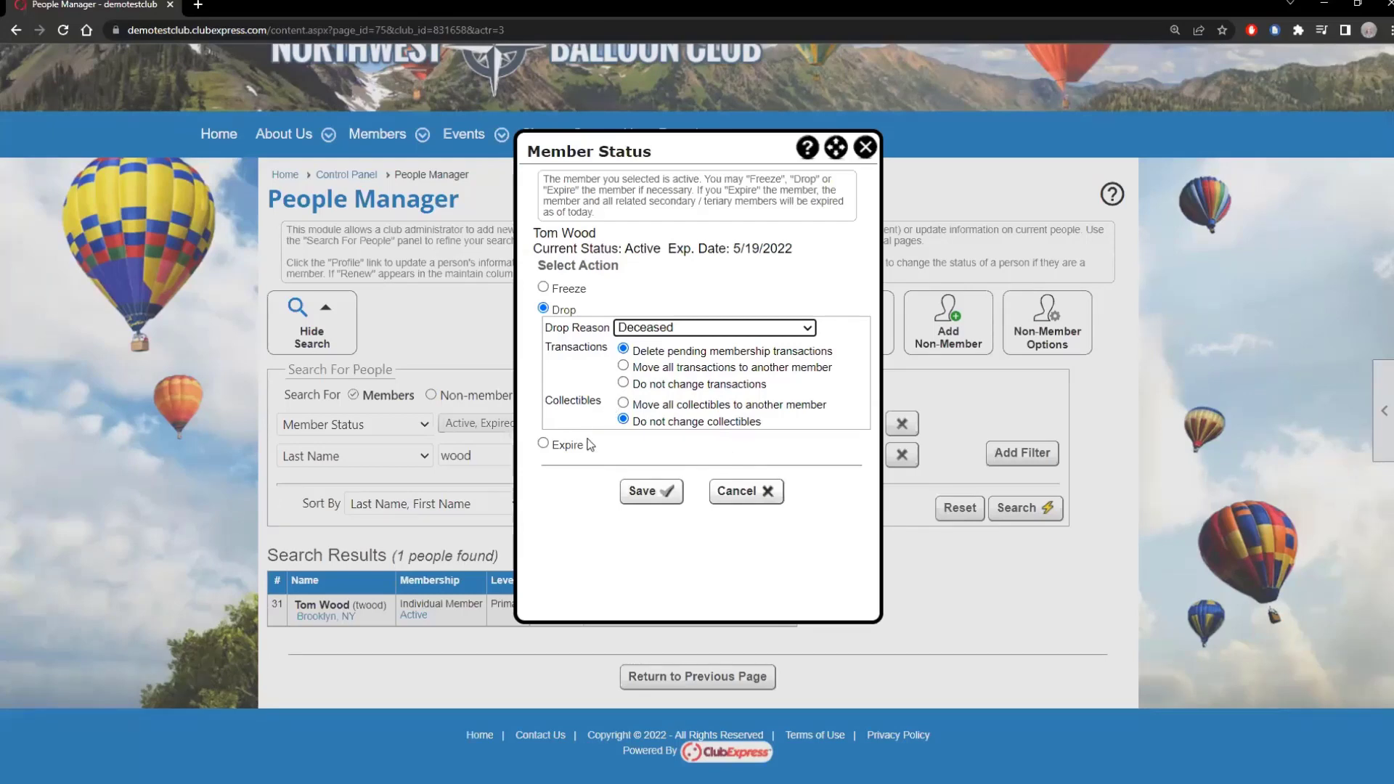
Dismiss the Member Status dialog unsaved, keeping the member Active
key("Escape")
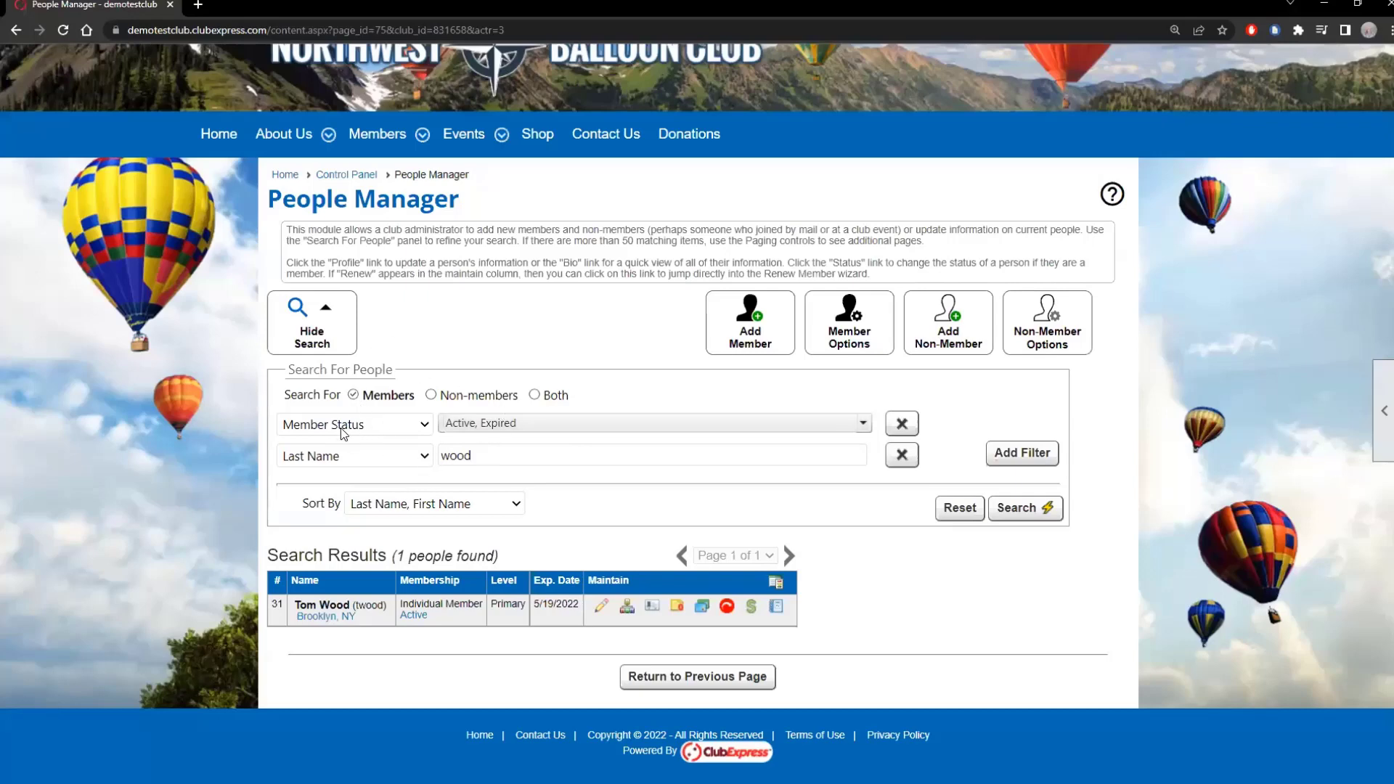
Set the Member Status filter to Dropped only and run the search
left_click(541, 427)
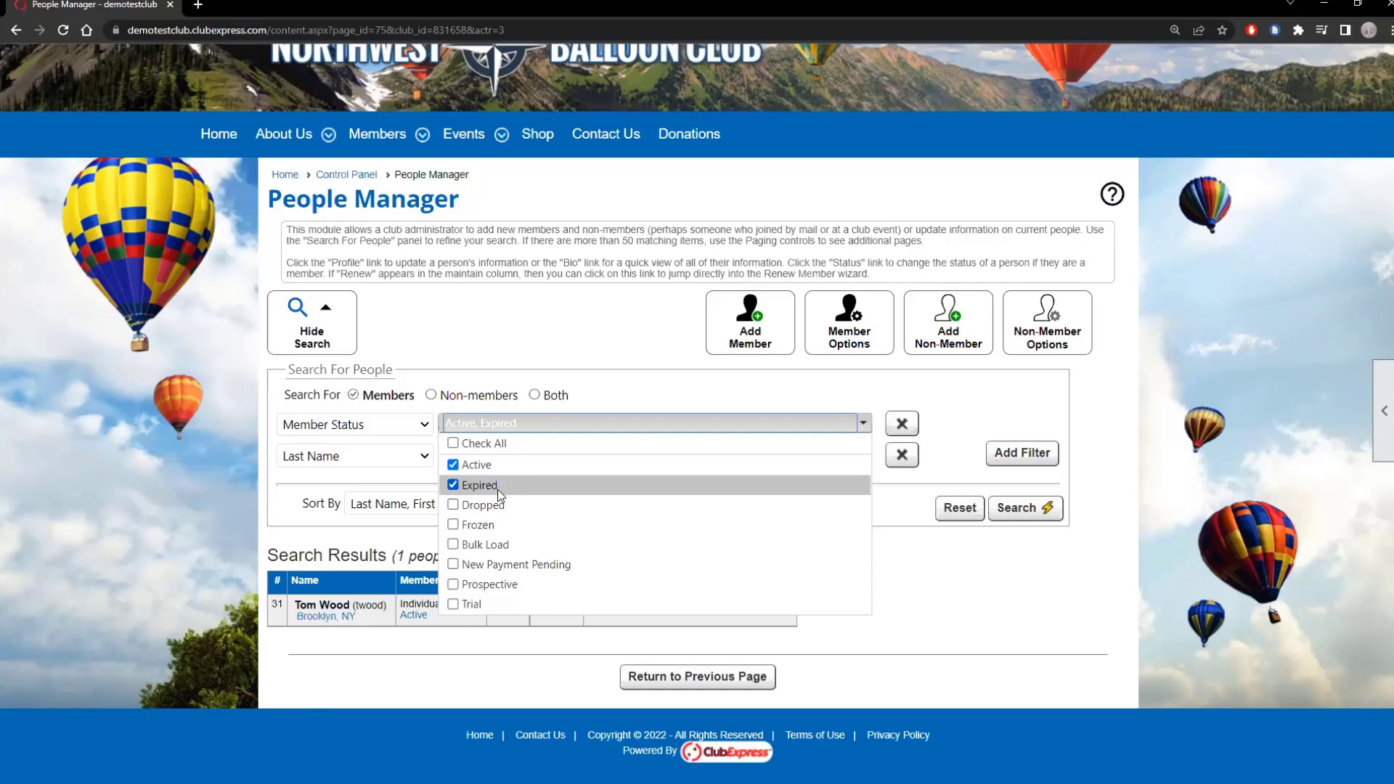
left_click(453, 465)
left_click(452, 487)
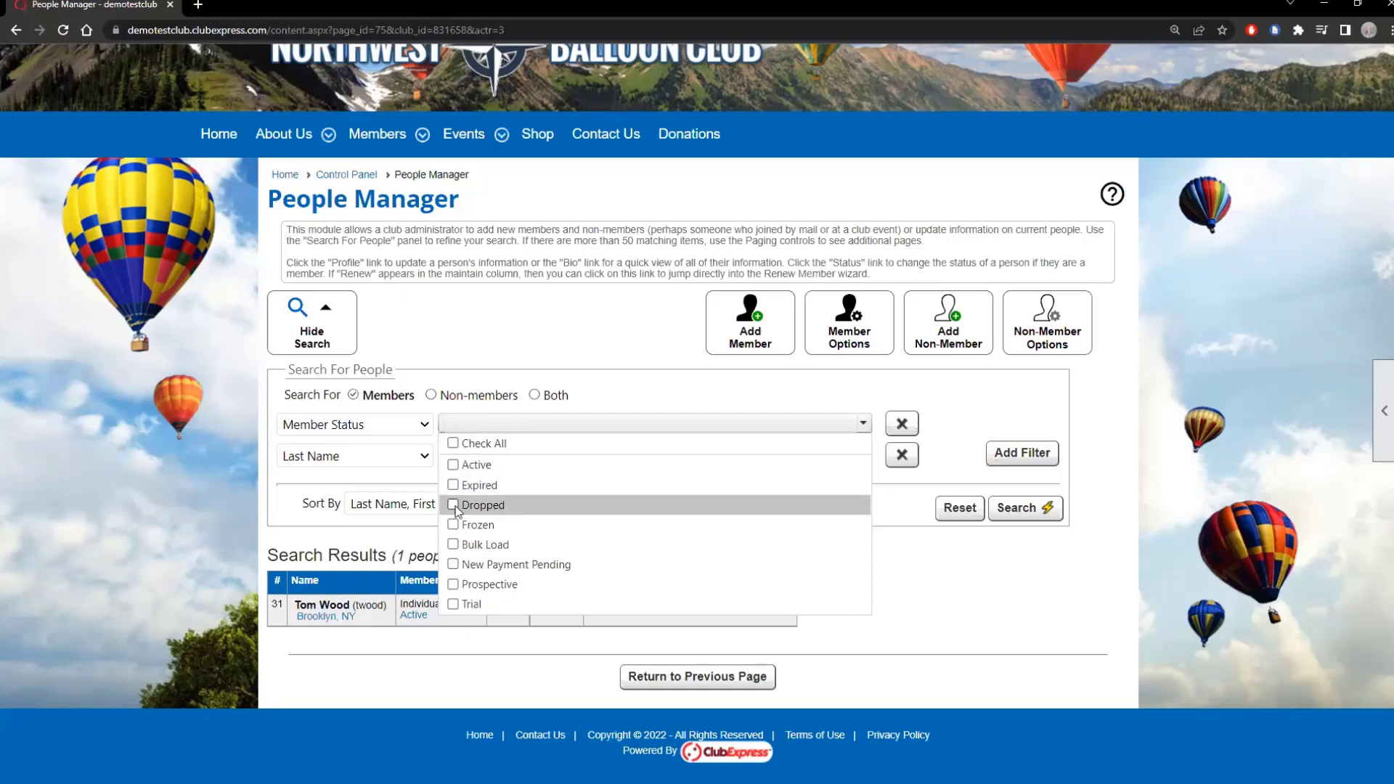
left_click(453, 506)
left_click(1016, 508)
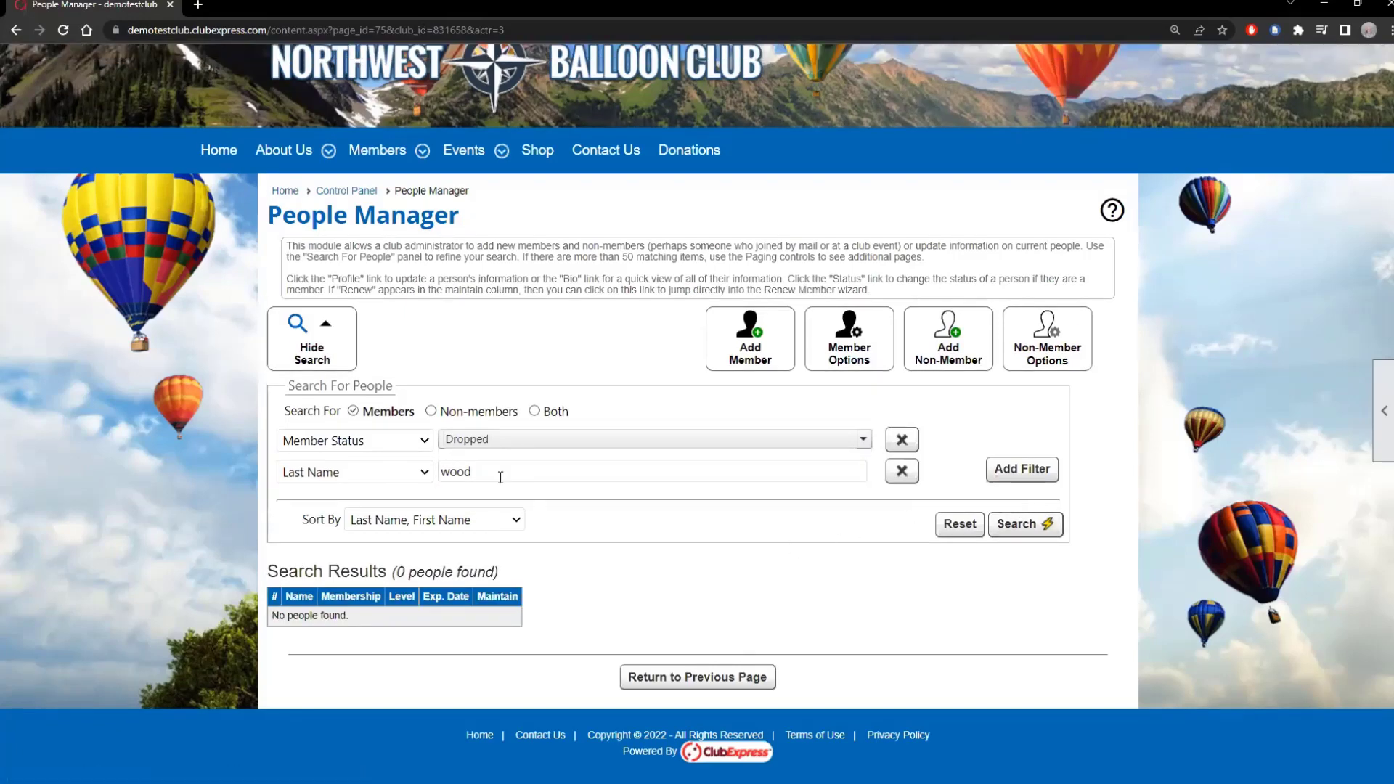
Remove the last-name filter and search all Dropped members, showing seven
left_click_drag(498, 470, 434, 472)
left_click(916, 473)
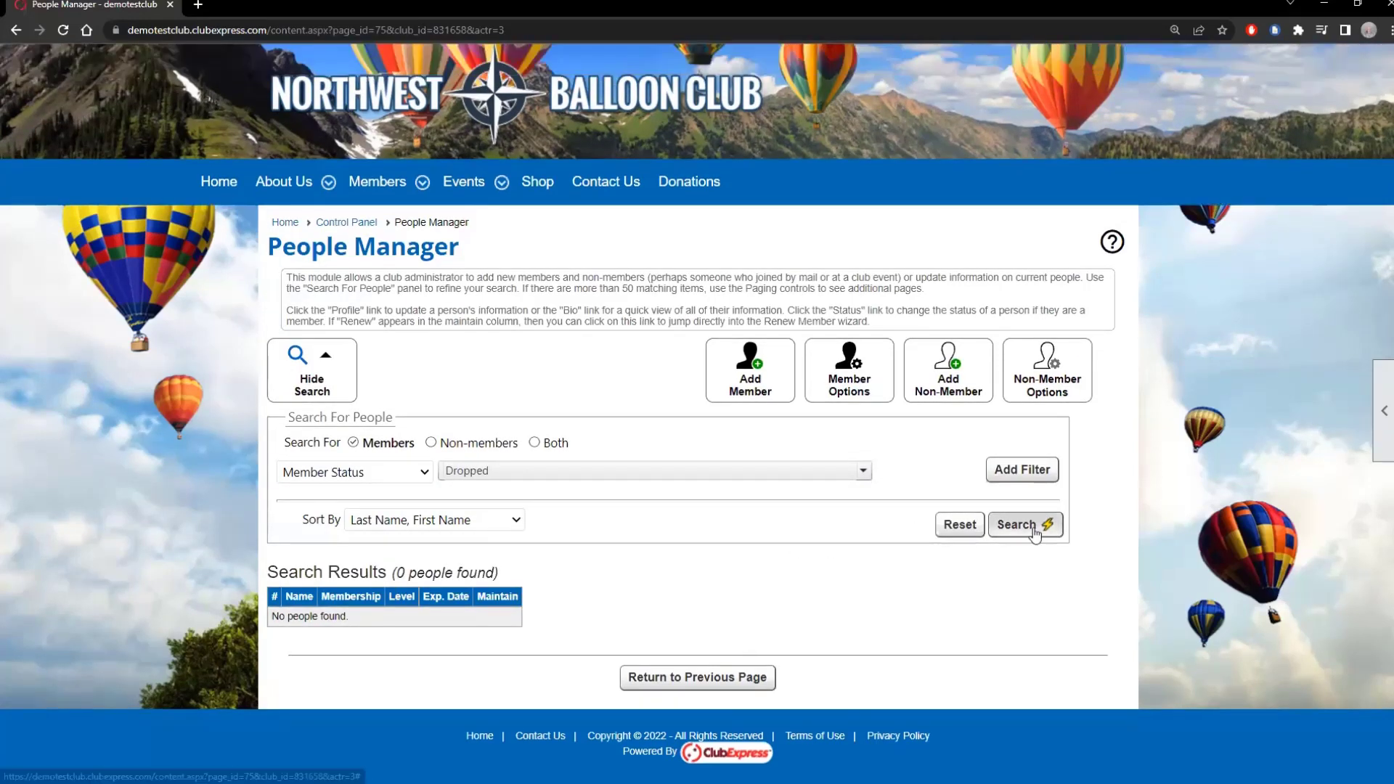
left_click(1039, 523)
scroll(920, 582, "down", 2)
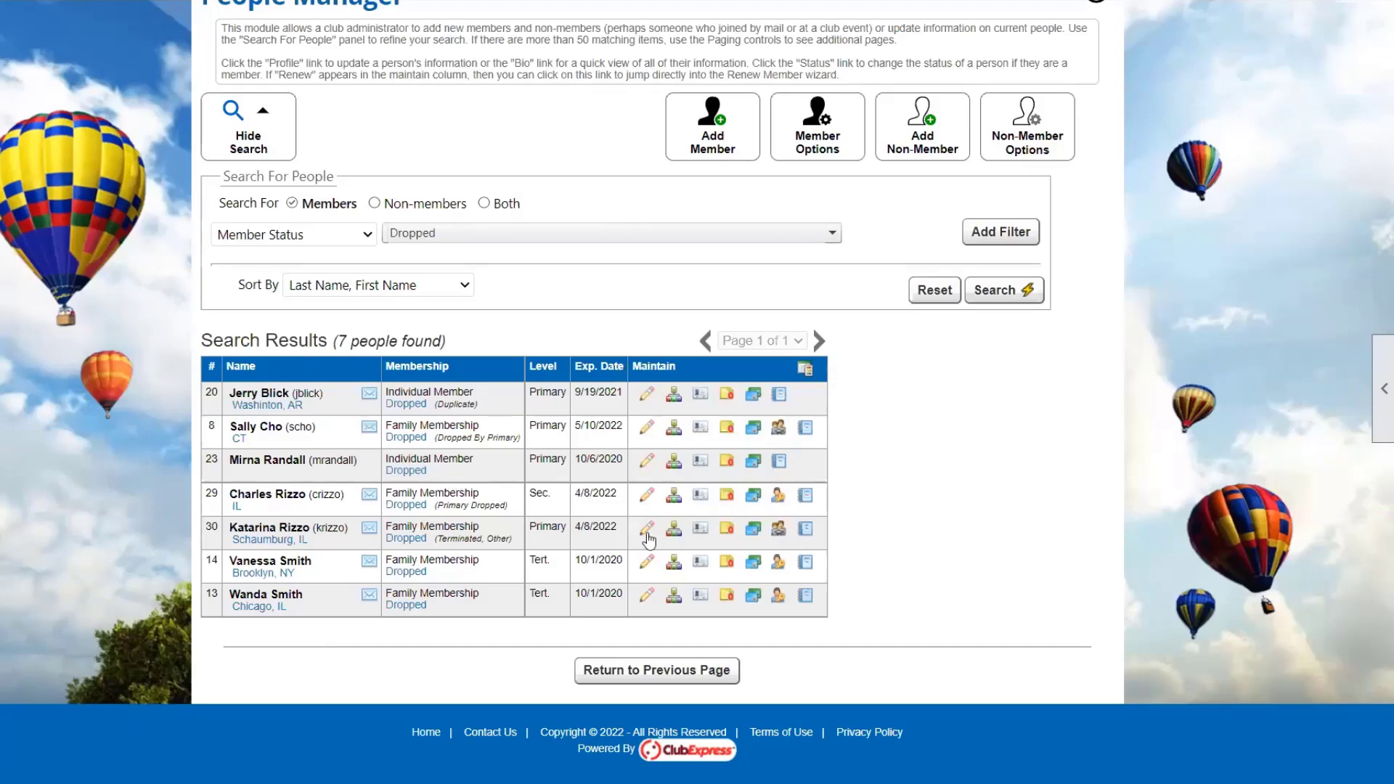
left_click(405, 234)
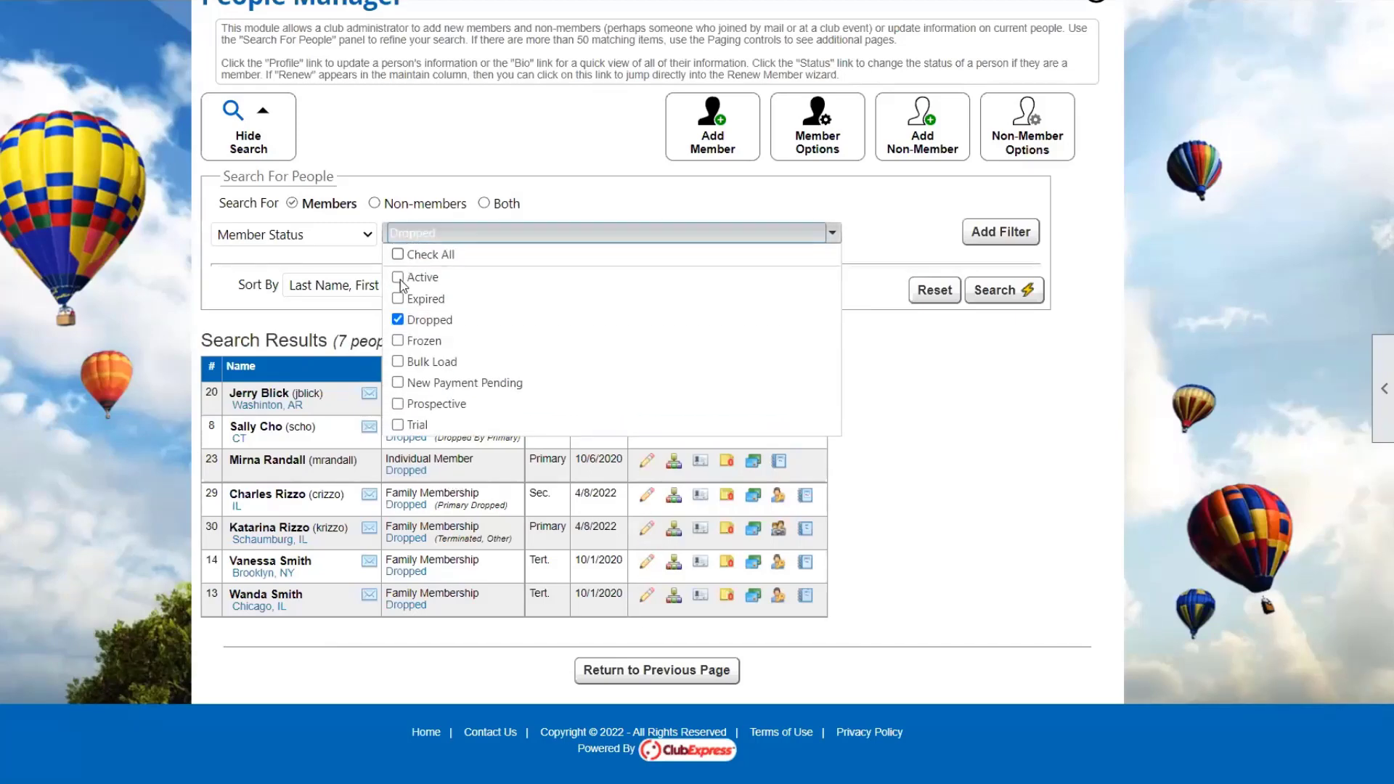
left_click(398, 320)
left_click(398, 277)
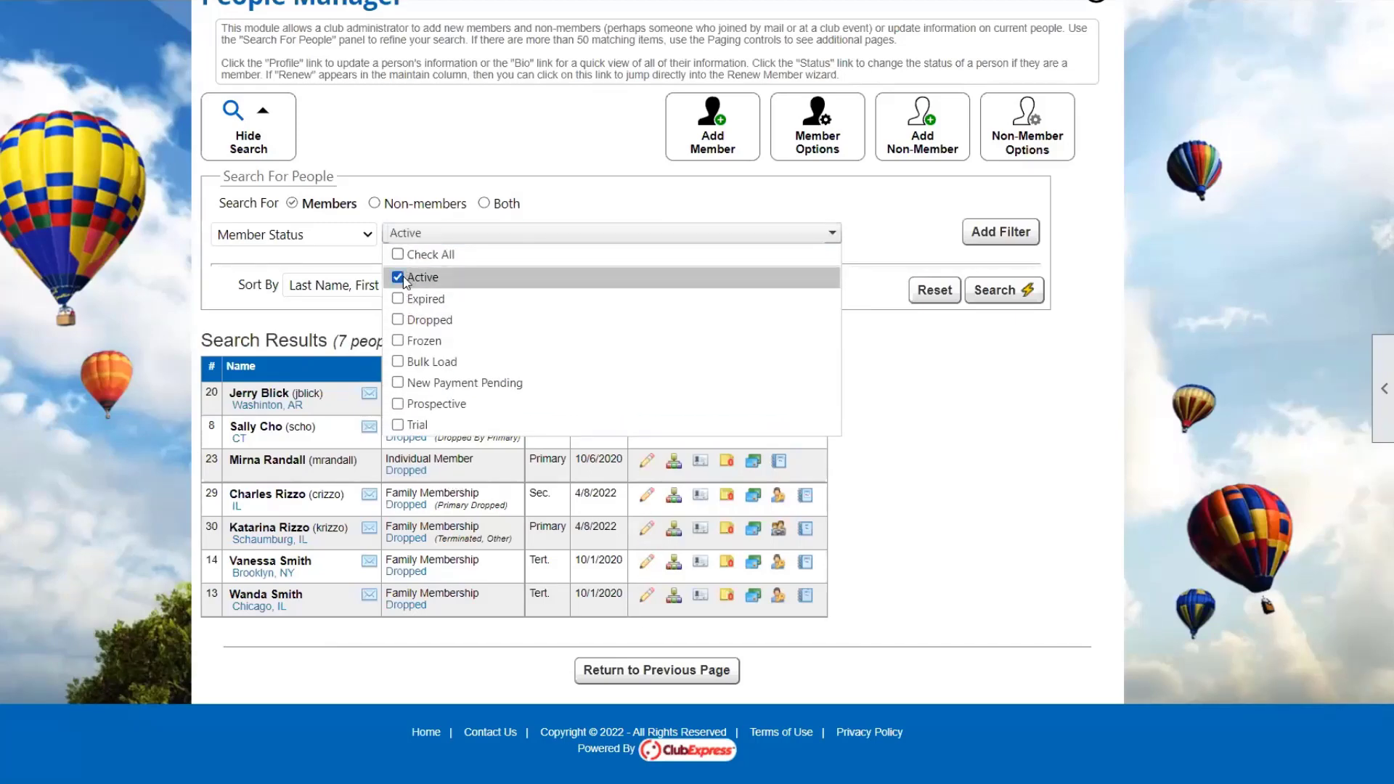
left_click(994, 290)
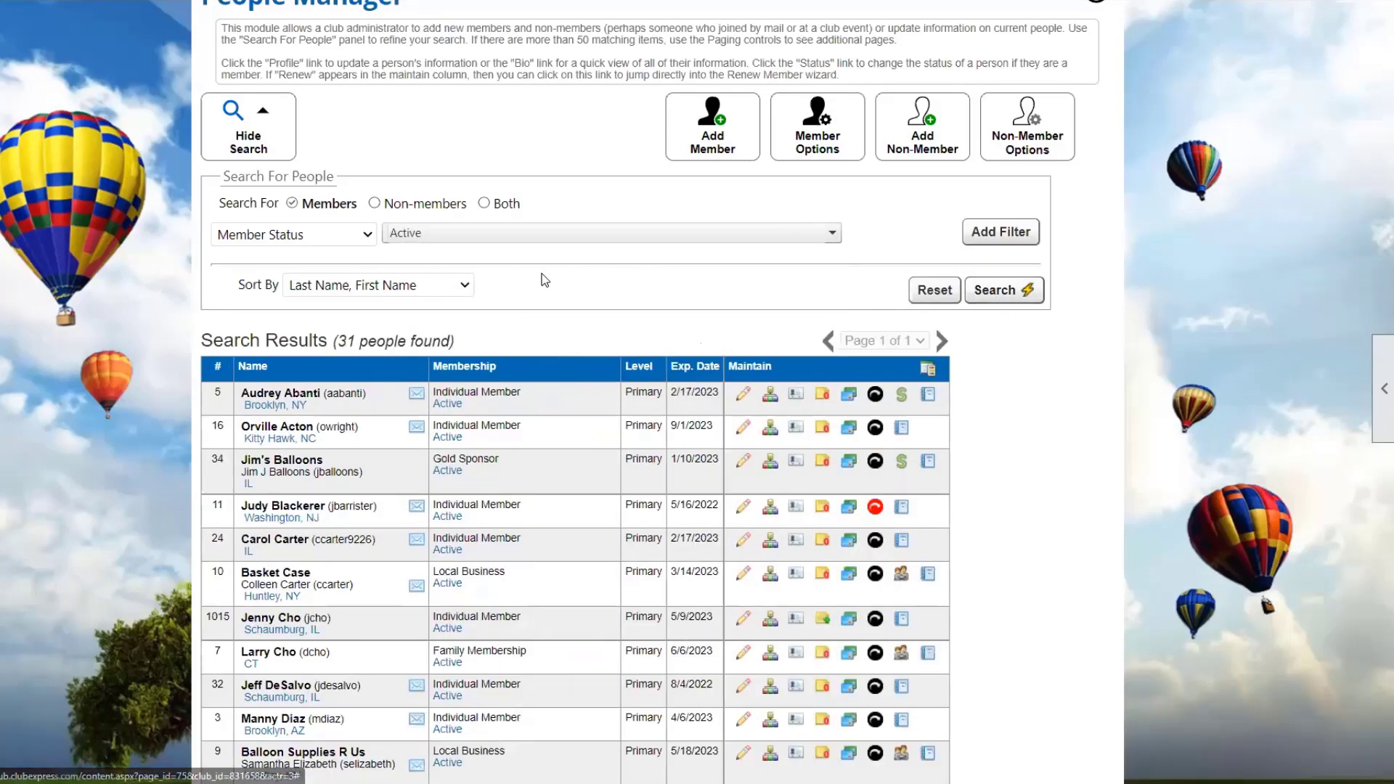
left_click(979, 234)
scroll(763, 296, "down", 10)
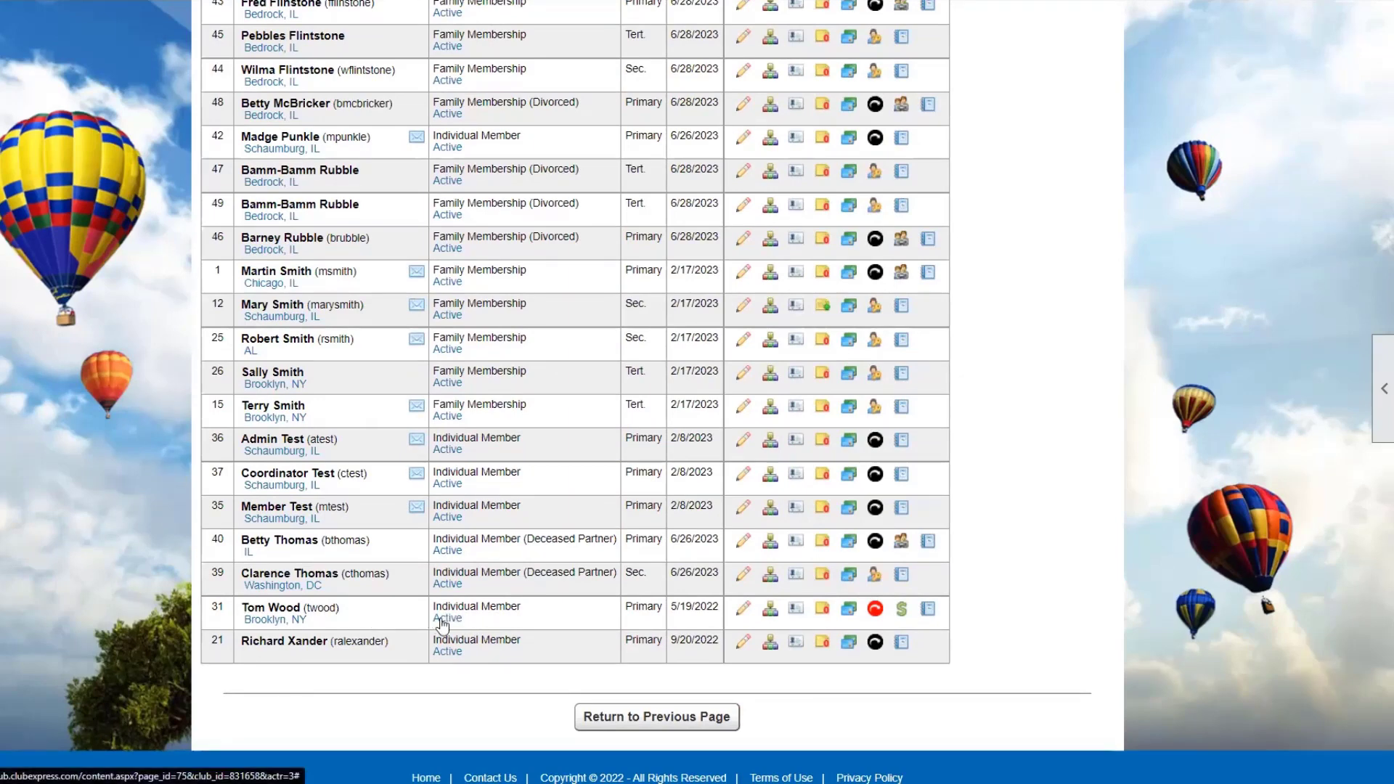
left_click(746, 616)
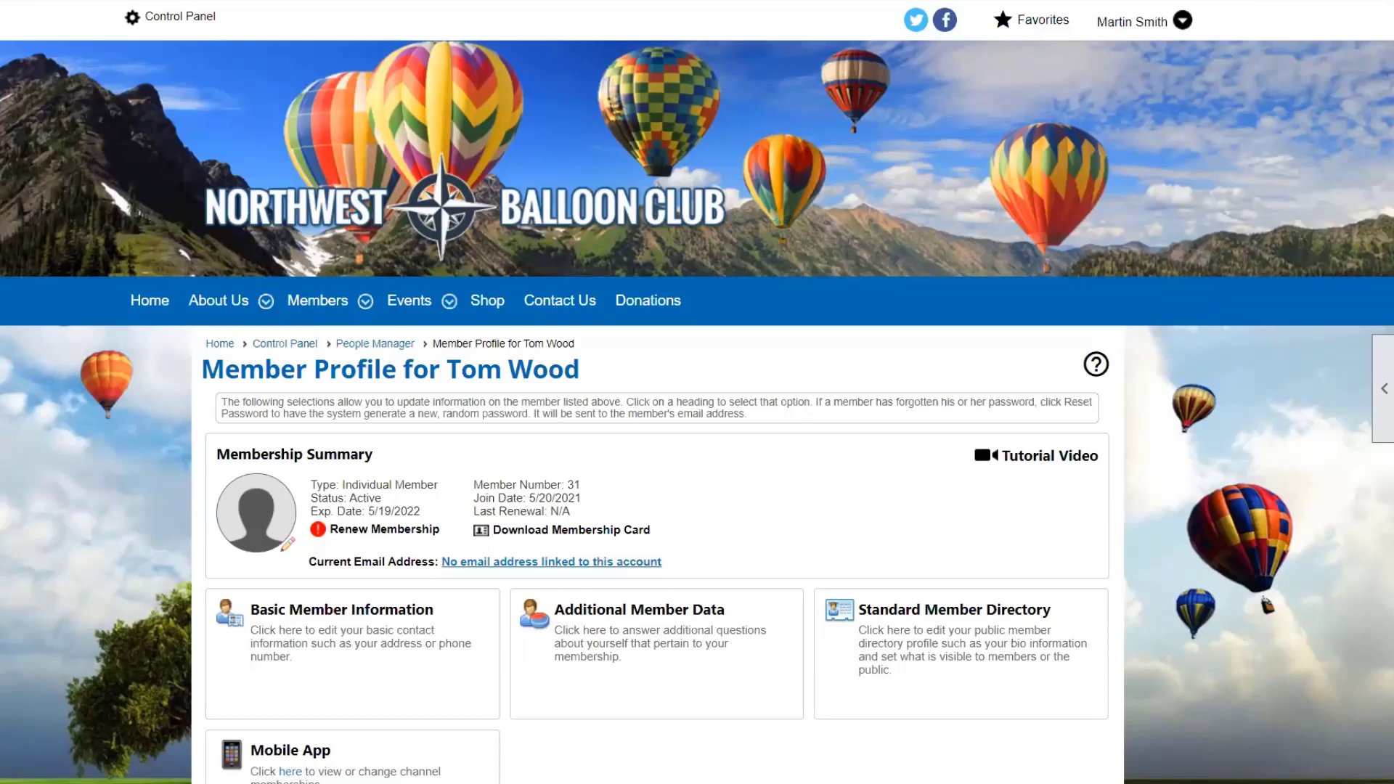
scroll(314, 589, "down", 1)
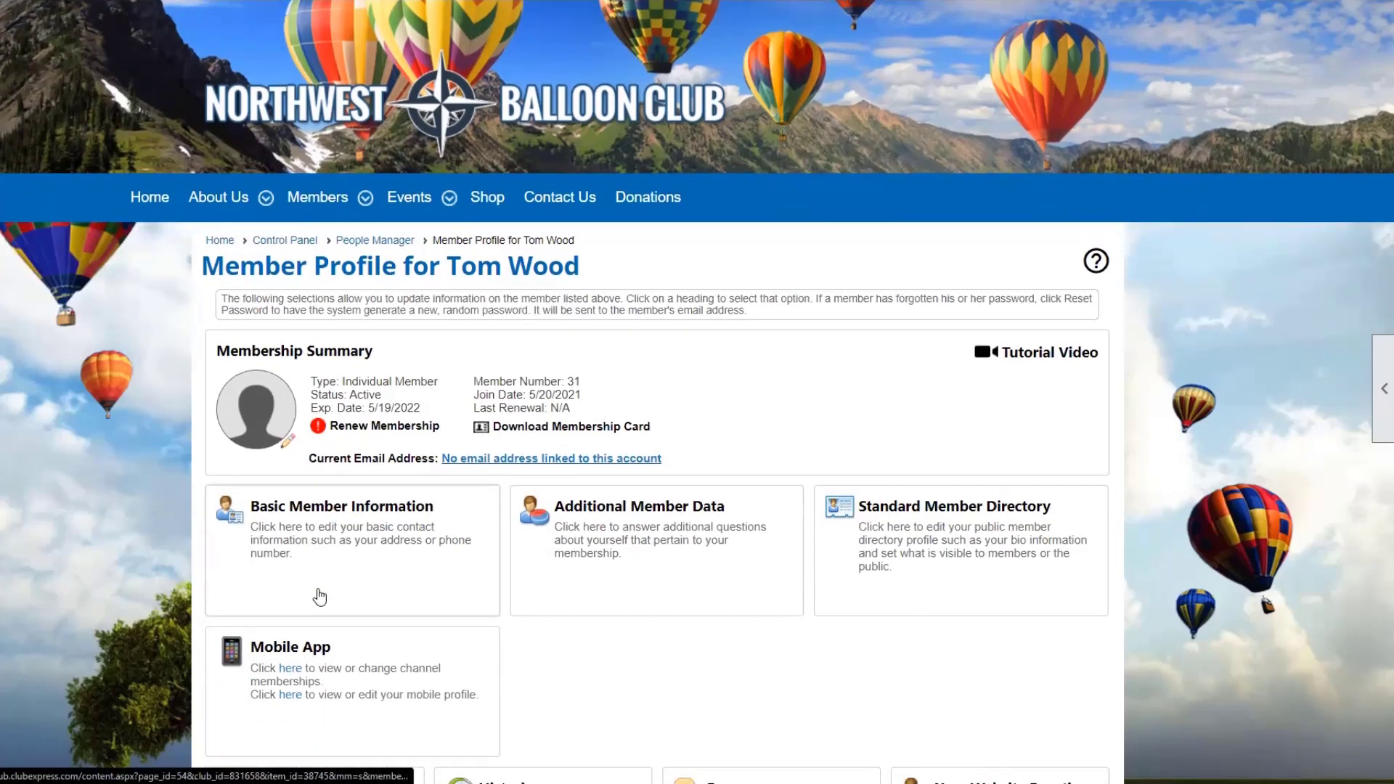
left_click(249, 583)
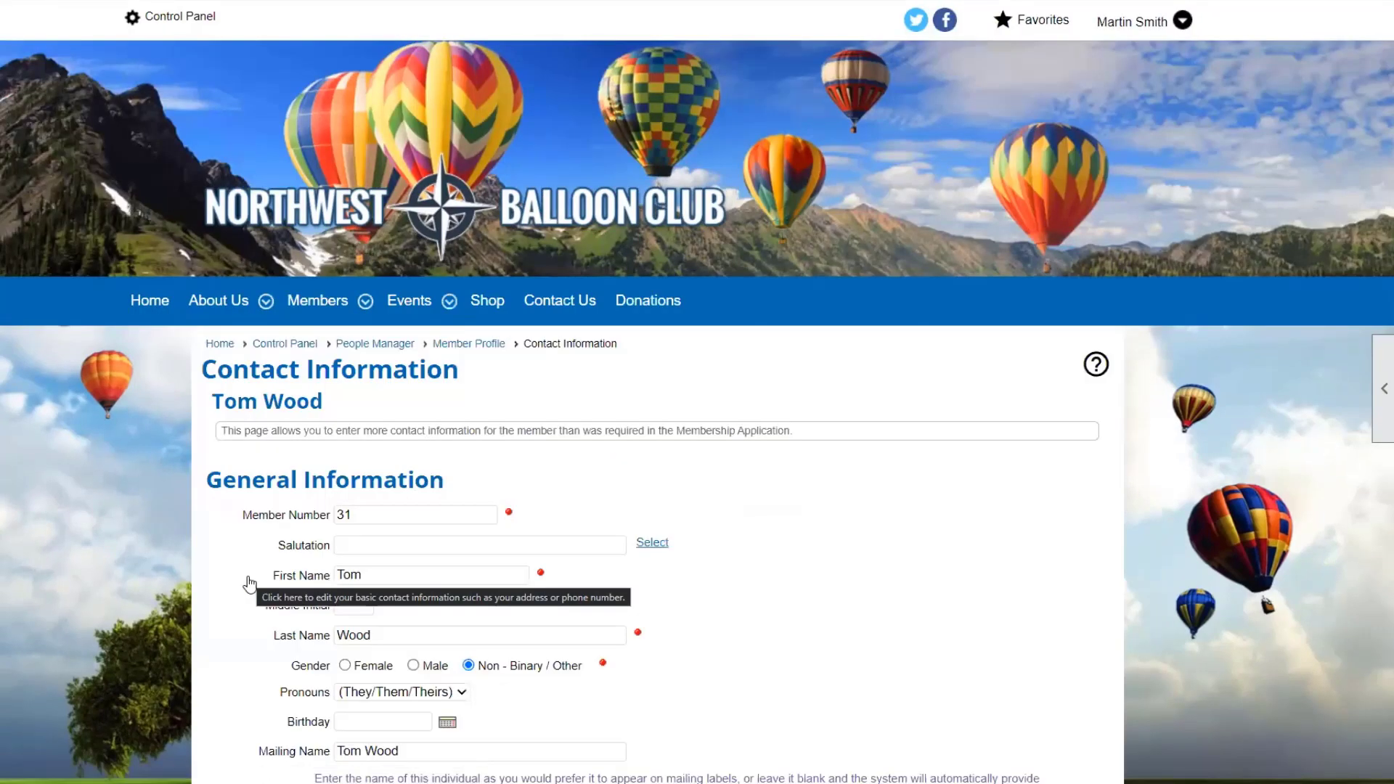
scroll(1006, 573, "down", 1)
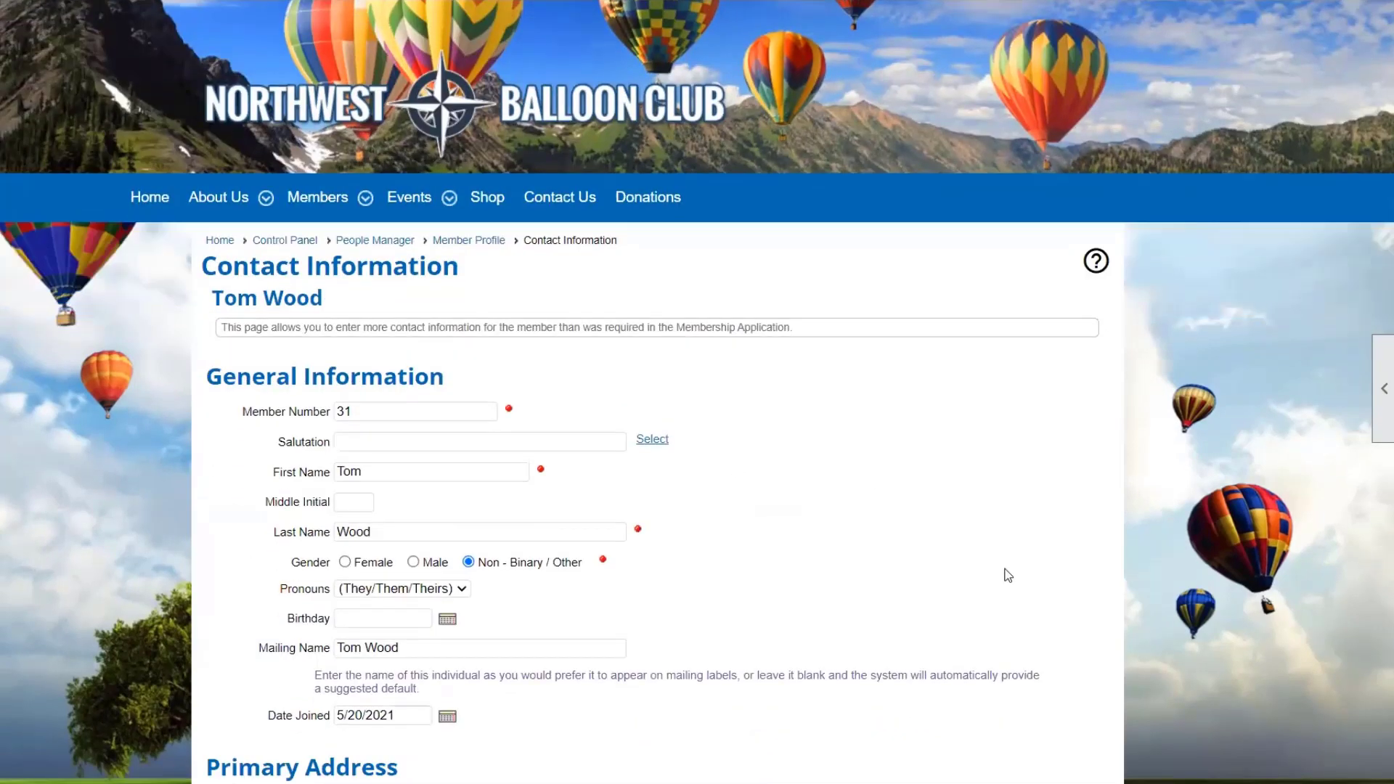
scroll(1007, 575, "down", 1)
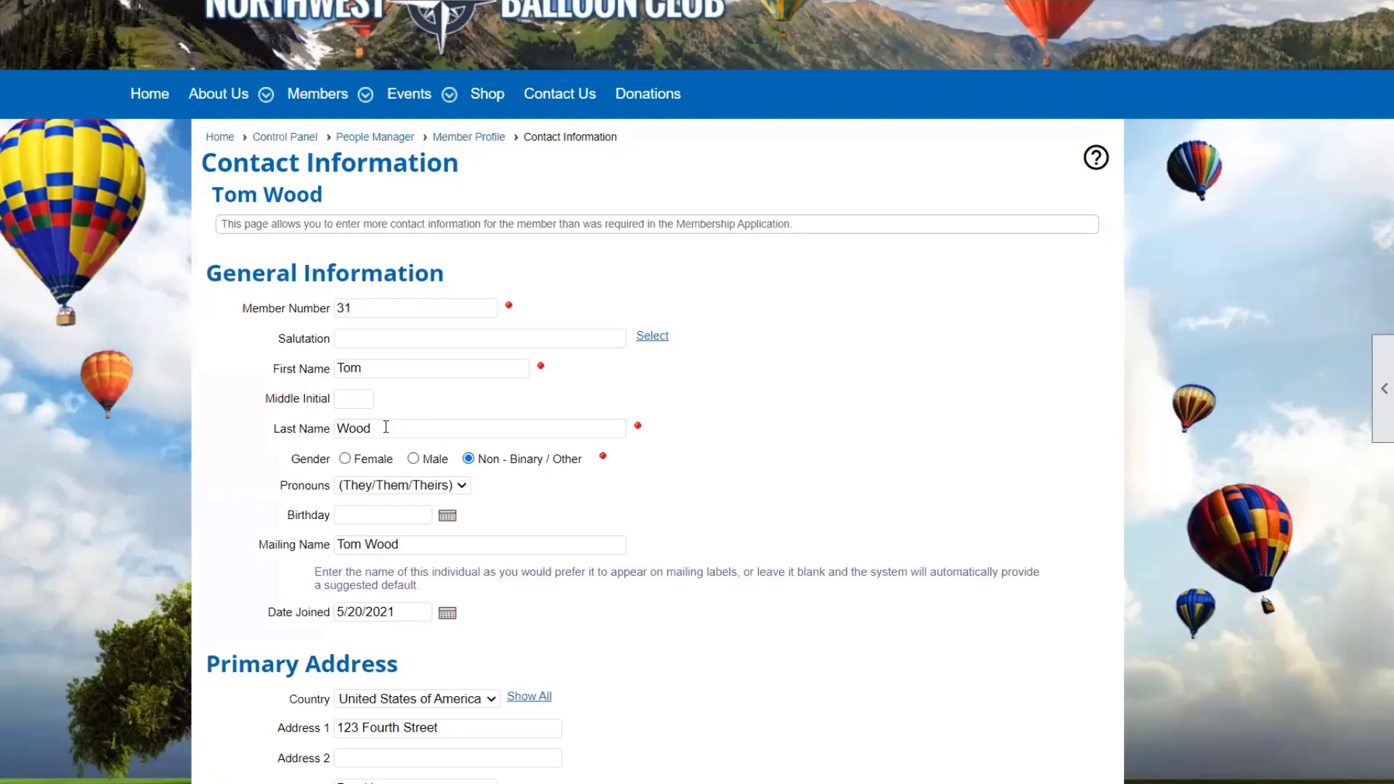
scroll(393, 453, "down", 2)
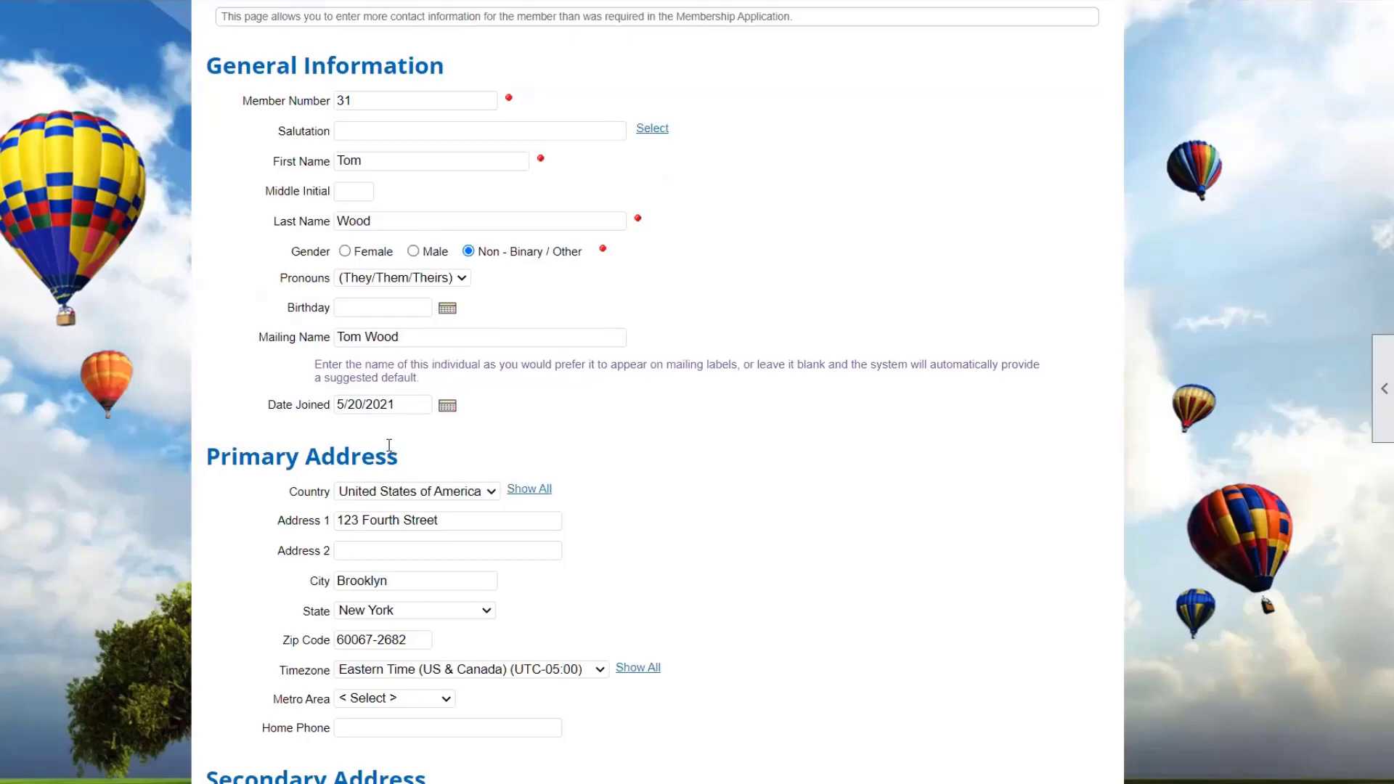
scroll(420, 355, "down", 1)
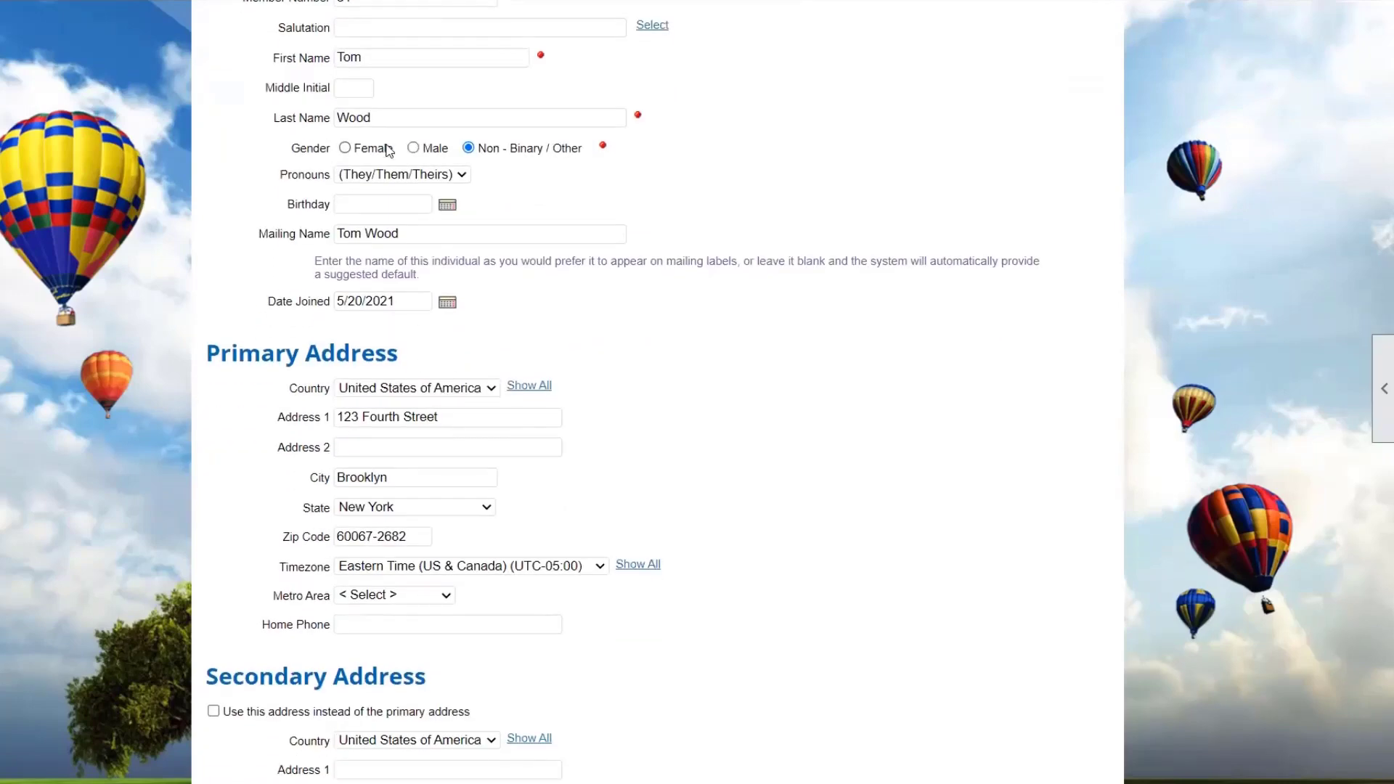
scroll(377, 148, "up", 3)
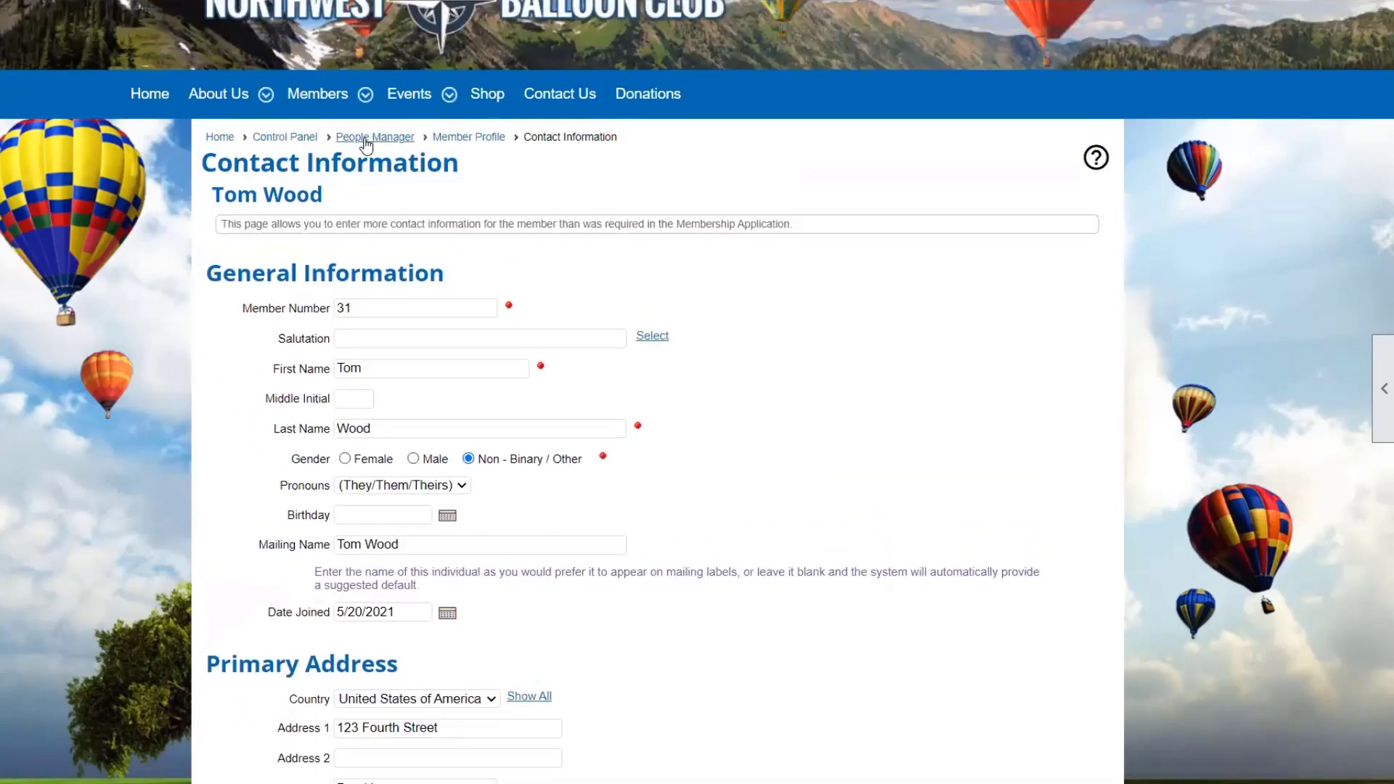
left_click(367, 138)
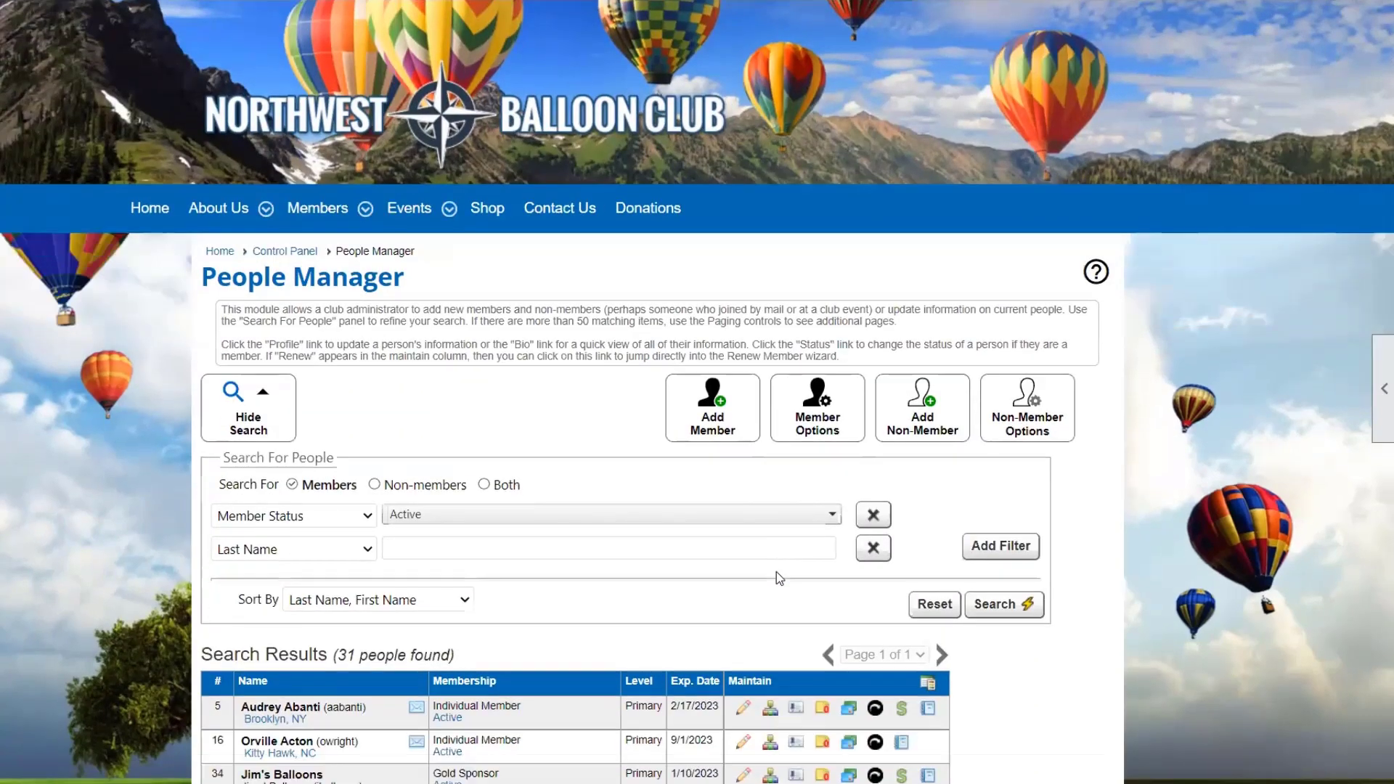
scroll(777, 572, "down", 11)
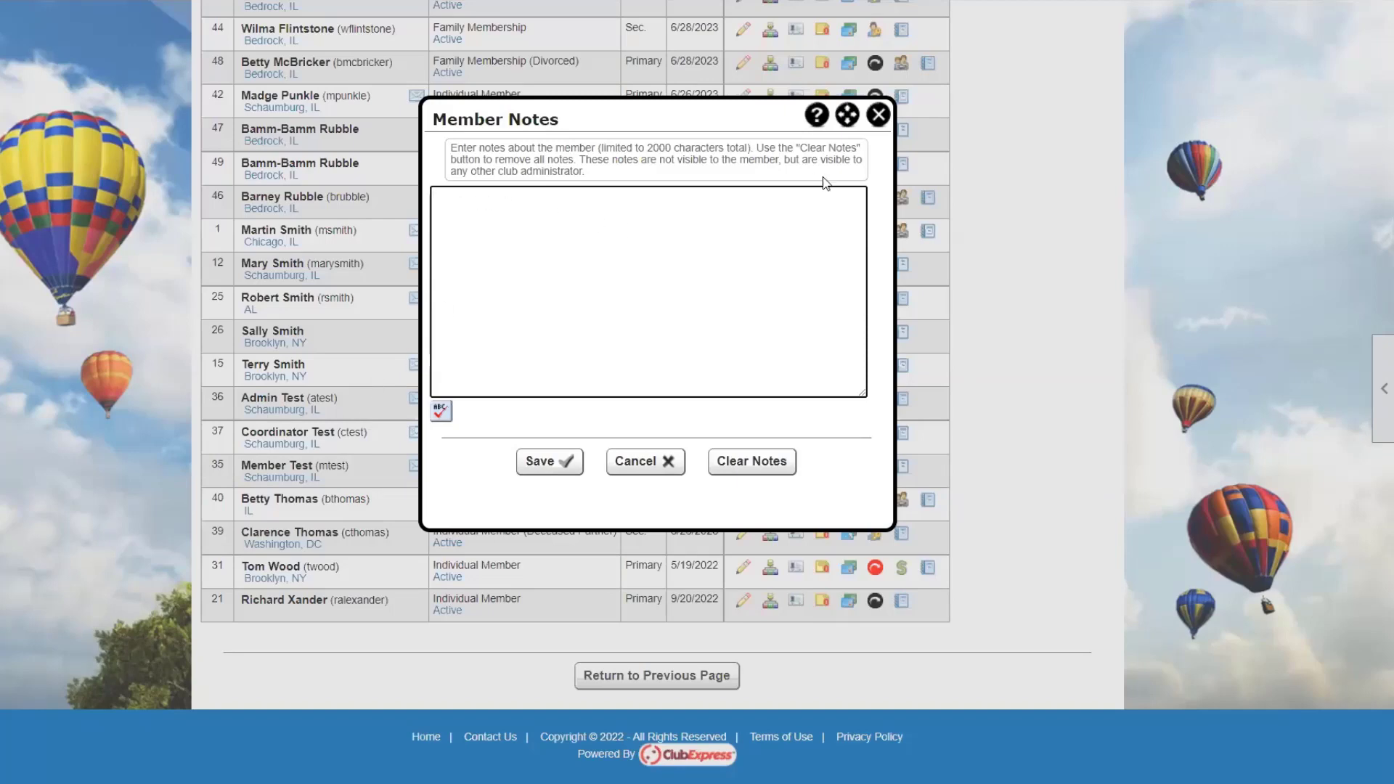
left_click(877, 114)
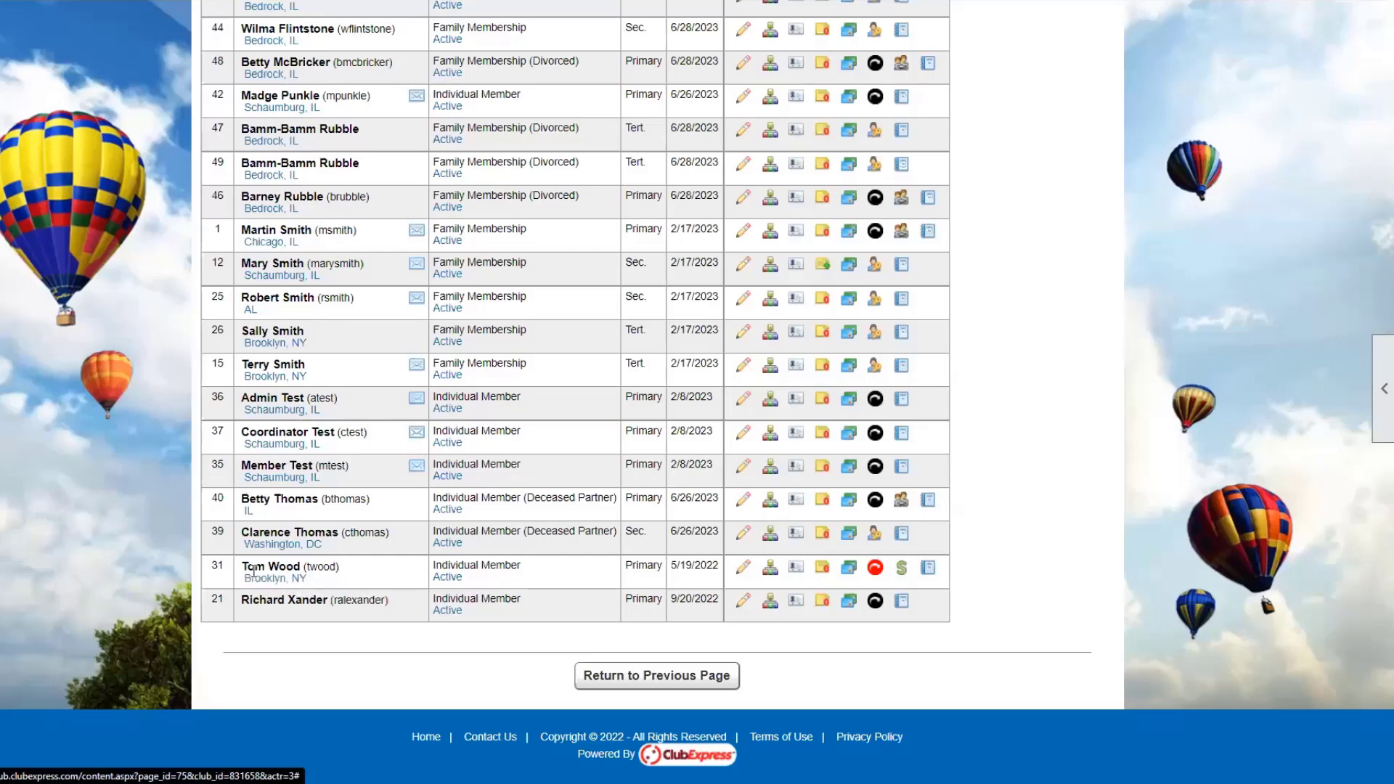
left_click(741, 570)
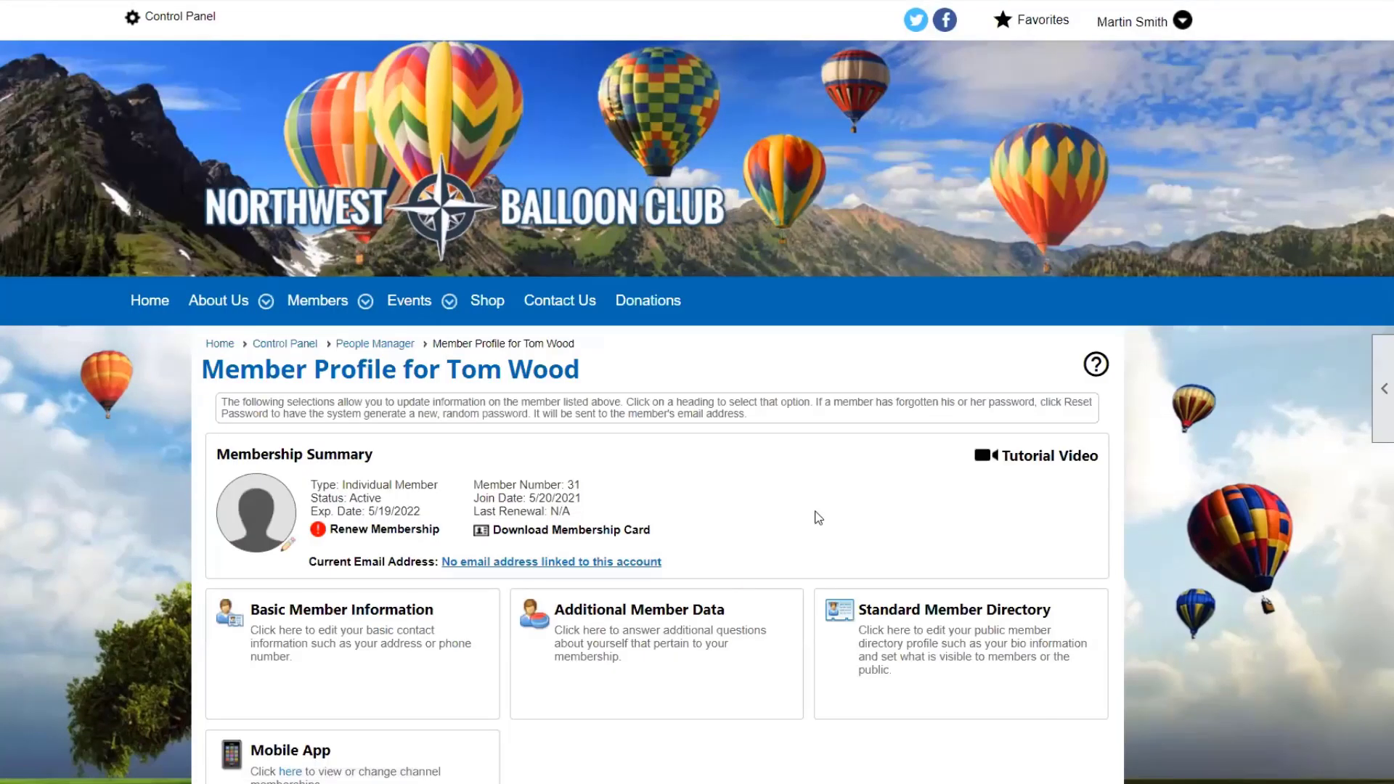
scroll(818, 501, "down", 5)
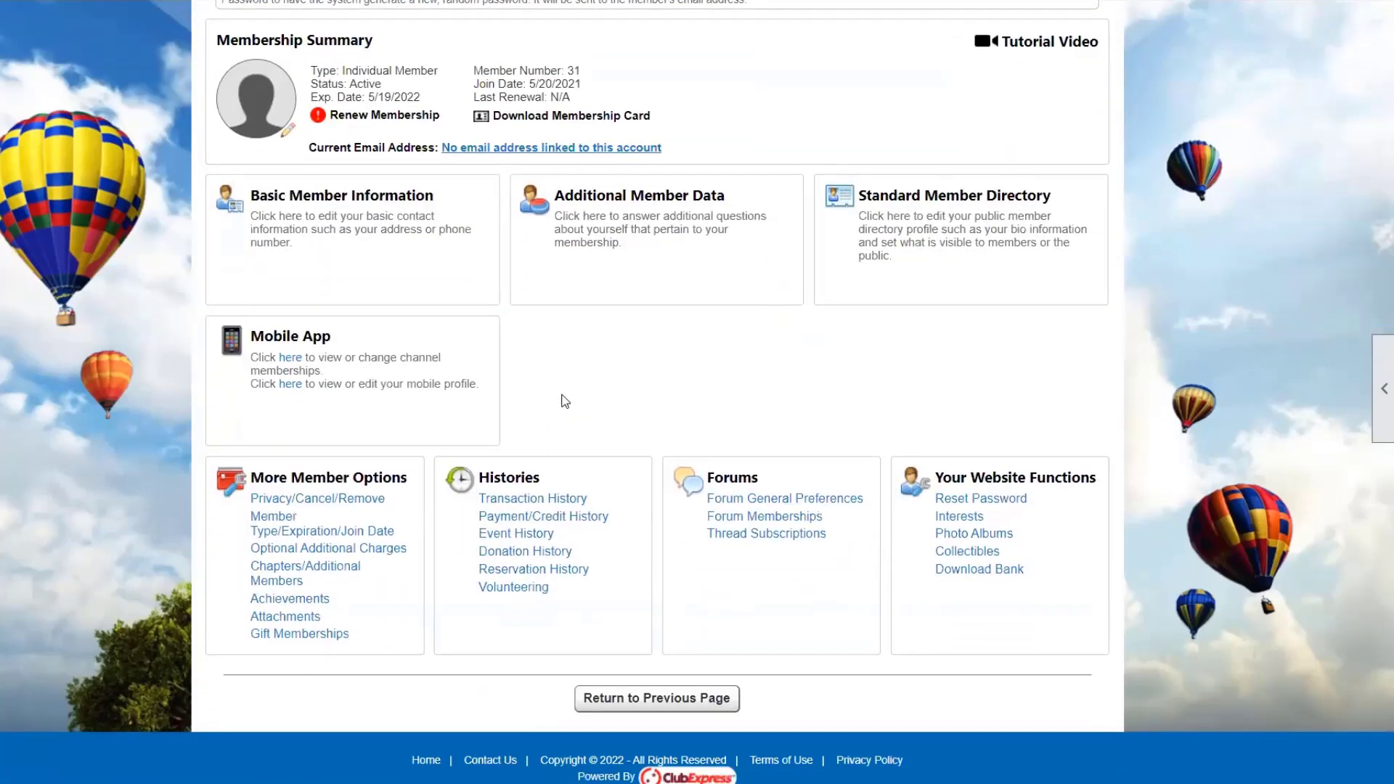
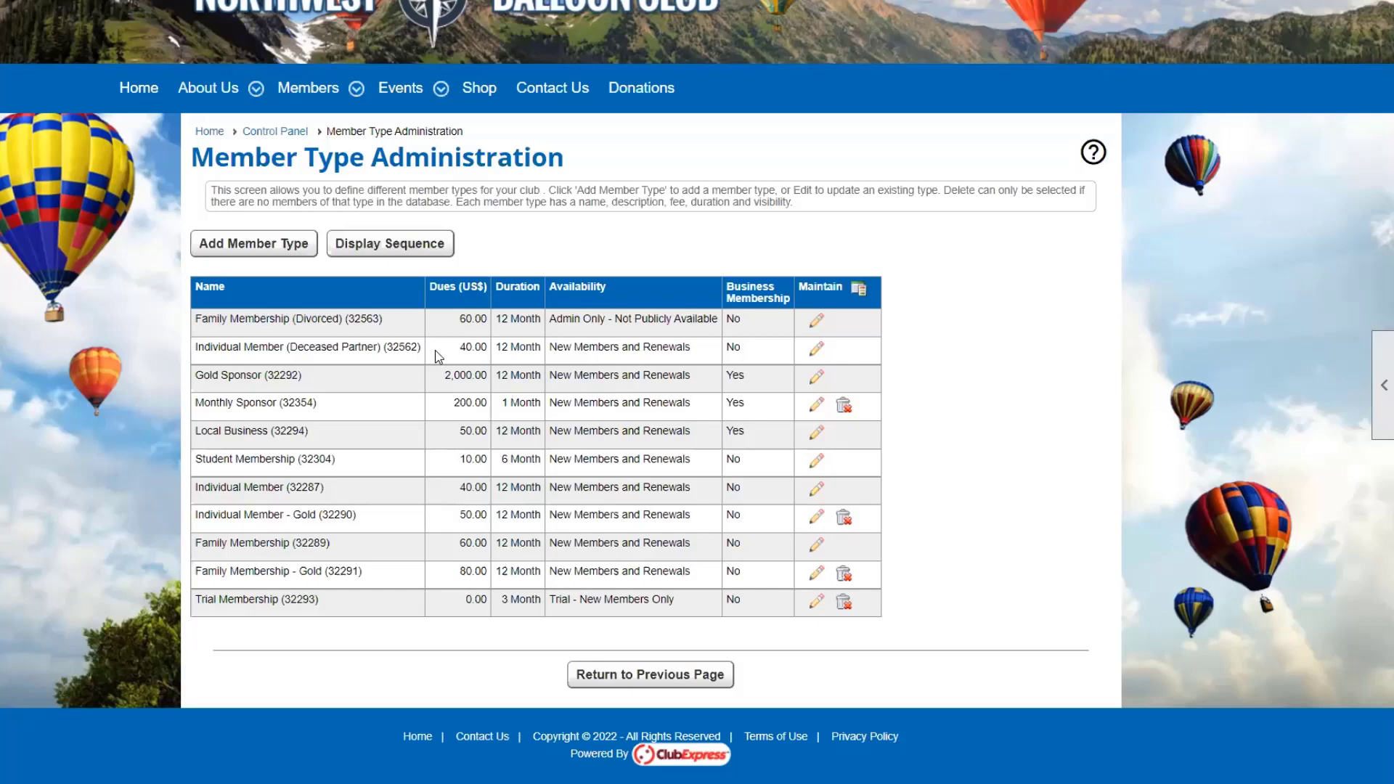
Set the Individual Member (Deceased Partner) type's availability to Admin Only - Not Publicly Available
left_click(817, 350)
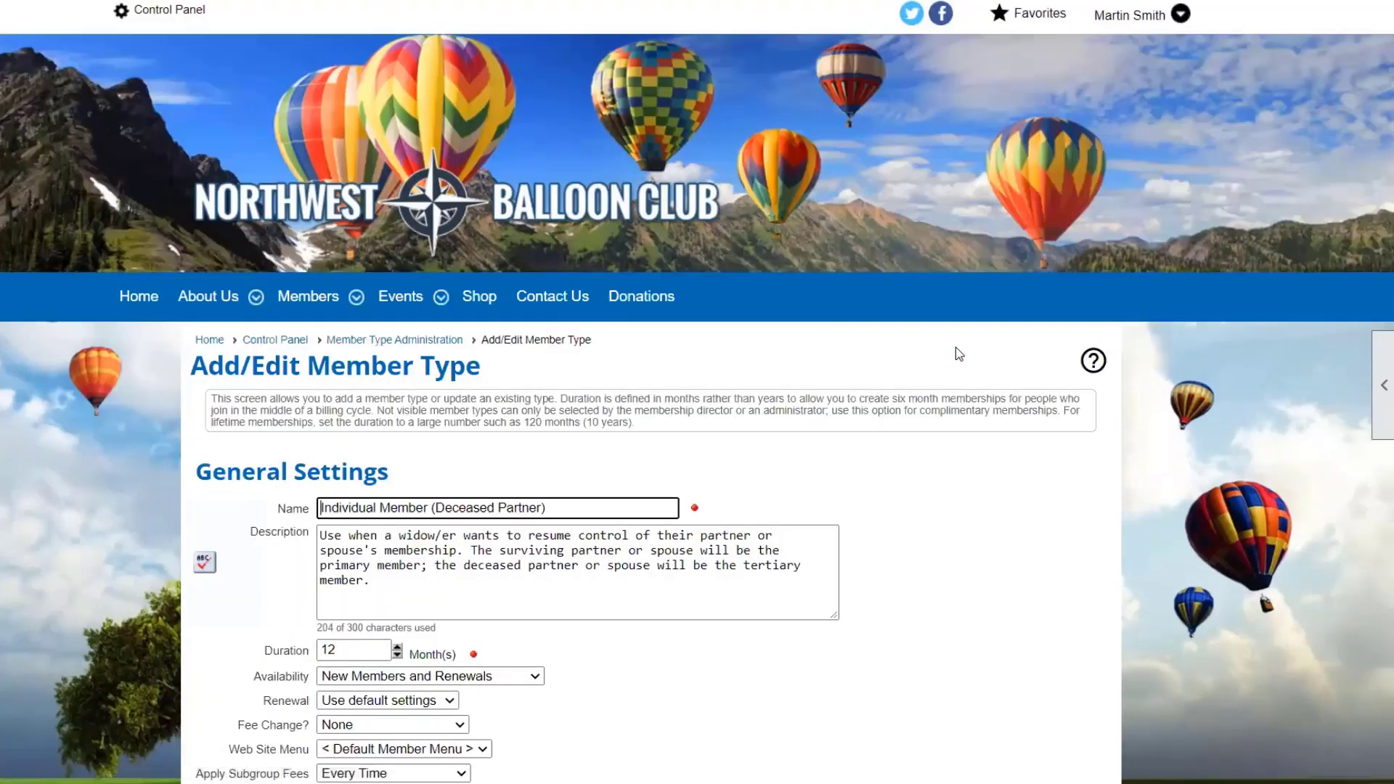
scroll(955, 351, "down", 1)
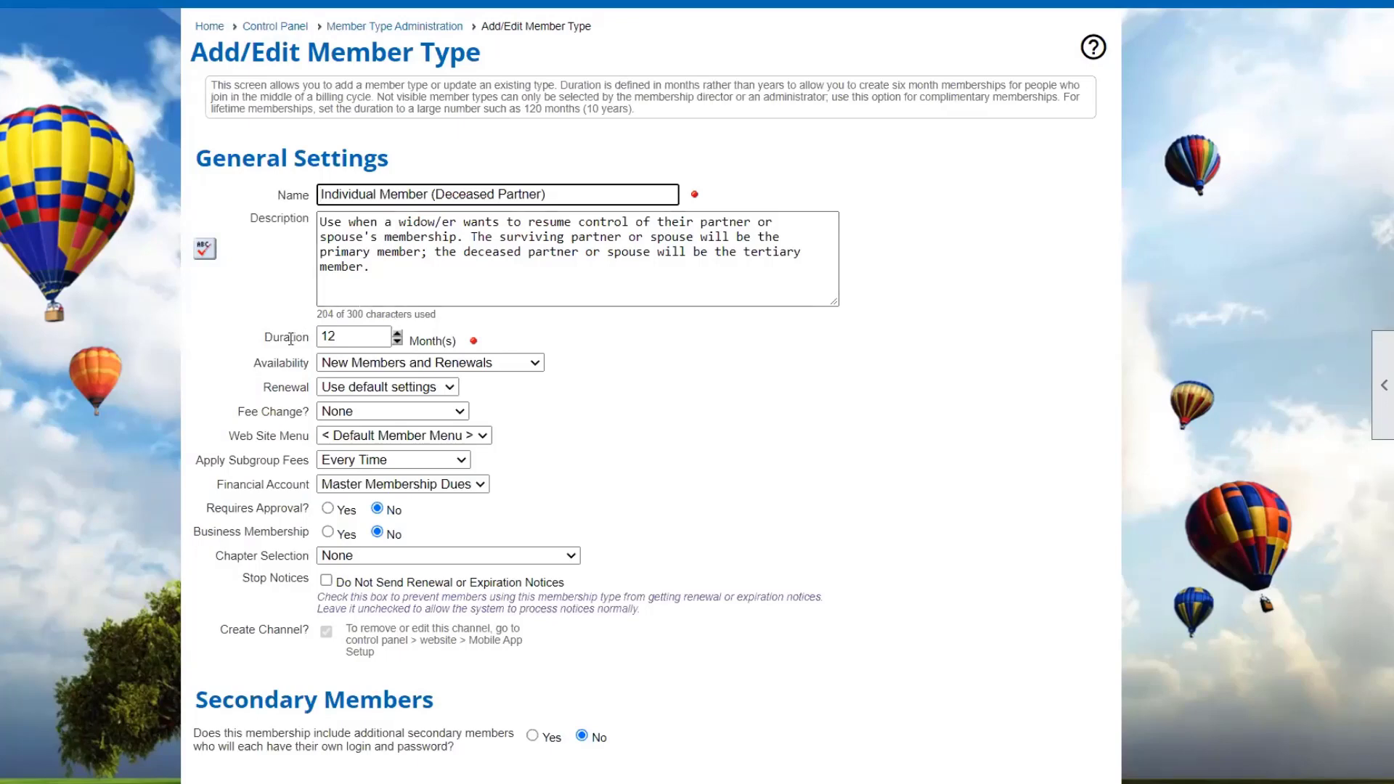
left_click(355, 364)
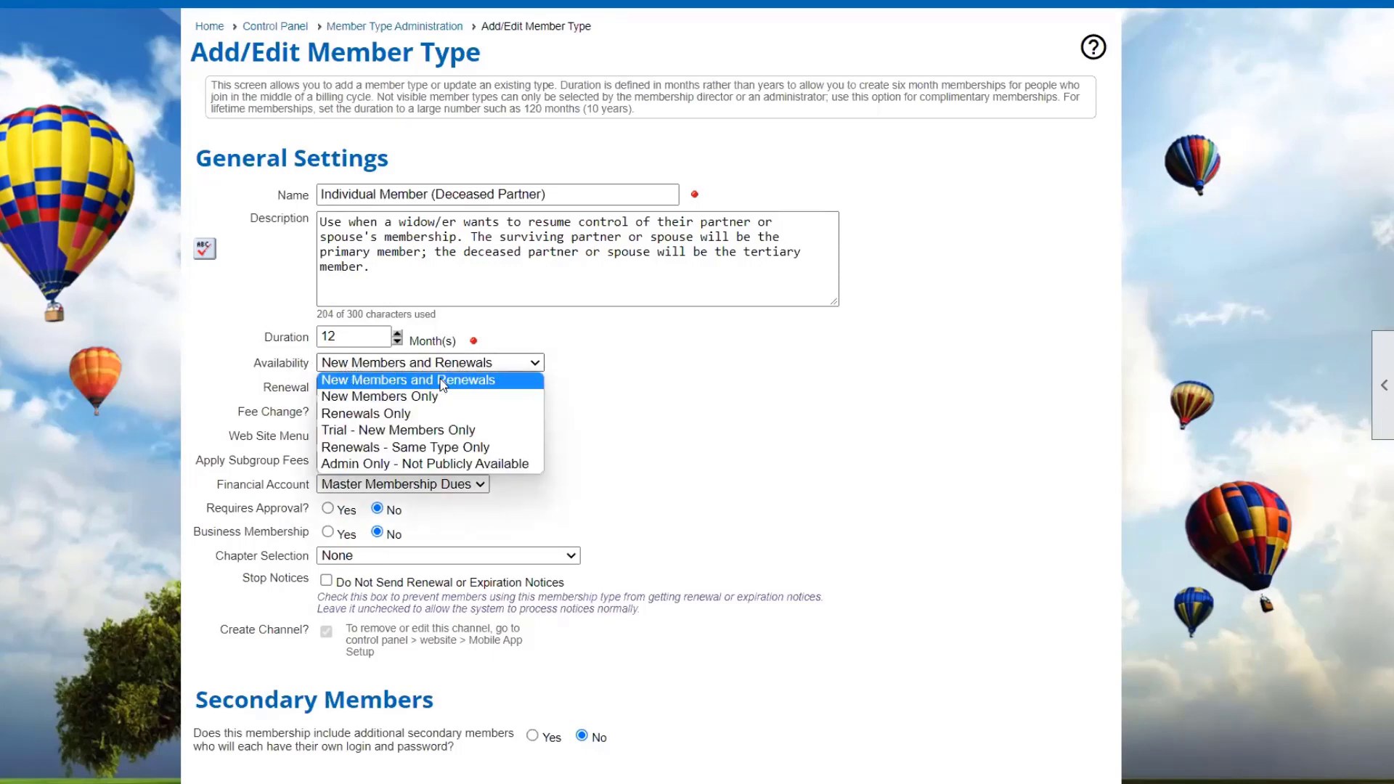
left_click(521, 466)
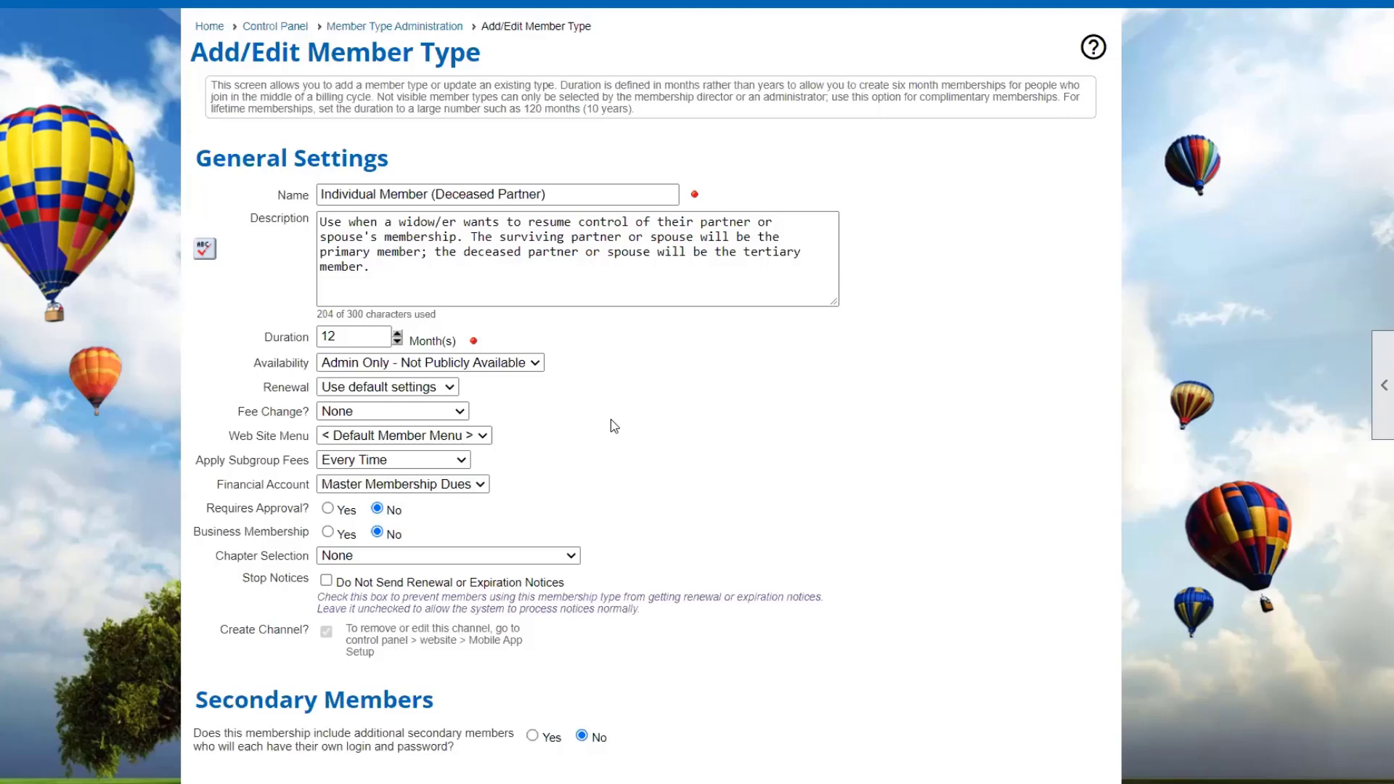
Save the edited Individual Member (Deceased Partner) type with its Admin Only availability
scroll(611, 426, "down", 5)
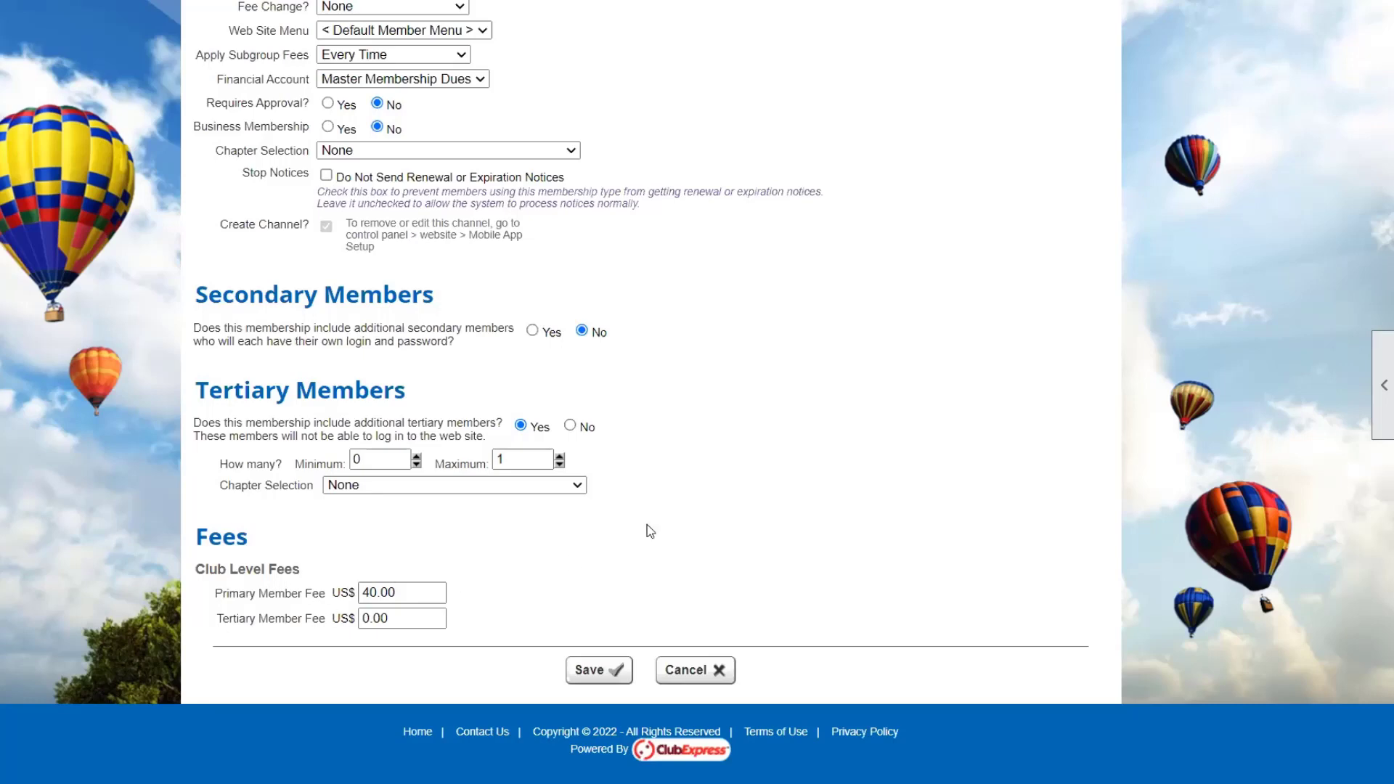
scroll(647, 527, "up", 7)
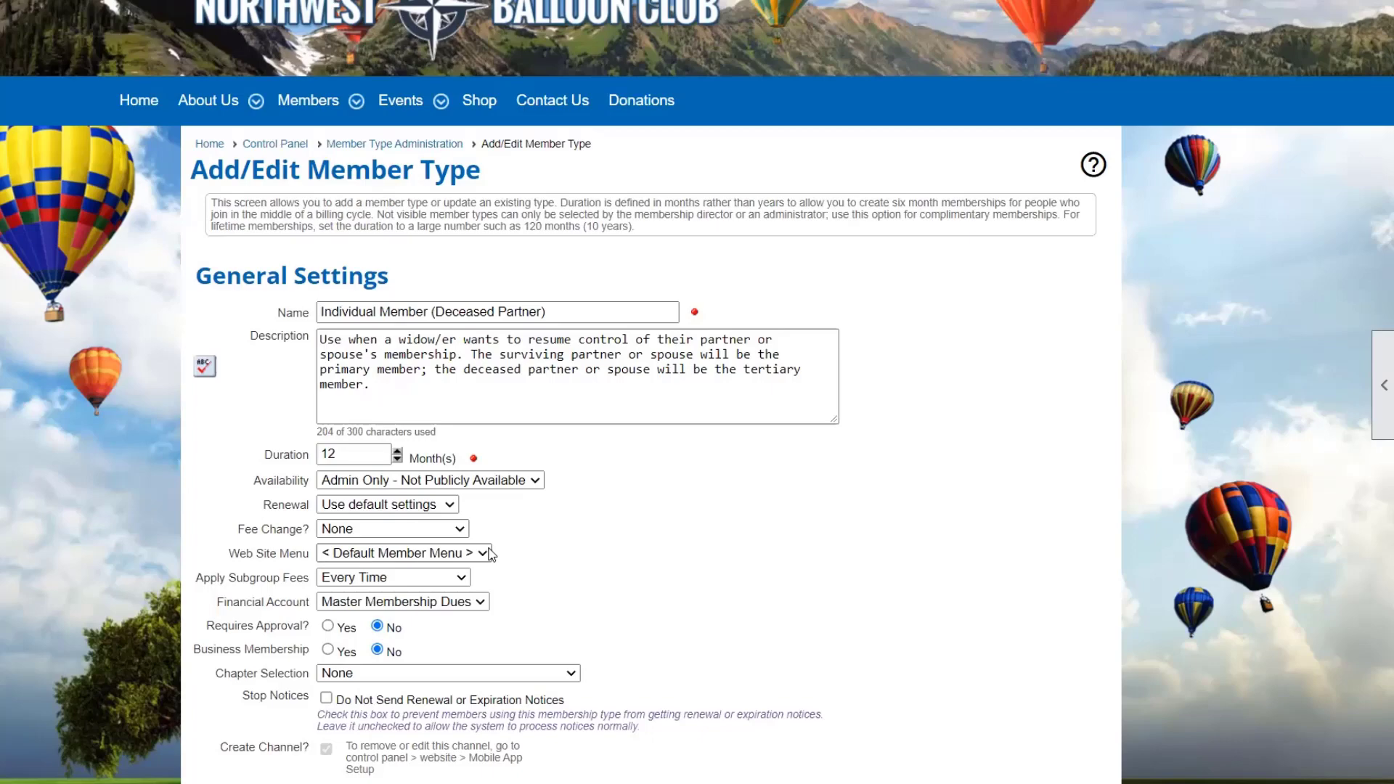
scroll(650, 529, "down", 6)
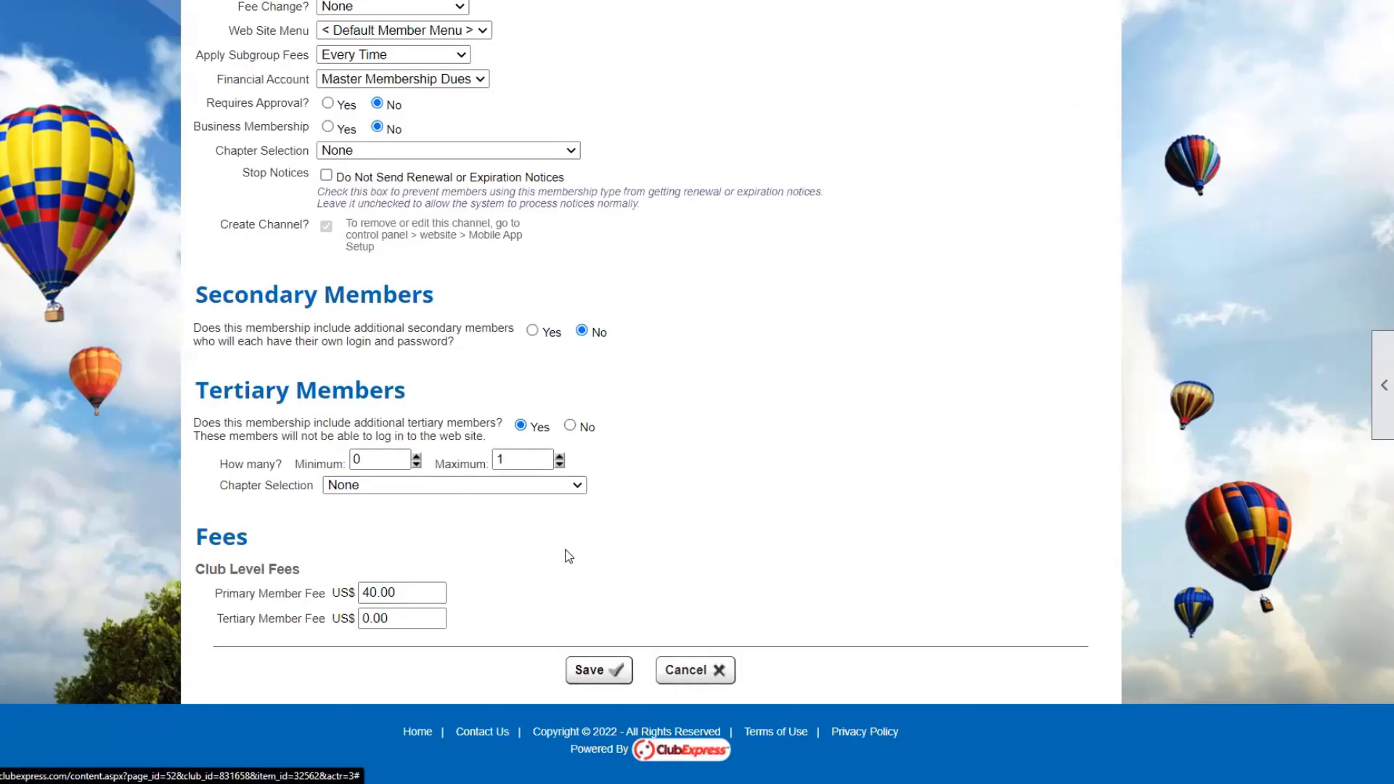
scroll(568, 555, "up", 2)
scroll(568, 555, "up", 1)
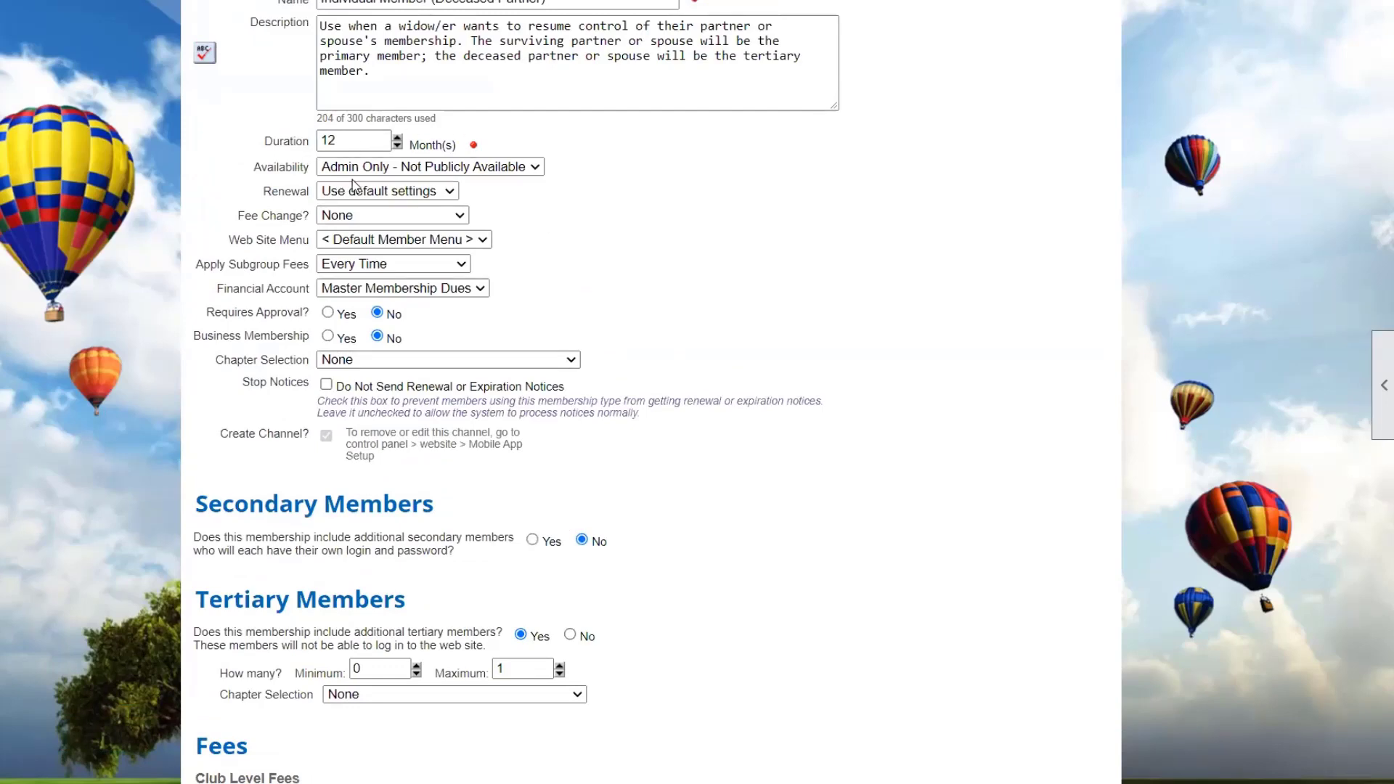
scroll(721, 307, "down", 3)
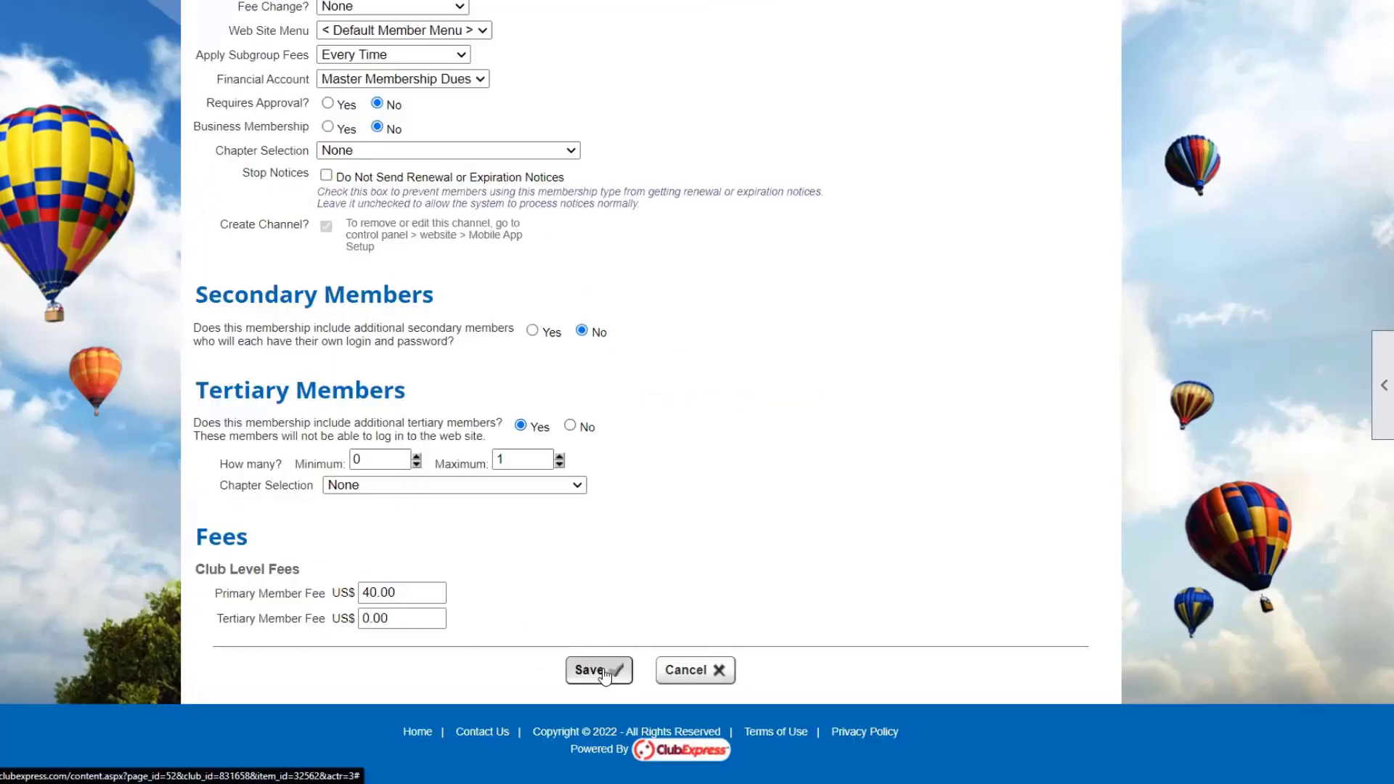
left_click(589, 669)
scroll(276, 243, "down", 1)
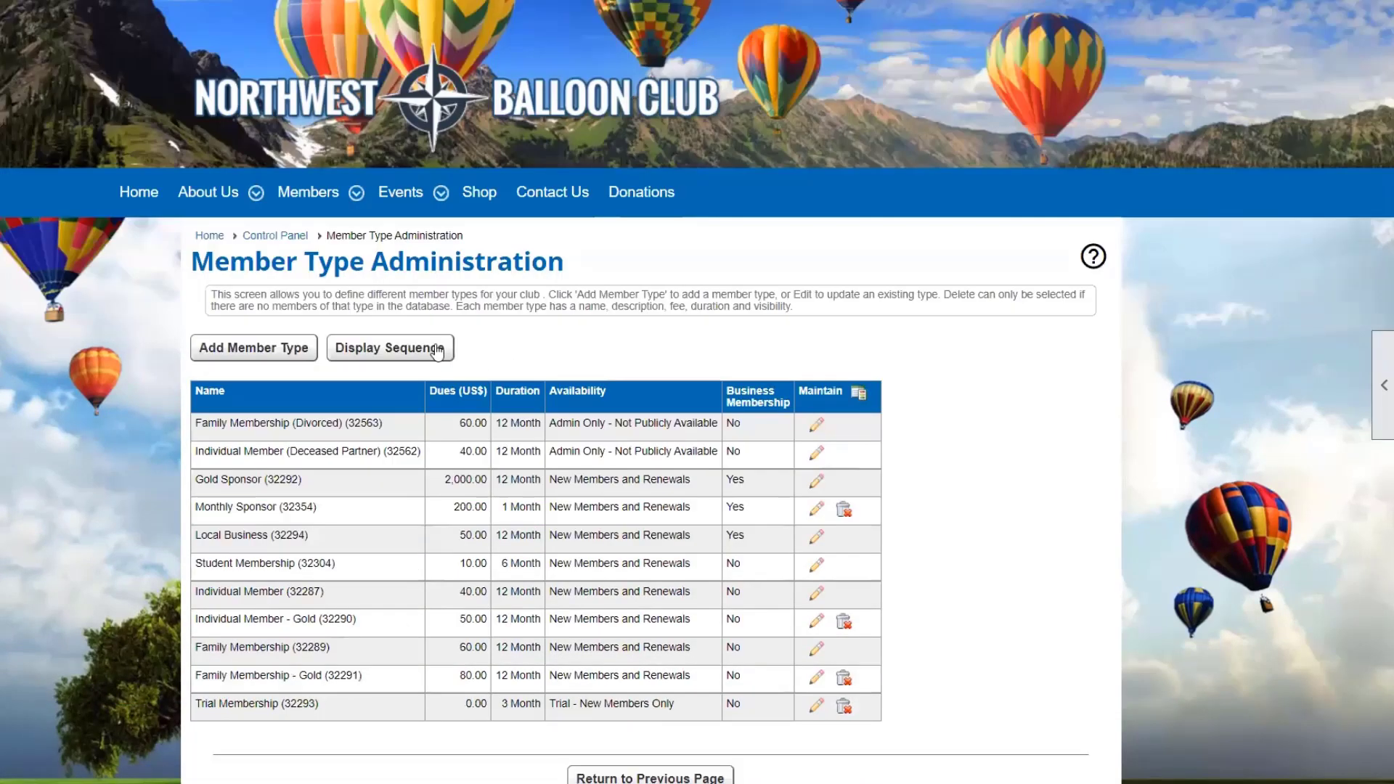
Add a new member in People Manager with the Individual Member (Deceased Partner), US$ 40.00 membership type
left_click(275, 236)
scroll(315, 542, "down", 3)
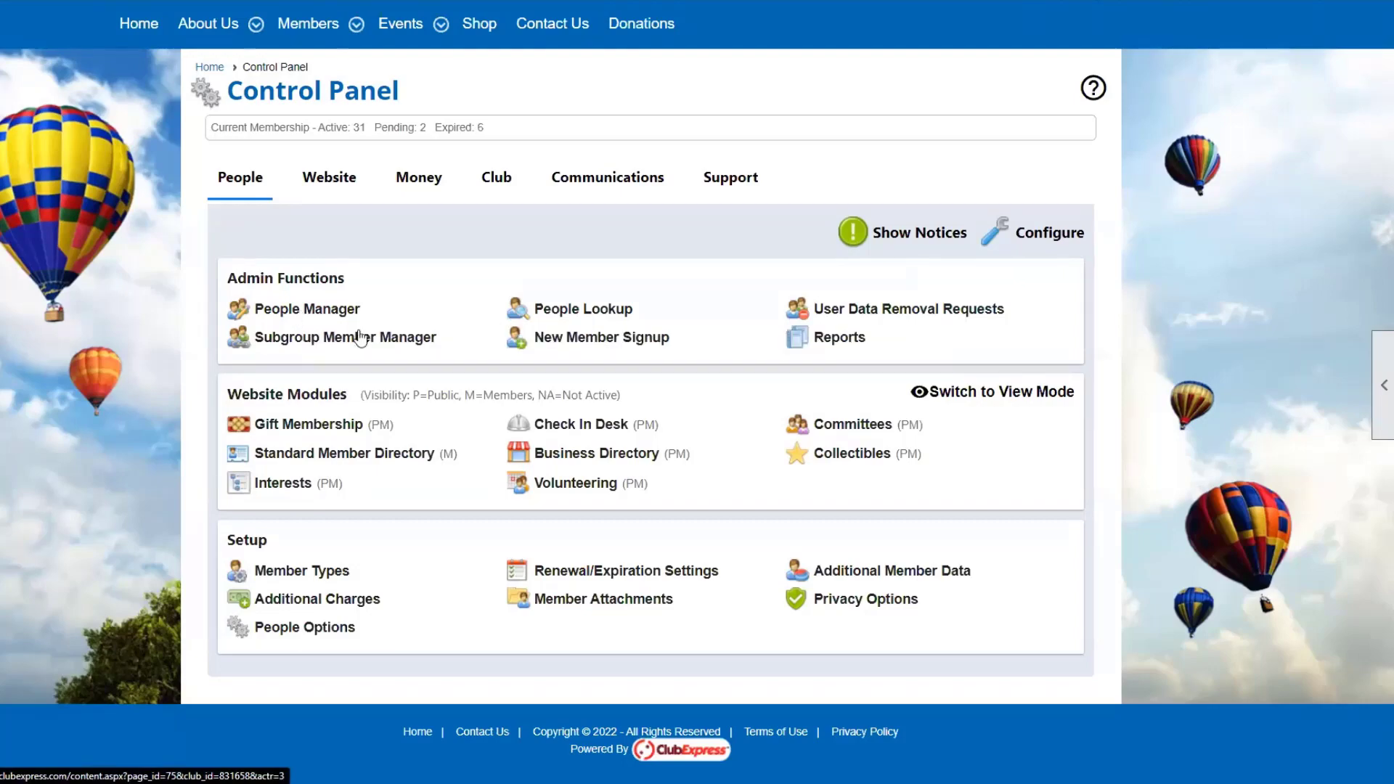
left_click(342, 310)
scroll(586, 378, "down", 4)
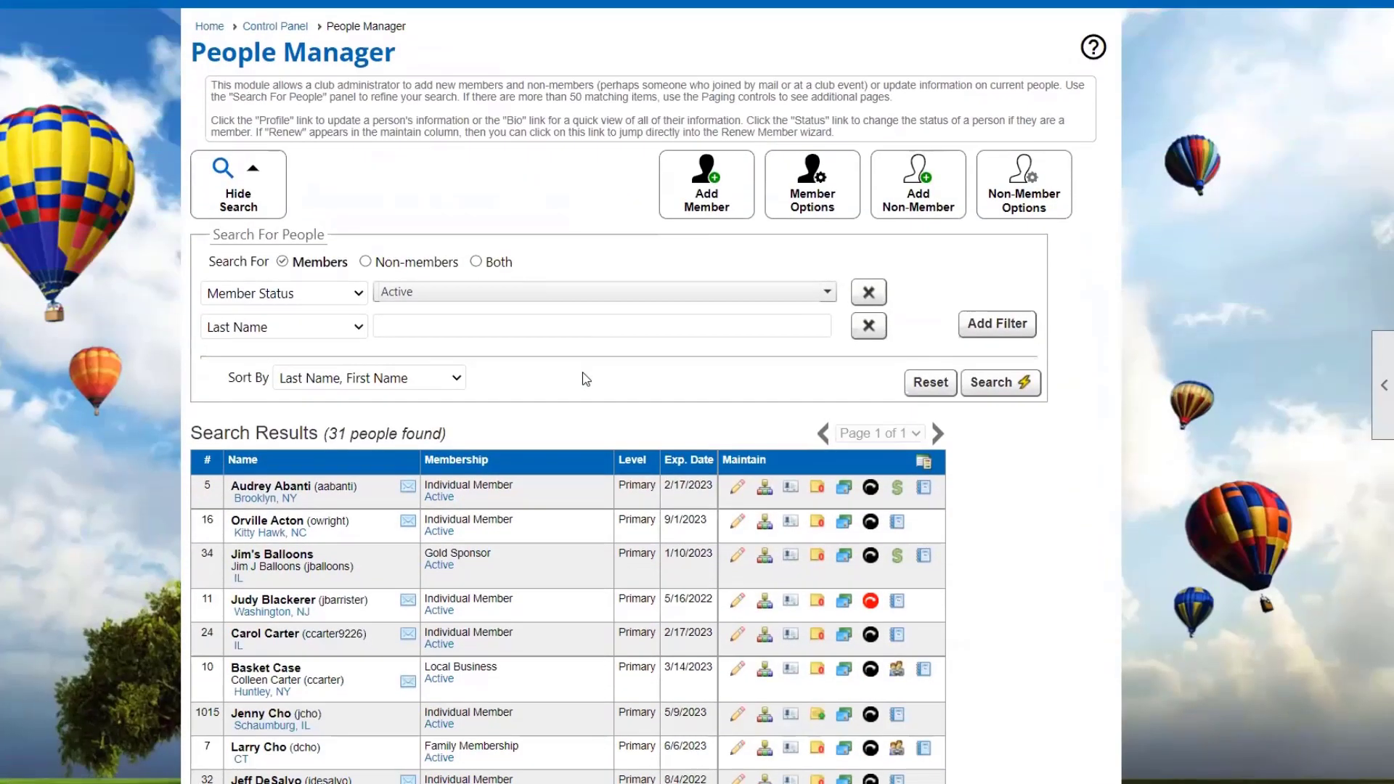
left_click(697, 196)
left_click(440, 462)
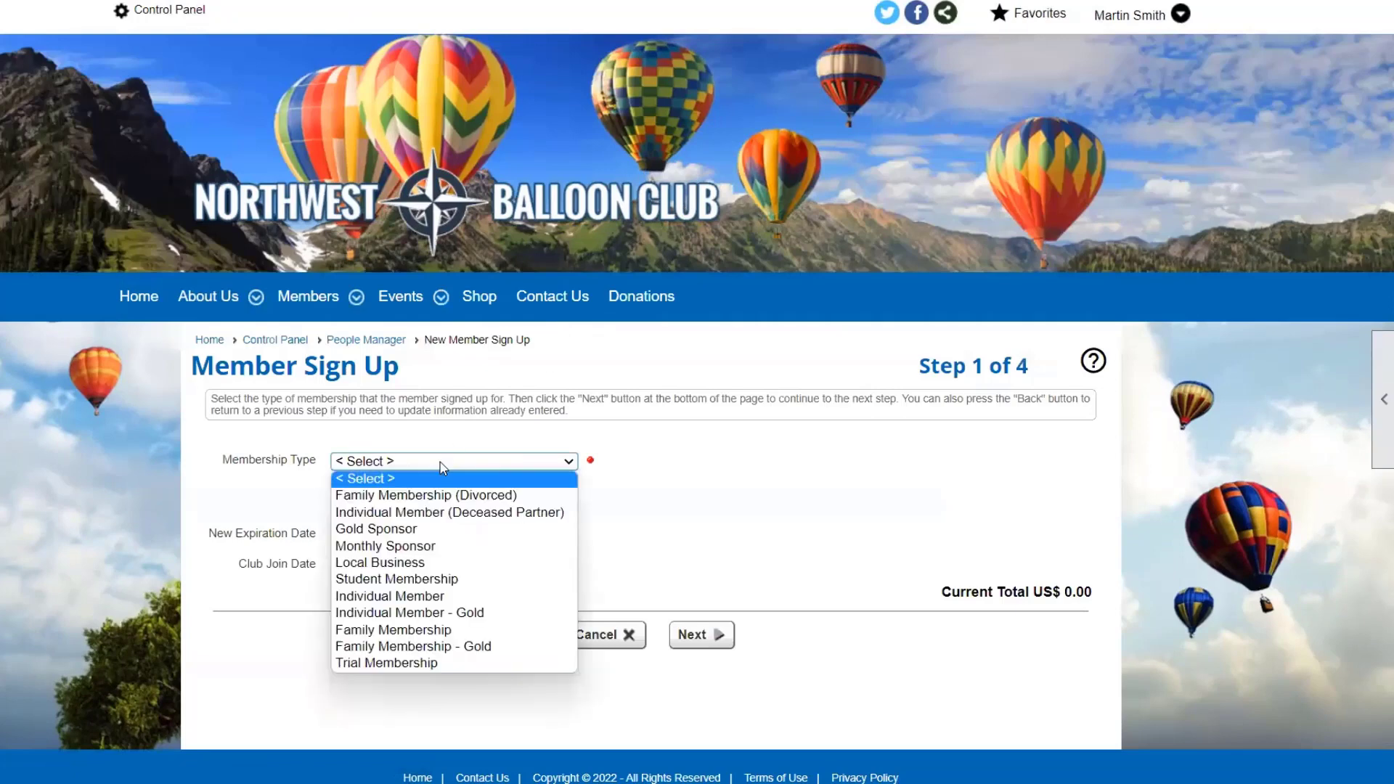
left_click(427, 512)
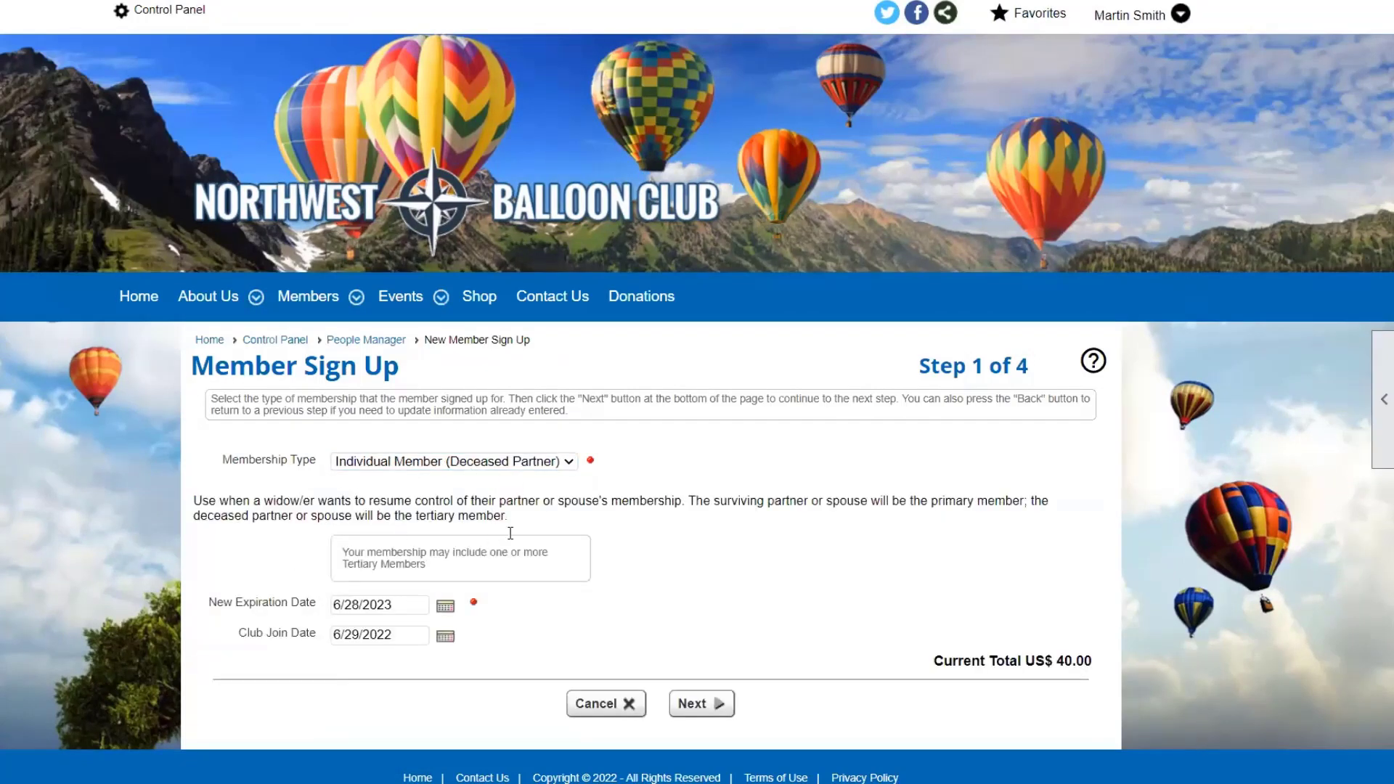
left_click(695, 713)
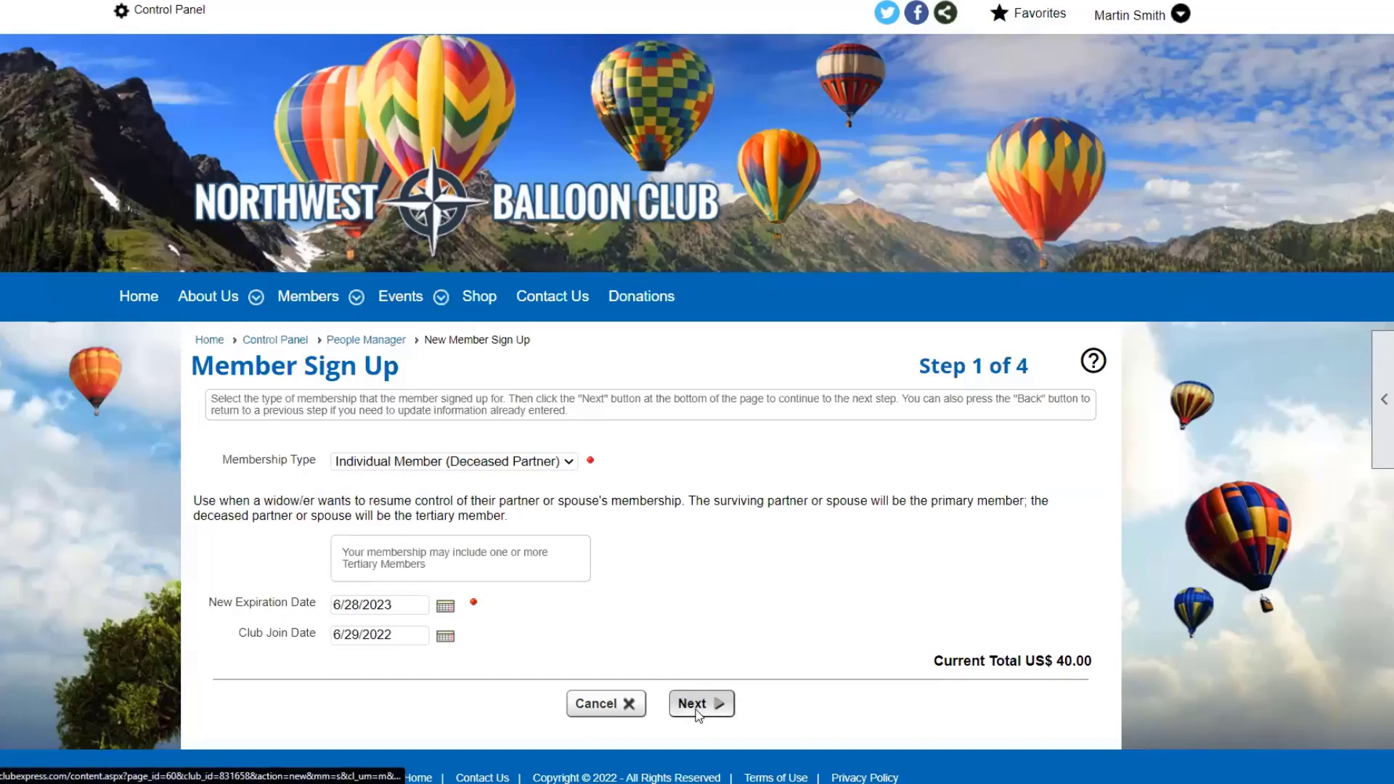
scroll(786, 524, "down", 2)
scroll(785, 534, "down", 1)
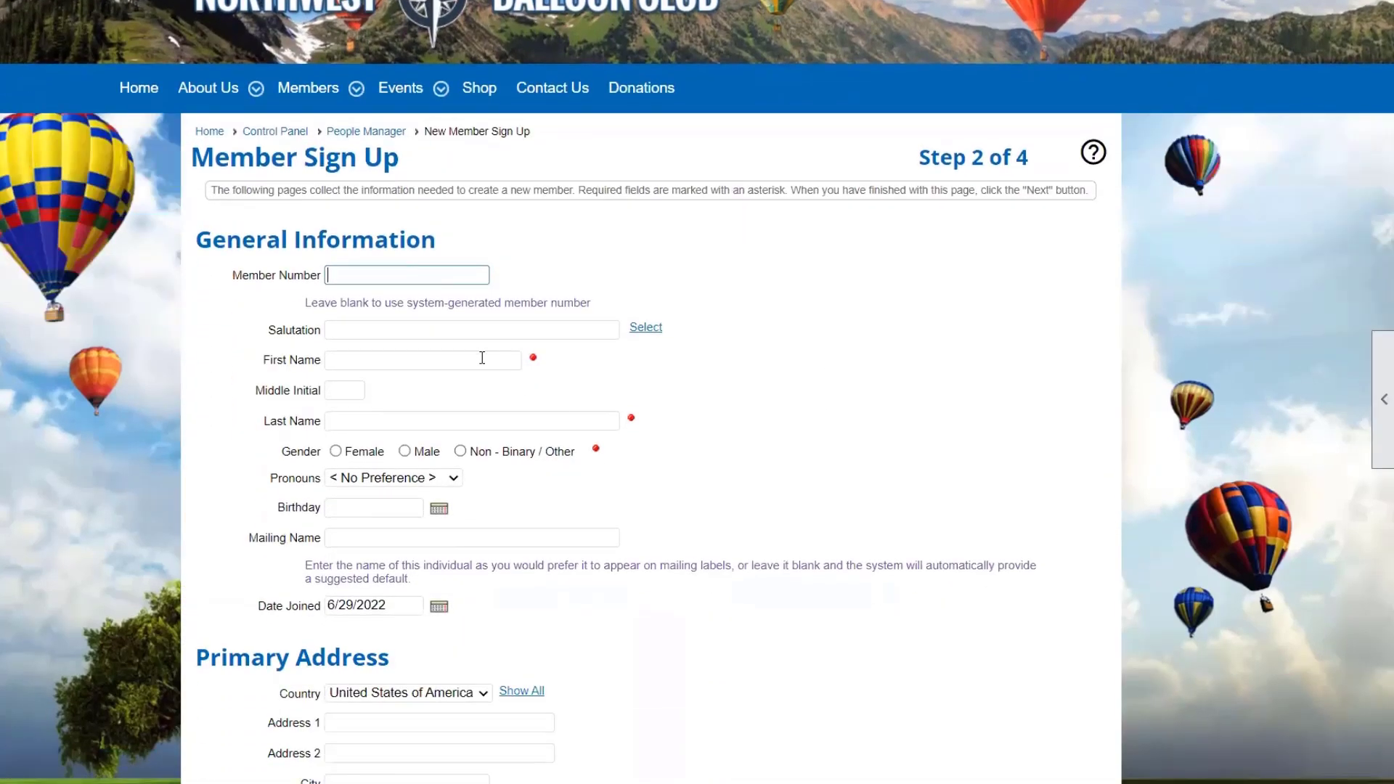
Enter the new member's first and last name and set gender to Female
left_click(482, 363)
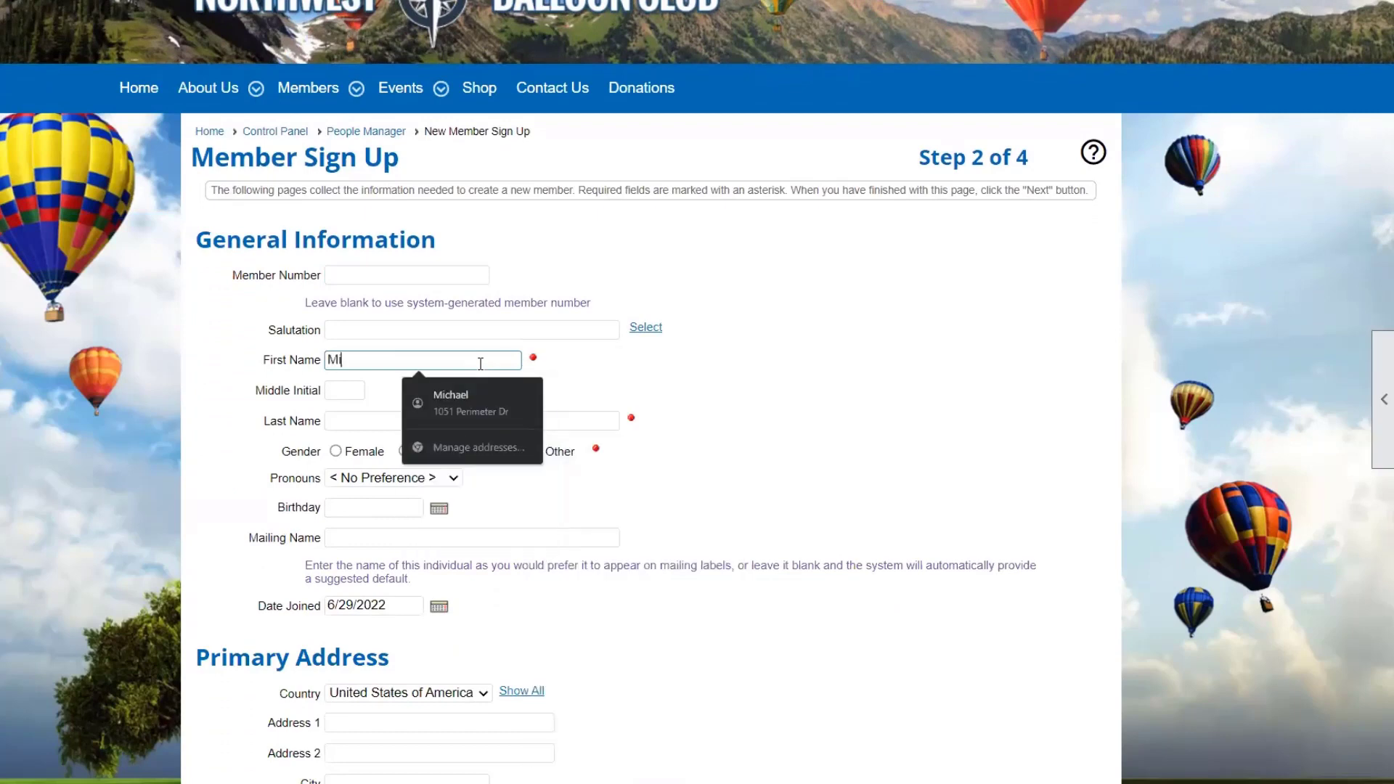
left_click(452, 420)
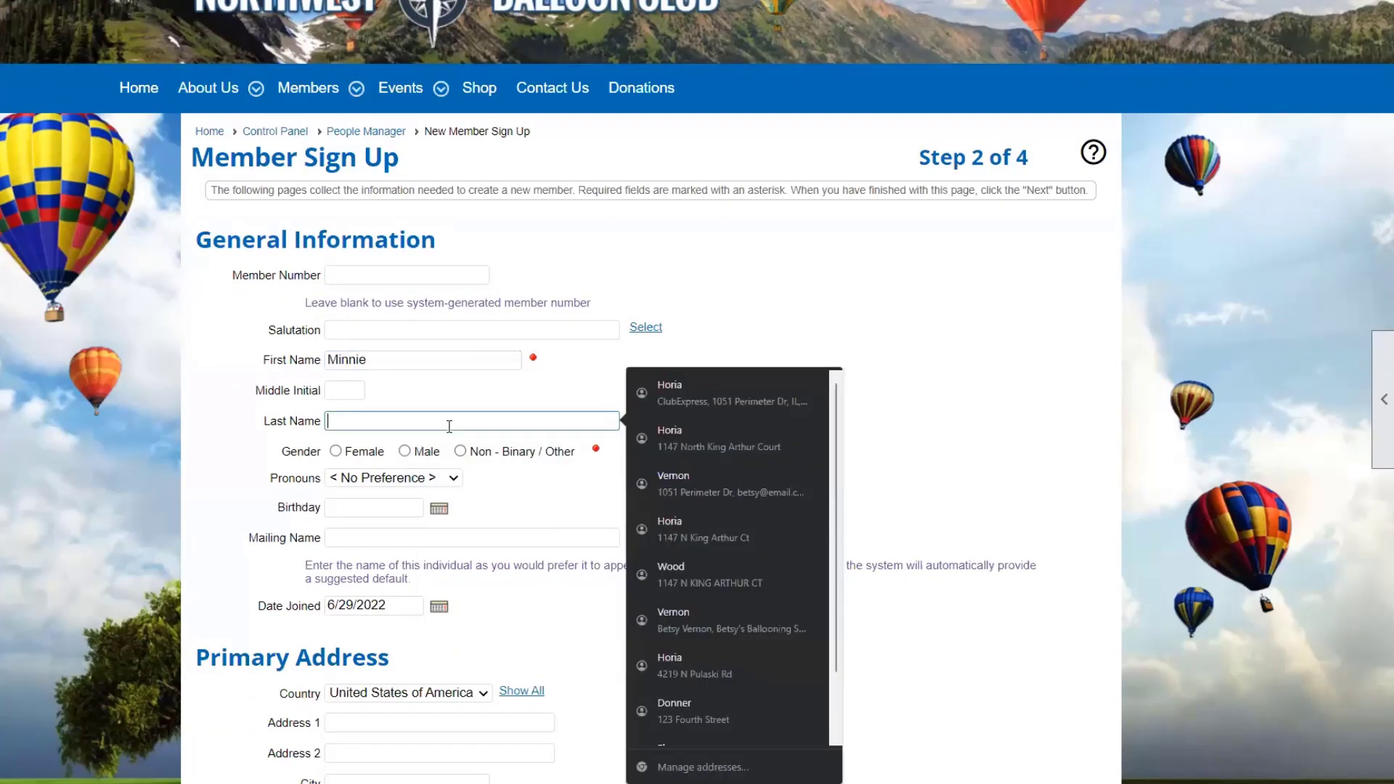
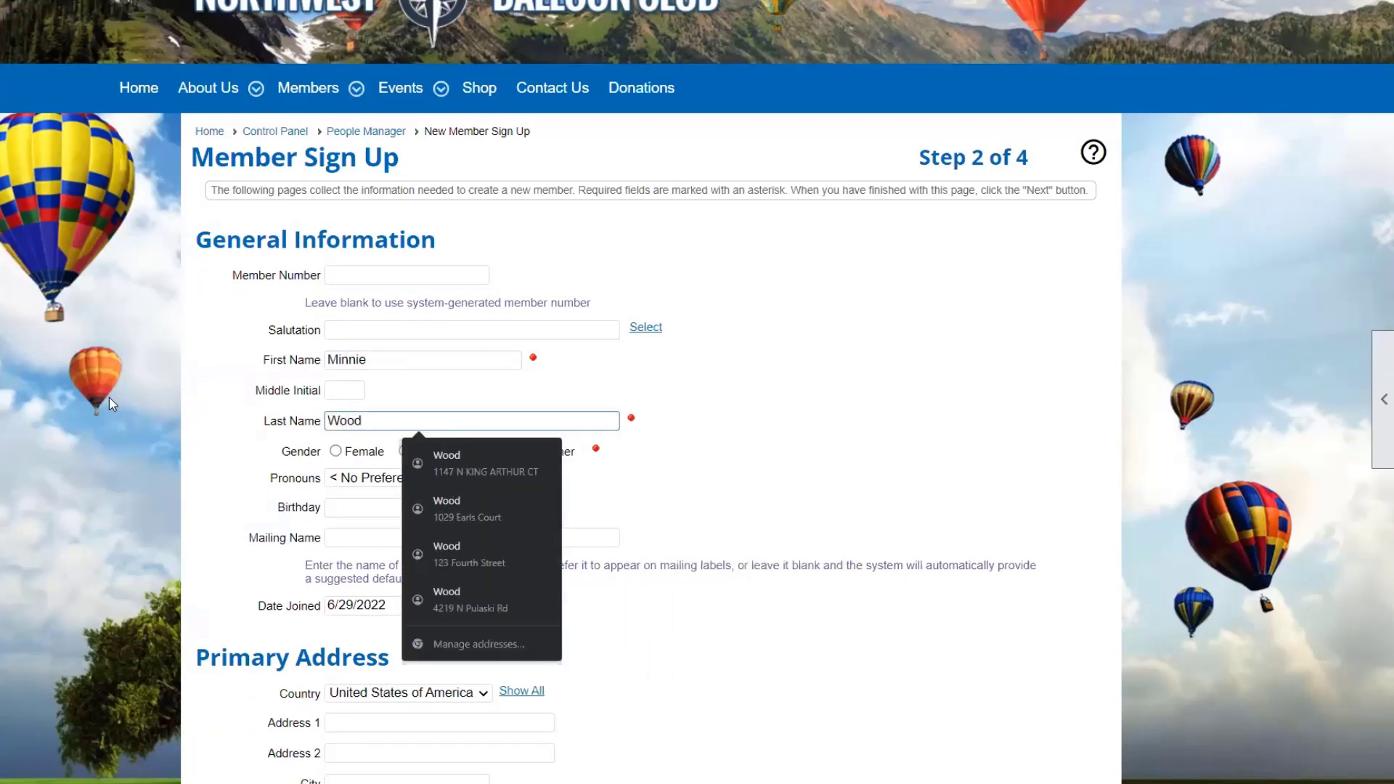
left_click(218, 406)
left_click(365, 452)
Continue to Step 3, the secondary and tertiary members step
left_click(935, 394)
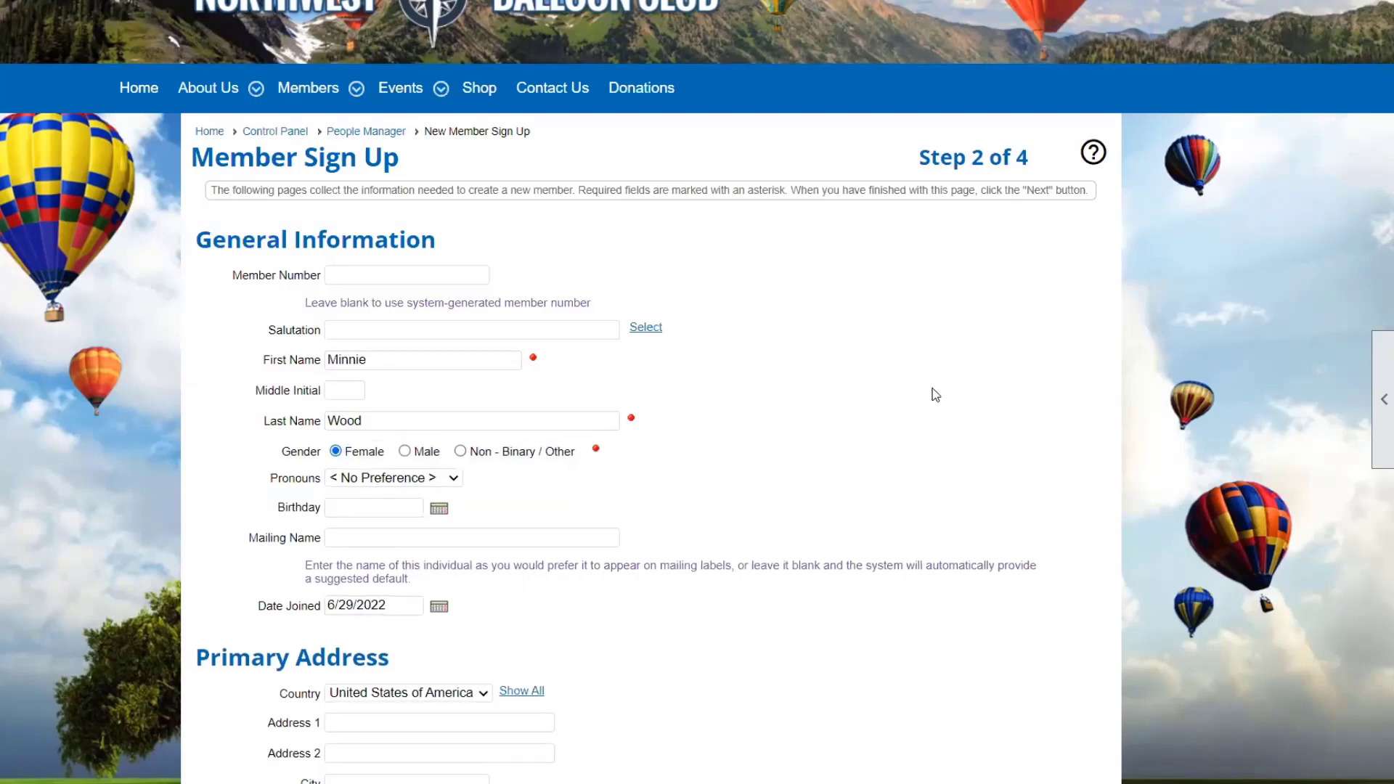
scroll(936, 396, "down", 3)
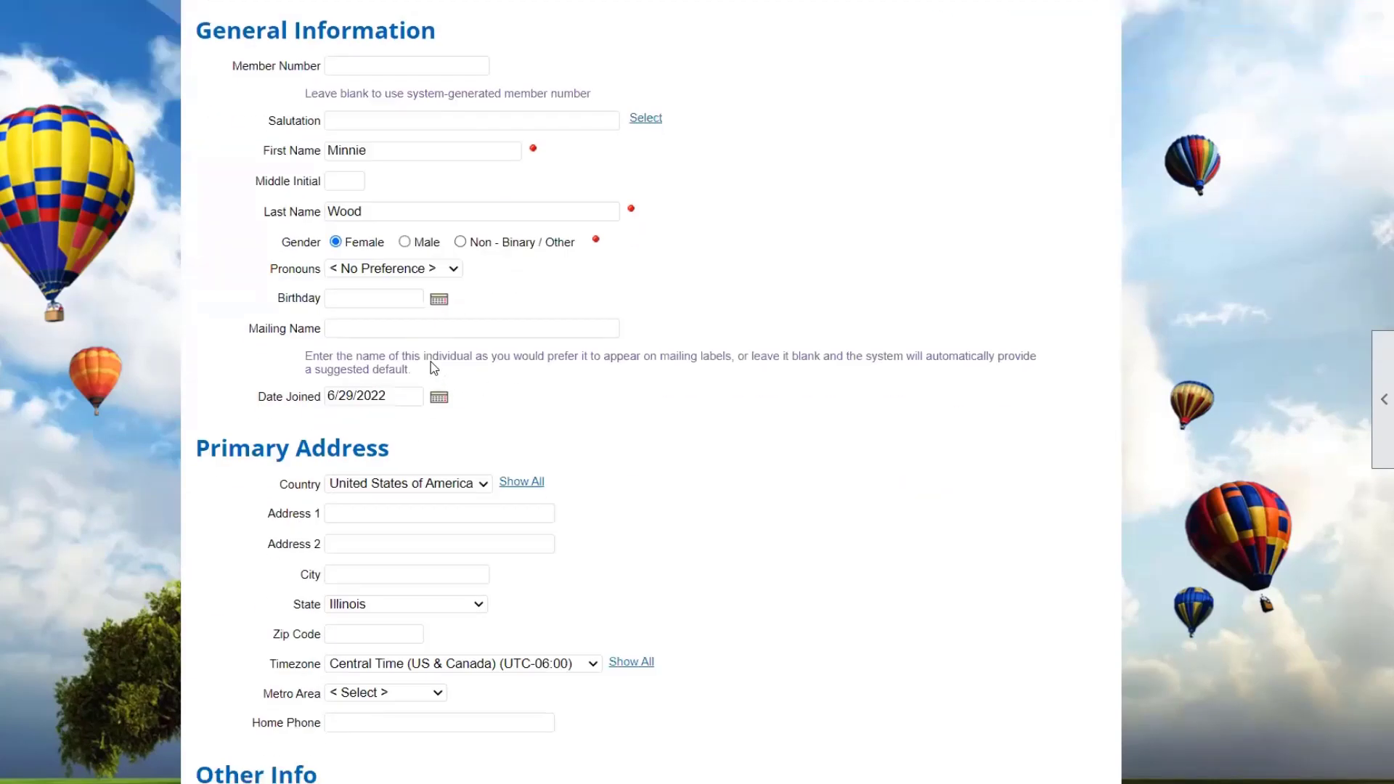
scroll(428, 359, "down", 9)
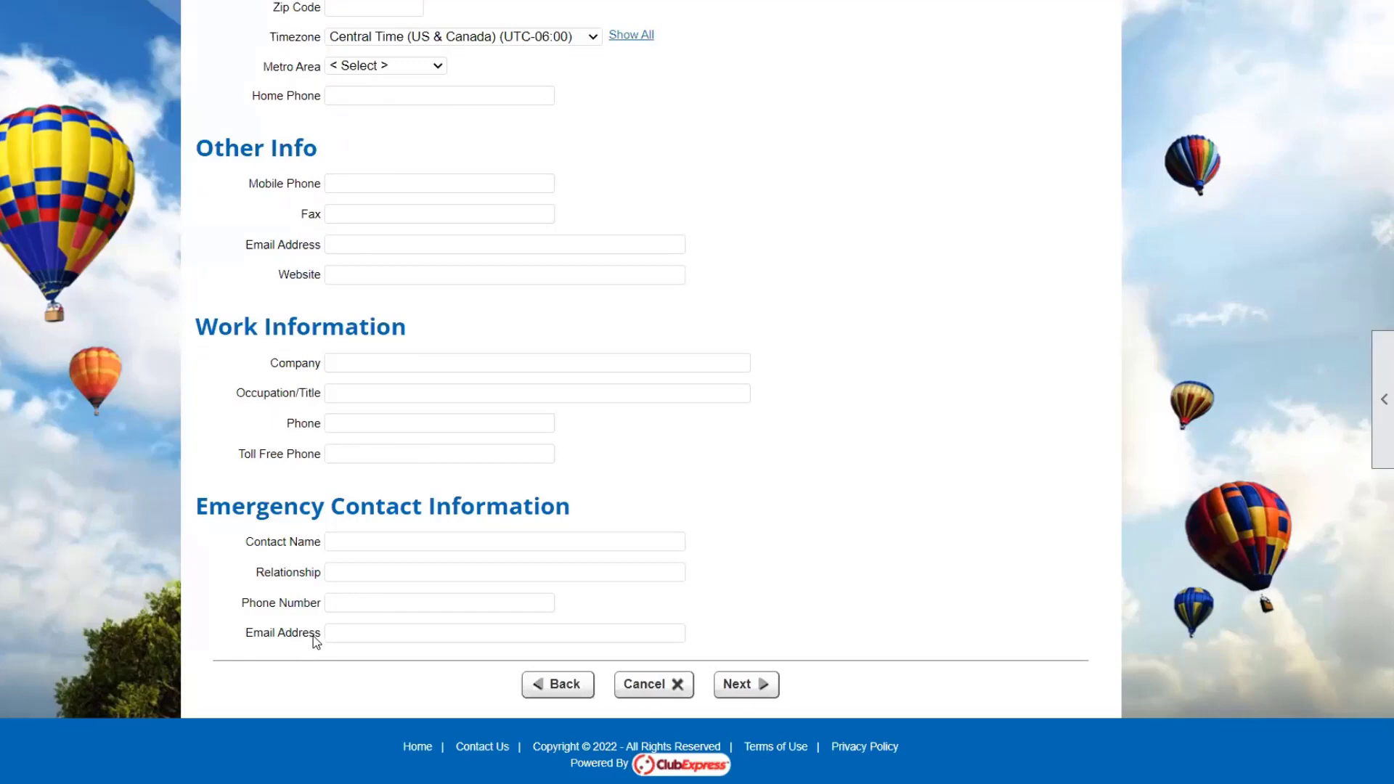
left_click(755, 693)
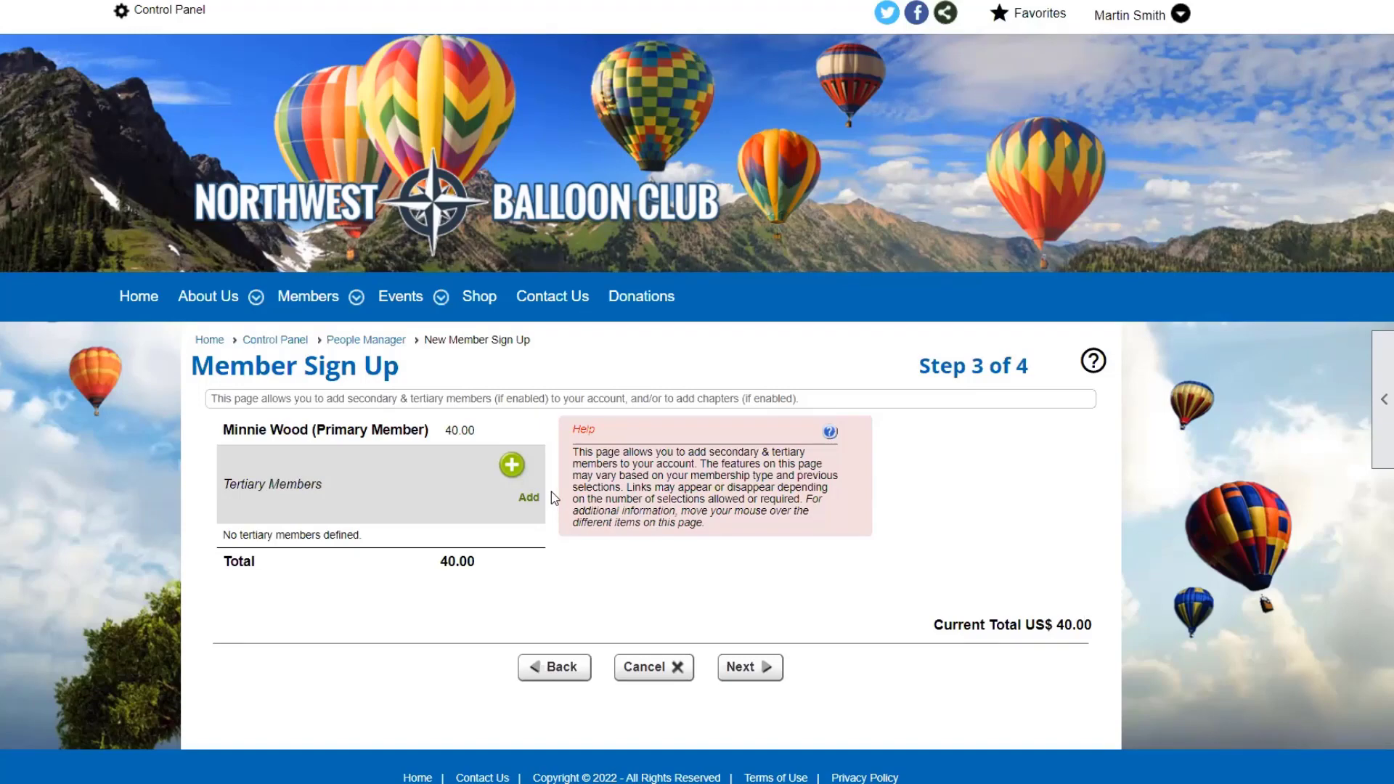
At the final review step, turn off new member emails and finish the sign-up to payment
left_click(755, 666)
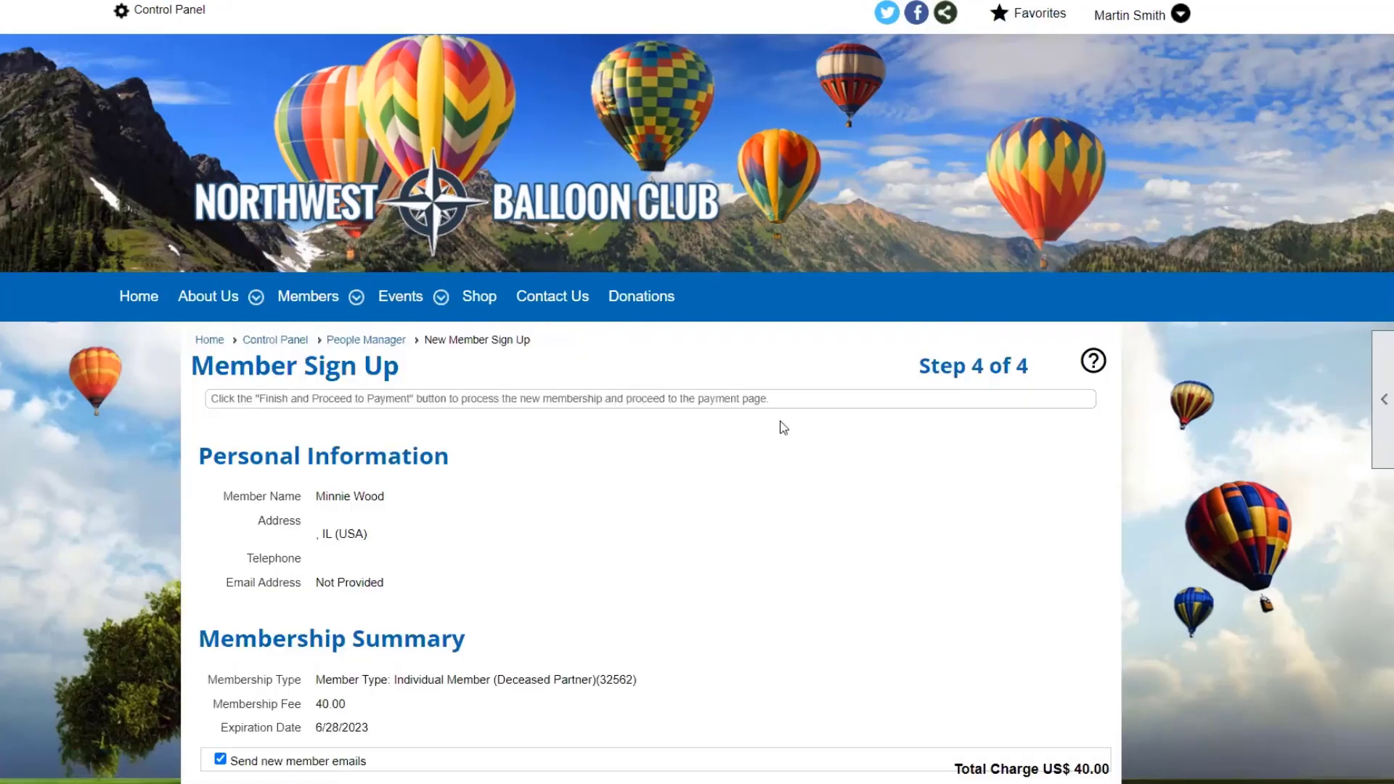
scroll(740, 443, "down", 2)
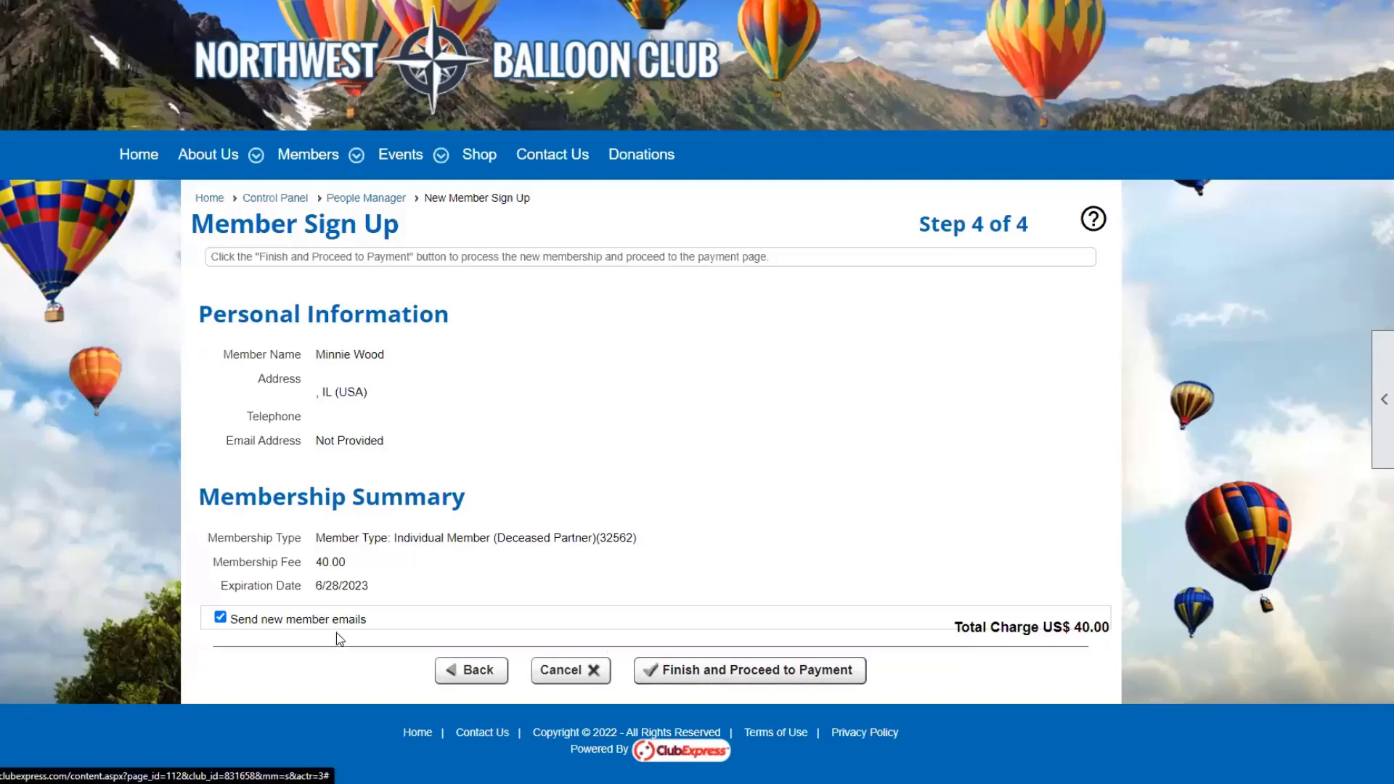
left_click(361, 626)
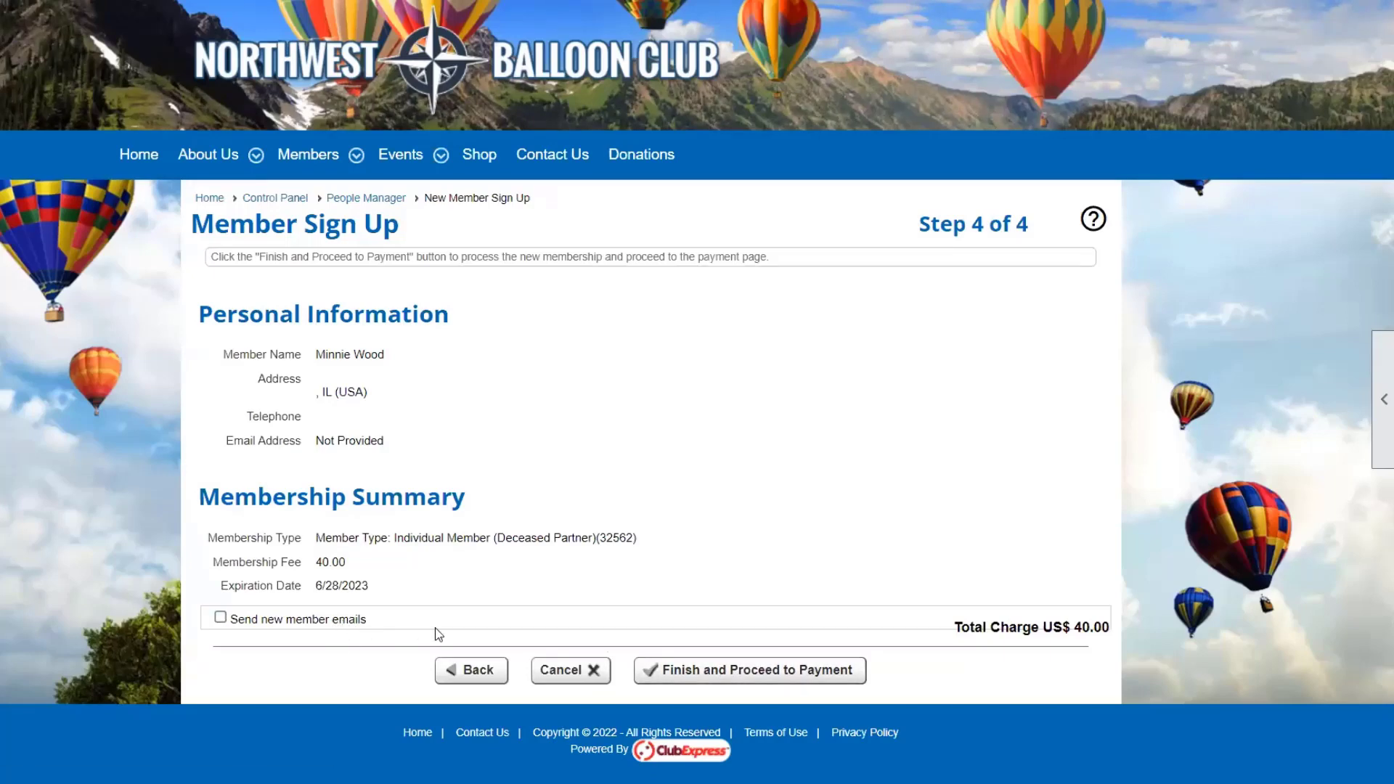
left_click(749, 669)
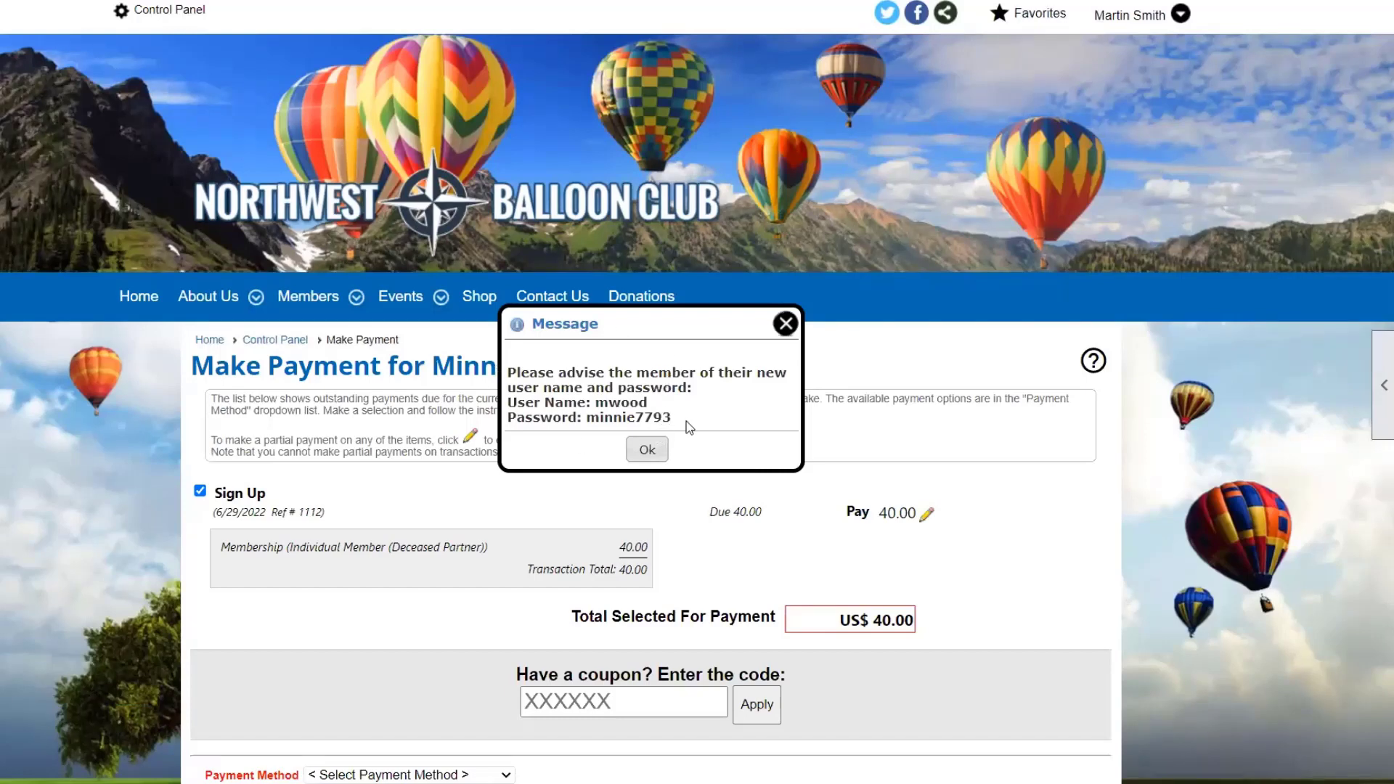
Copy the new login details, then record the US$ 40.00 fee with payment method Comp (Forgiven)
left_click_drag(670, 418, 513, 402)
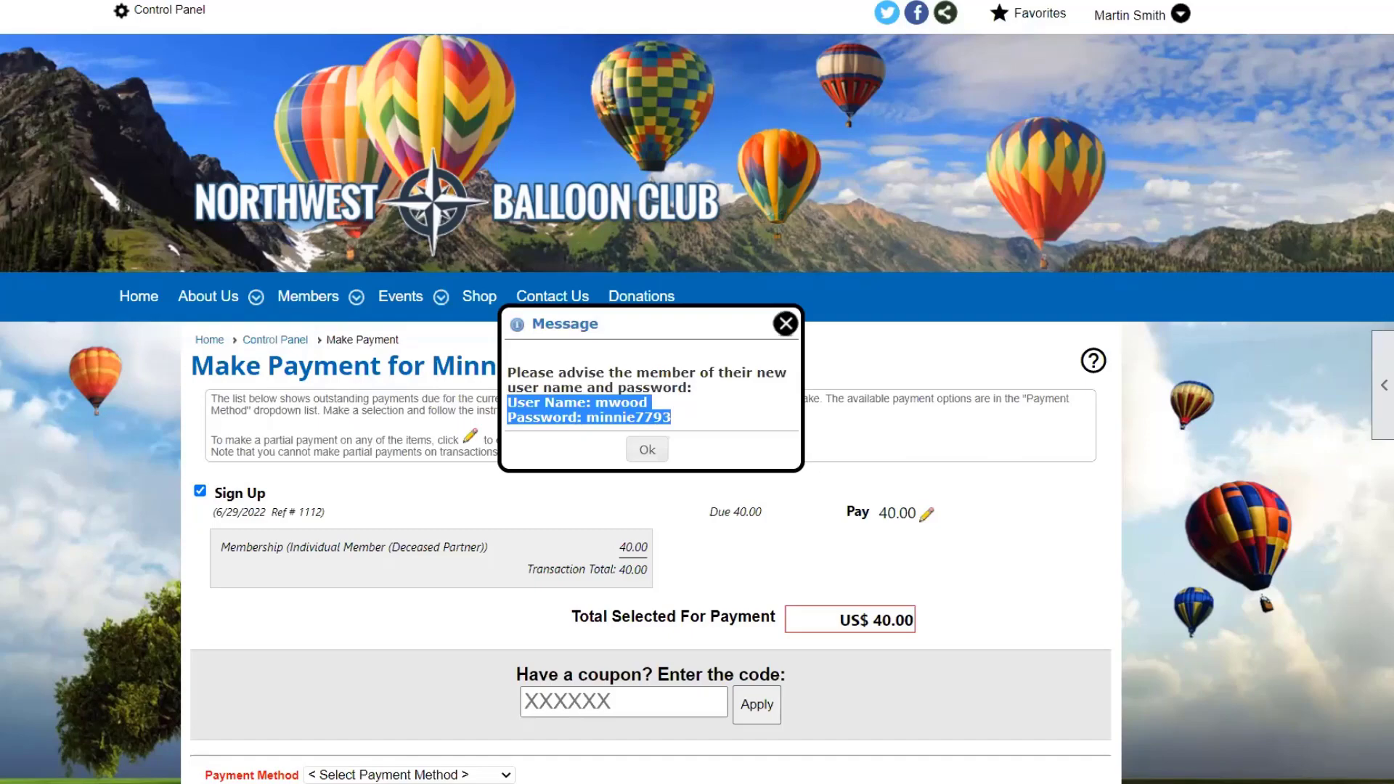
left_click(787, 325)
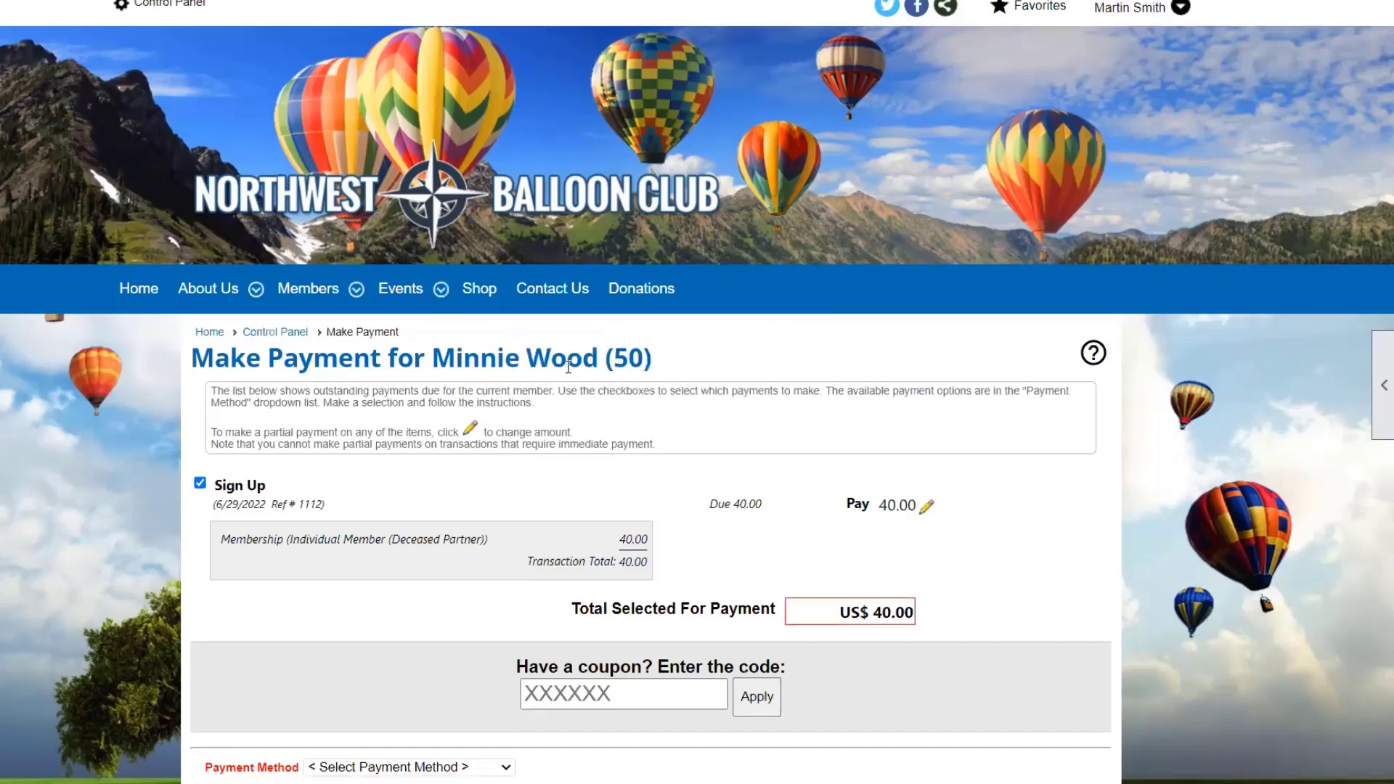
scroll(568, 367, "down", 5)
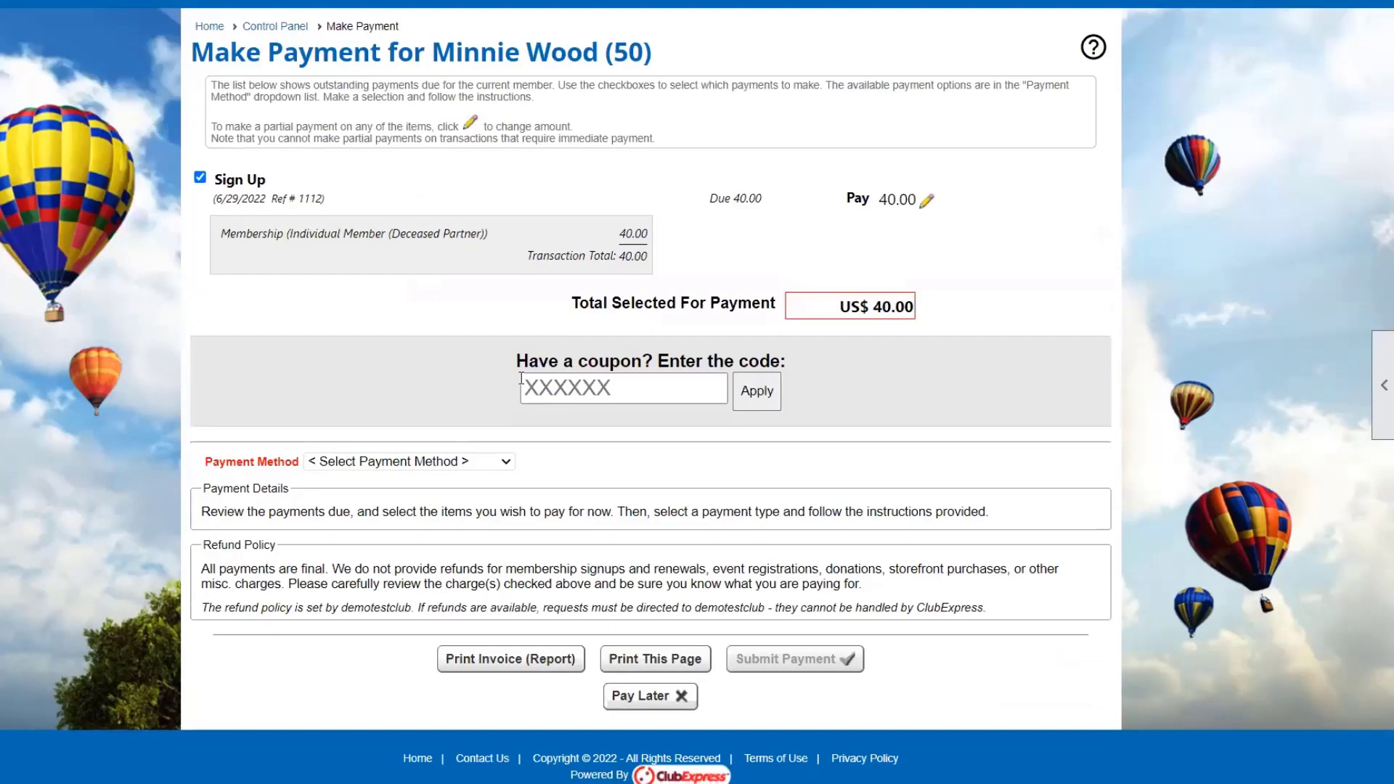
left_click(356, 464)
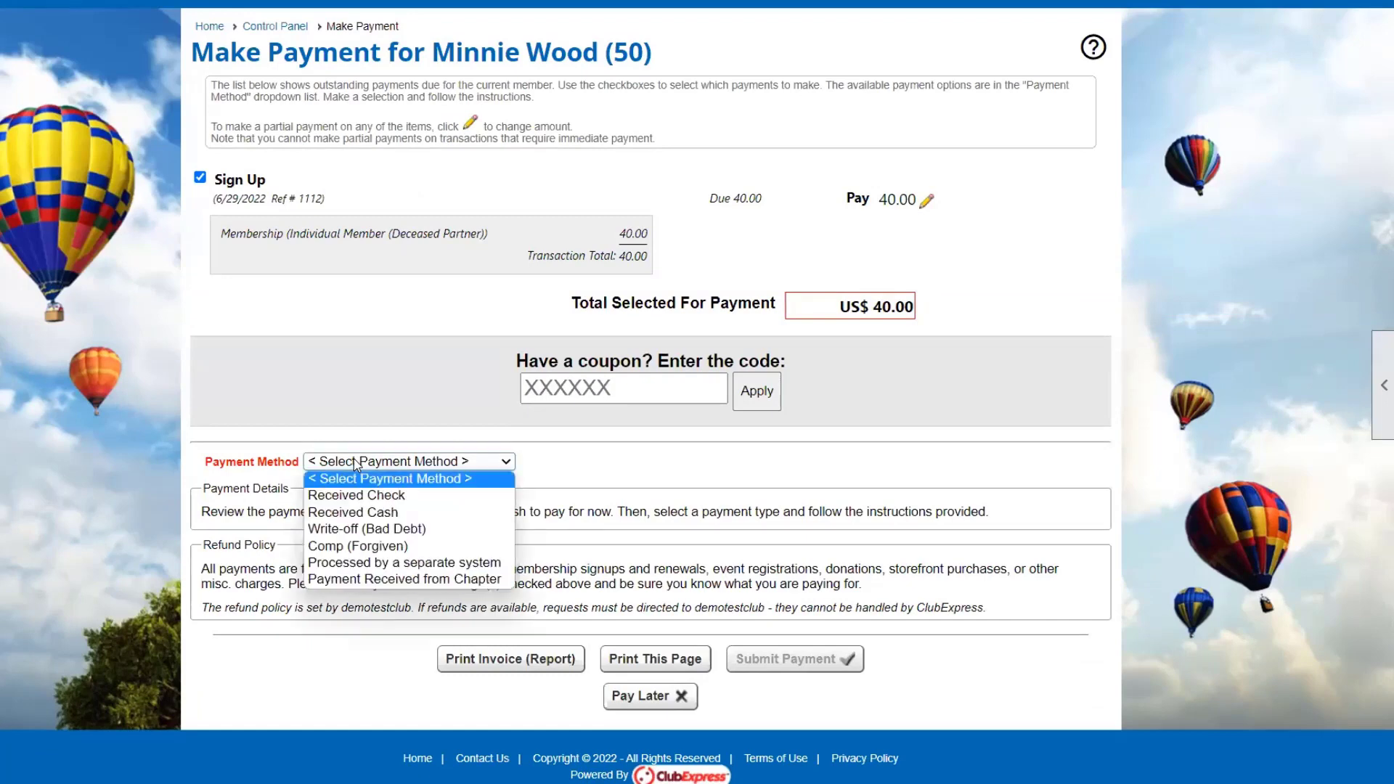
left_click(357, 546)
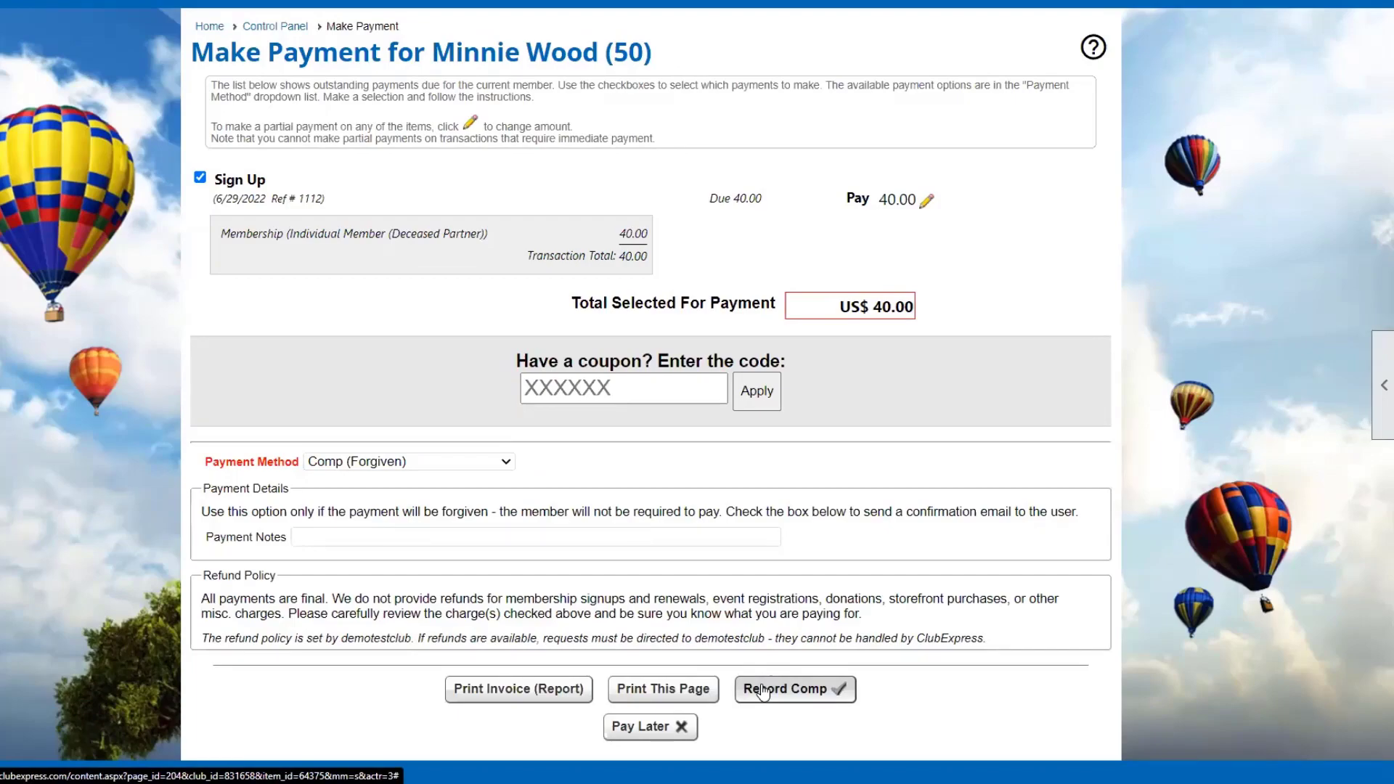
left_click(763, 691)
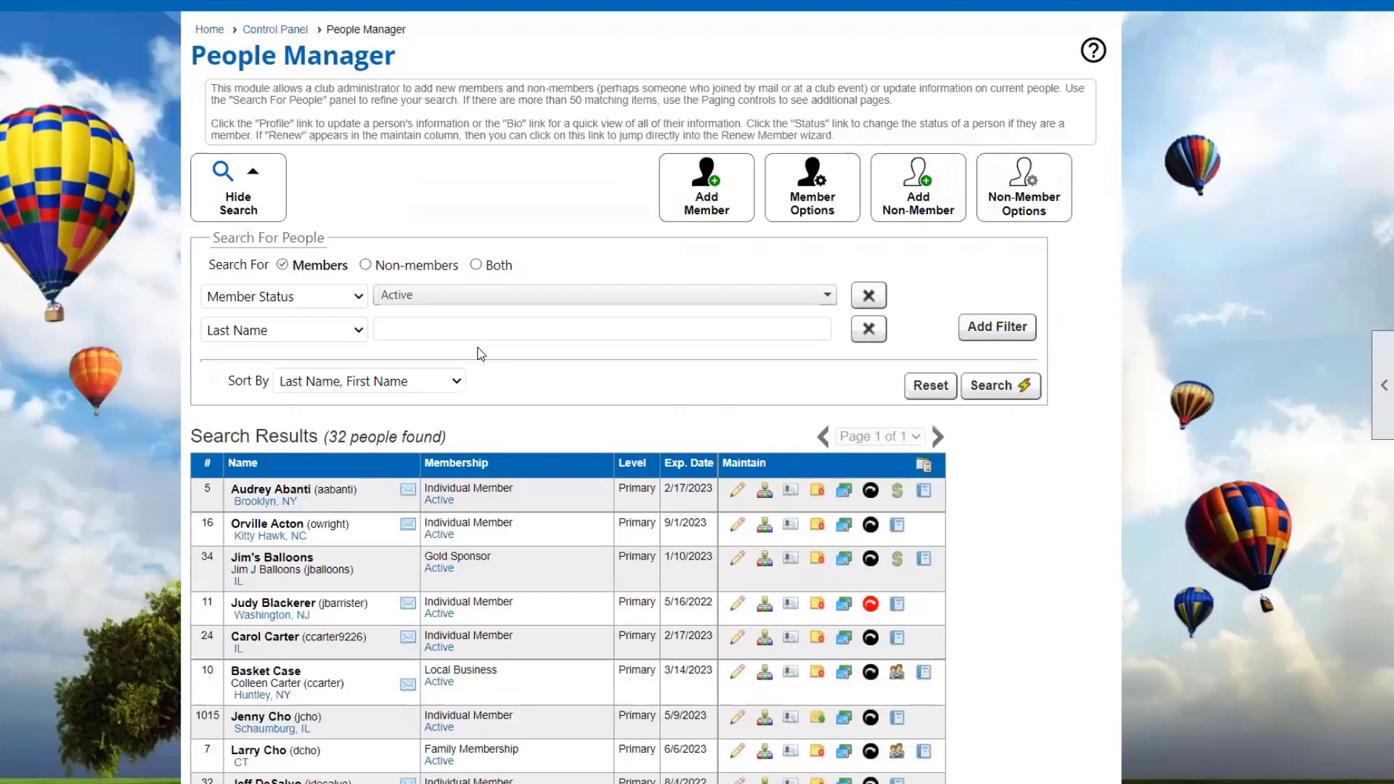
scroll(479, 352, "down", 10)
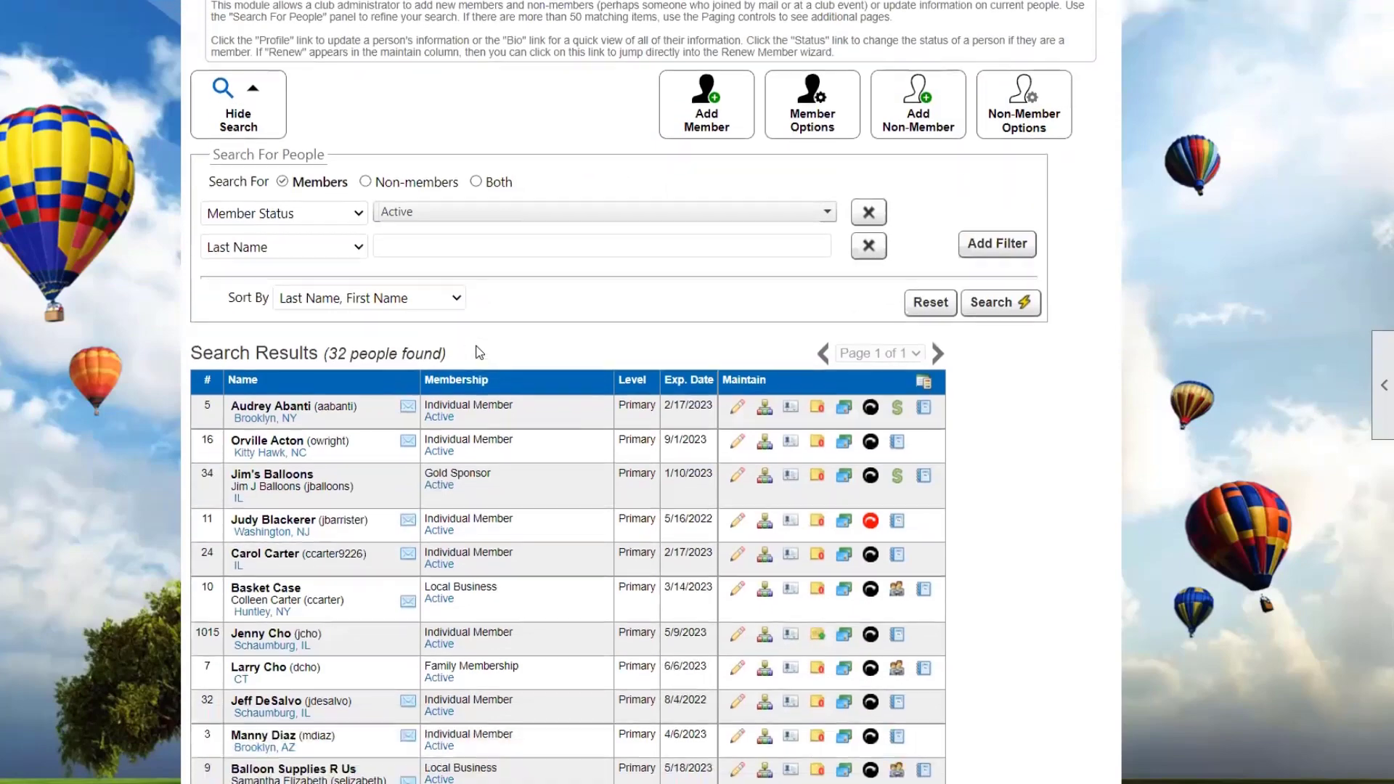
scroll(479, 352, "down", 2)
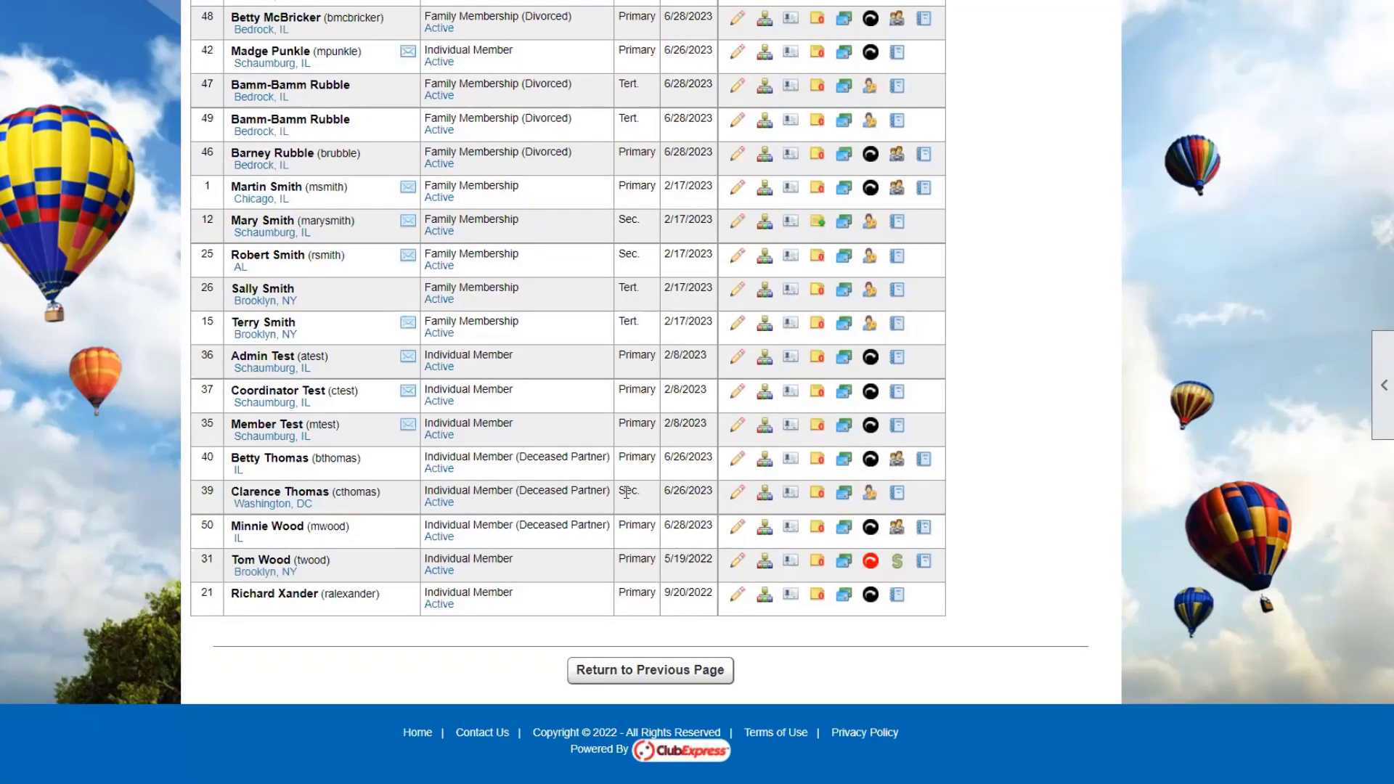
scroll(638, 486, "up", 8)
scroll(638, 486, "up", 7)
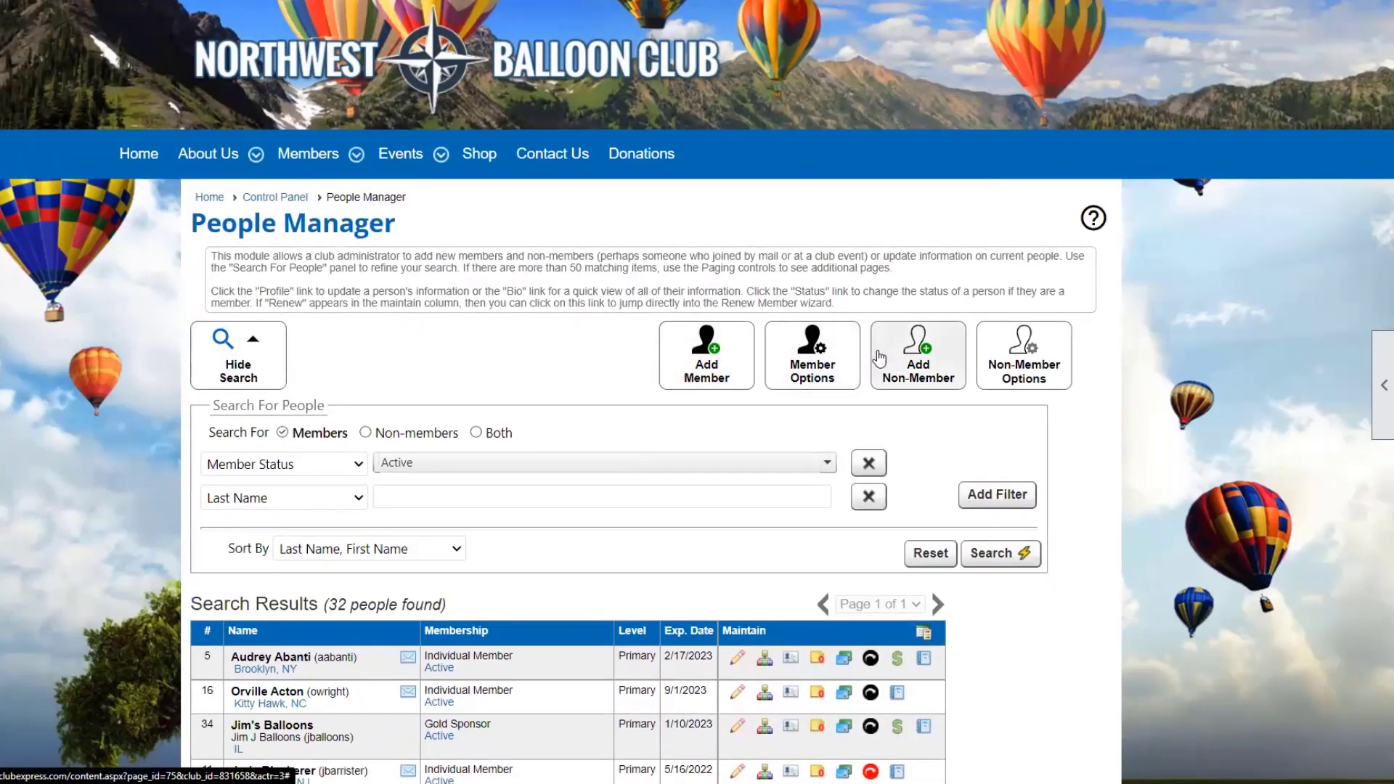
In Level Changes, choose 'Link a Solo Member to a Primary' and select the solo member by last name
left_click(825, 384)
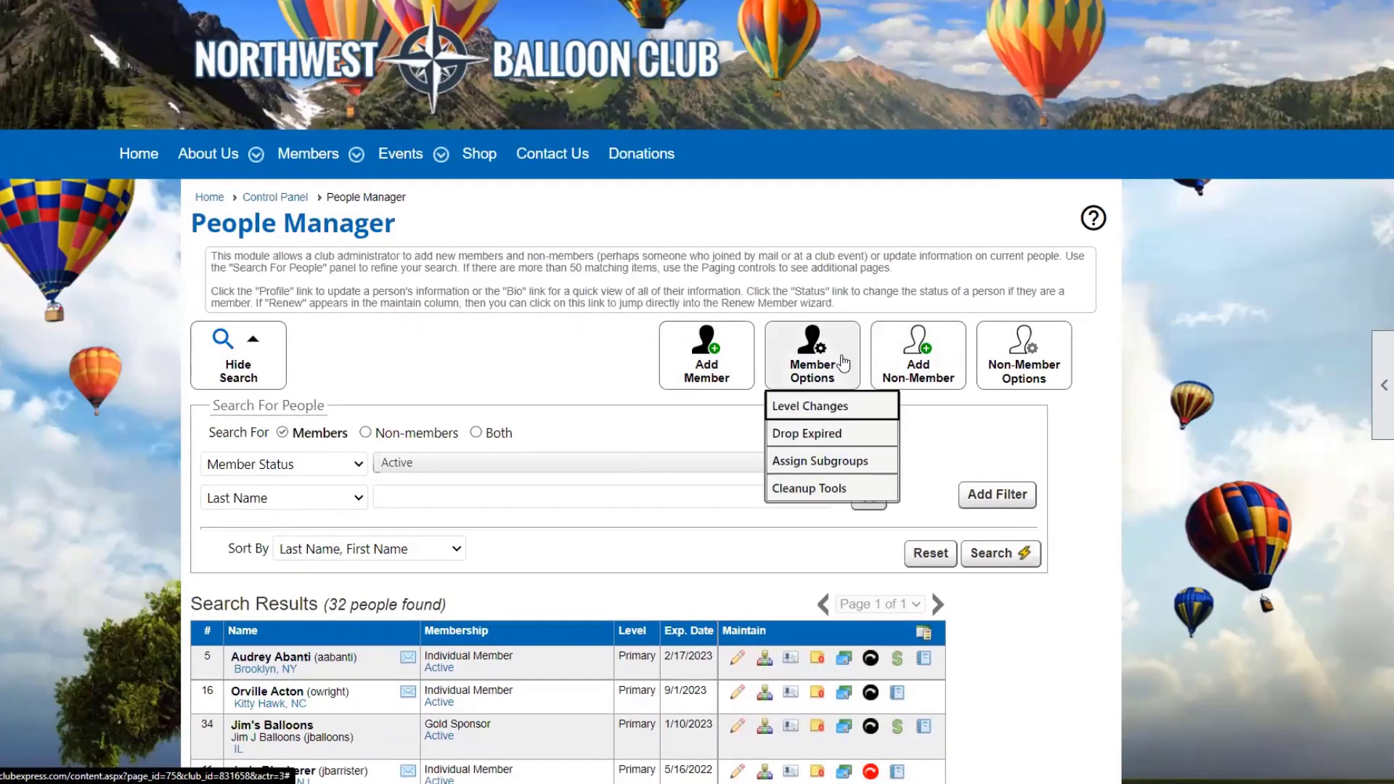
left_click(823, 411)
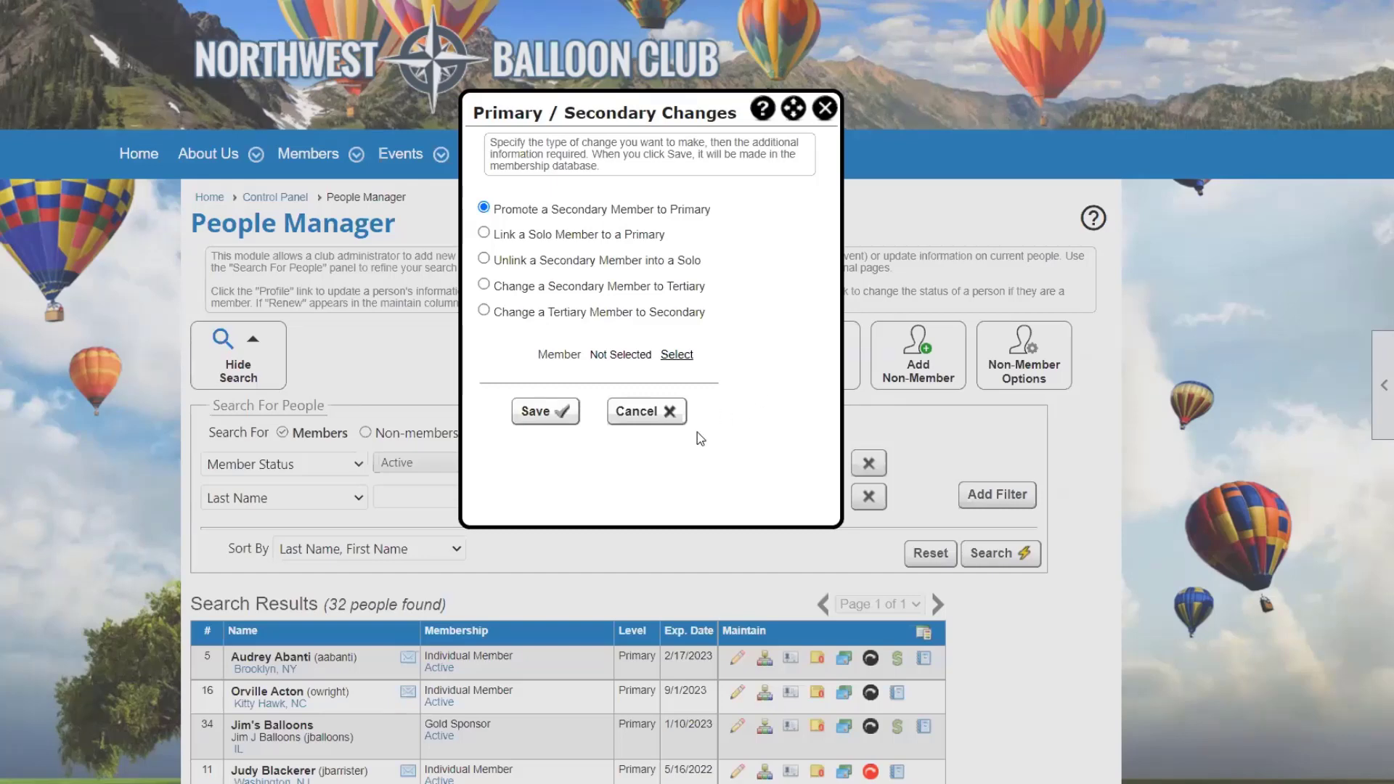
left_click(559, 234)
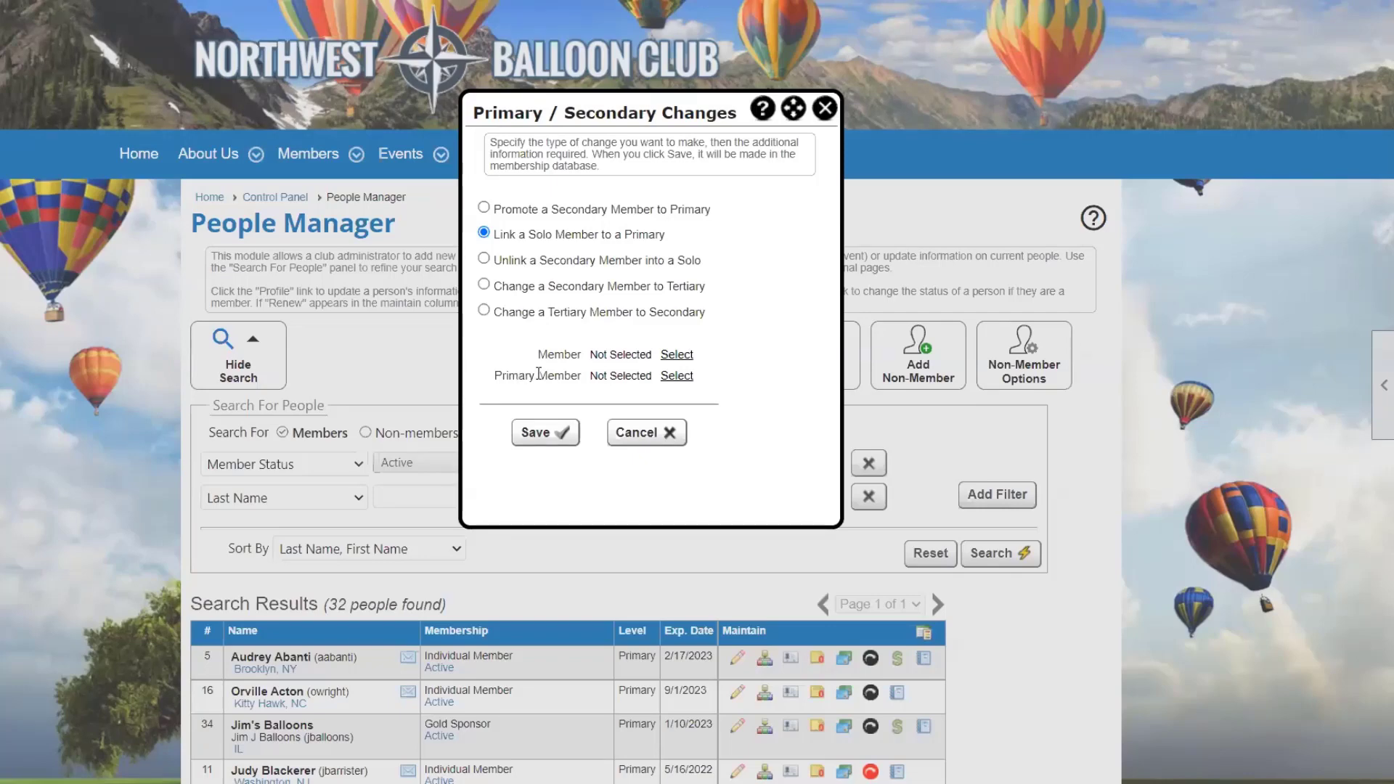
left_click(677, 355)
type("w")
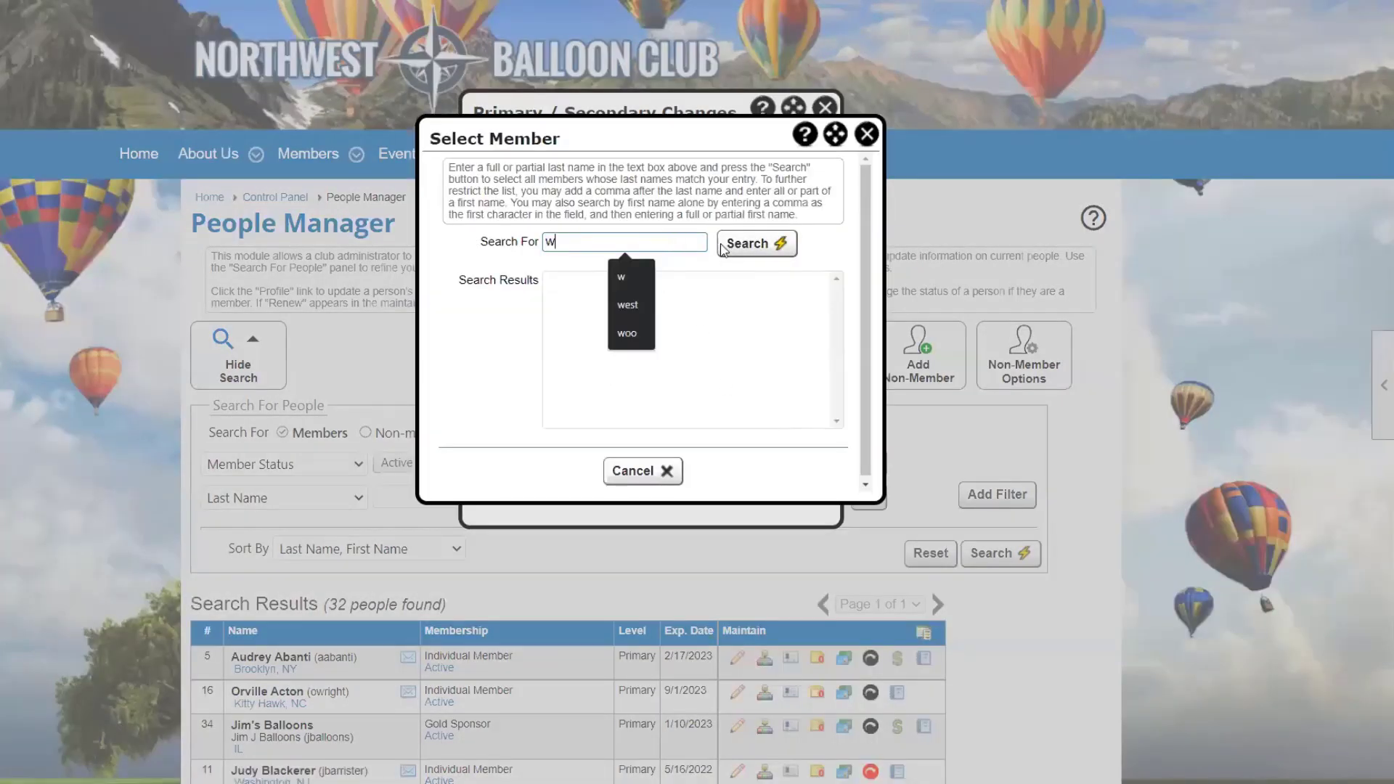
left_click(748, 243)
left_click(603, 297)
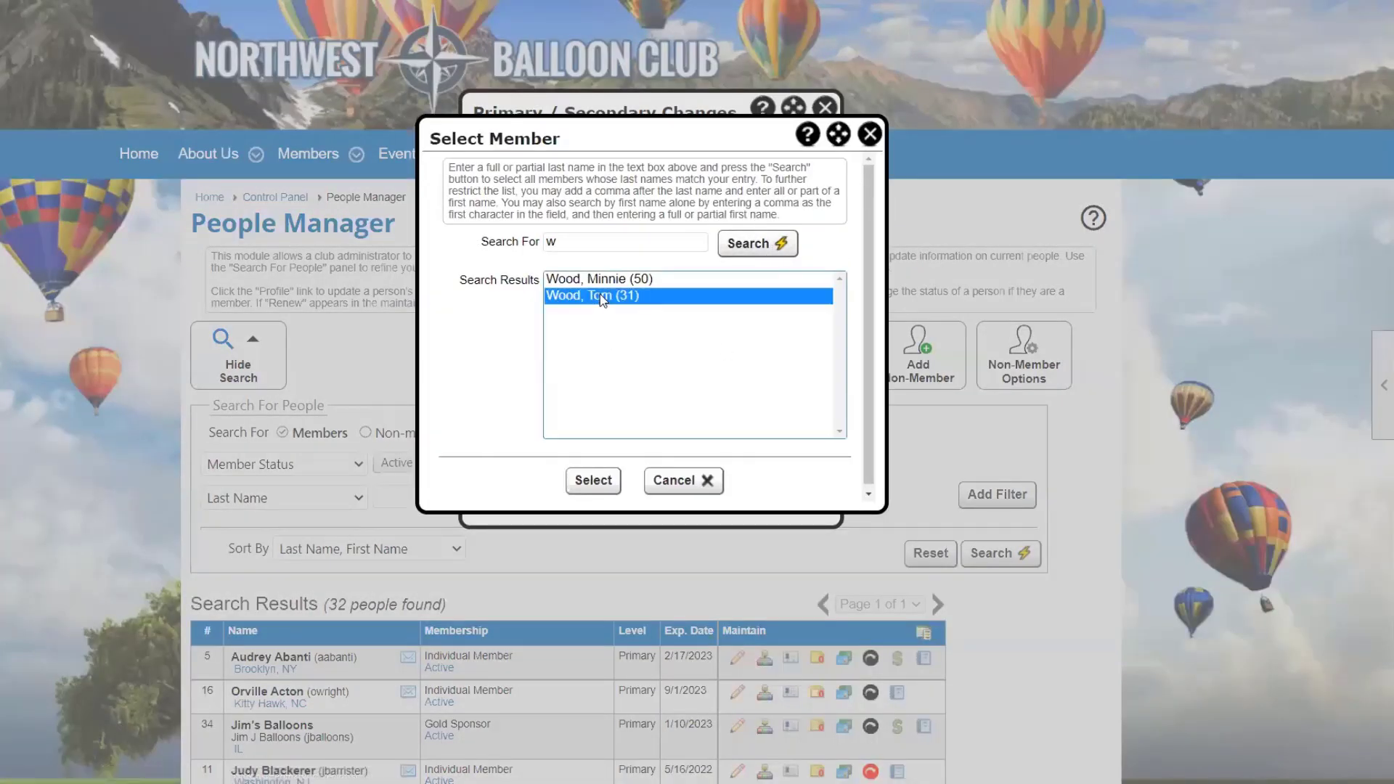
left_click(592, 479)
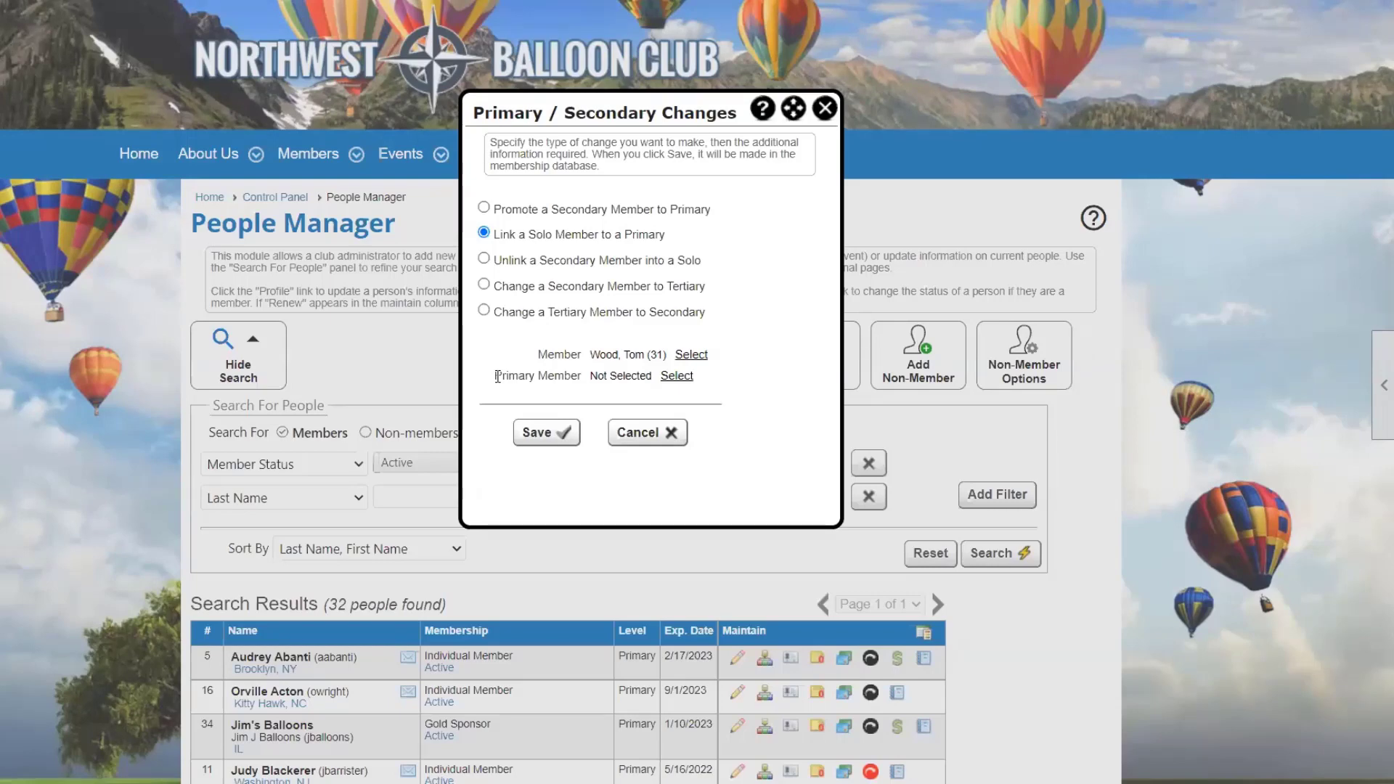
Select the primary member by last-name search and save the link
left_click(676, 375)
type("W")
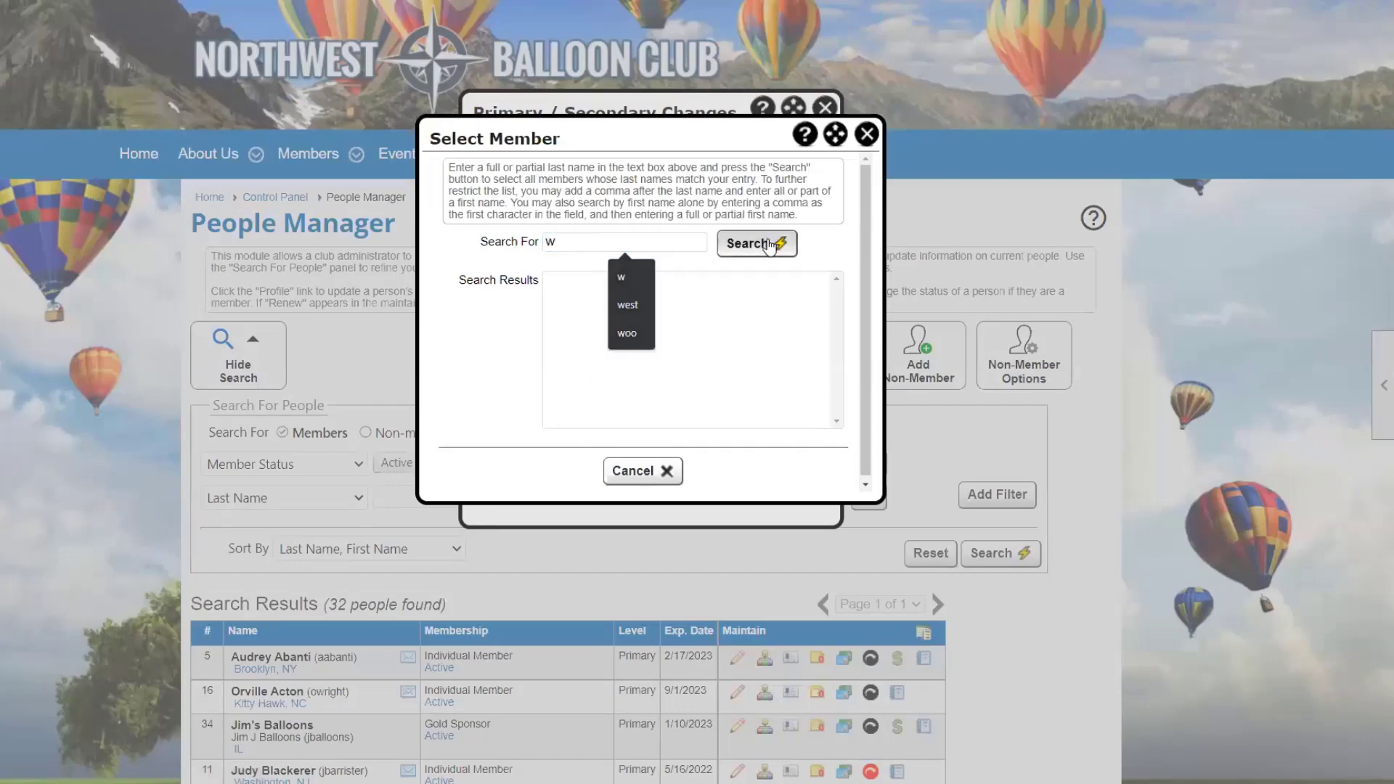
left_click(753, 244)
left_click(583, 283)
left_click(590, 481)
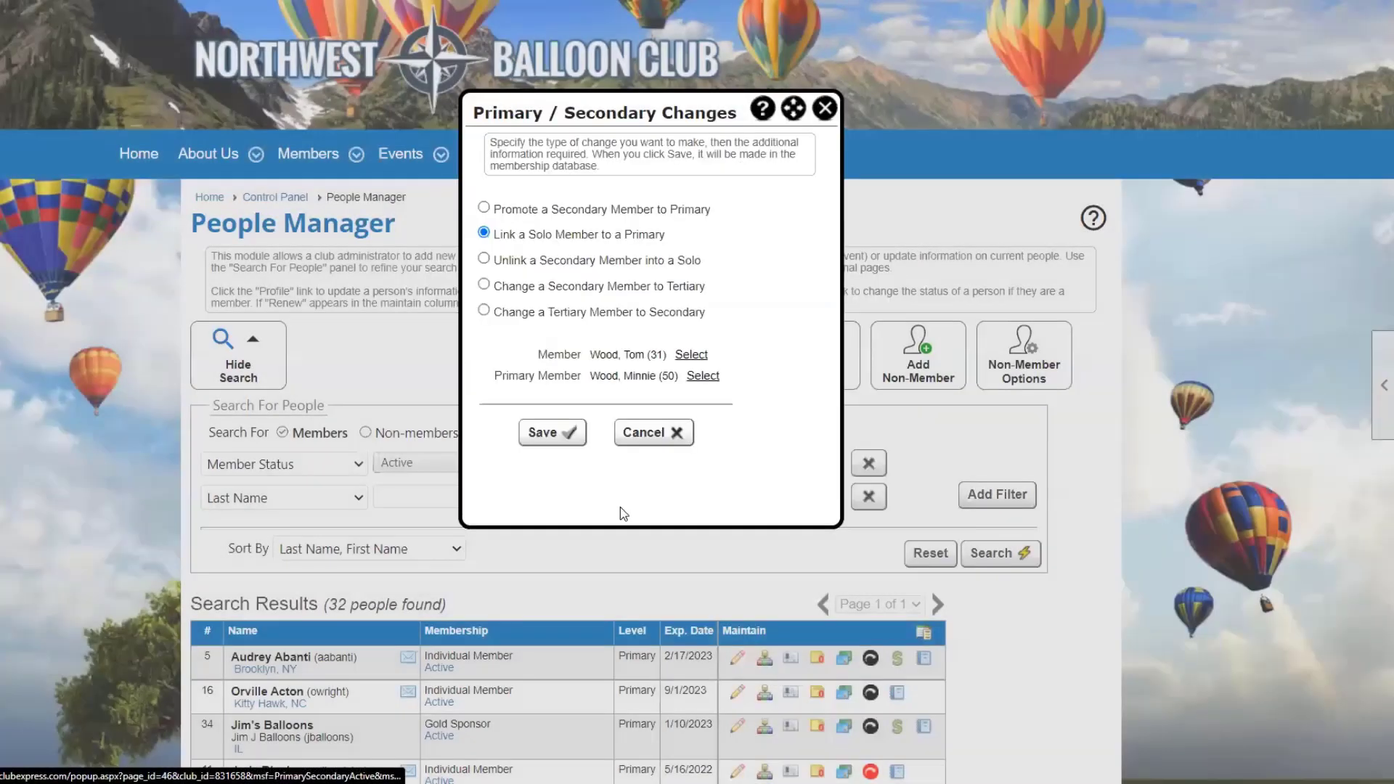
left_click(539, 434)
scroll(802, 438, "down", 15)
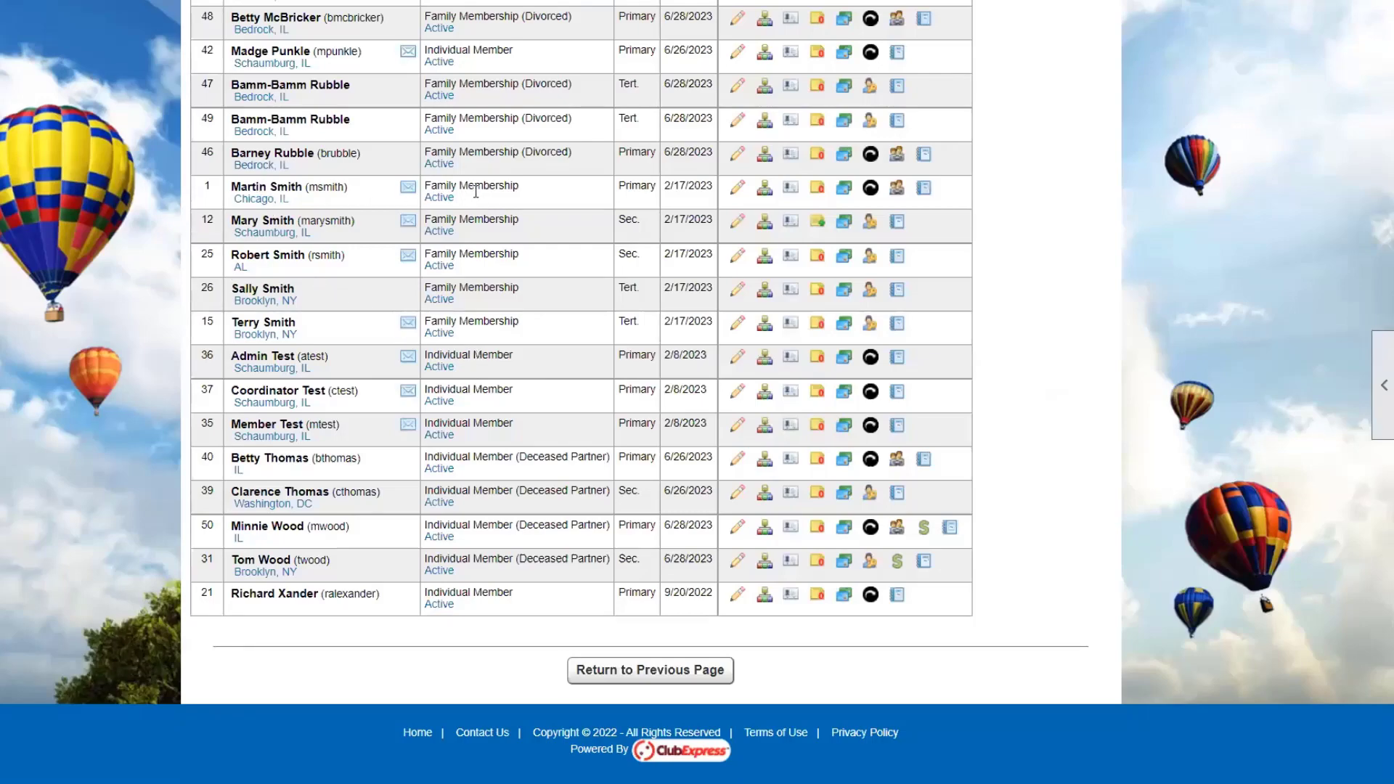
scroll(1239, 208, "up", 10)
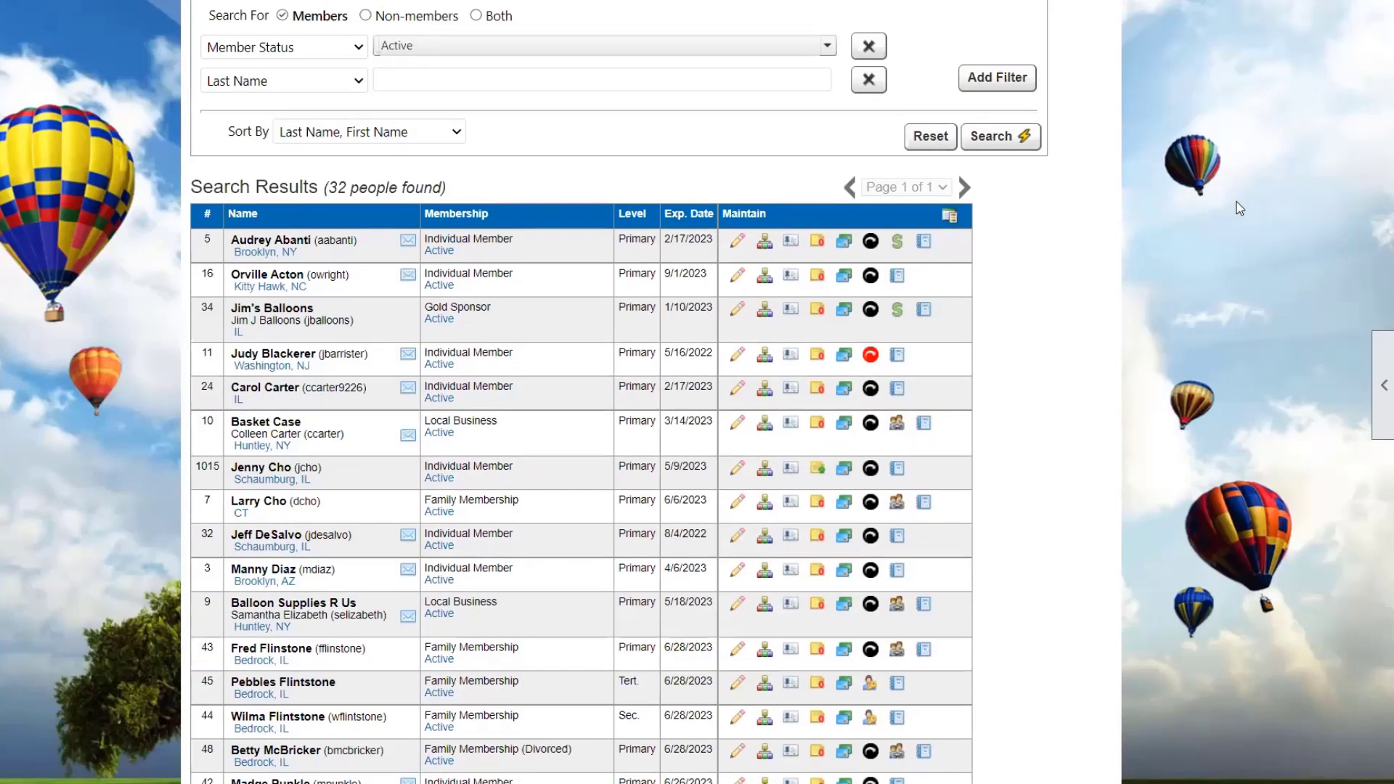
scroll(1239, 209, "up", 8)
Open your profile's Chapters/Additional Members page showing two secondary and two tertiary members
left_click(1180, 13)
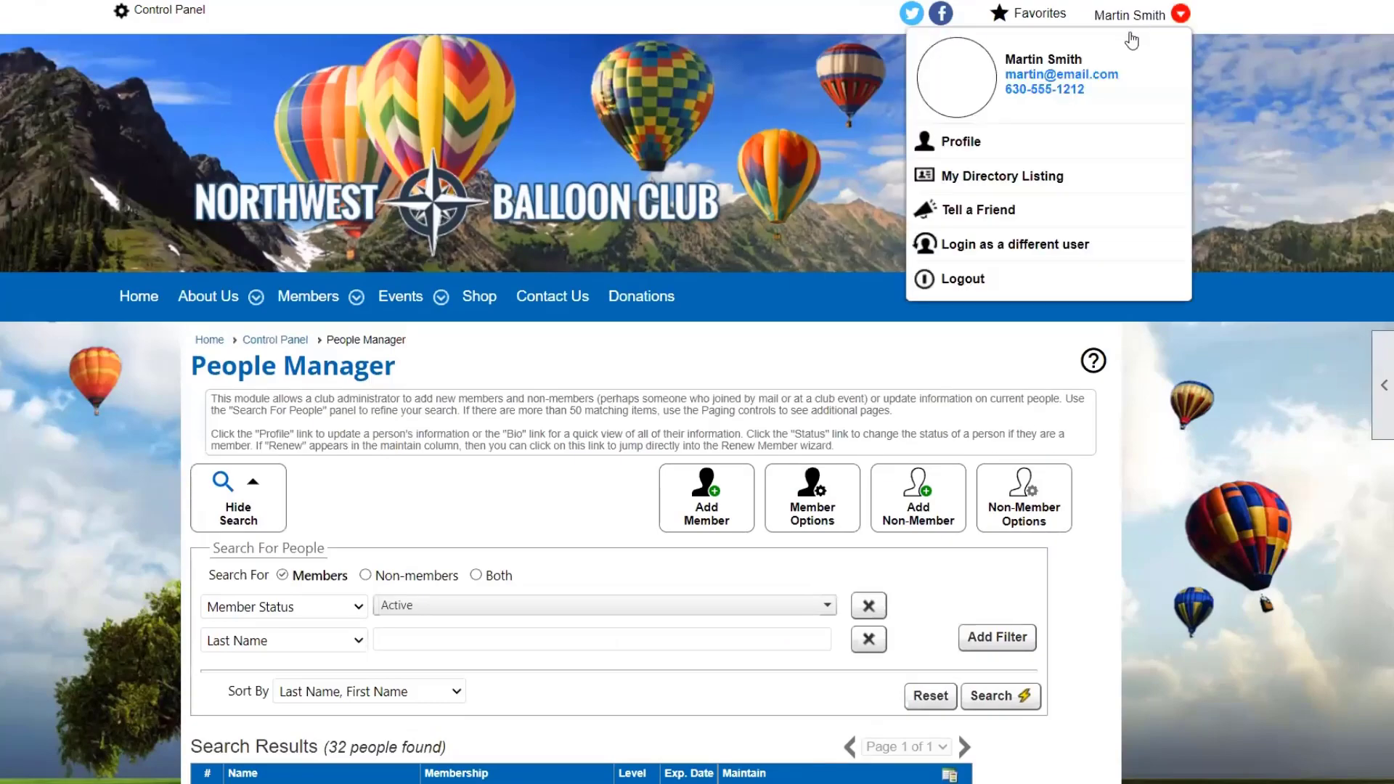
left_click(980, 141)
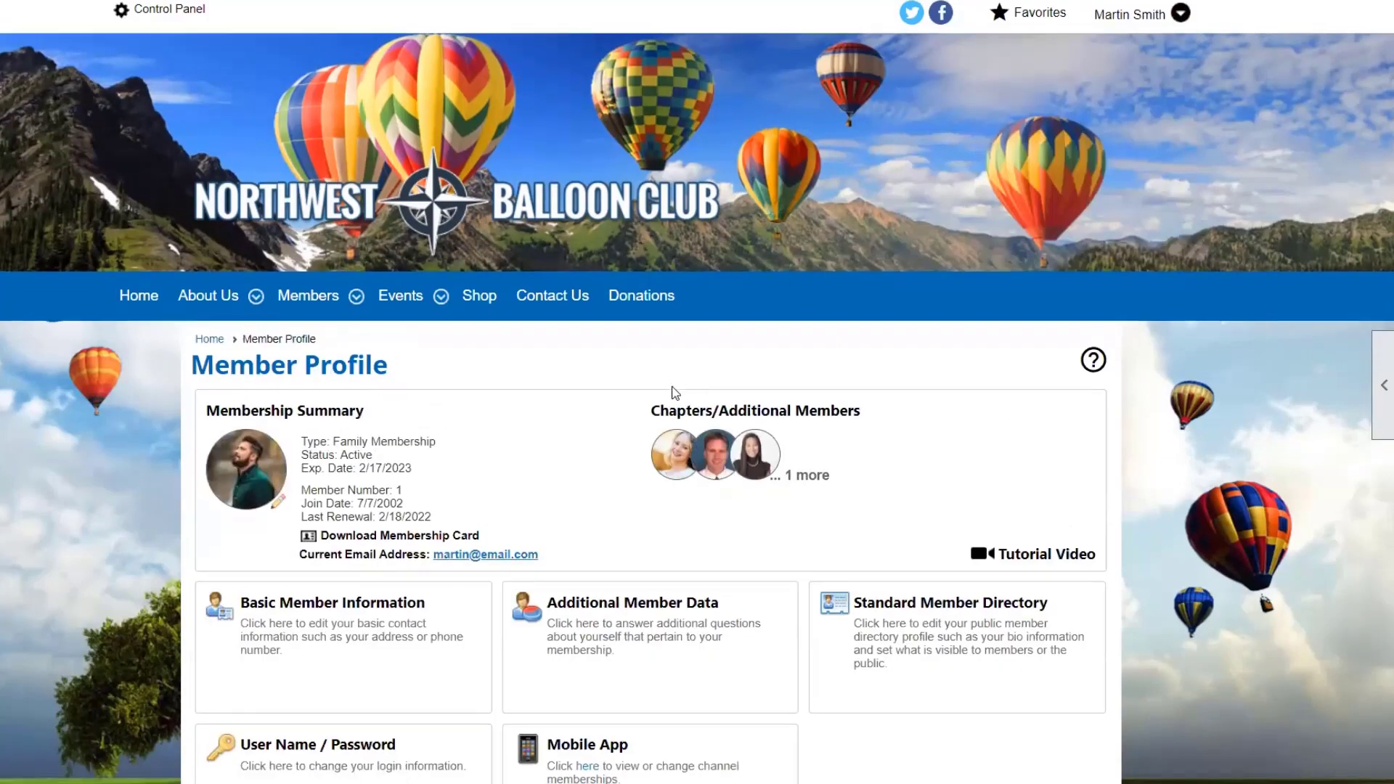
scroll(675, 392, "down", 5)
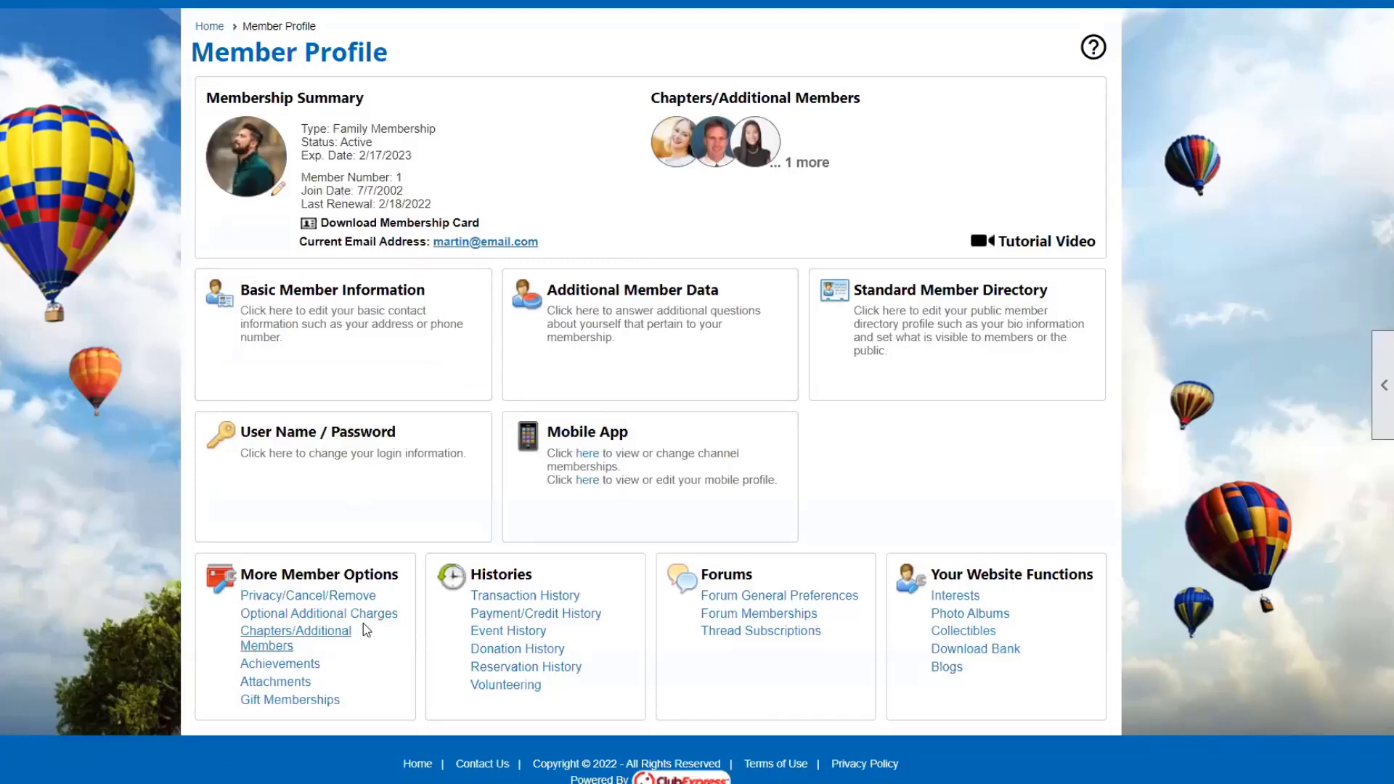
left_click(320, 638)
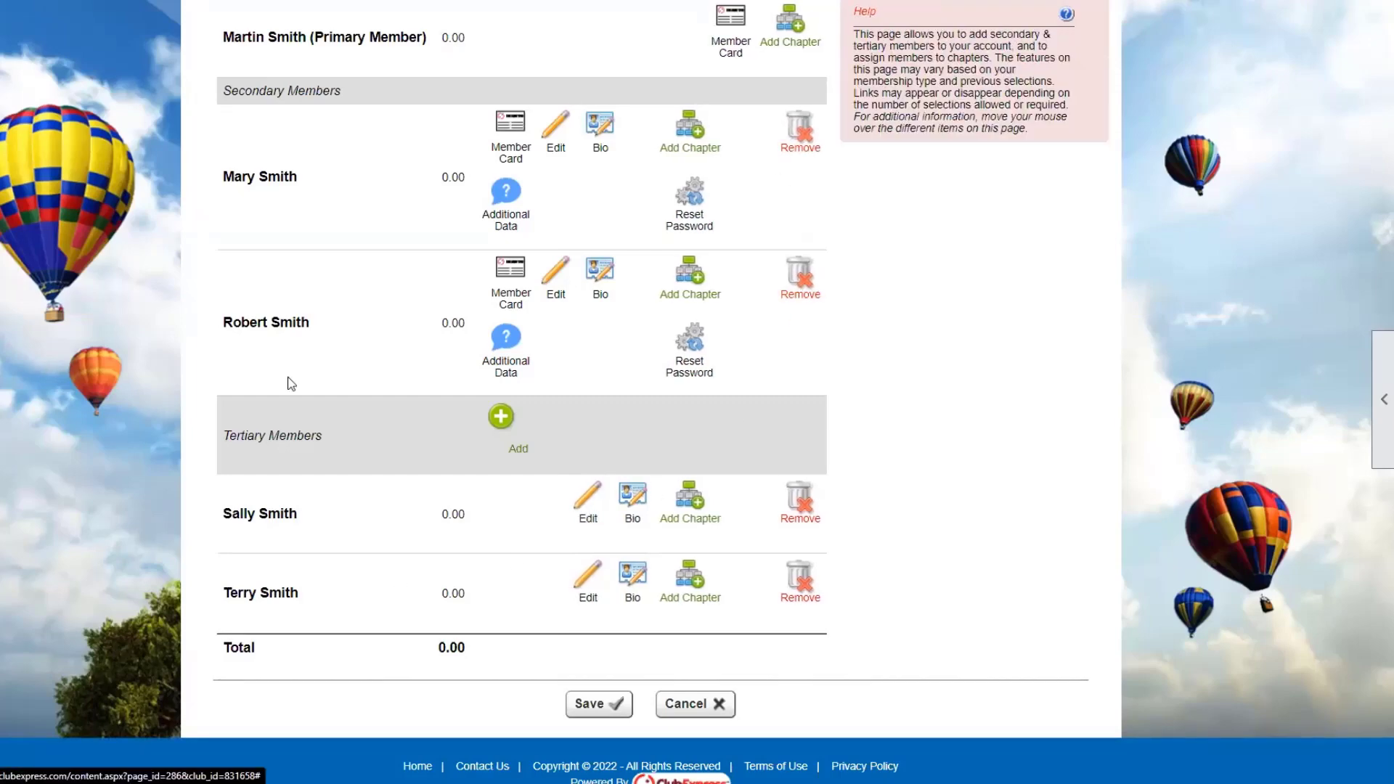
scroll(272, 638, "down", 1)
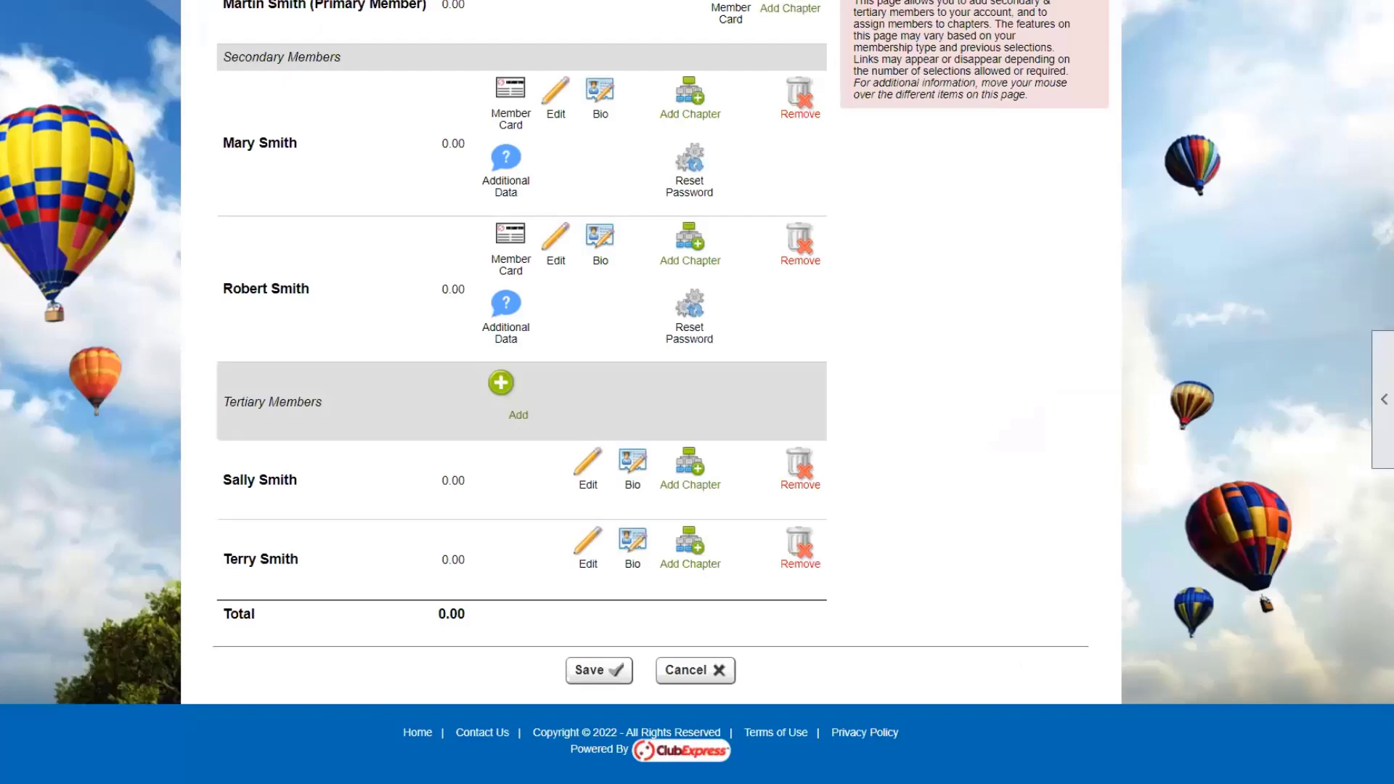
scroll(415, 446, "up", 5)
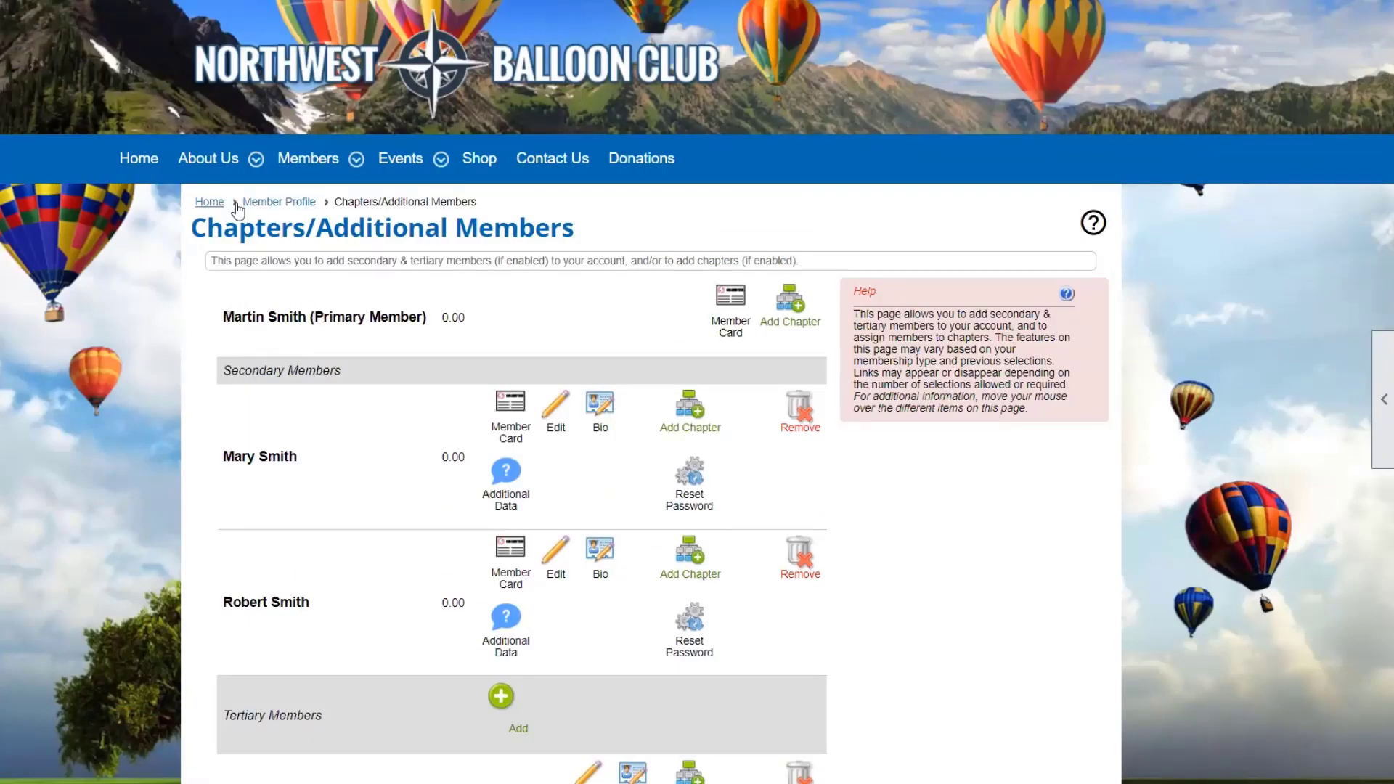
scroll(183, 43, "up", 2)
left_click(169, 10)
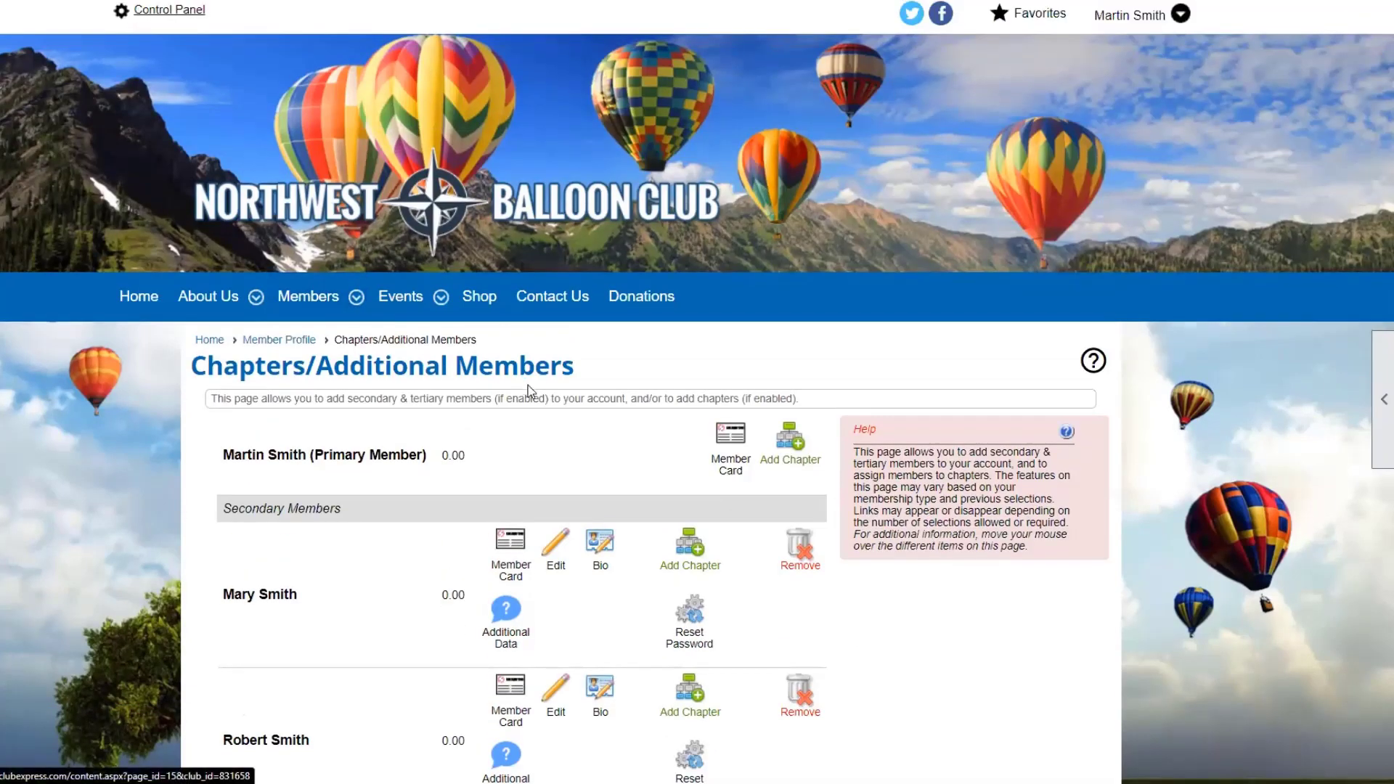
In People Manager, open Member Options > Level Changes for primary/secondary changes
left_click(267, 311)
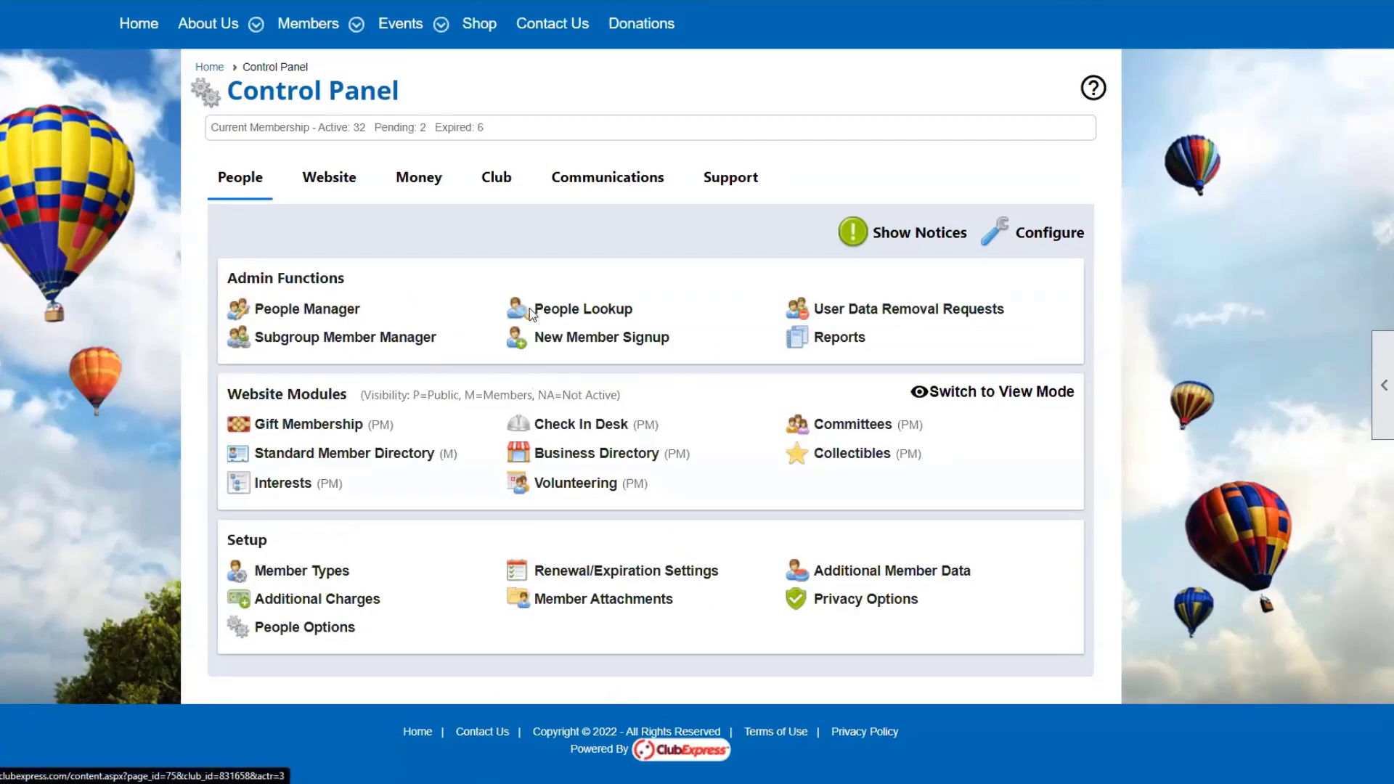
scroll(532, 316, "down", 3)
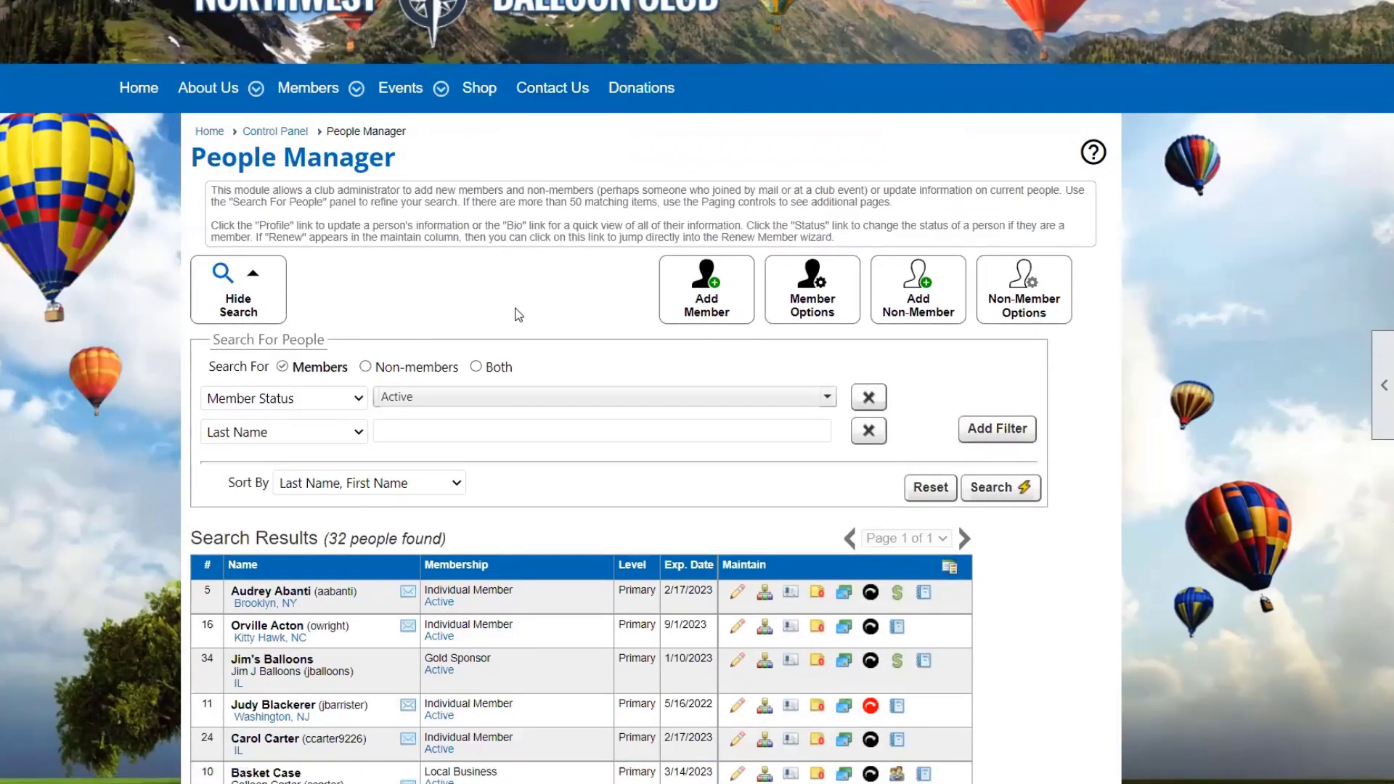
left_click(831, 312)
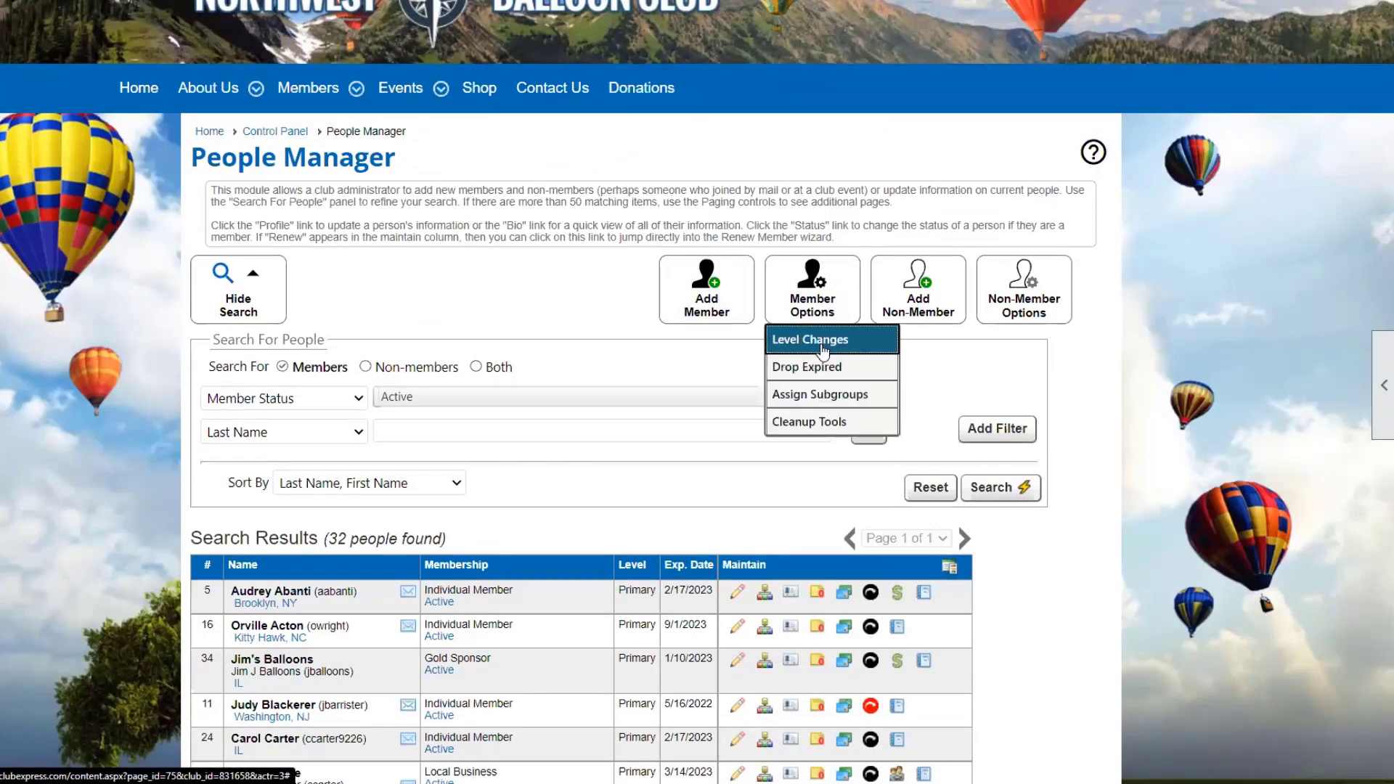
left_click(817, 341)
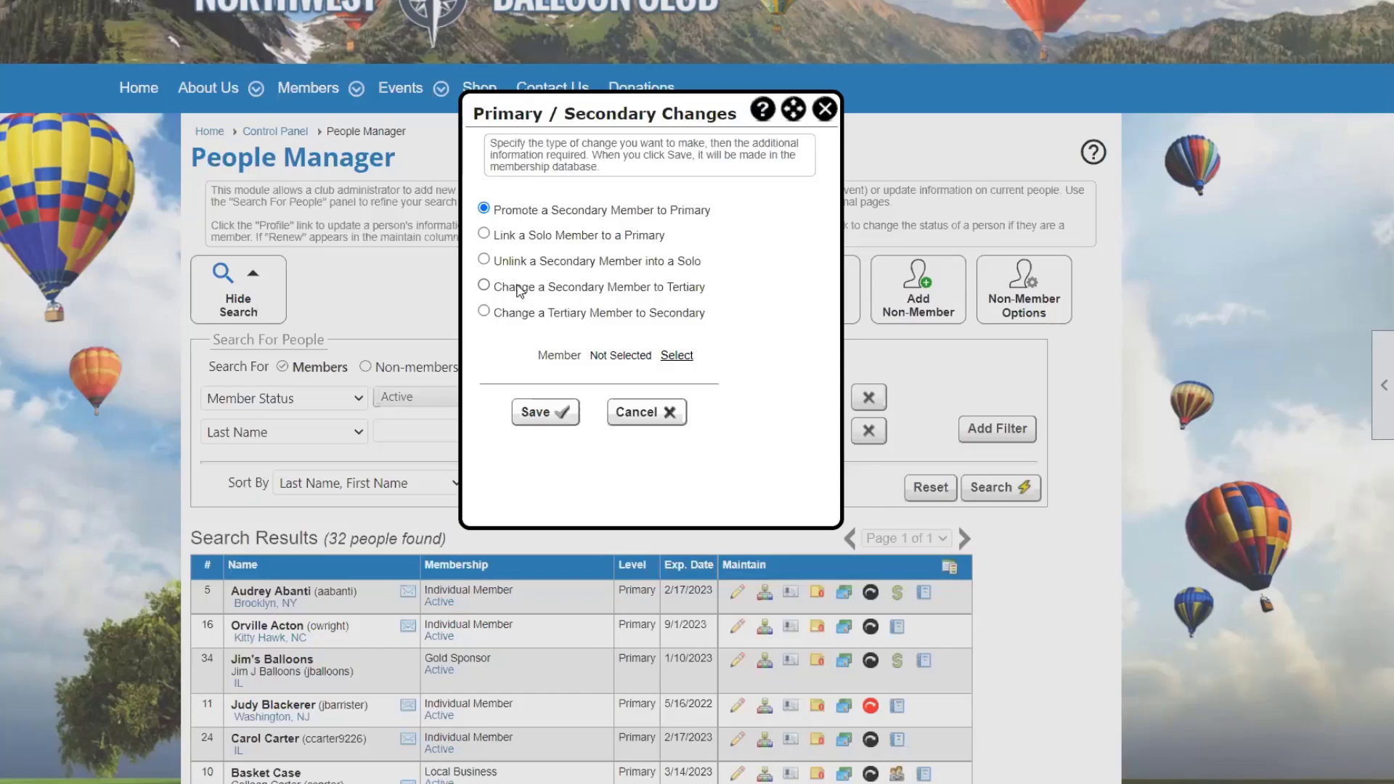
Select the 'Change a Secondary Member to Tertiary' option in the level-change form
left_click(520, 290)
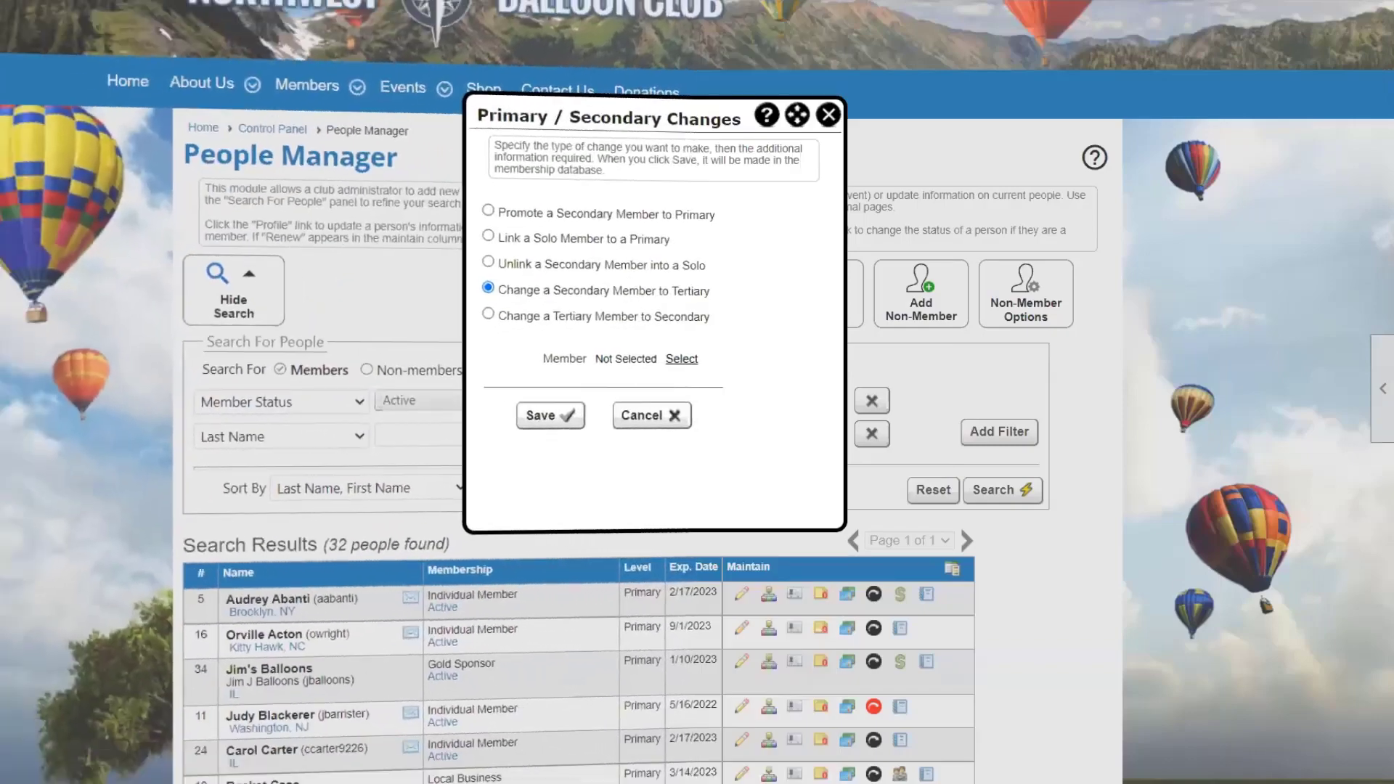
Discard the level-change form, then preview the first member's Drop status and drop reasons without saving
left_click(824, 115)
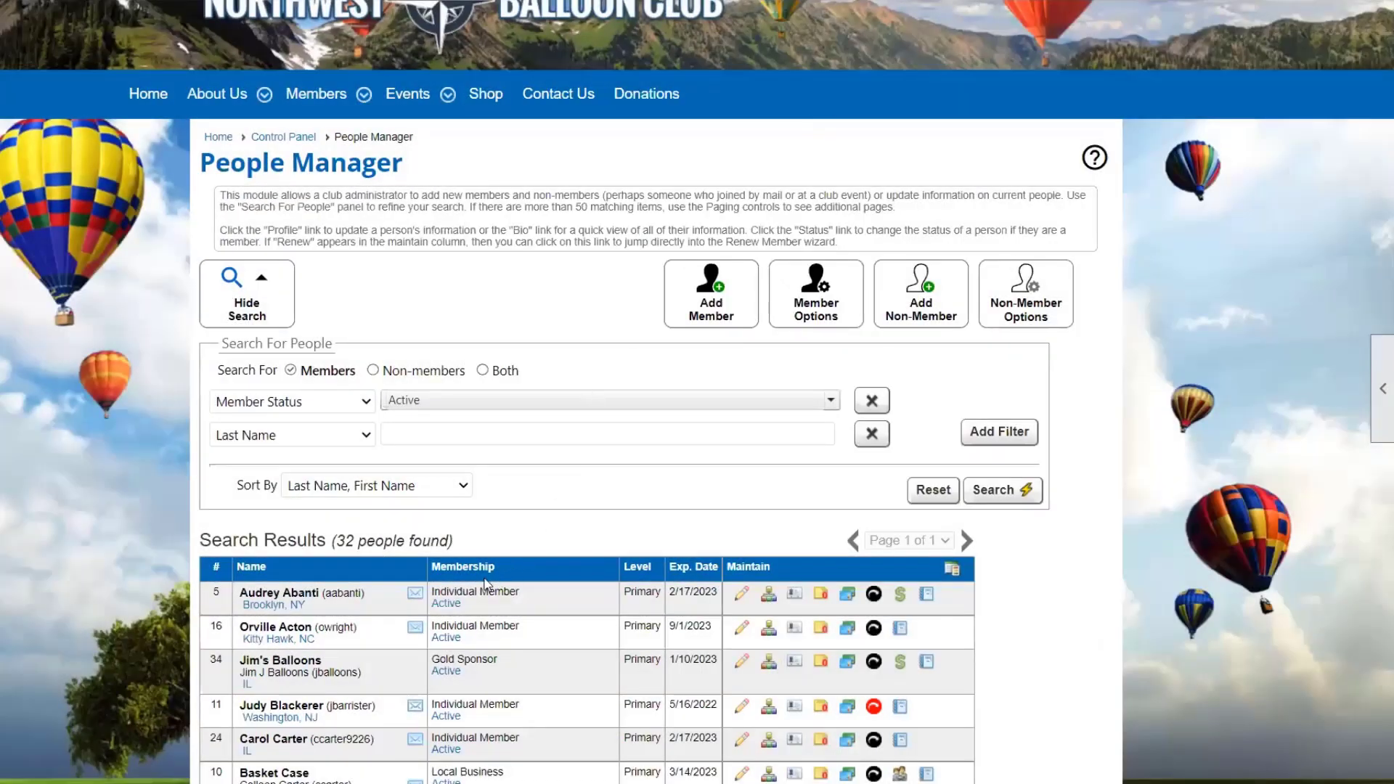
left_click(445, 602)
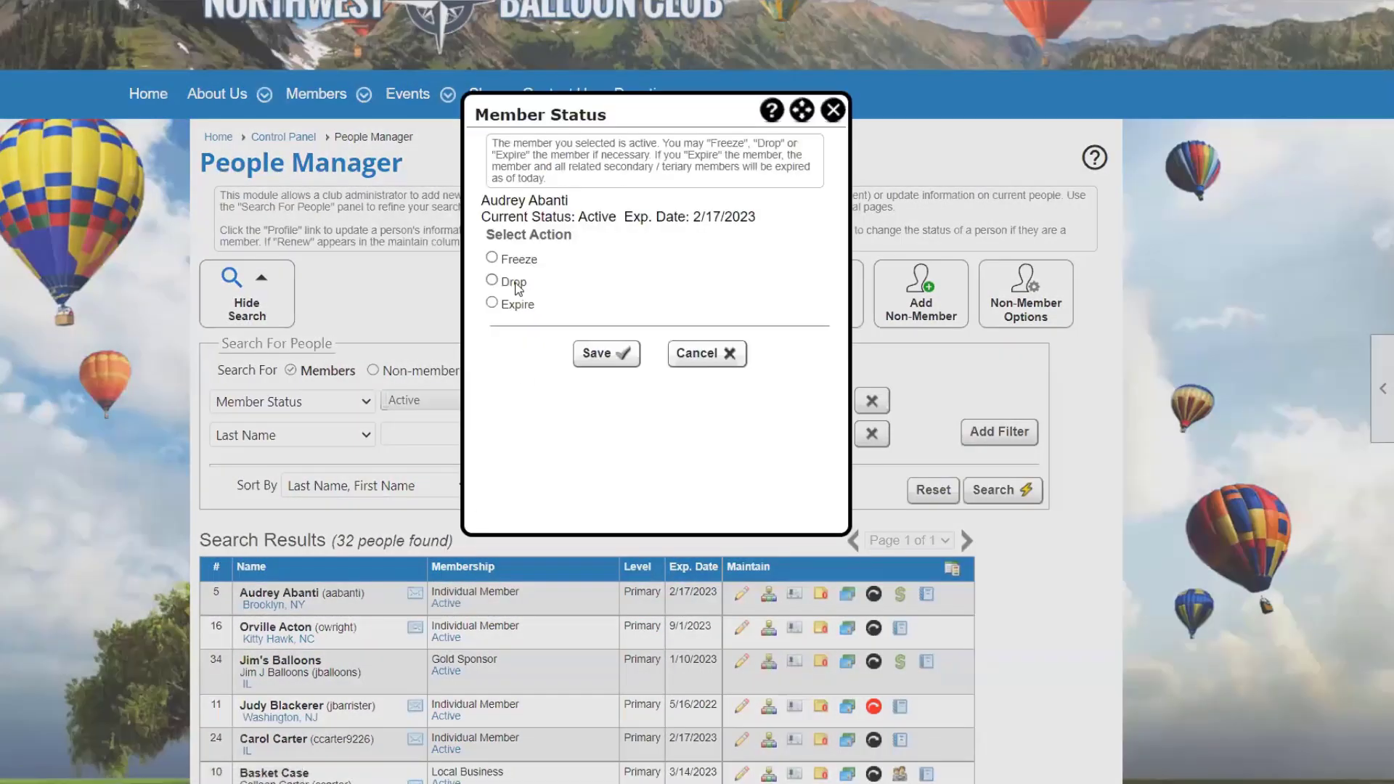
left_click(491, 280)
left_click(674, 302)
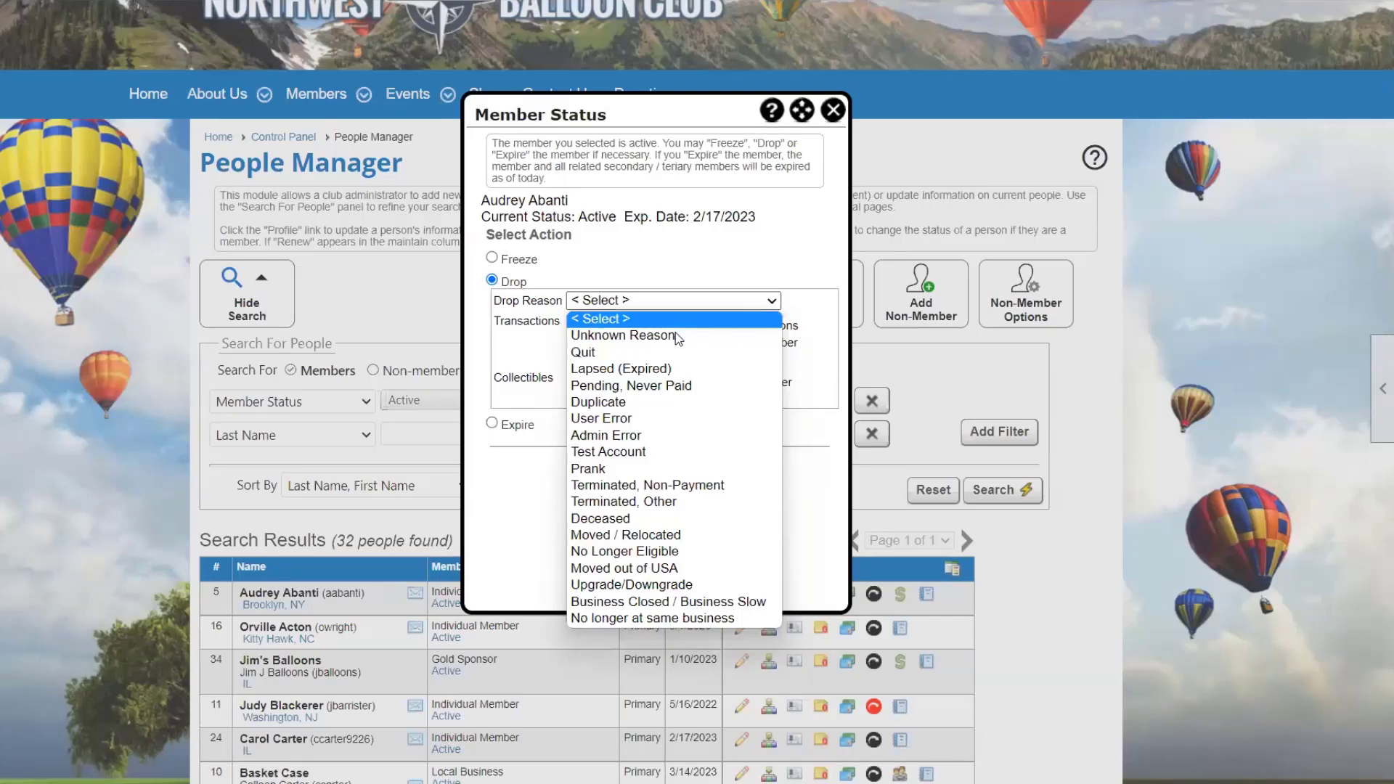
left_click(813, 263)
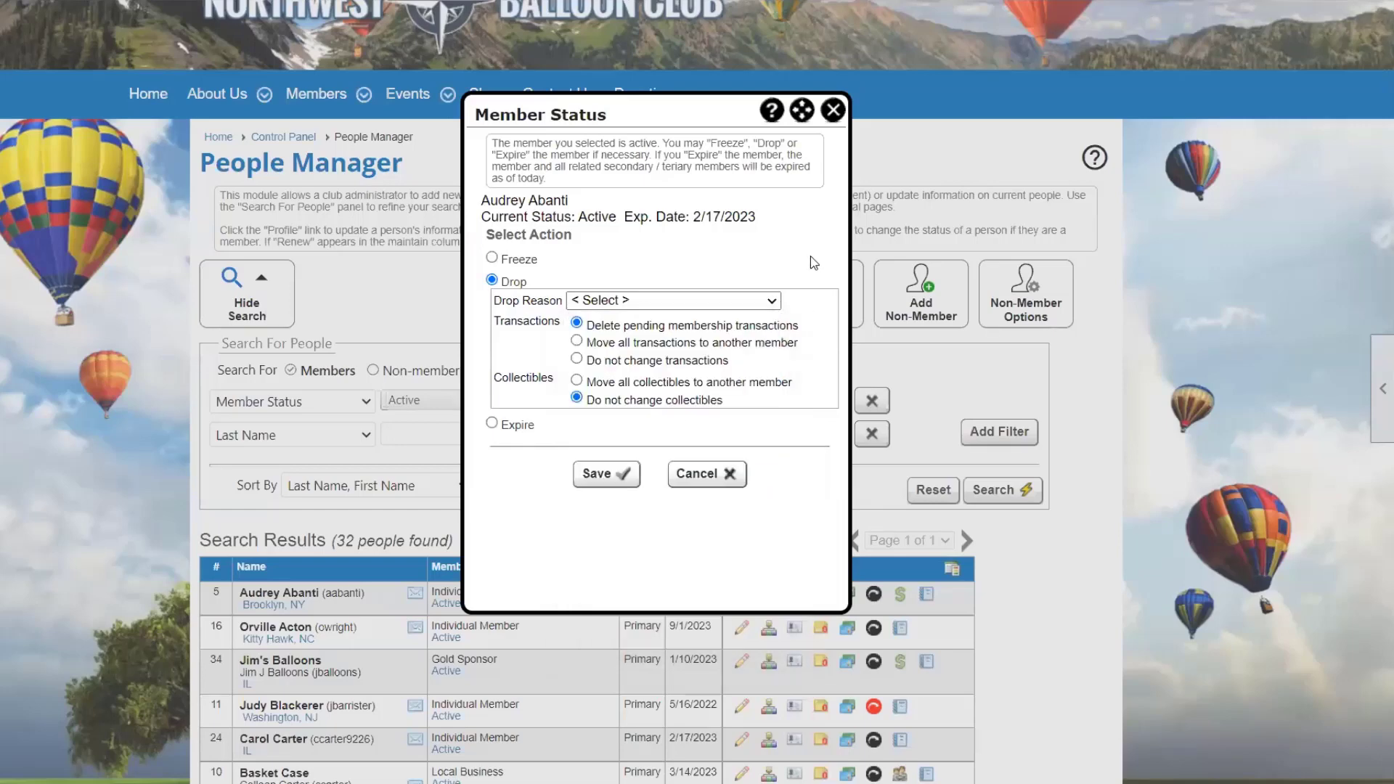
left_click(833, 111)
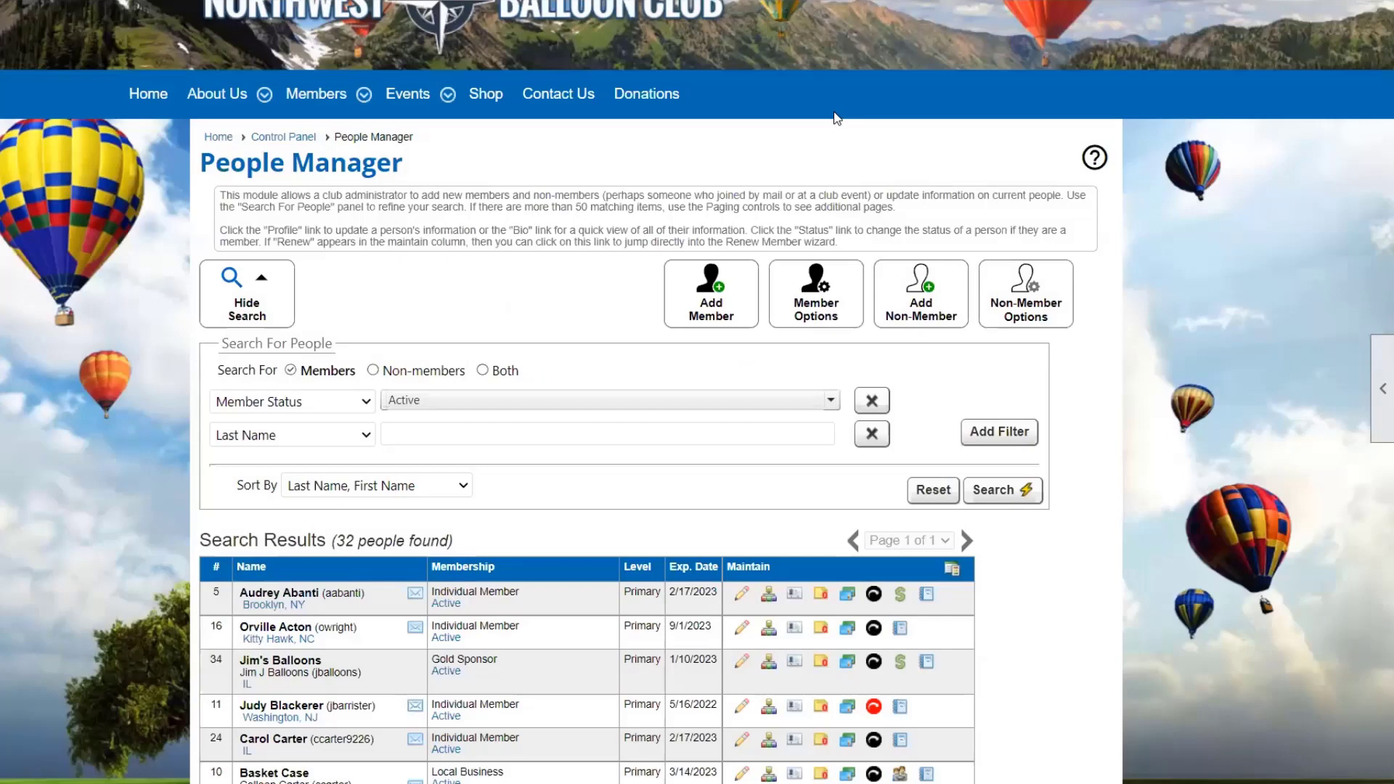
Check the first member's administrator notes, which are empty, and return to the People Manager results list
left_click(819, 595)
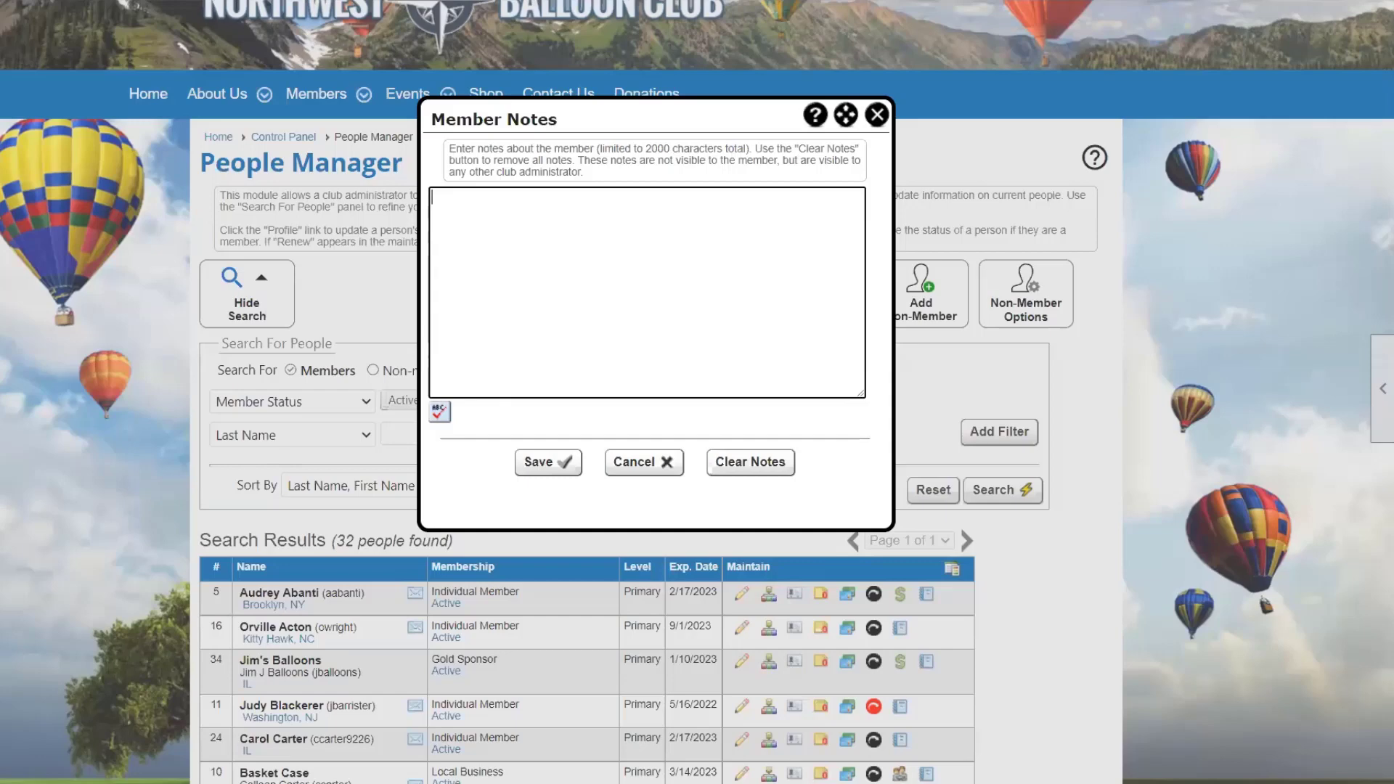
left_click(877, 116)
scroll(611, 314, "down", 4)
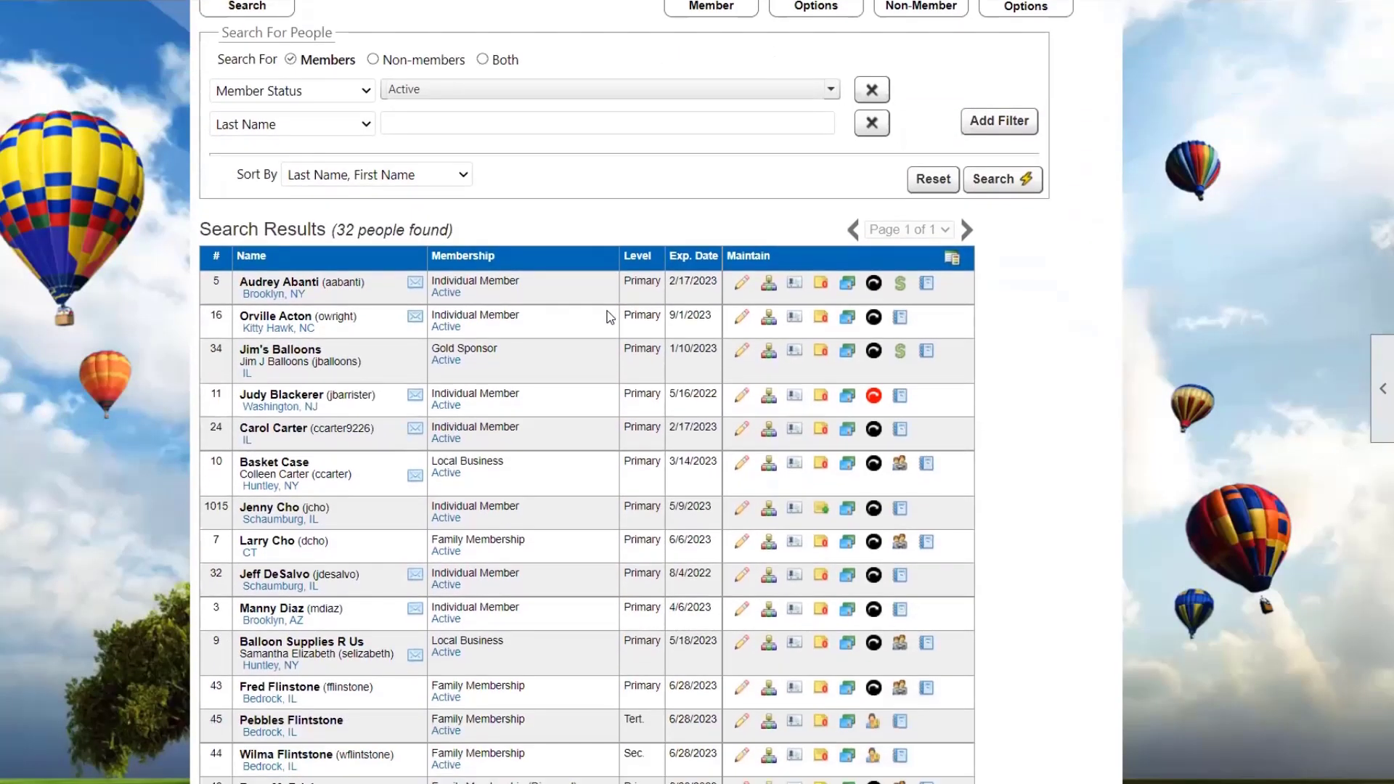
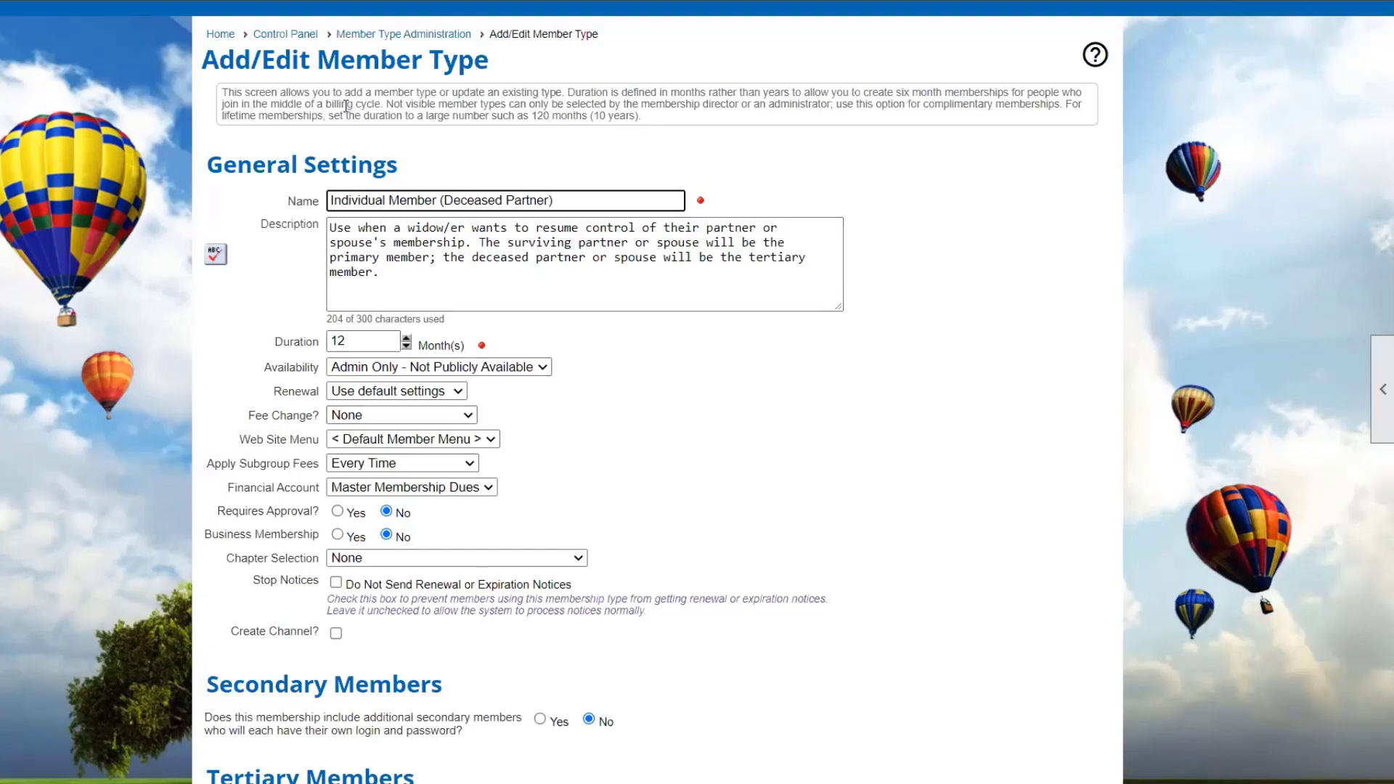
Go back to the ClubExpress Control Panel using the breadcrumb
left_click(298, 36)
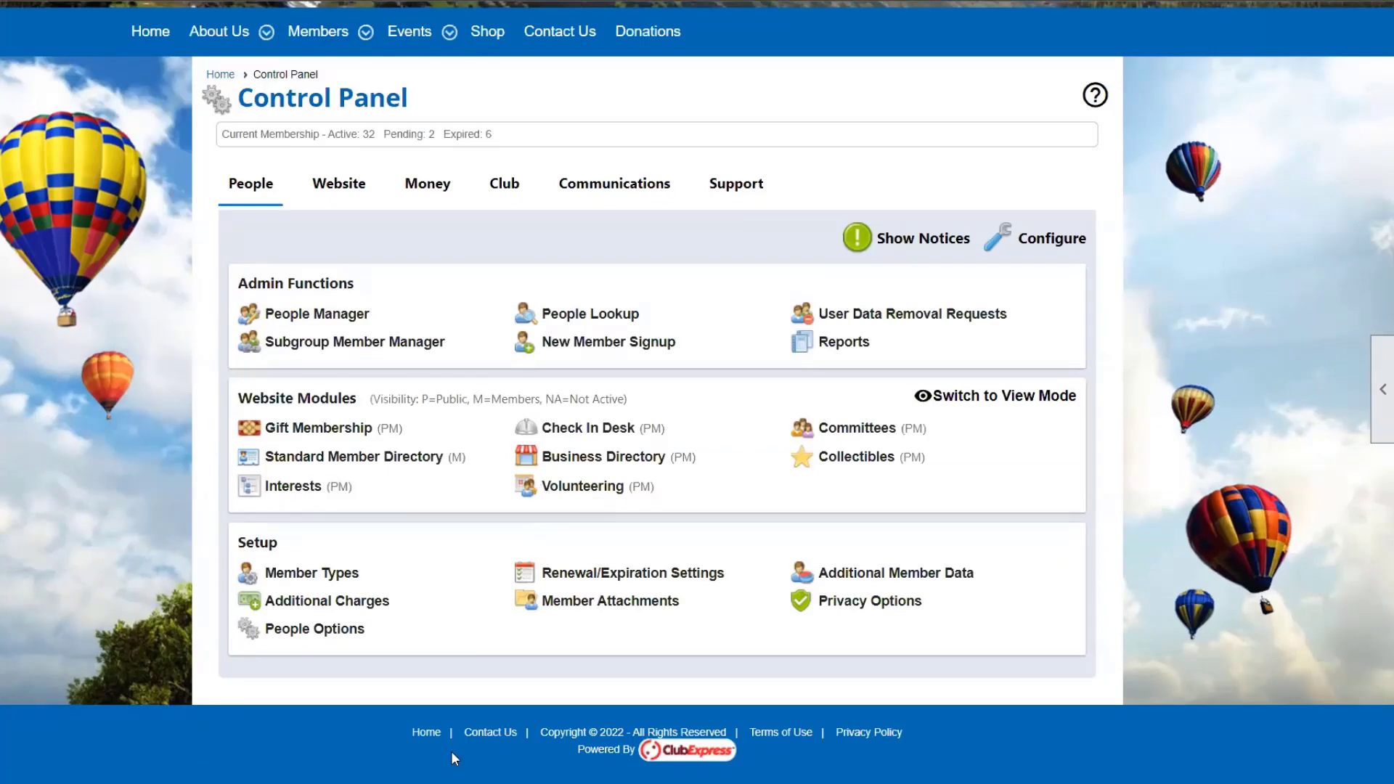
left_click(293, 632)
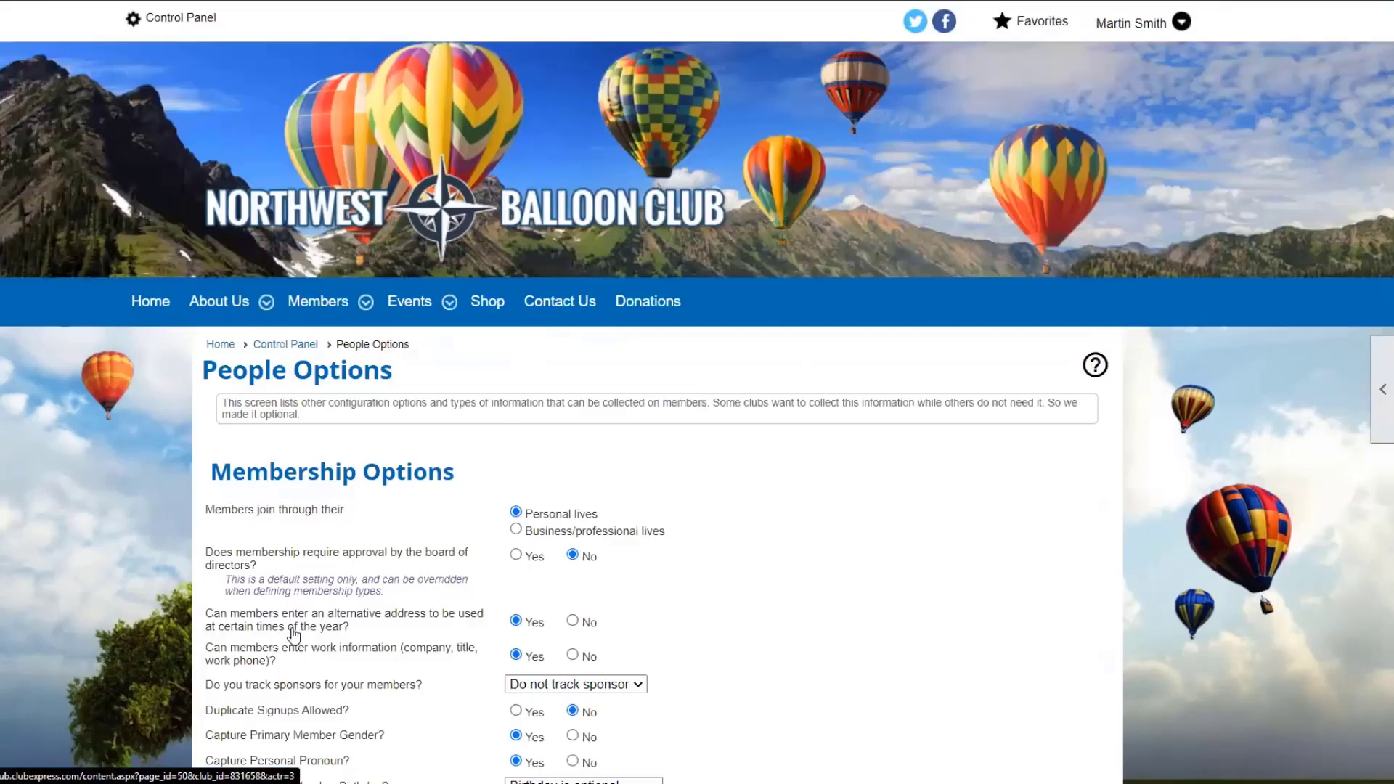
scroll(293, 635, "down", 7)
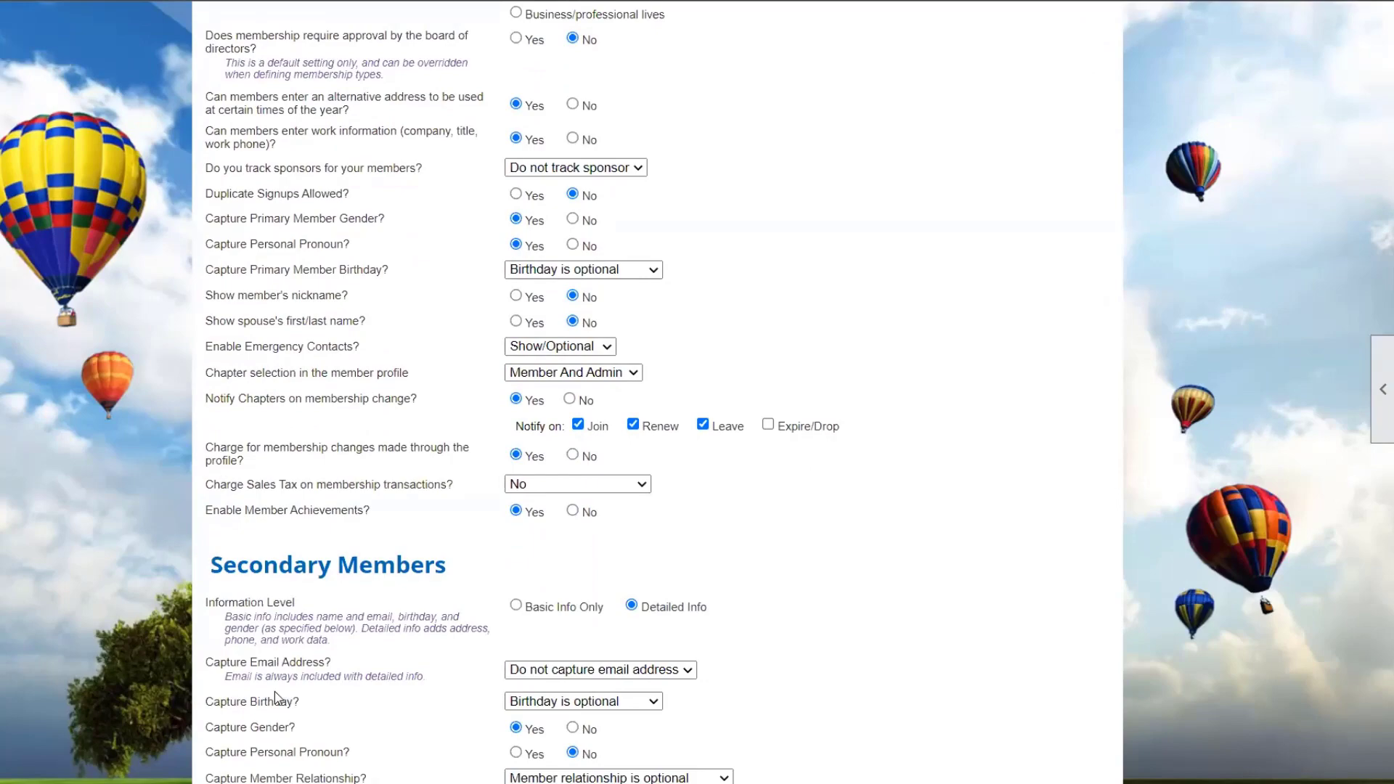
scroll(275, 691, "down", 10)
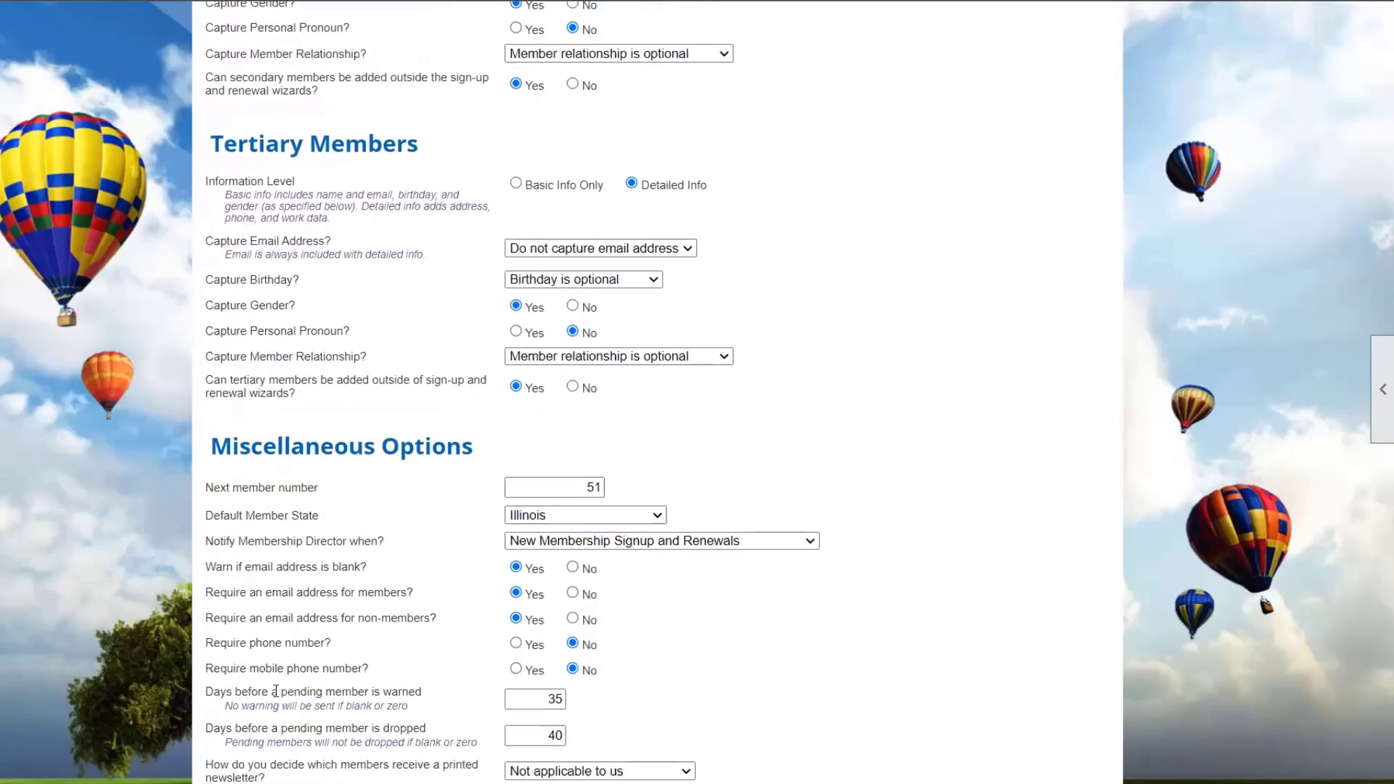
scroll(276, 691, "down", 2)
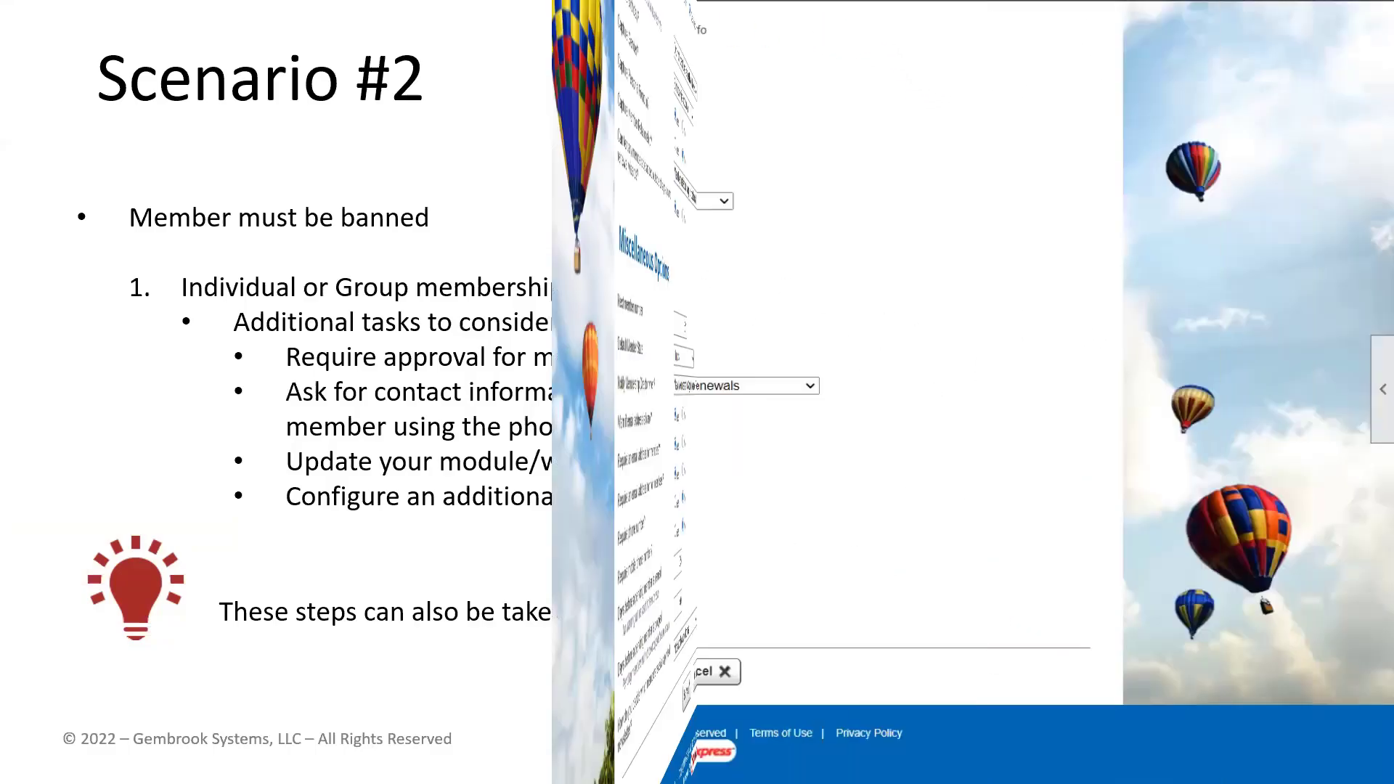
Scroll to the top of People Options and return to the Control Panel
scroll(603, 374, "up", 20)
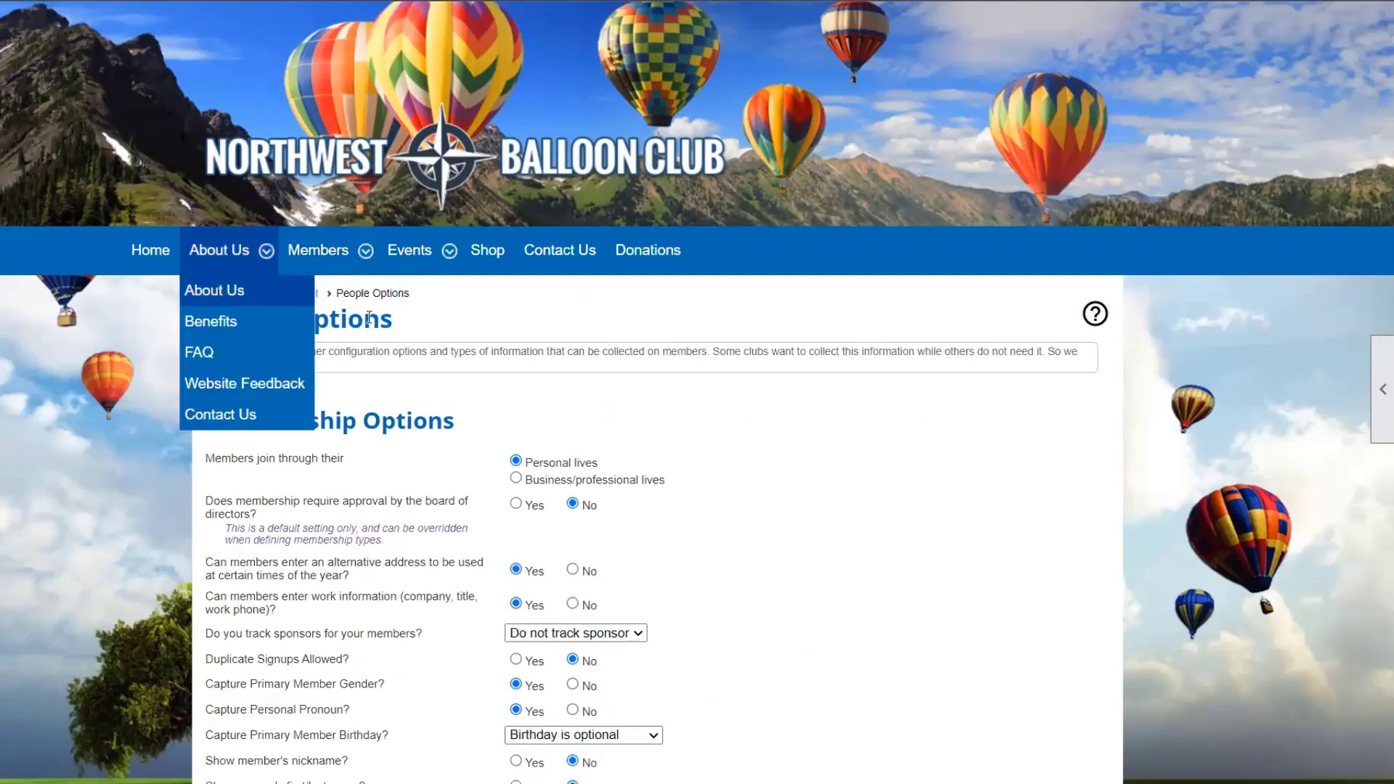
left_click(302, 296)
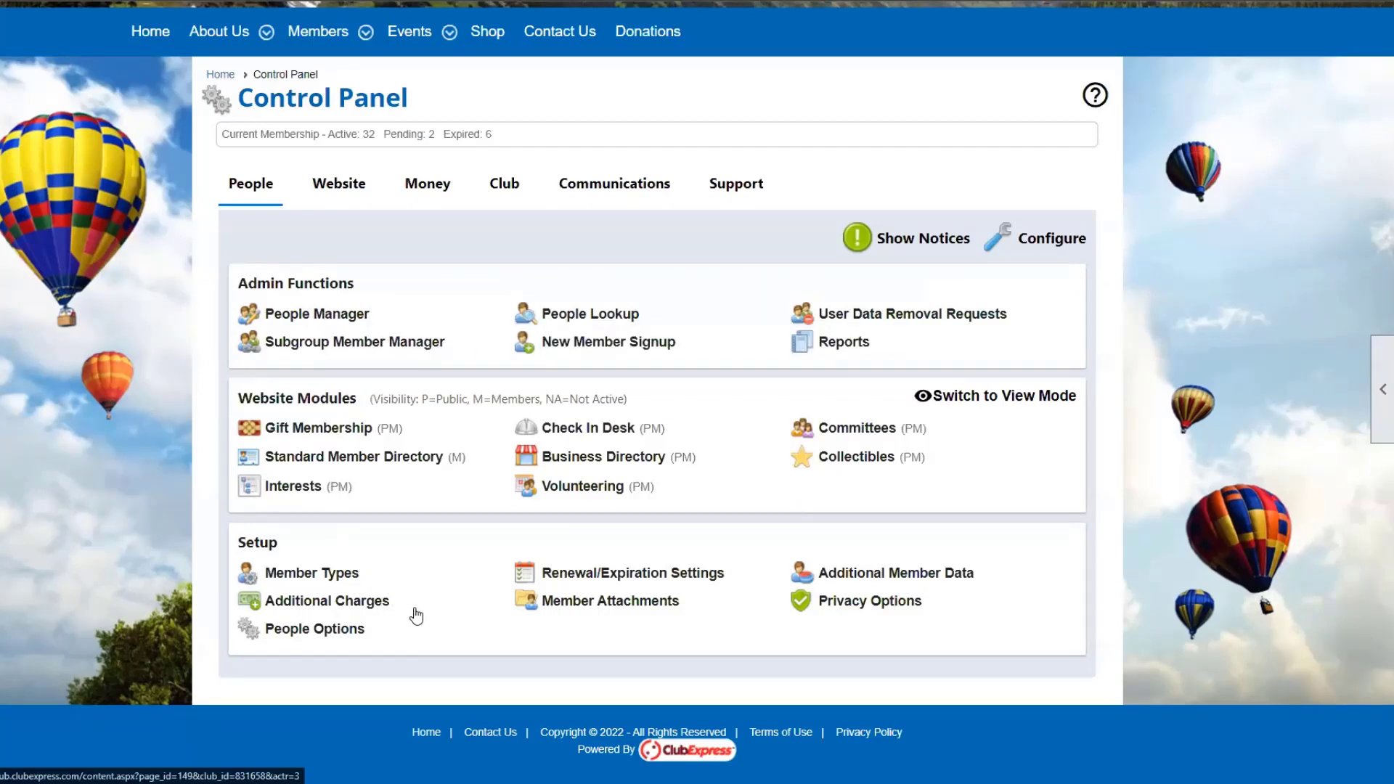
Review the Committees function's Visibility choices, then cancel so it stays Any Web Site Visitor
left_click(1045, 245)
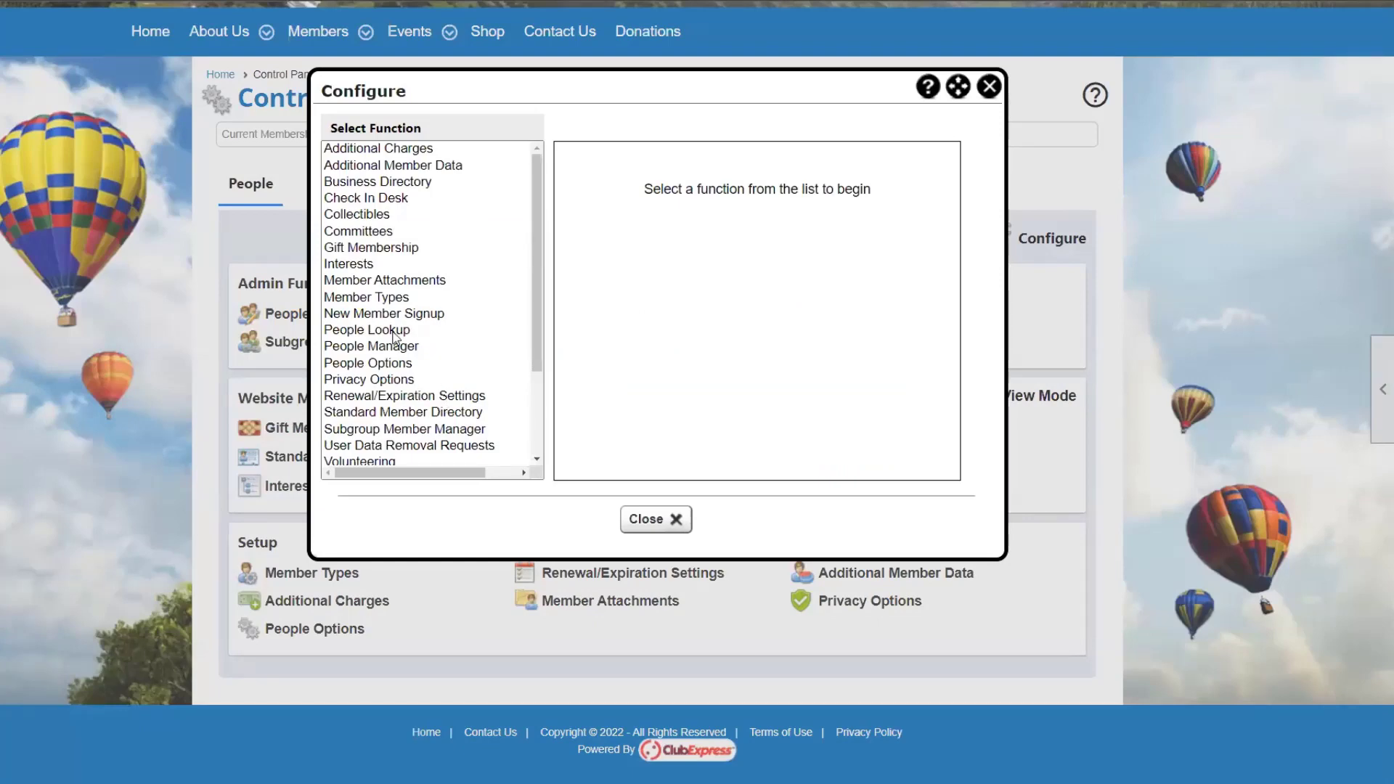
left_click(363, 233)
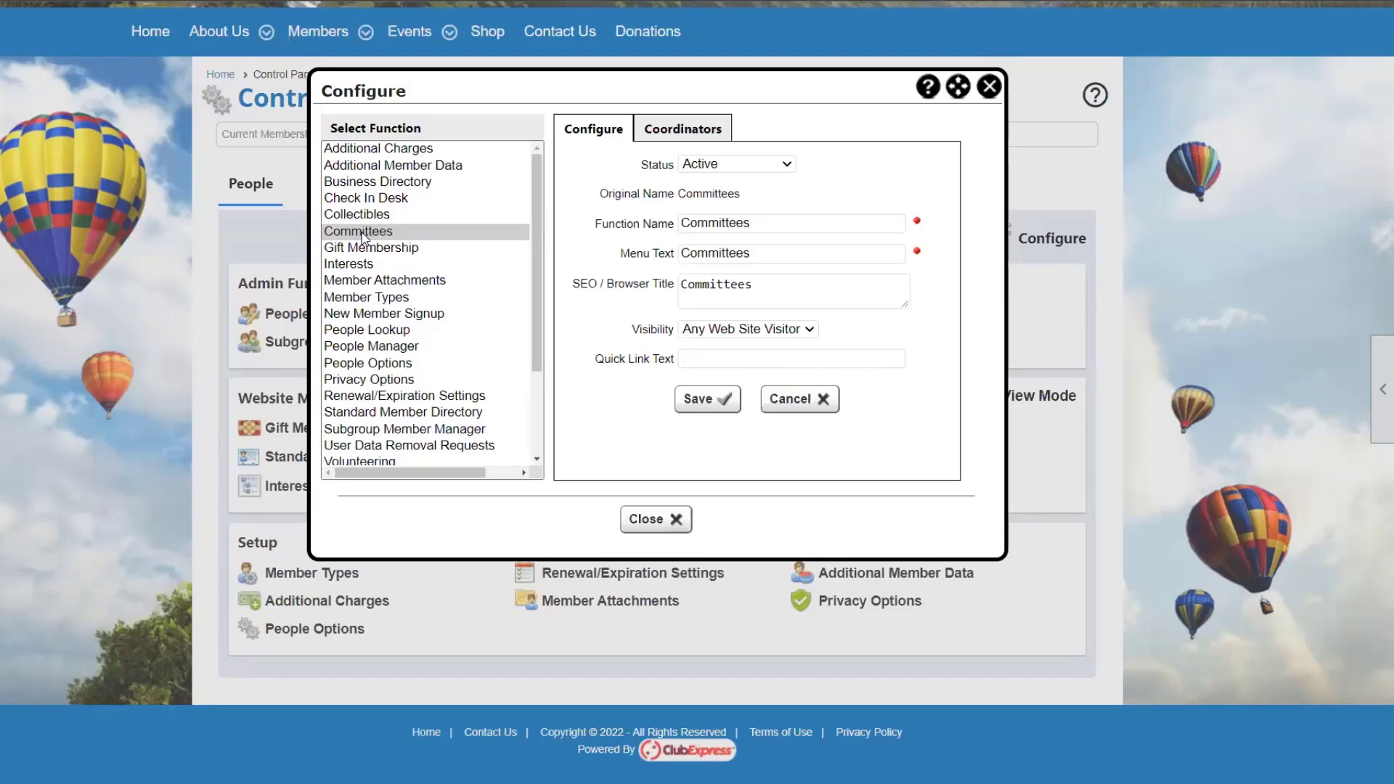
left_click(695, 330)
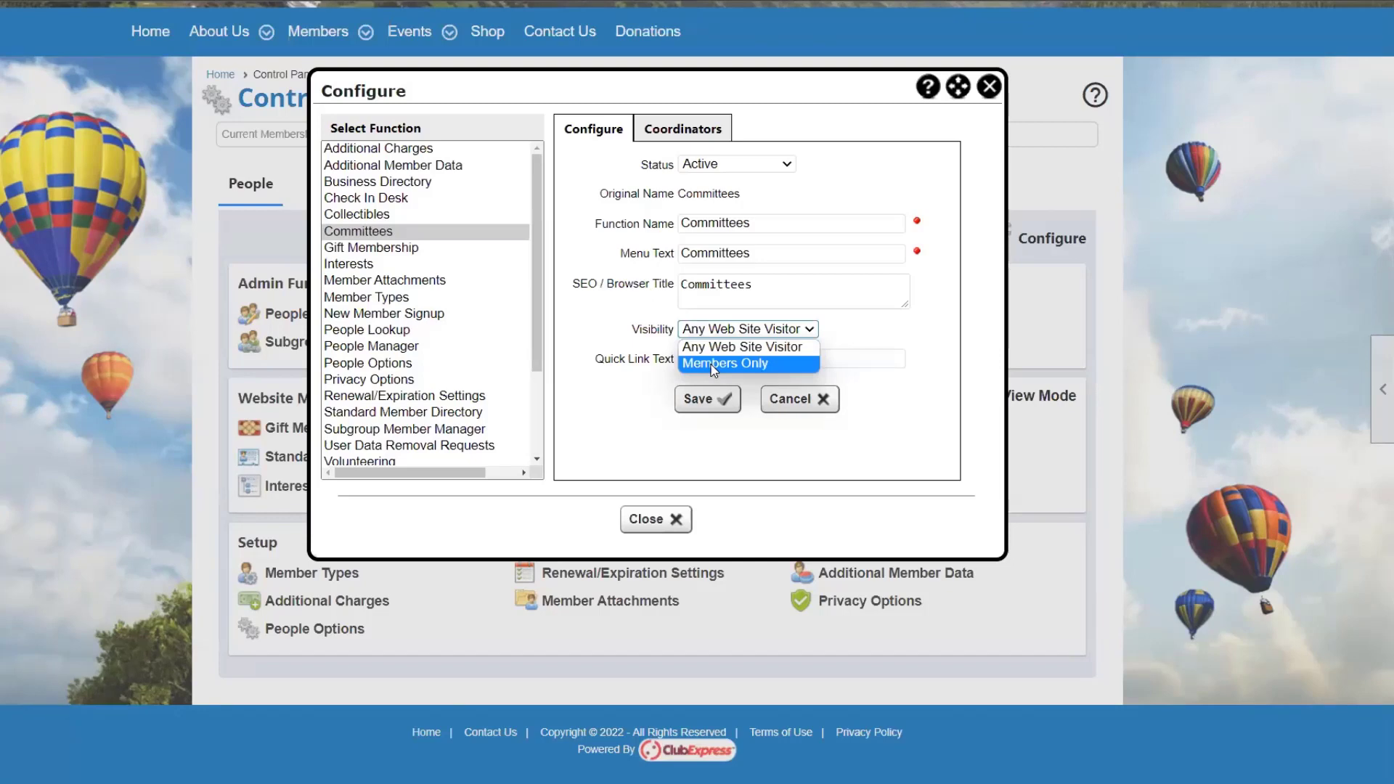
left_click(883, 320)
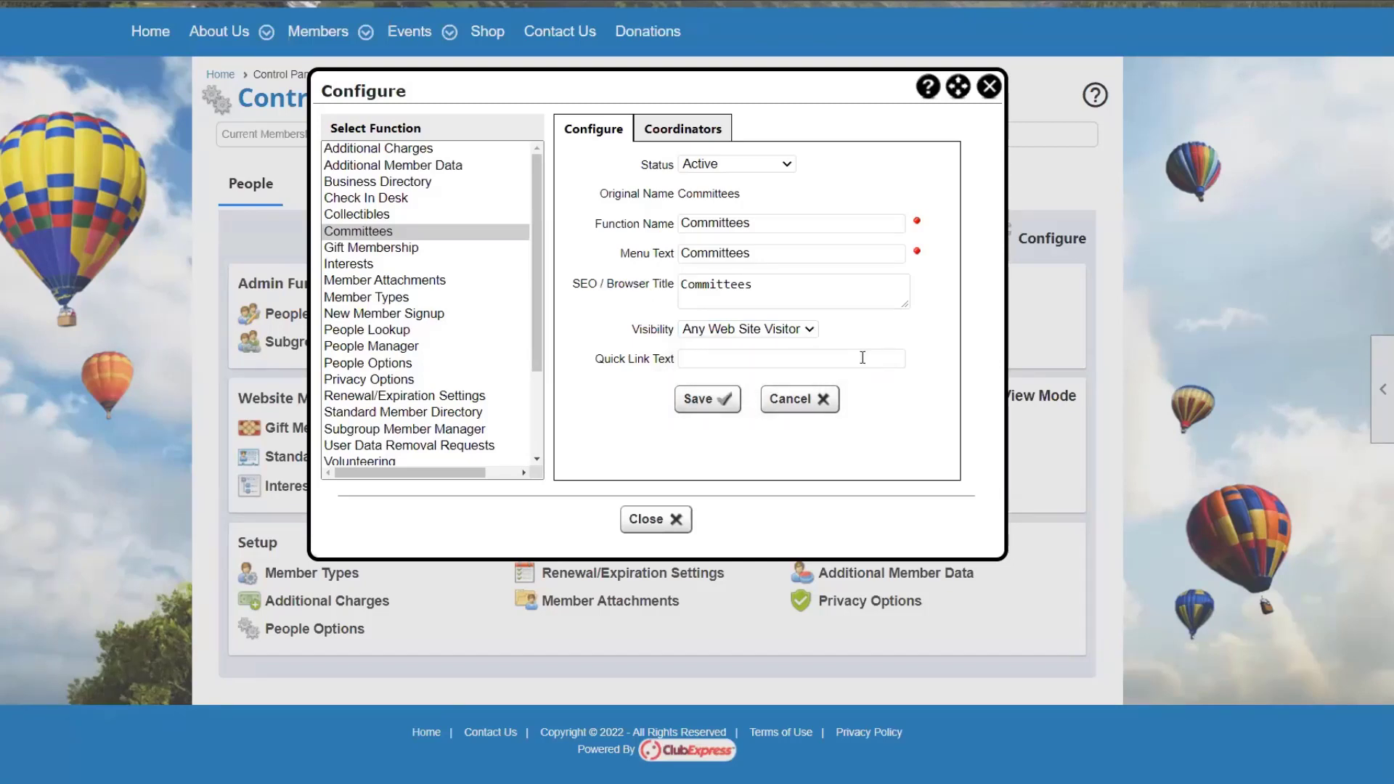
left_click(797, 403)
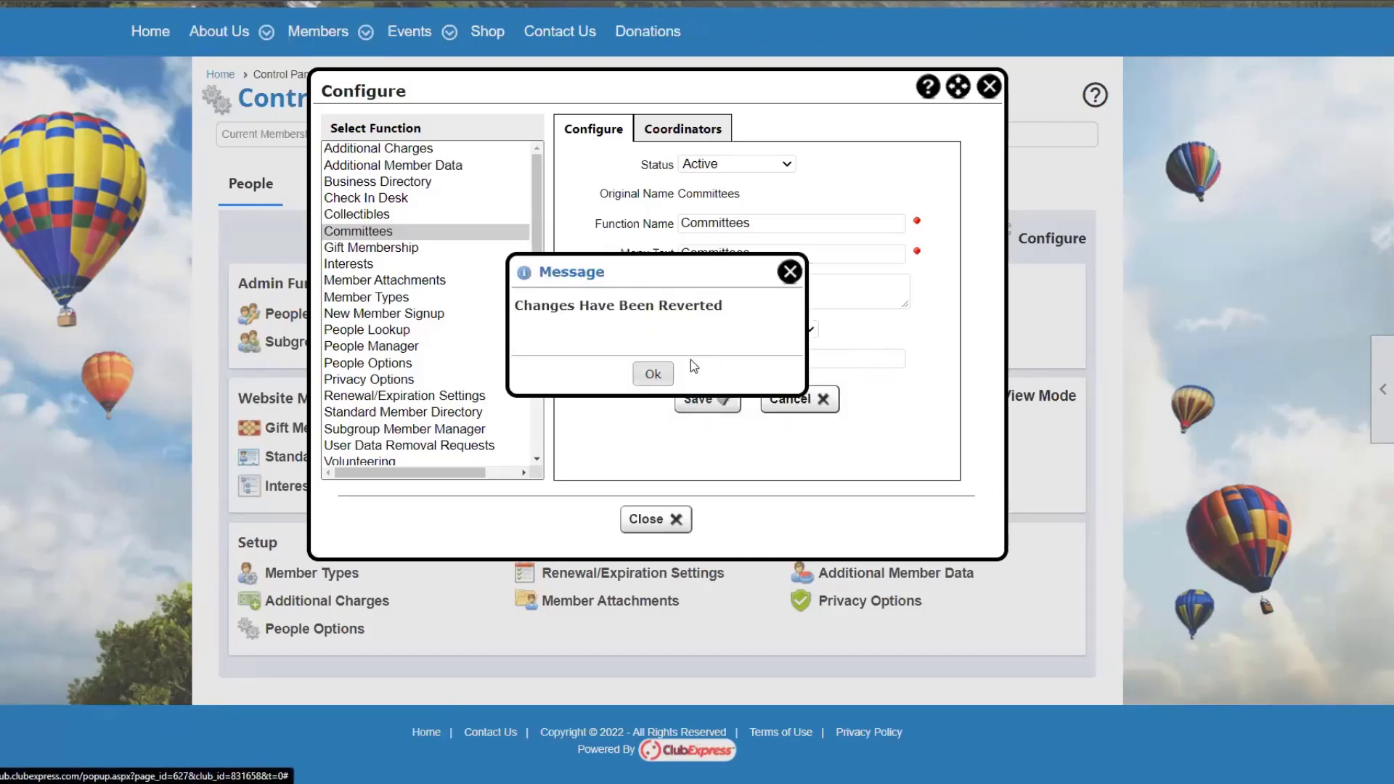
left_click(653, 374)
Close the function configuration window to return to the club home page
left_click(673, 524)
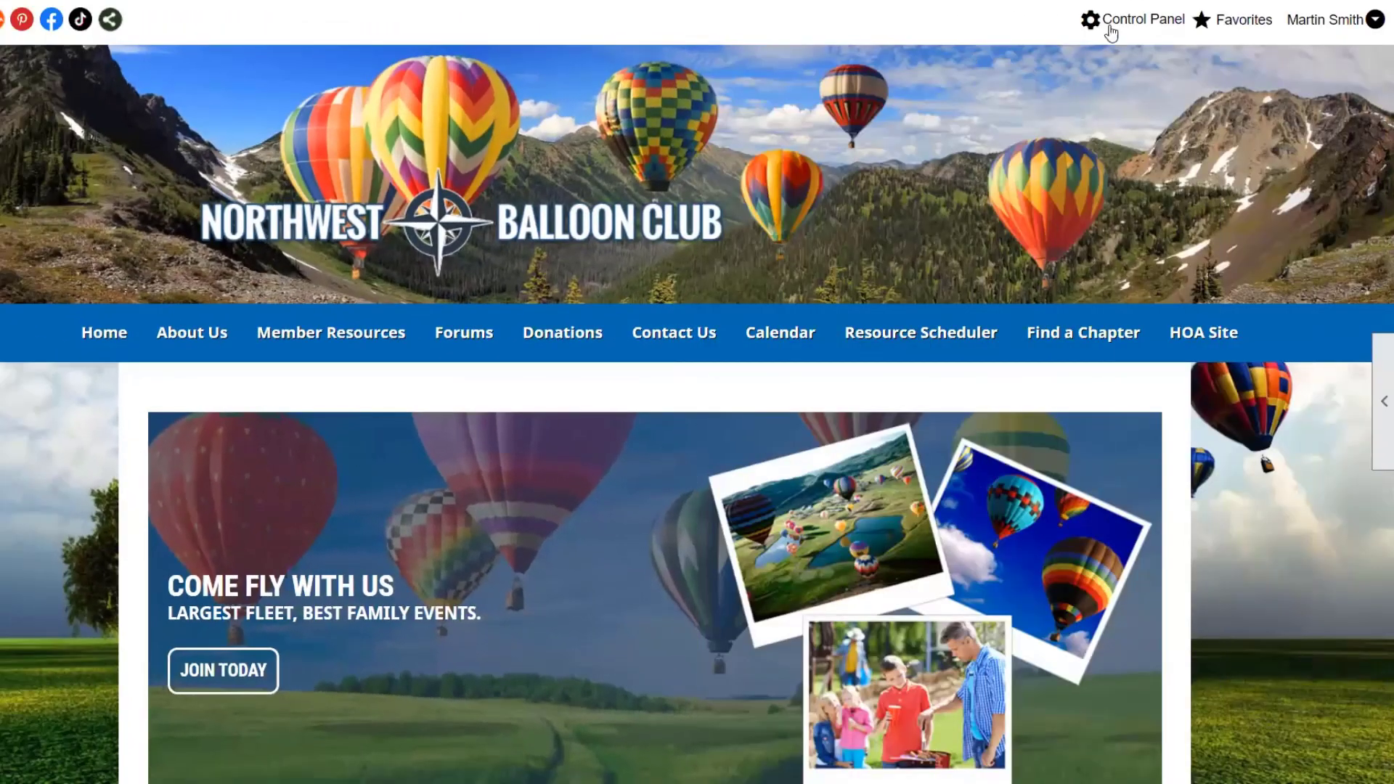
From the Control Panel's People tab, open Additional Member Data and start a new question
left_click(1109, 28)
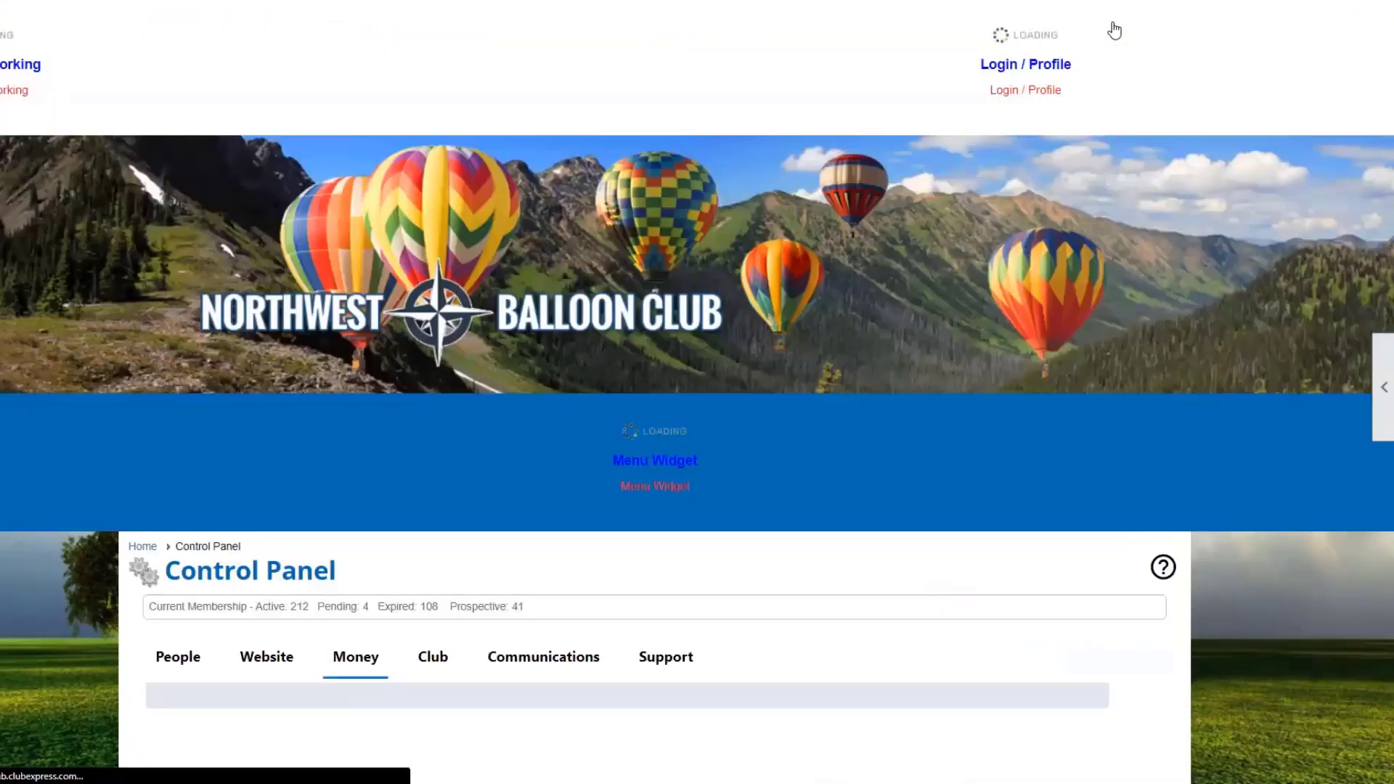
left_click(178, 219)
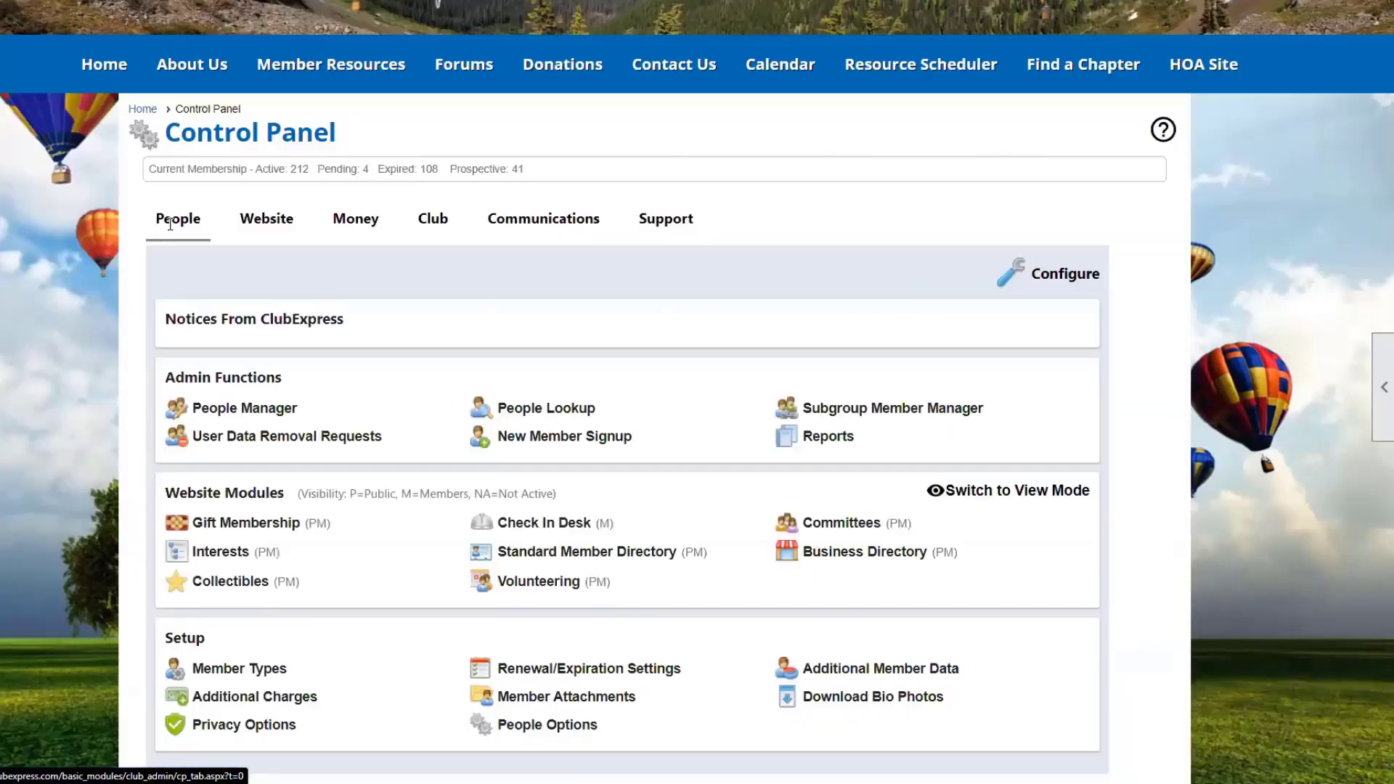
left_click(827, 612)
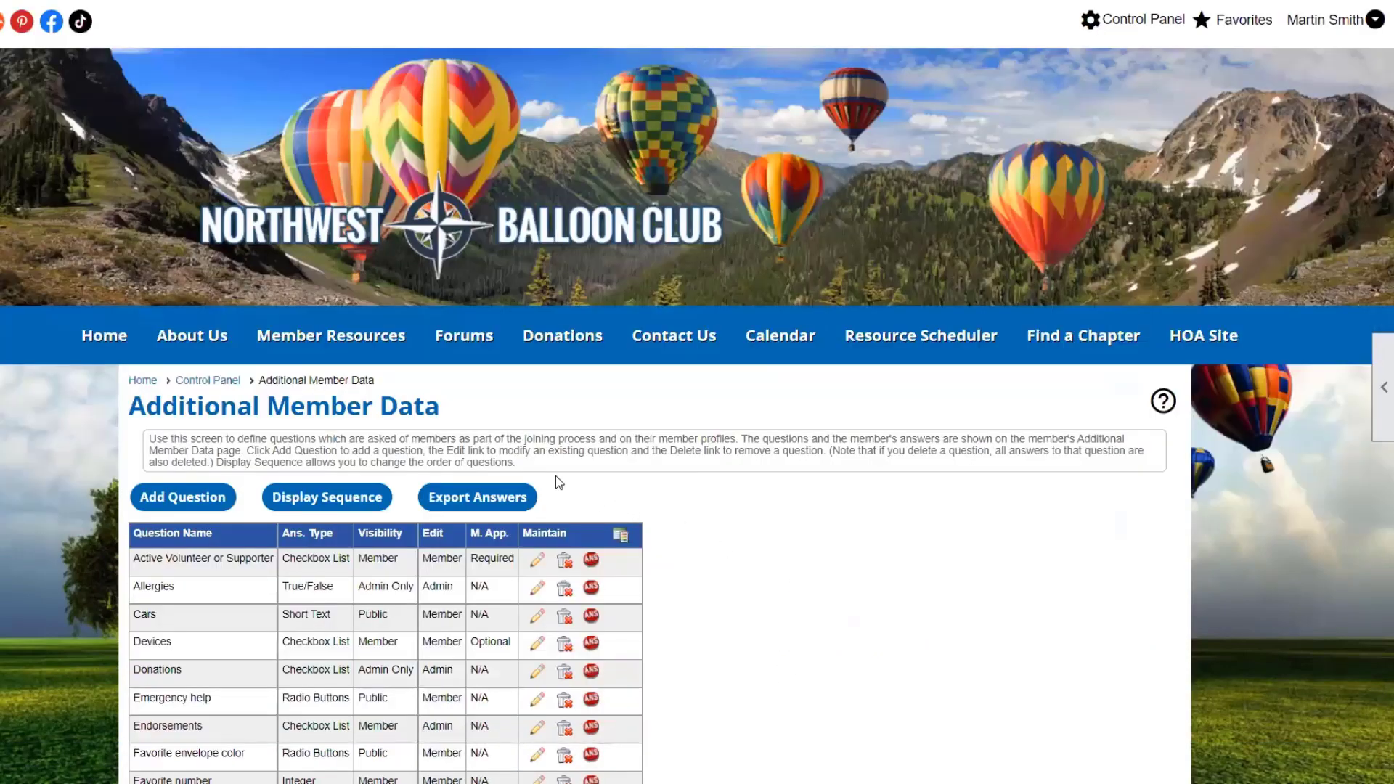
left_click(151, 498)
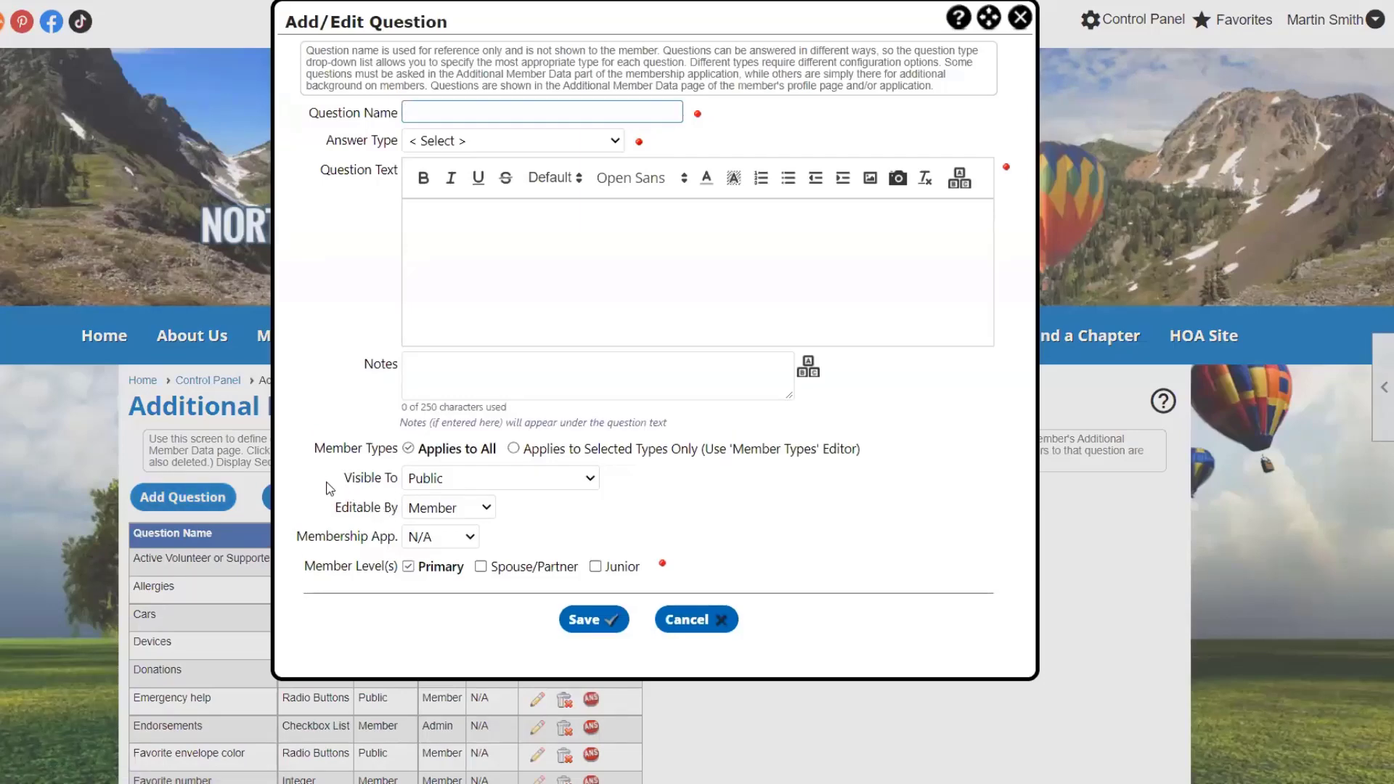
Choose 'Admin Only Except On Signup' as the new question's Visible To setting
left_click(454, 483)
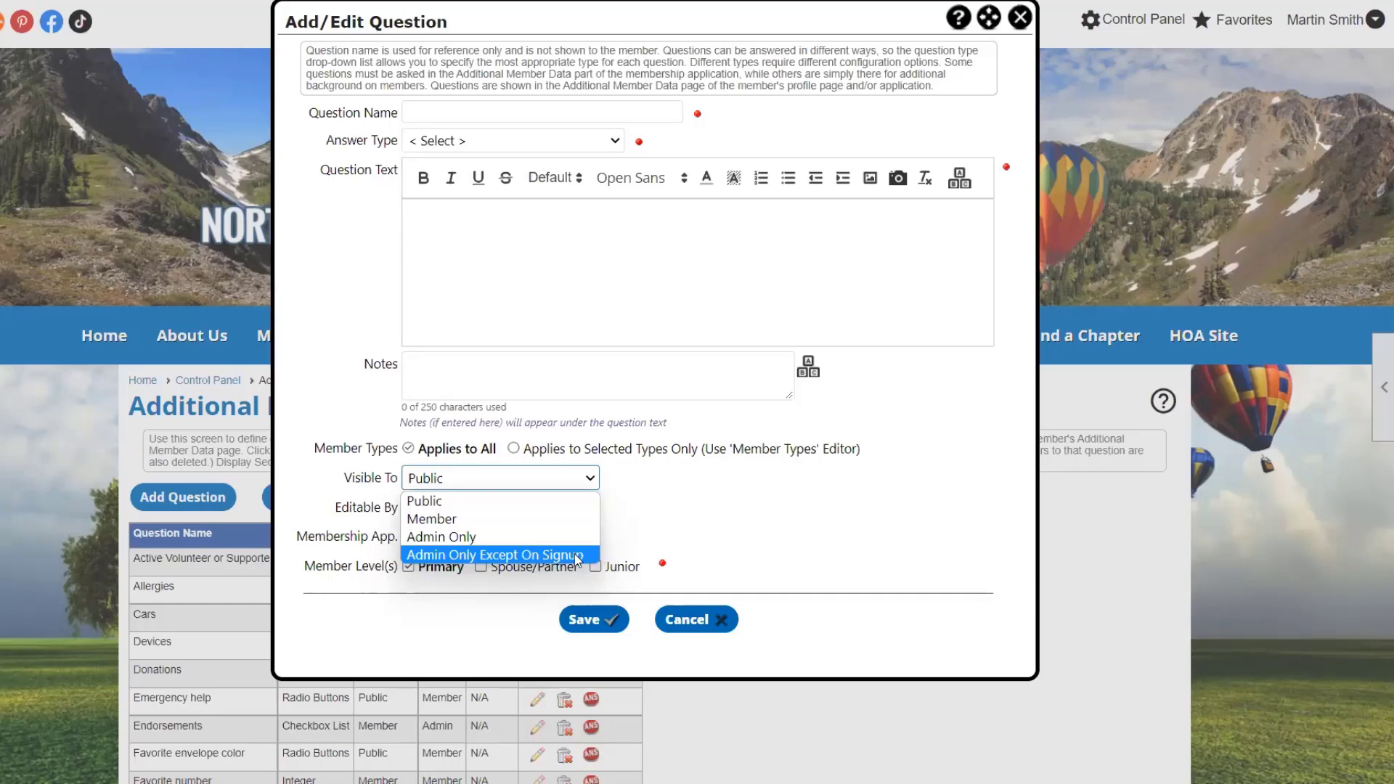
left_click(573, 558)
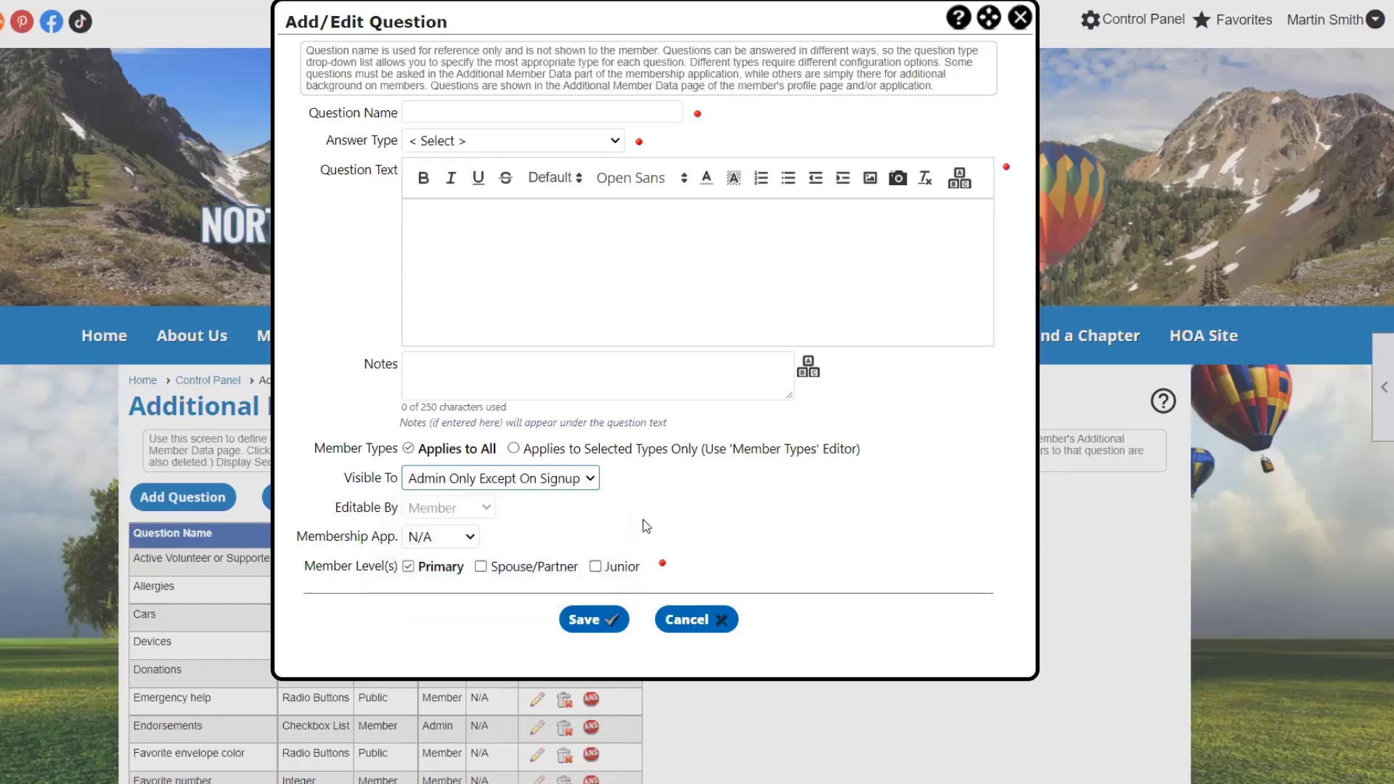
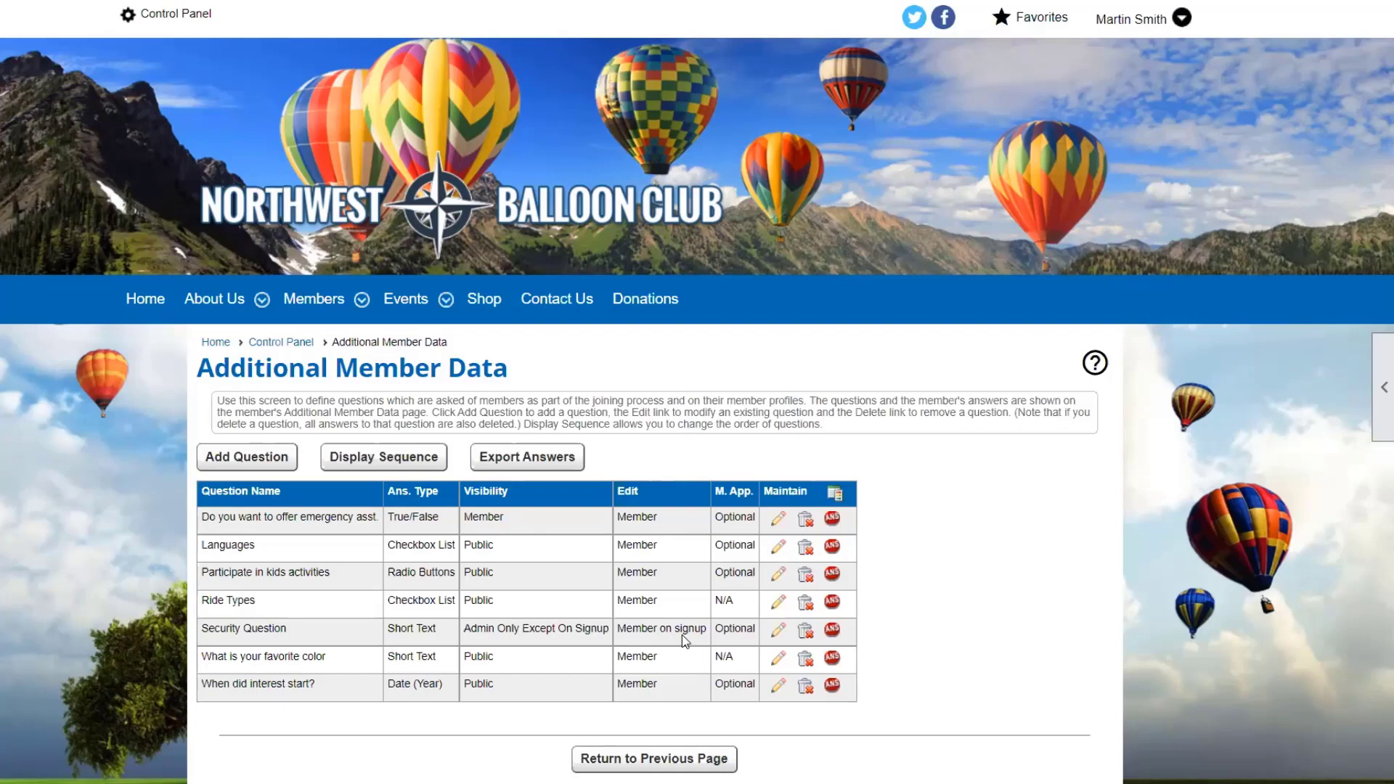
Bring up the Member Type Administration page listing the eleven member types
left_click(777, 635)
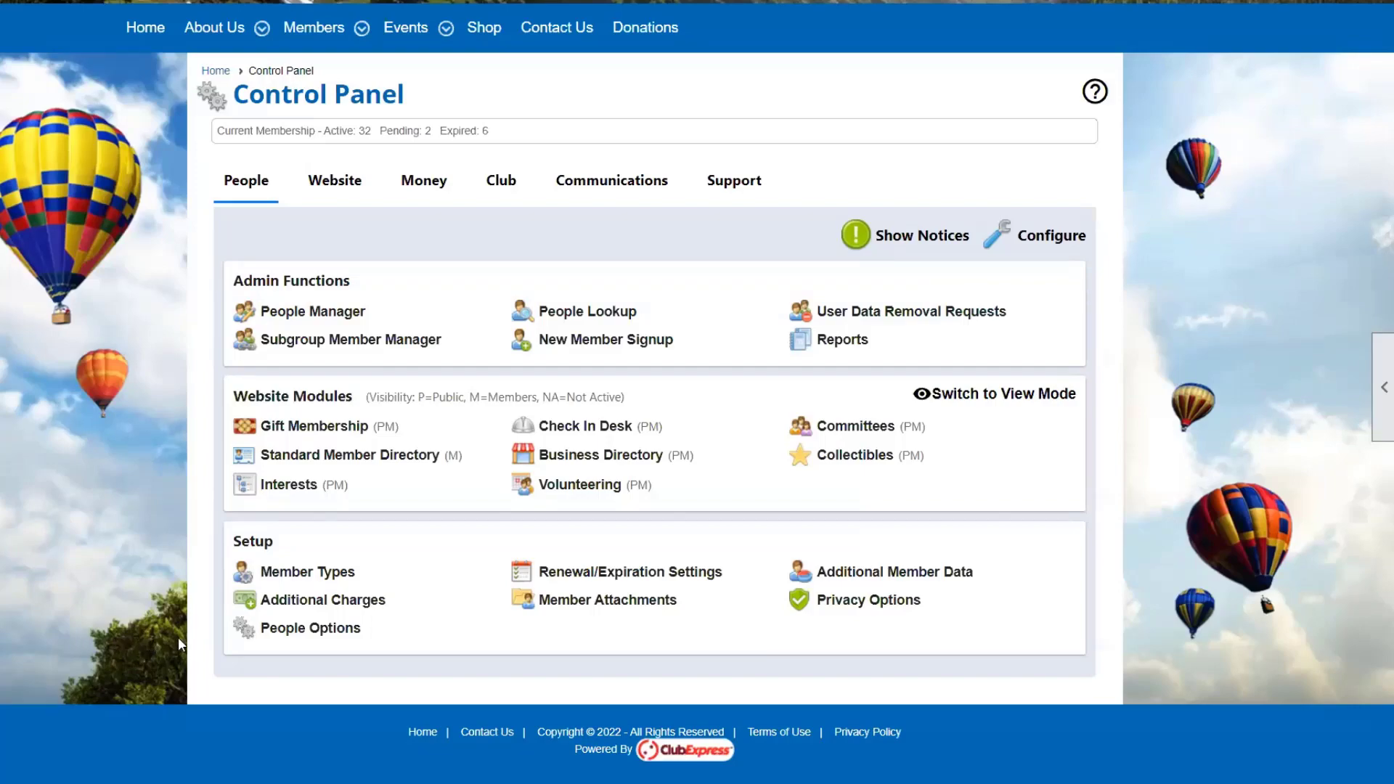
left_click(347, 585)
scroll(225, 372, "down", 3)
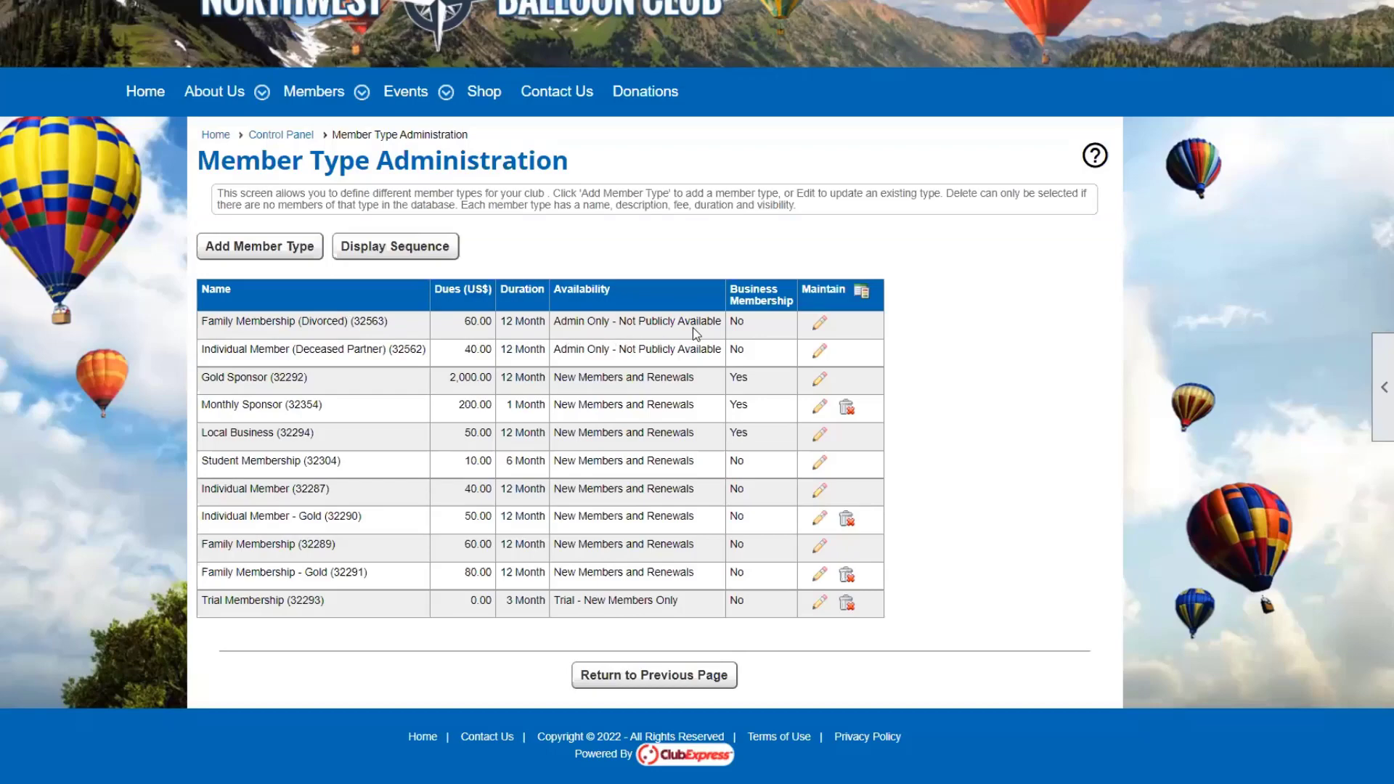
Review the Family Membership (Divorced) type's settings without saving and return to the Control Panel
left_click(826, 326)
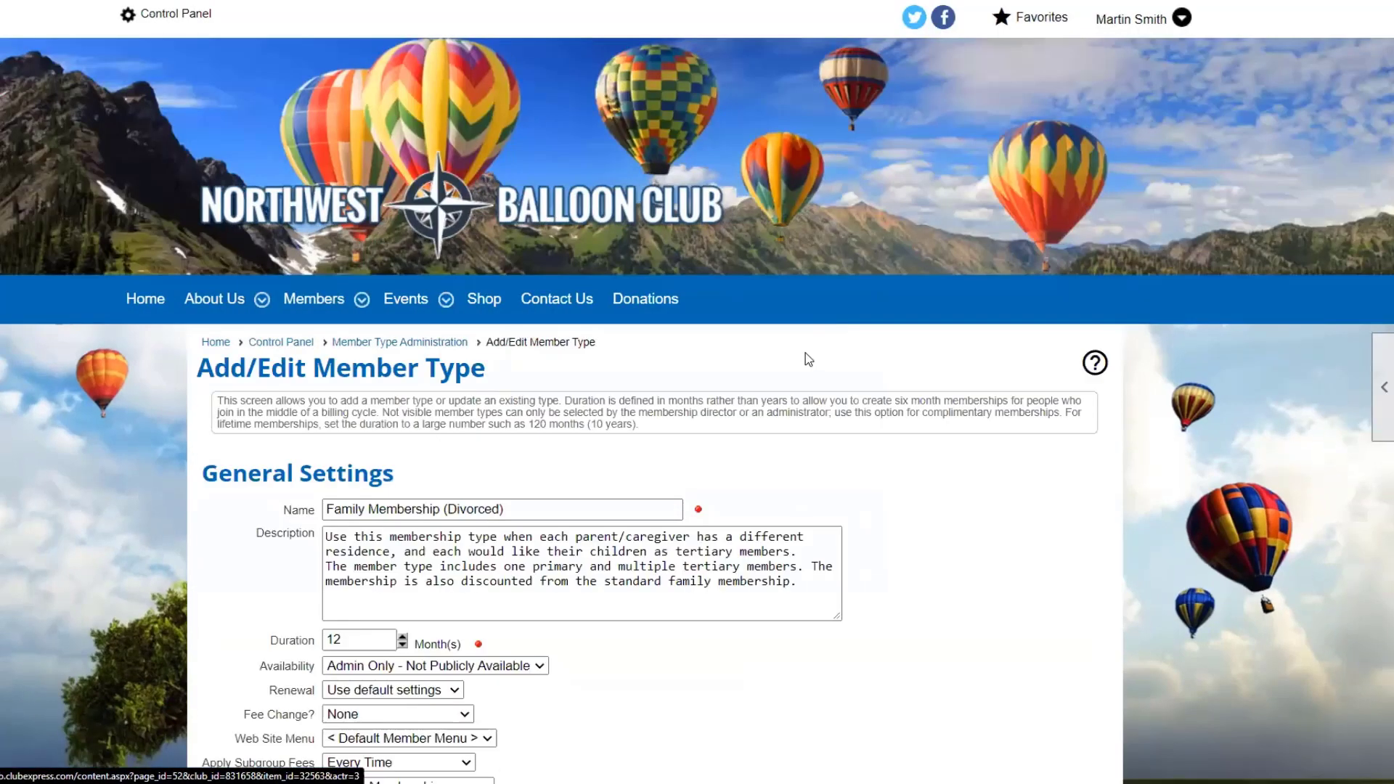
scroll(781, 363, "down", 5)
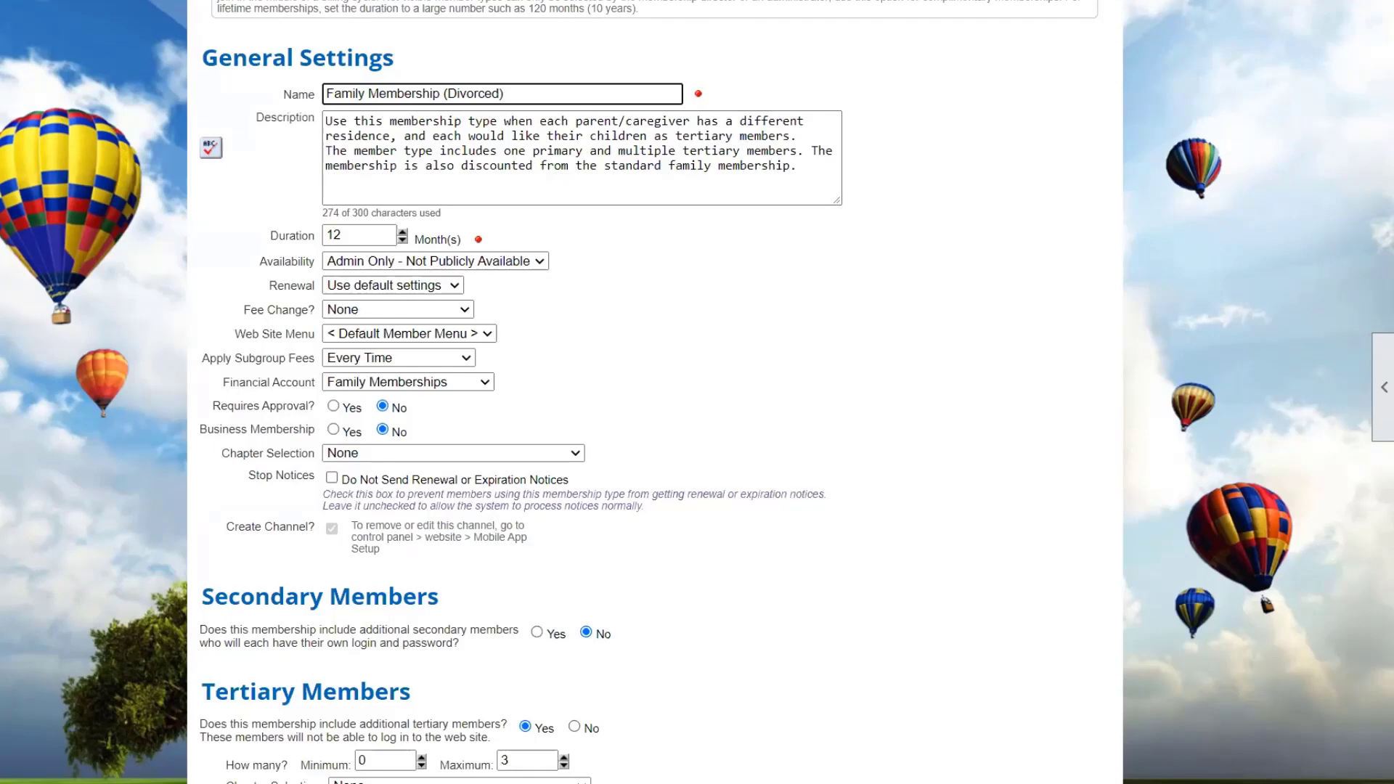
scroll(471, 486, "down", 5)
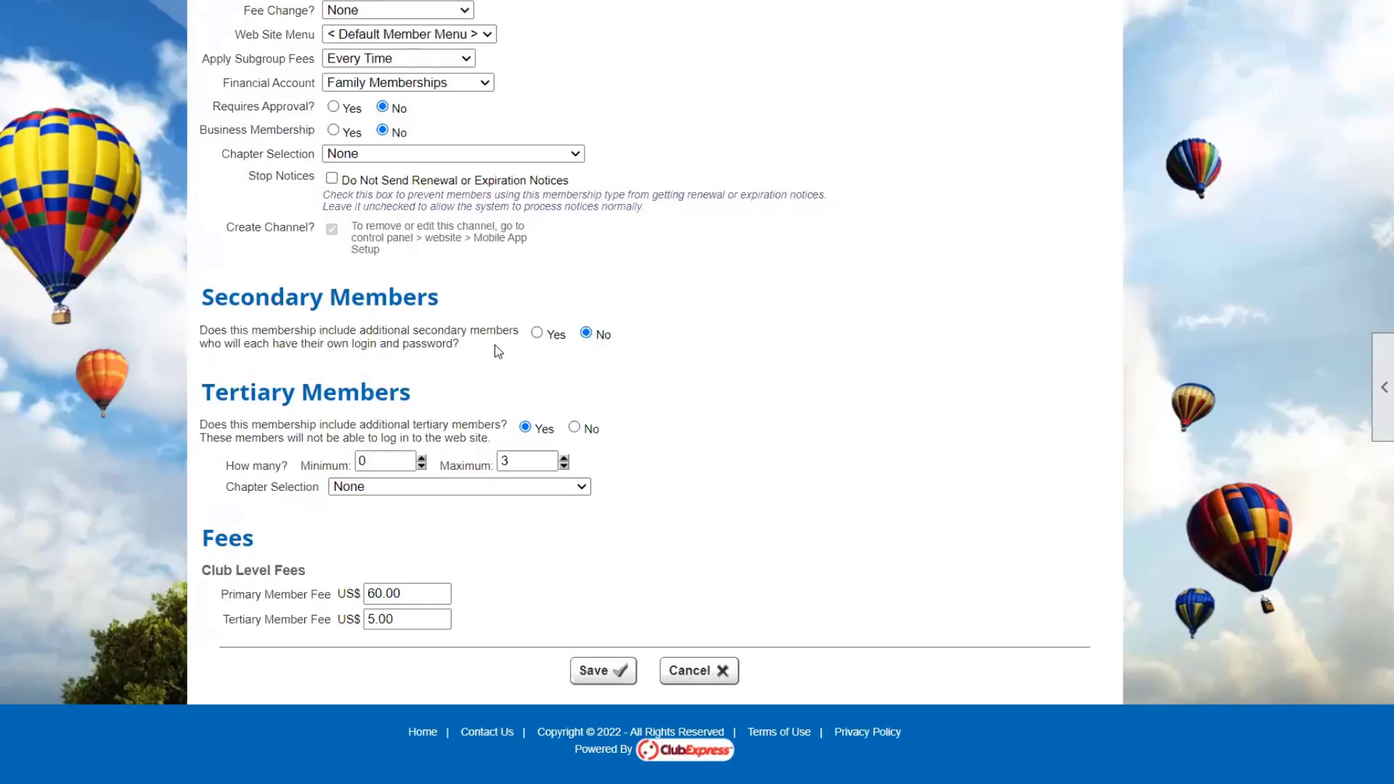
scroll(498, 351, "up", 10)
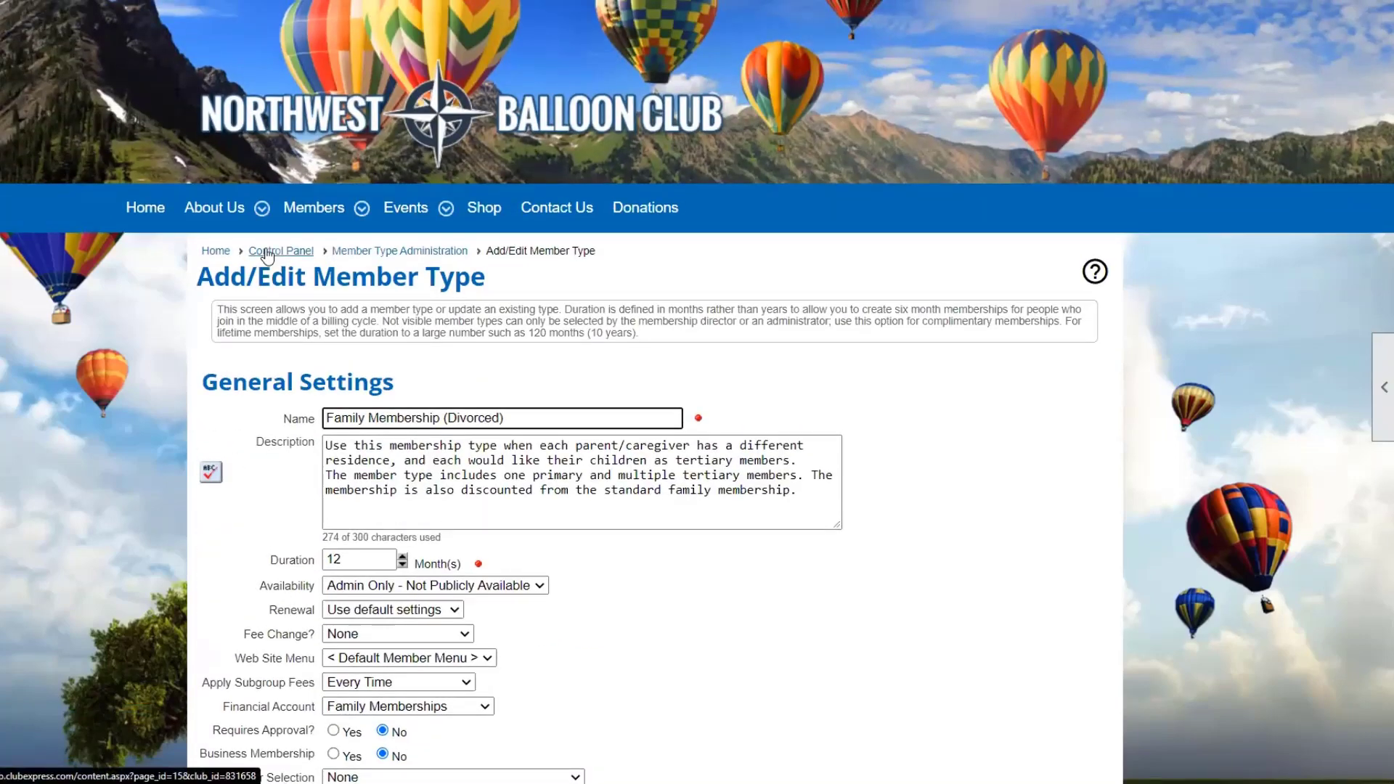
left_click(280, 250)
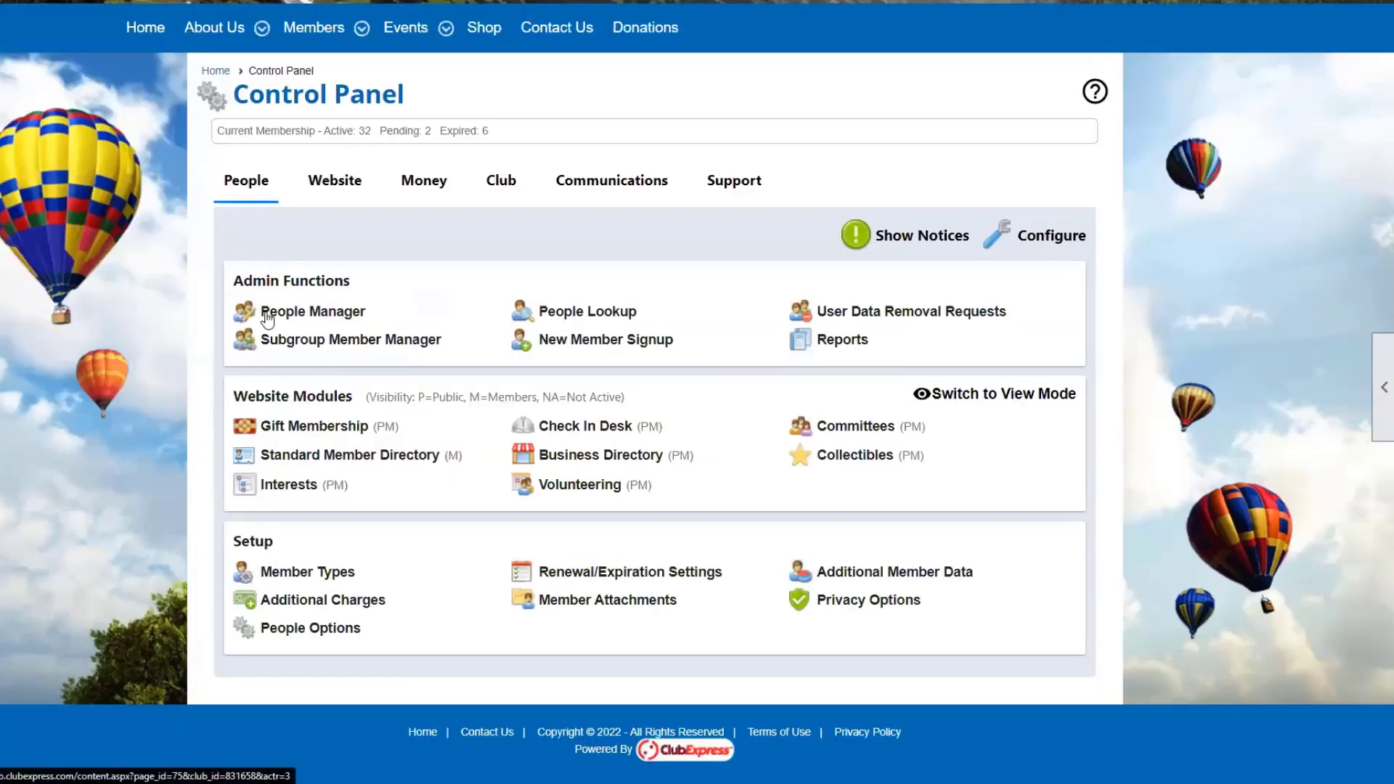
In People Manager, filter by Member Type Family Membership (Divorced) and search, listing 4 members
left_click(268, 312)
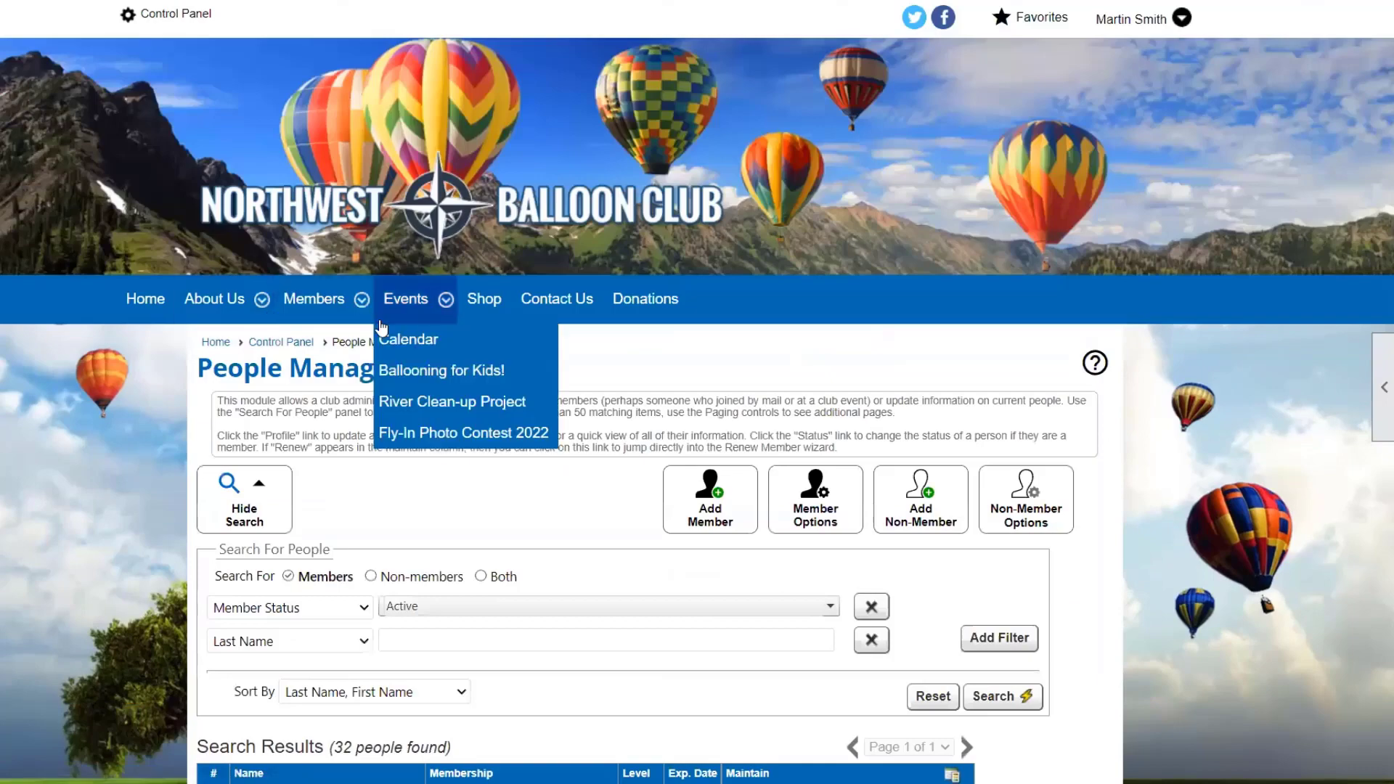
scroll(379, 326, "down", 5)
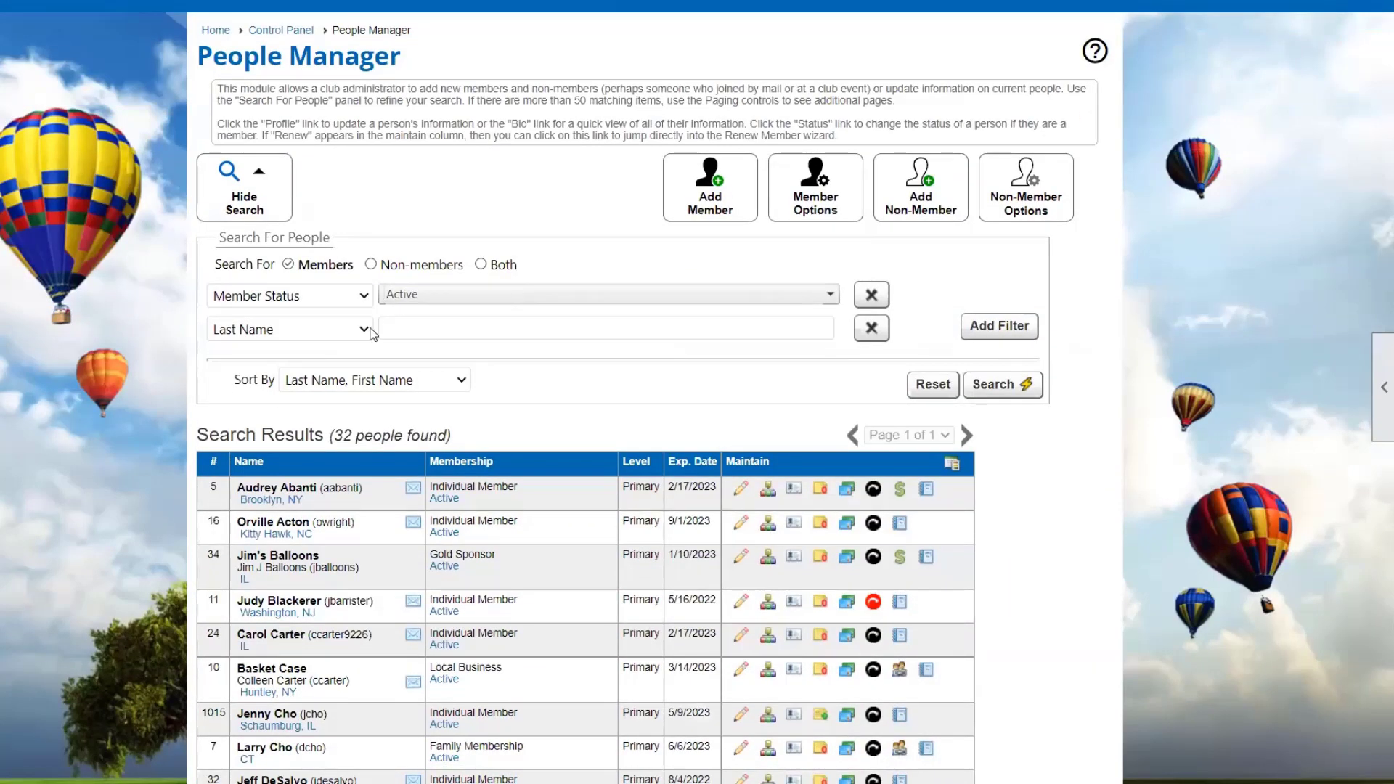
left_click(324, 330)
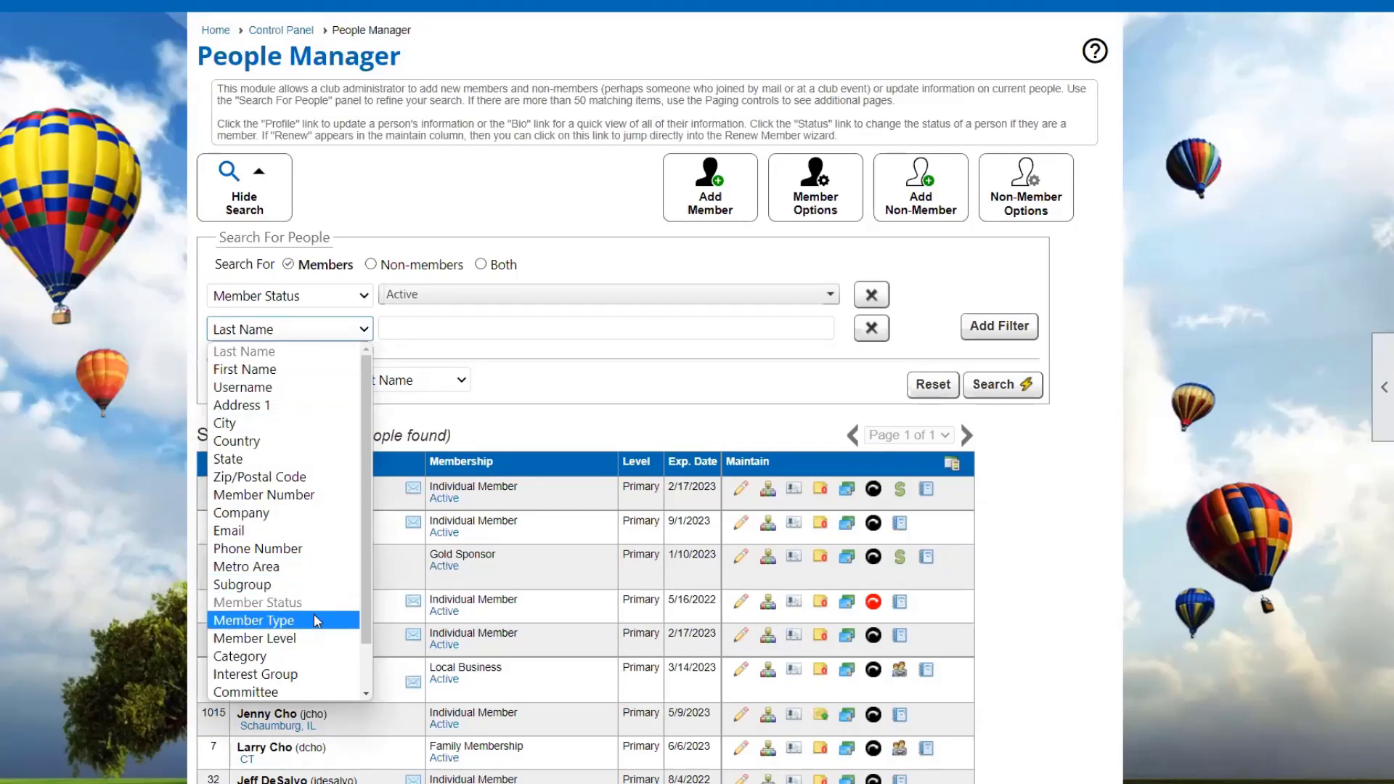
left_click(314, 620)
left_click(479, 329)
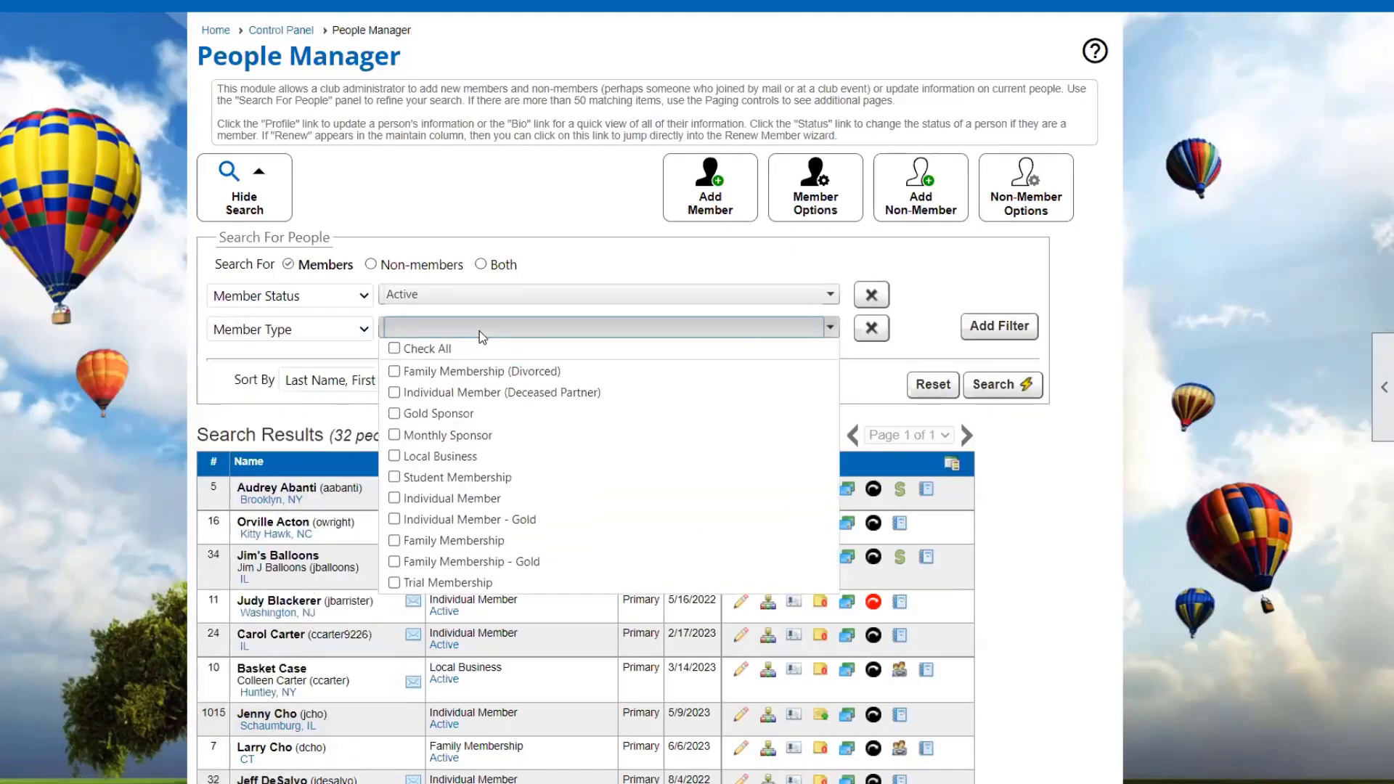
left_click(435, 371)
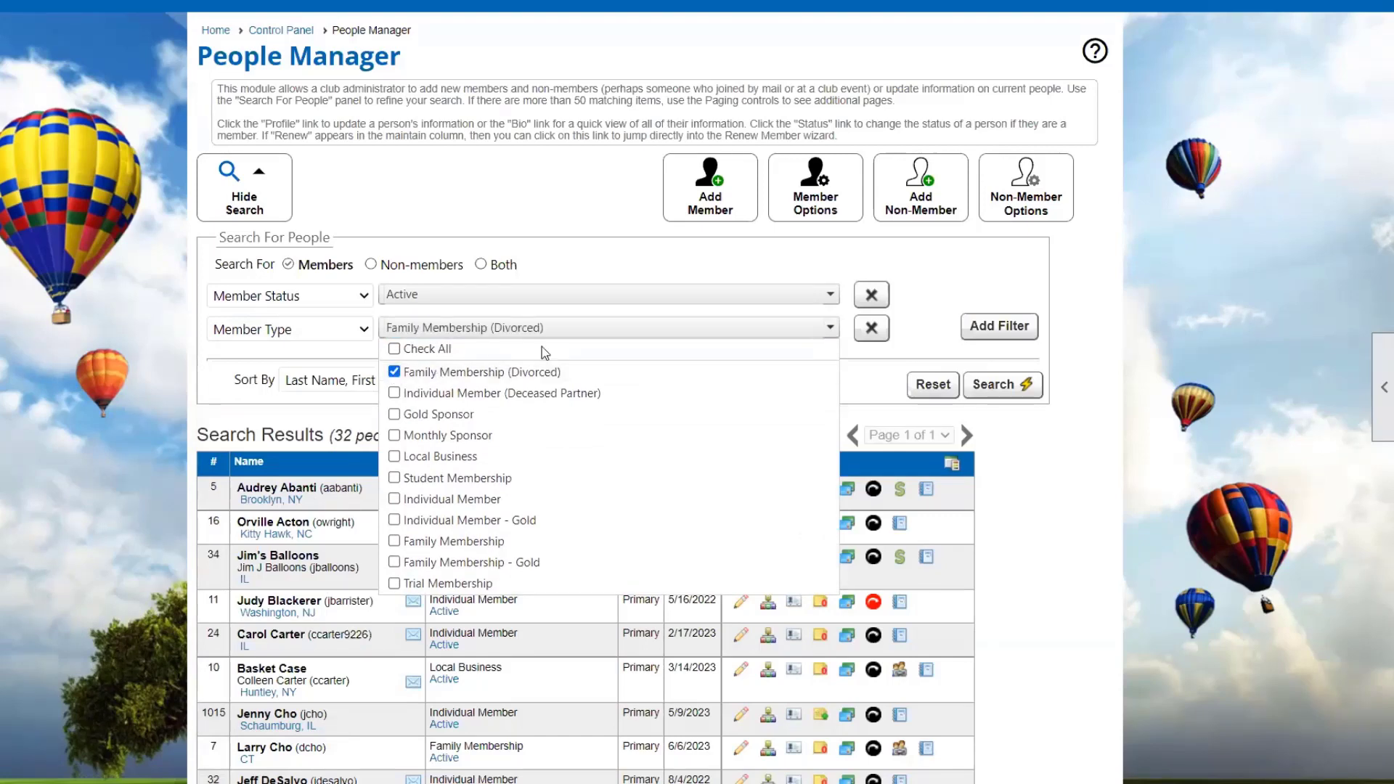
left_click(1006, 388)
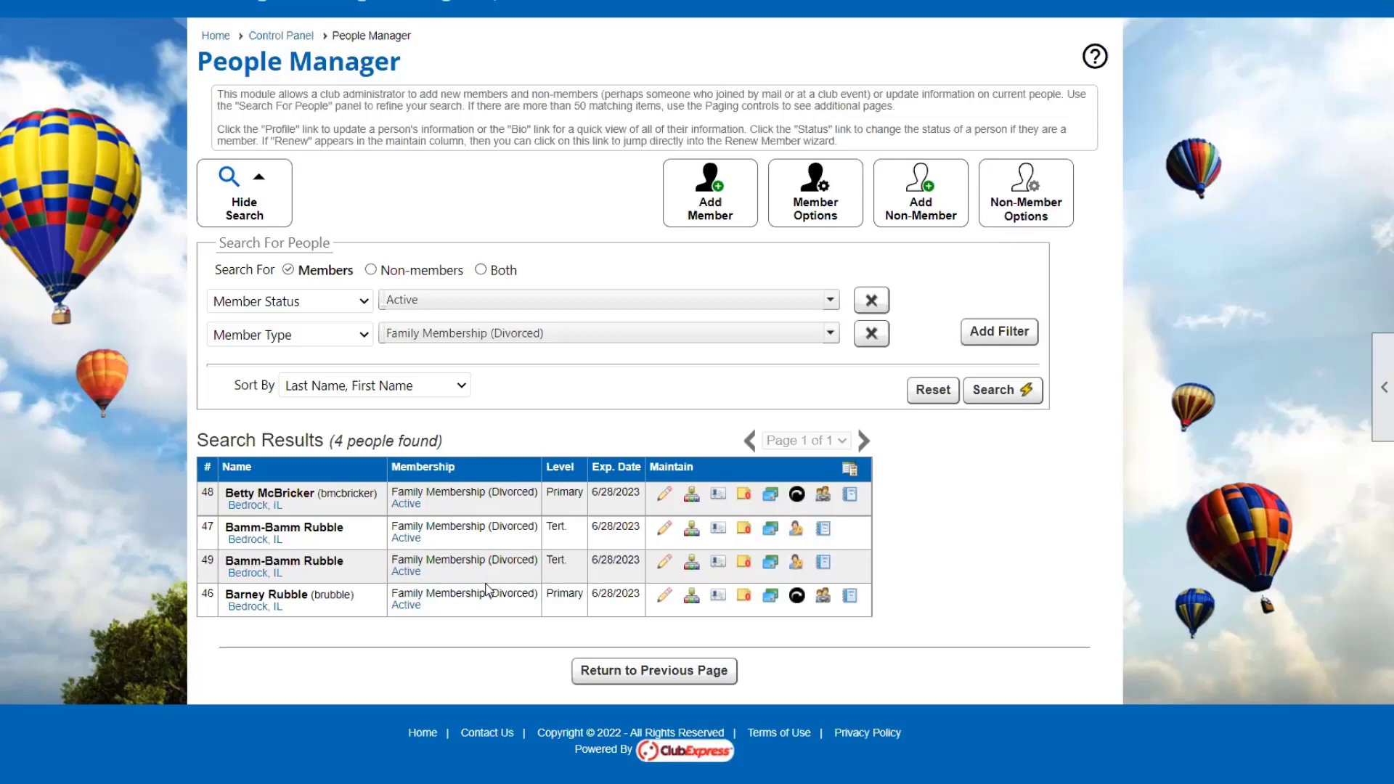
Swap the Member Type filter to Family Membership and rerun the search, showing 9 members
left_click(413, 333)
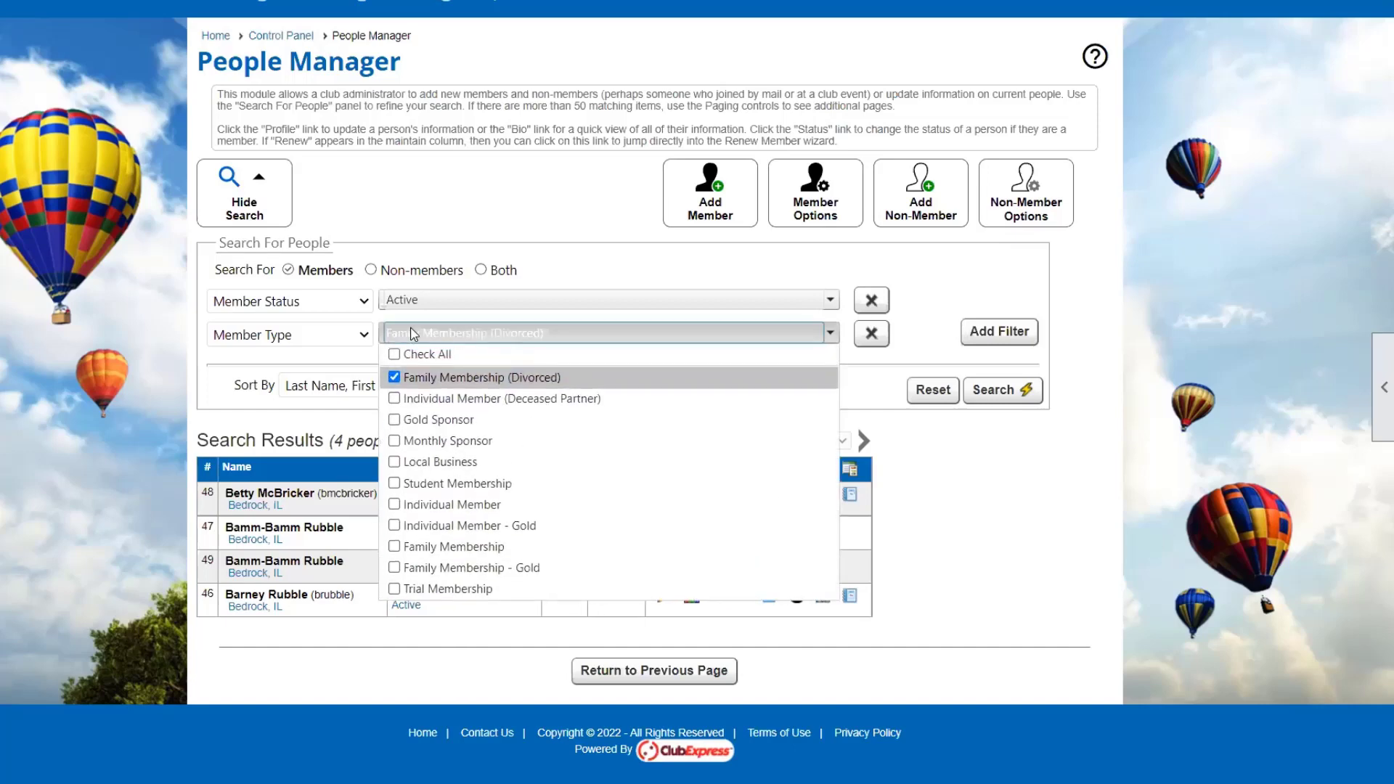
left_click(395, 377)
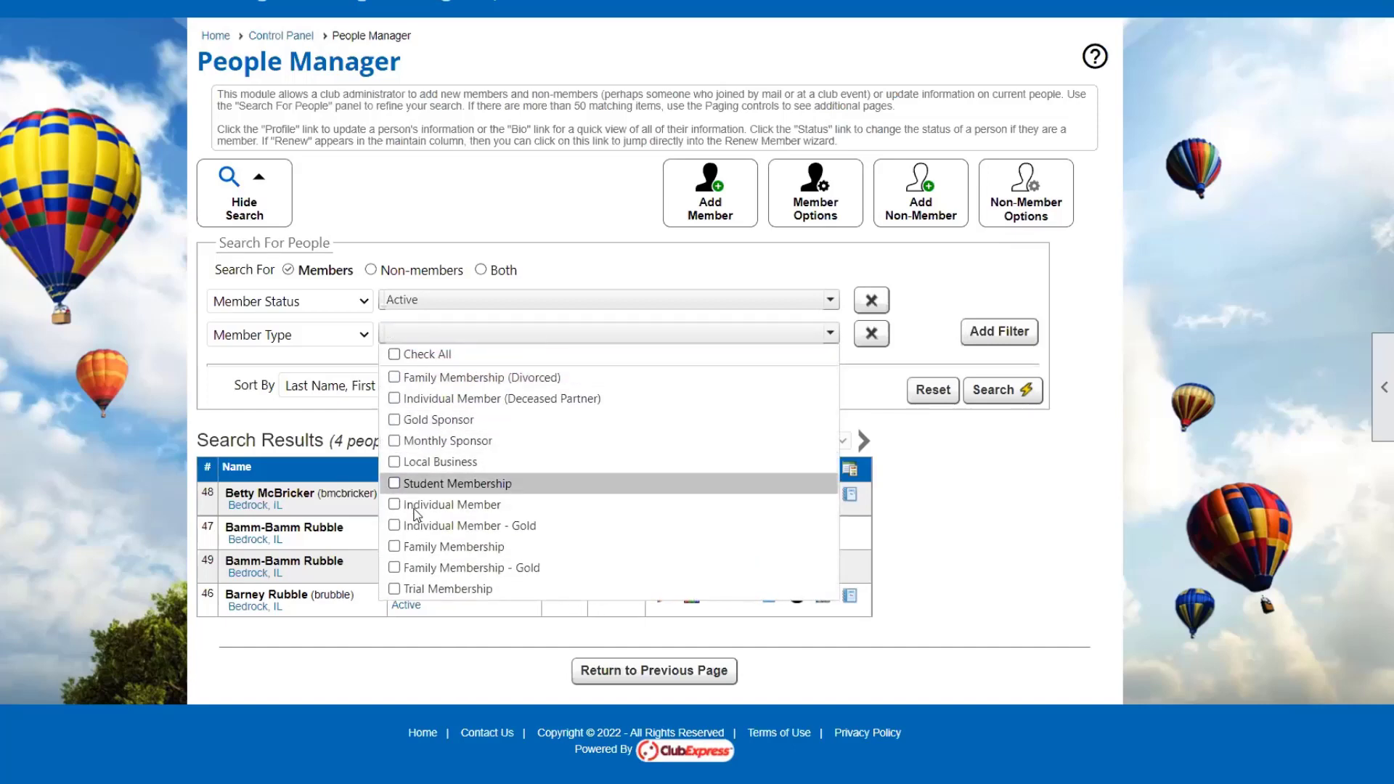
left_click(396, 553)
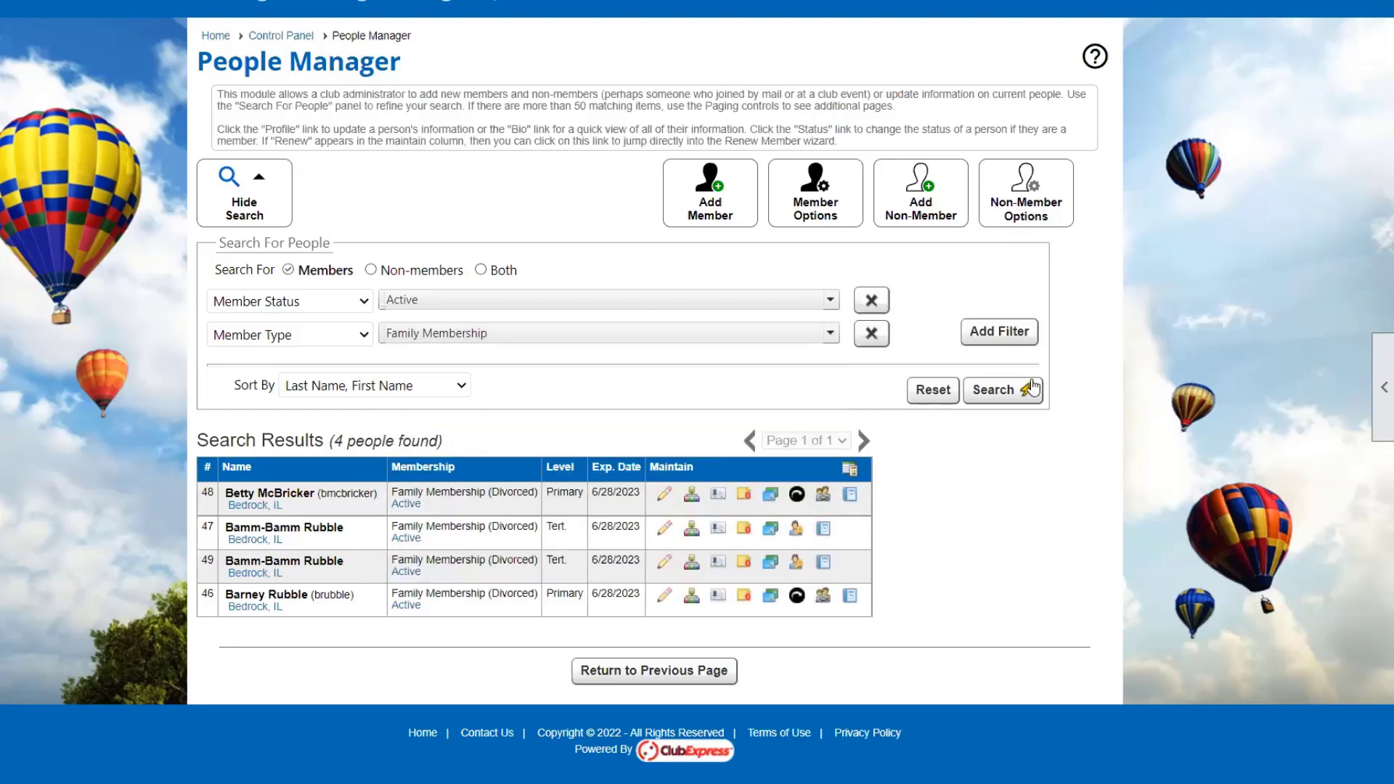
left_click(1002, 390)
scroll(1056, 386, "down", 2)
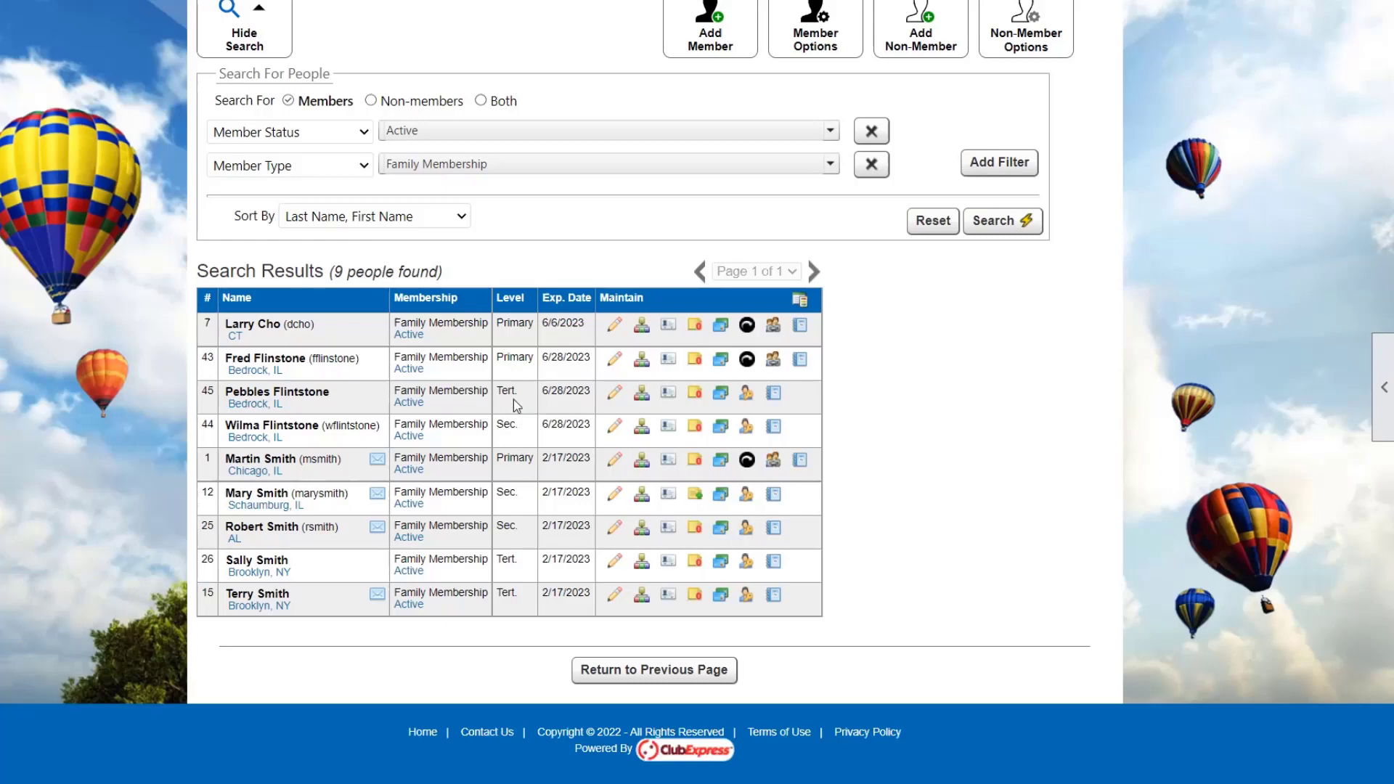
scroll(690, 390, "up", 3)
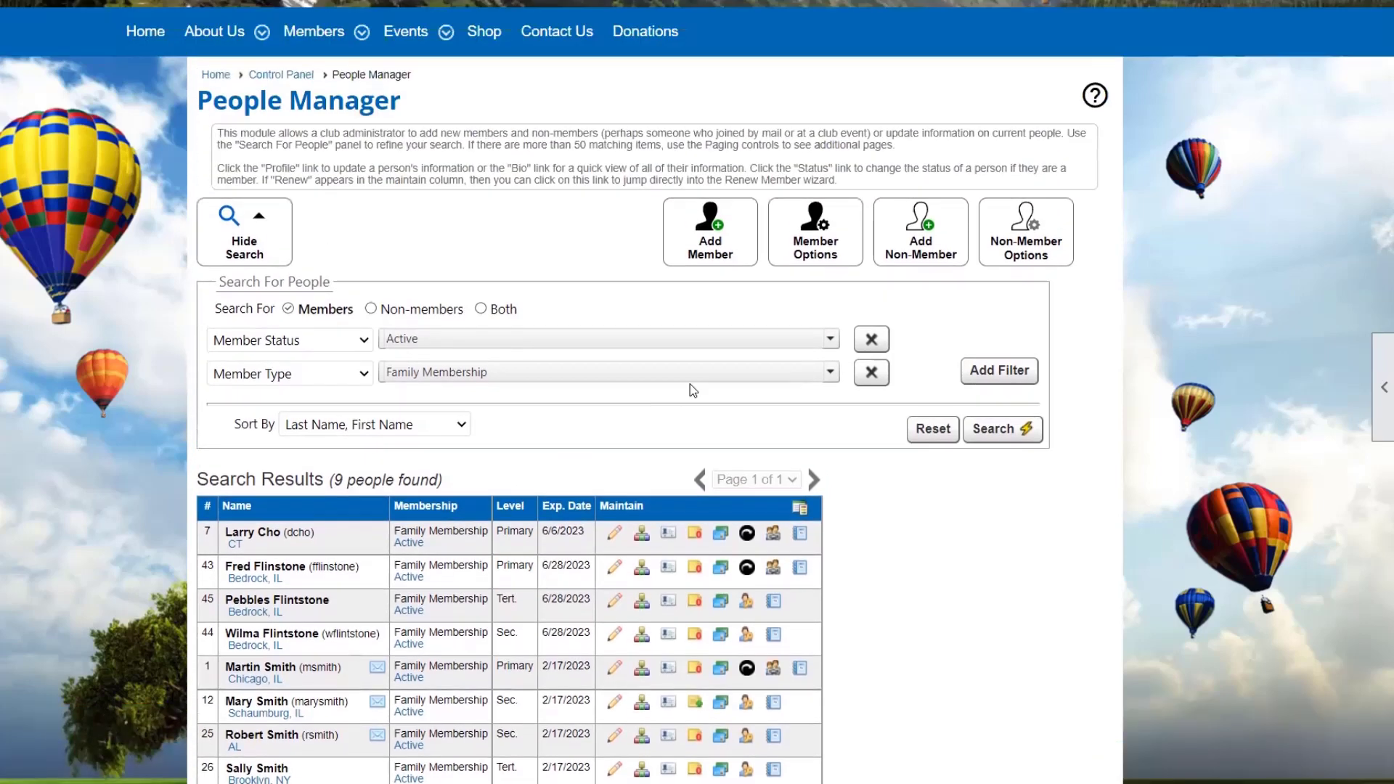
Unlink the searched-for secondary member into a solo Family Membership (Divorced) member and save
left_click(824, 260)
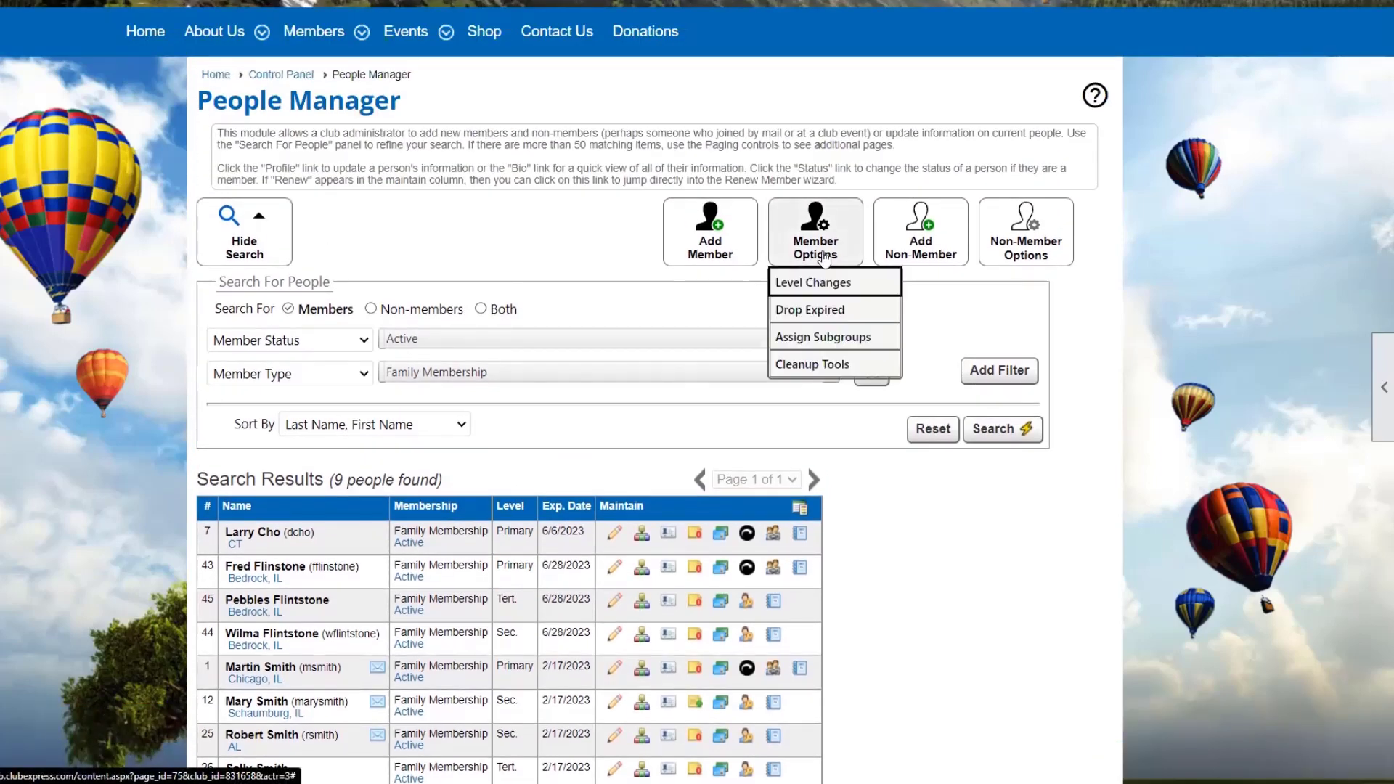
left_click(823, 284)
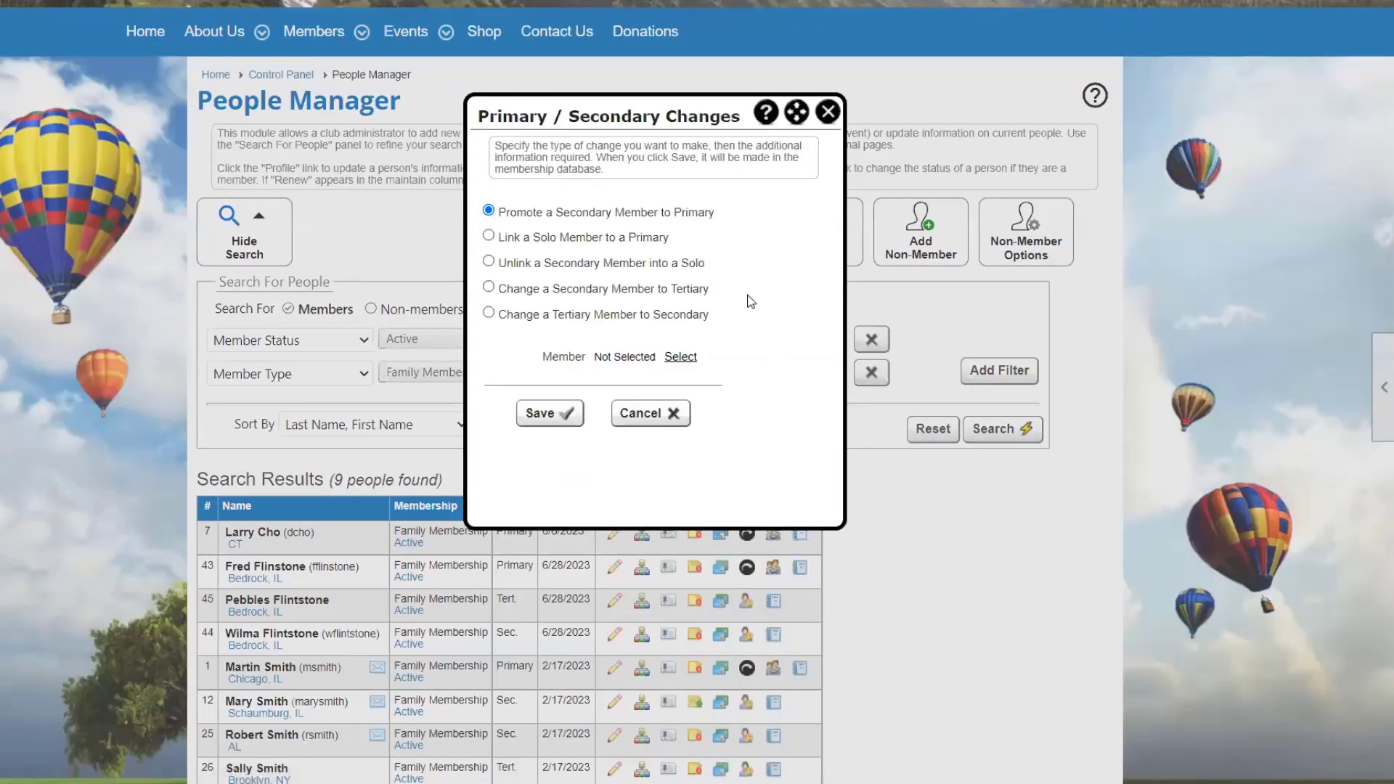
left_click(579, 264)
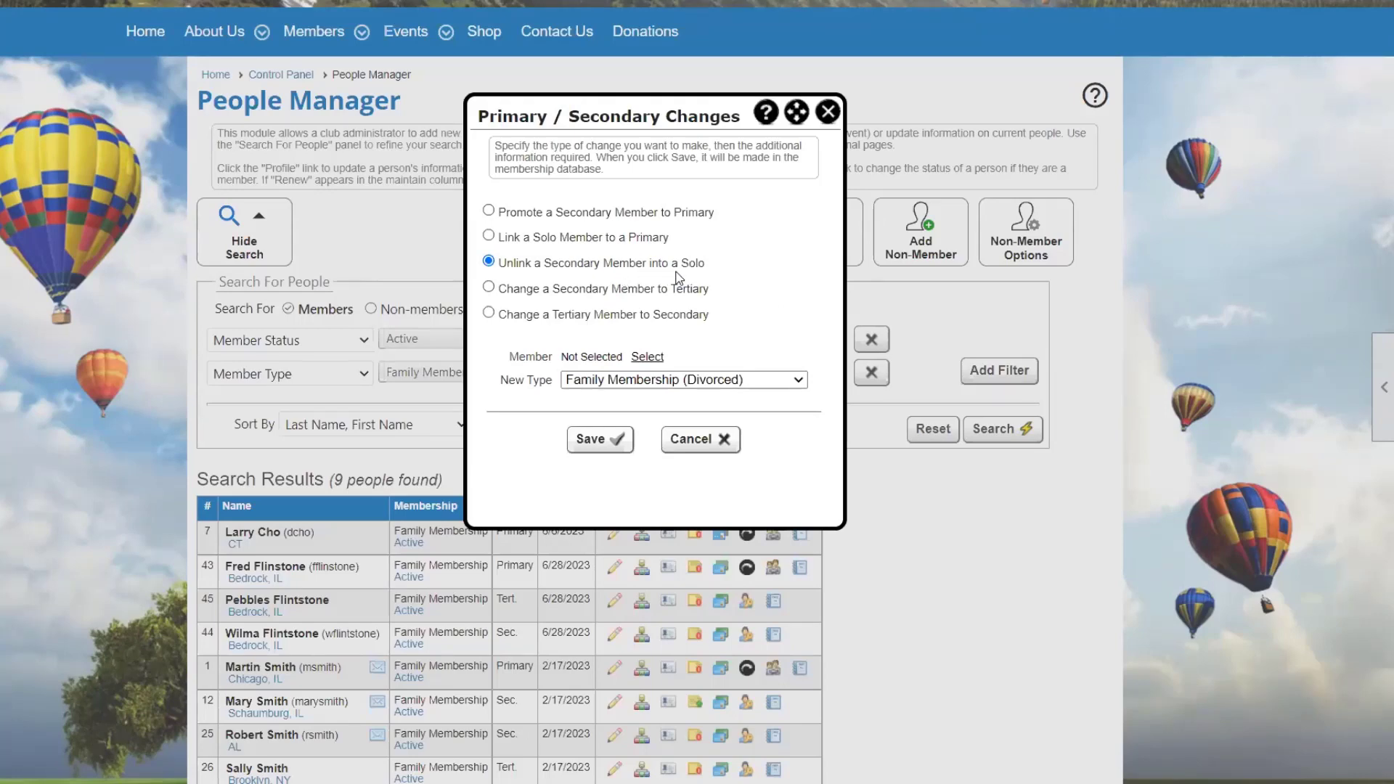
left_click(646, 357)
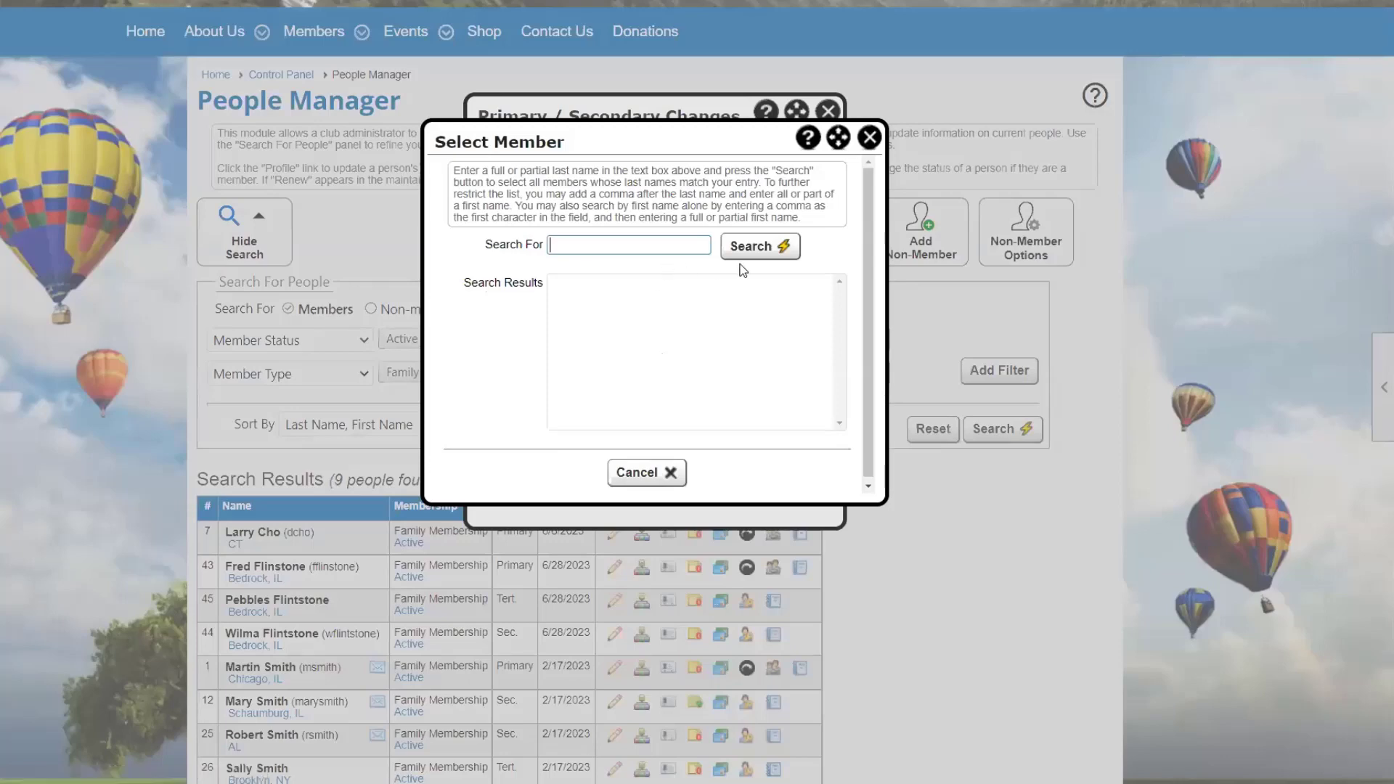
type("fli")
key("Return")
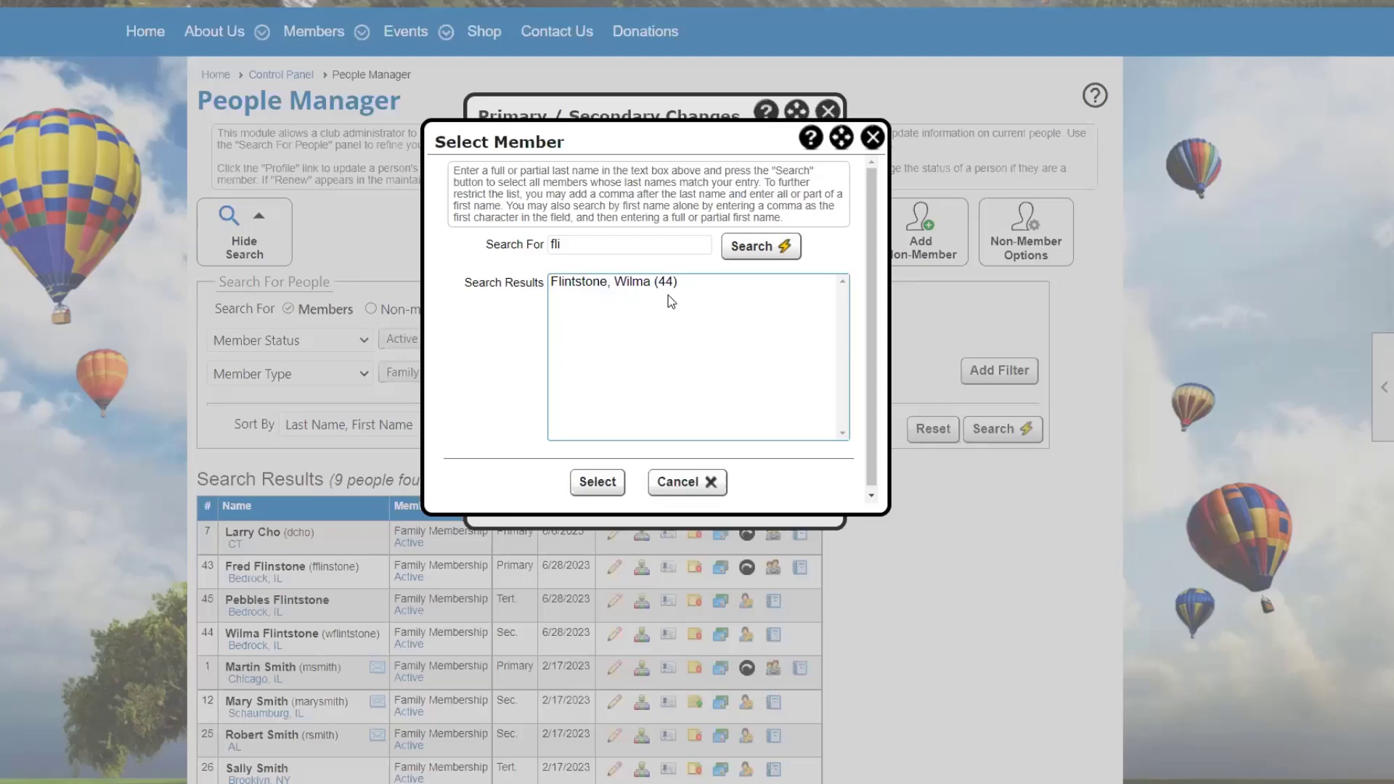
left_click(616, 289)
left_click(597, 481)
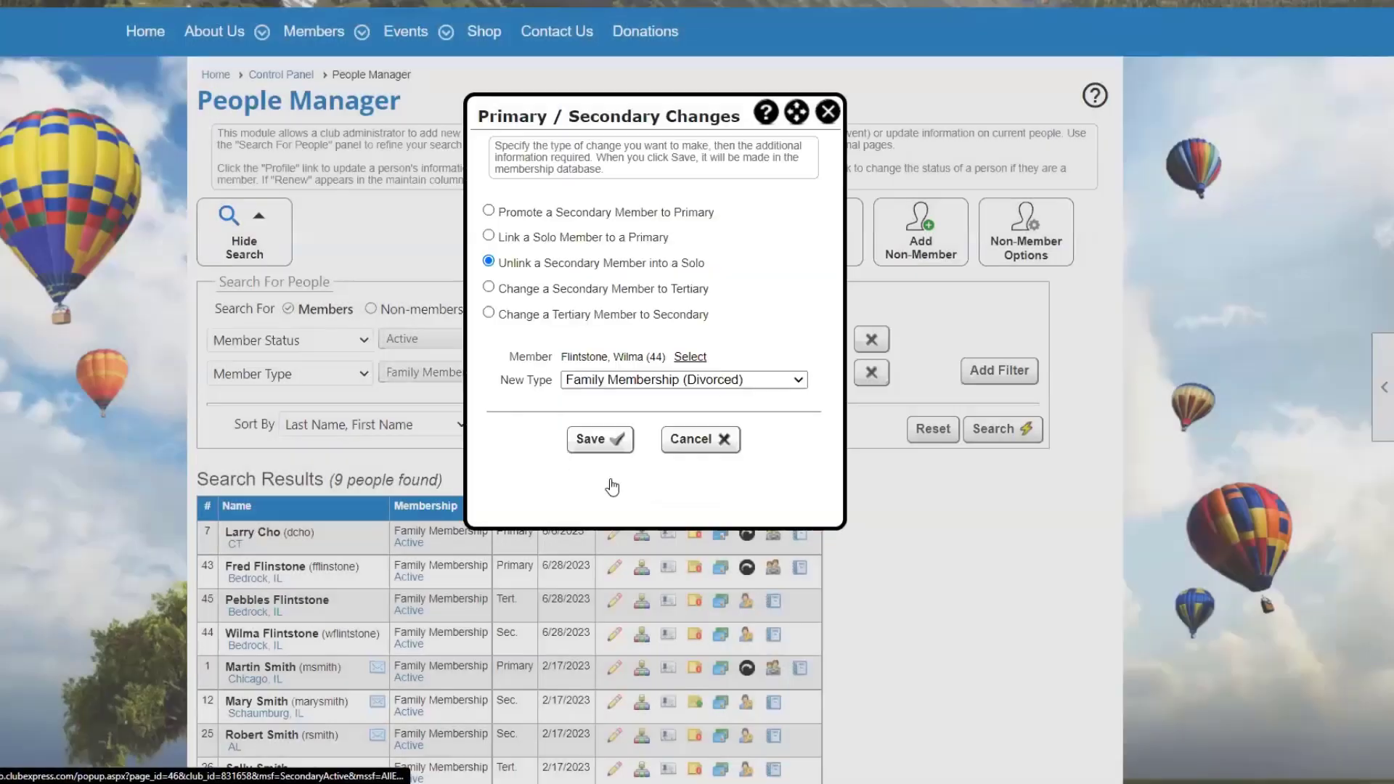
left_click(606, 380)
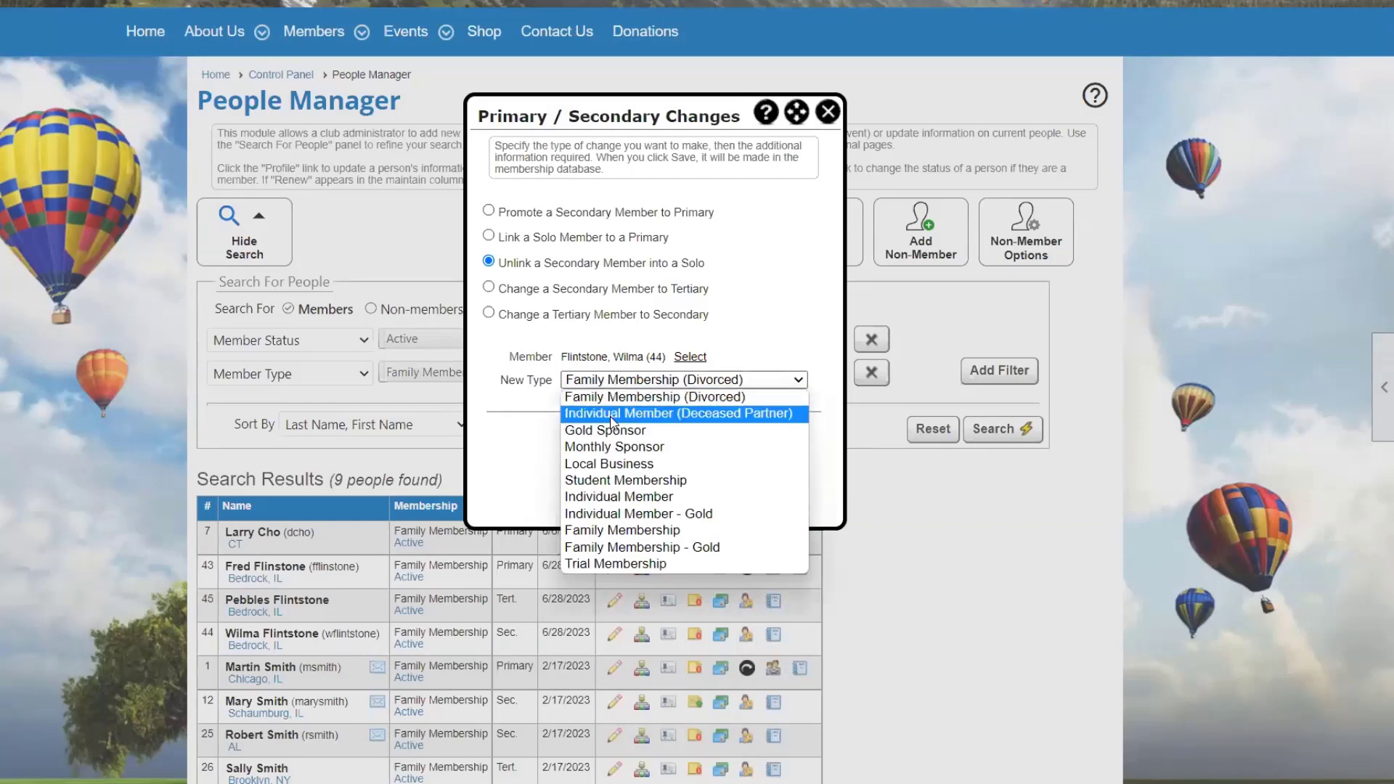
left_click(662, 397)
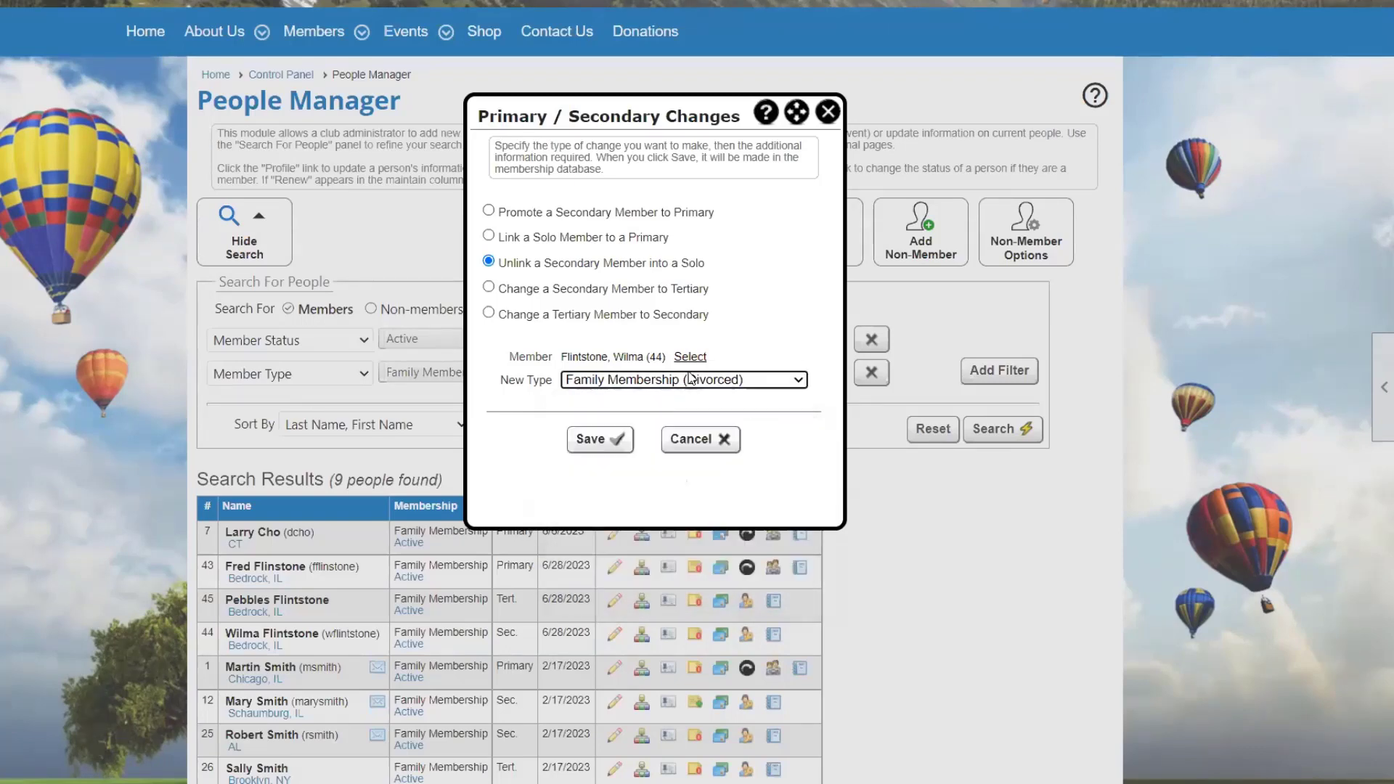
left_click(596, 448)
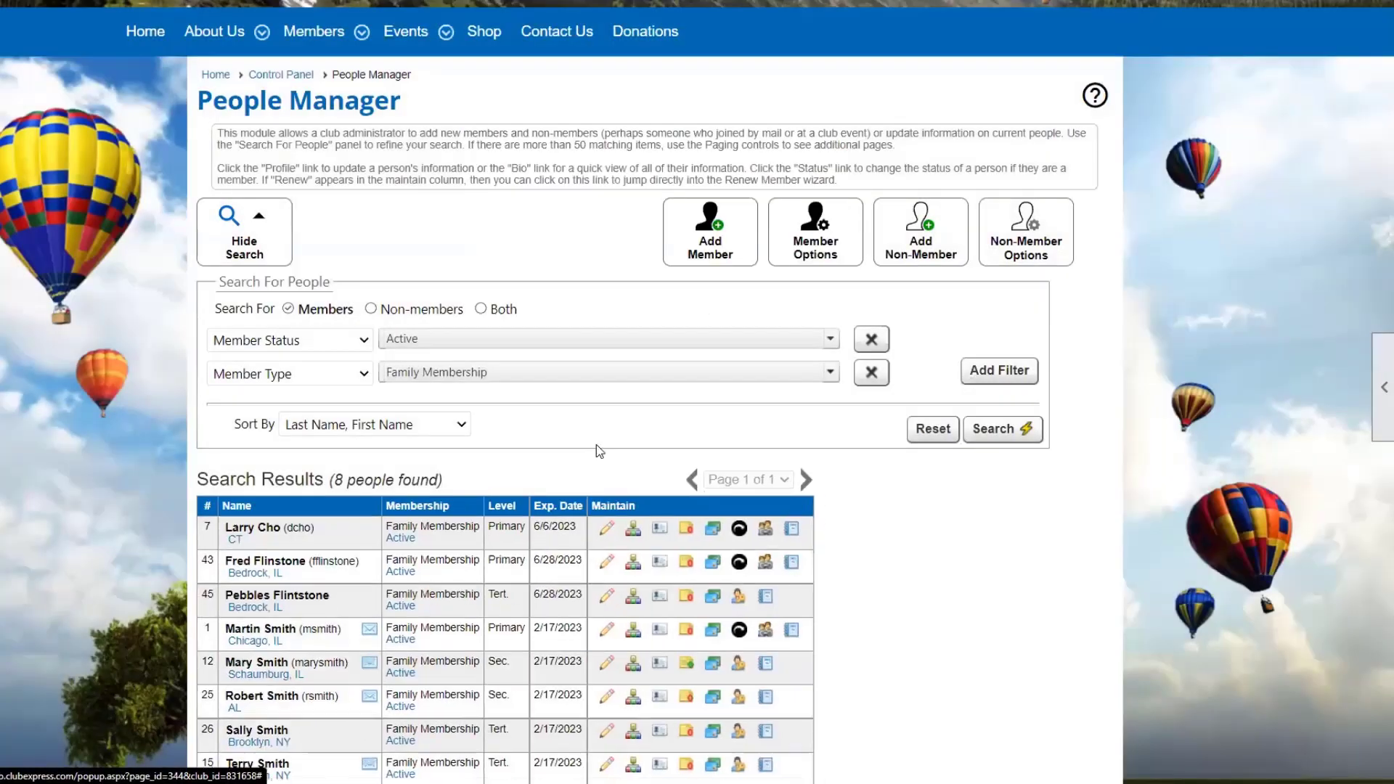
Filter on Family Membership (Divorced) only and search, listing 5 active members
scroll(596, 444, "down", 2)
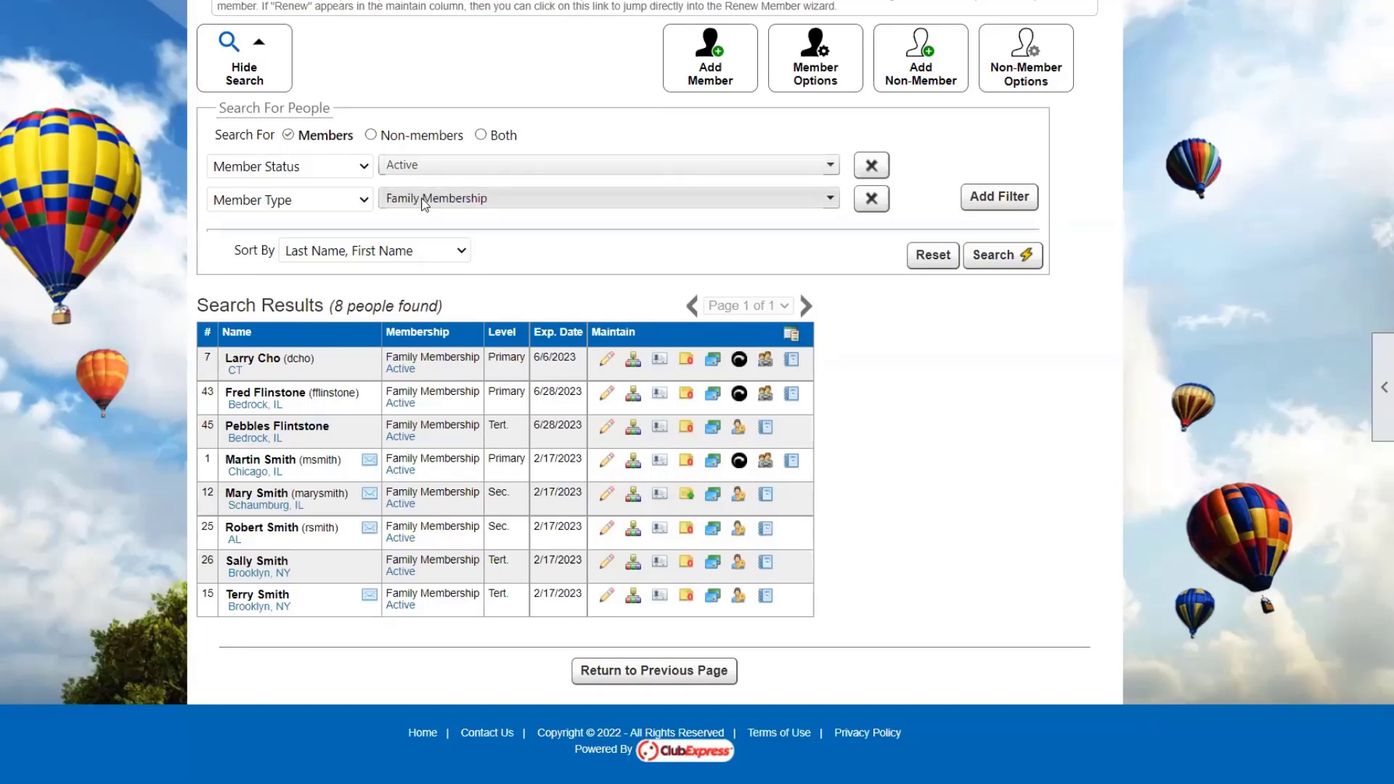
left_click(424, 200)
scroll(416, 290, "up", 3)
left_click(395, 241)
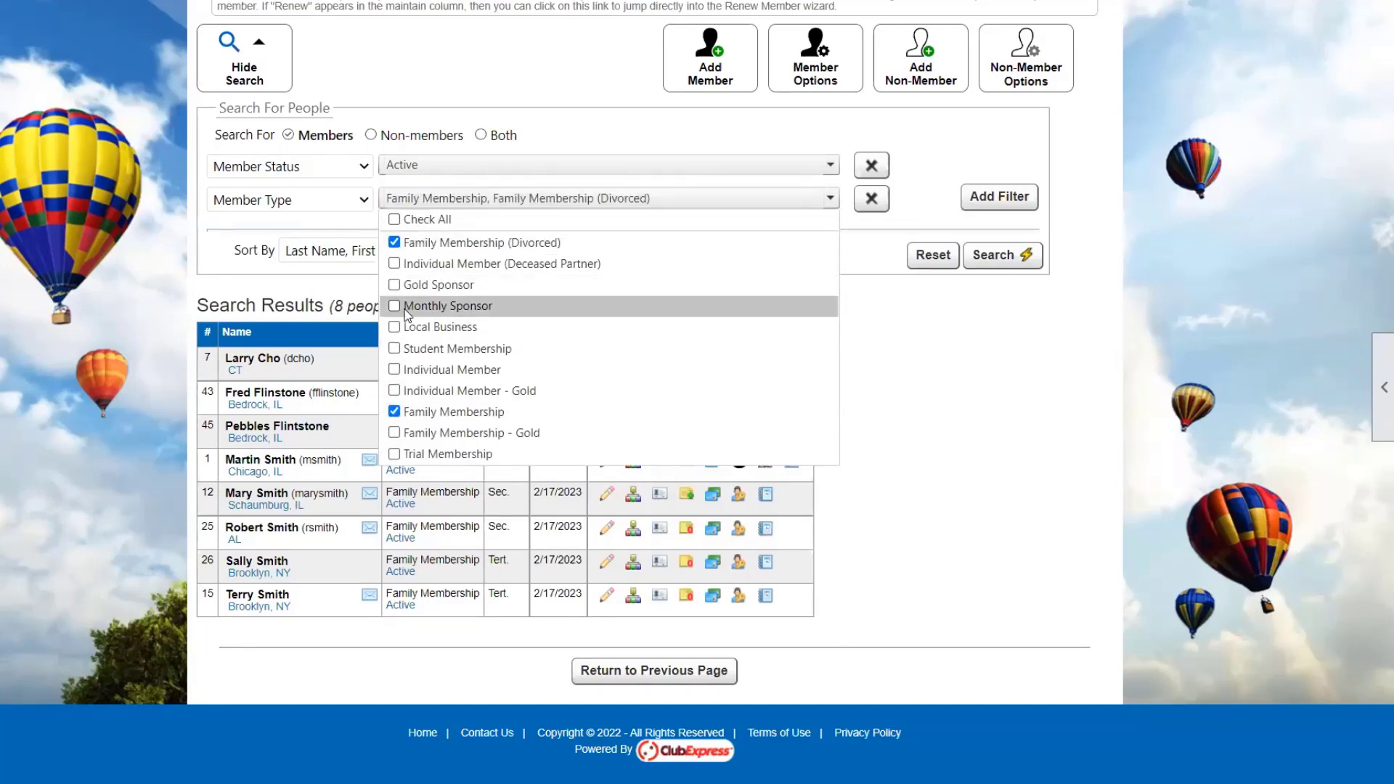
left_click(394, 411)
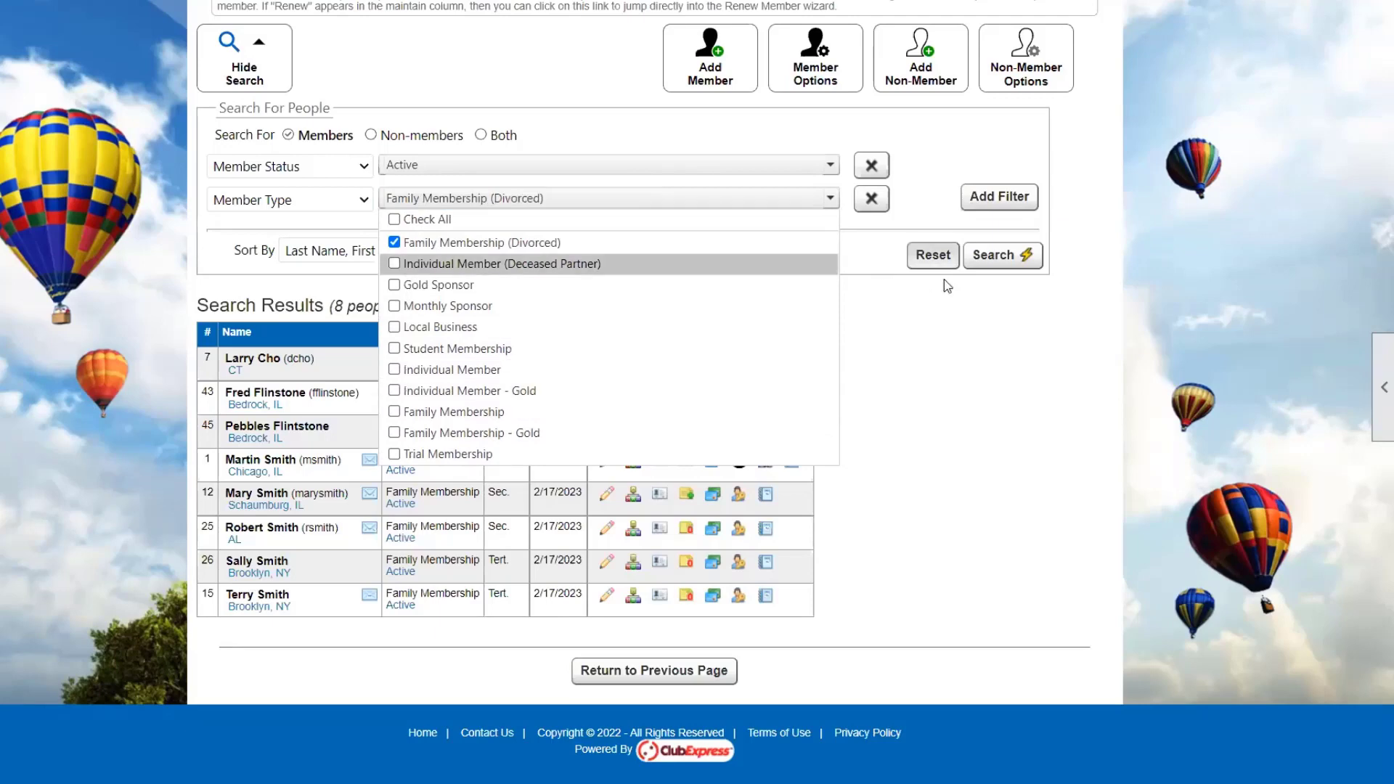
left_click(1016, 255)
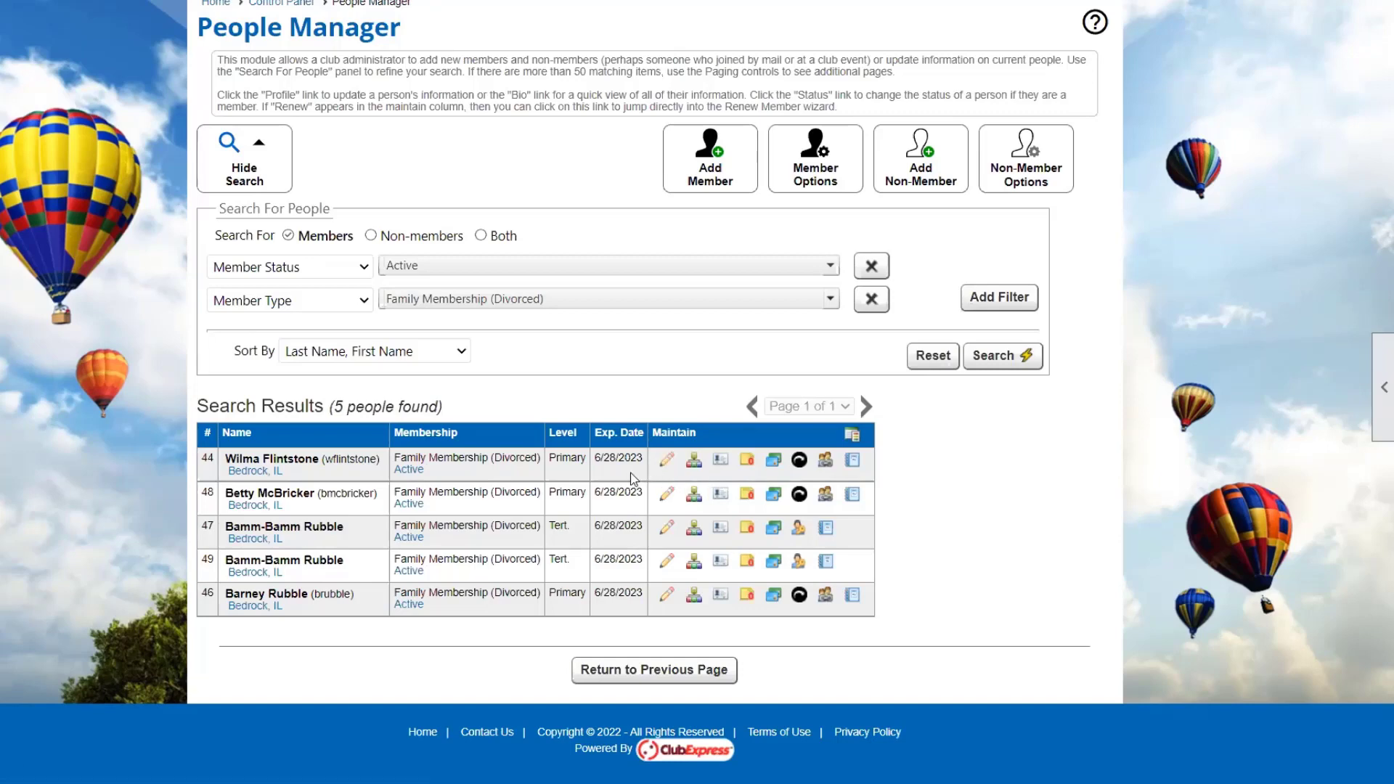
Switch the Member Type filter to Family Membership and rerun the search
left_click(462, 301)
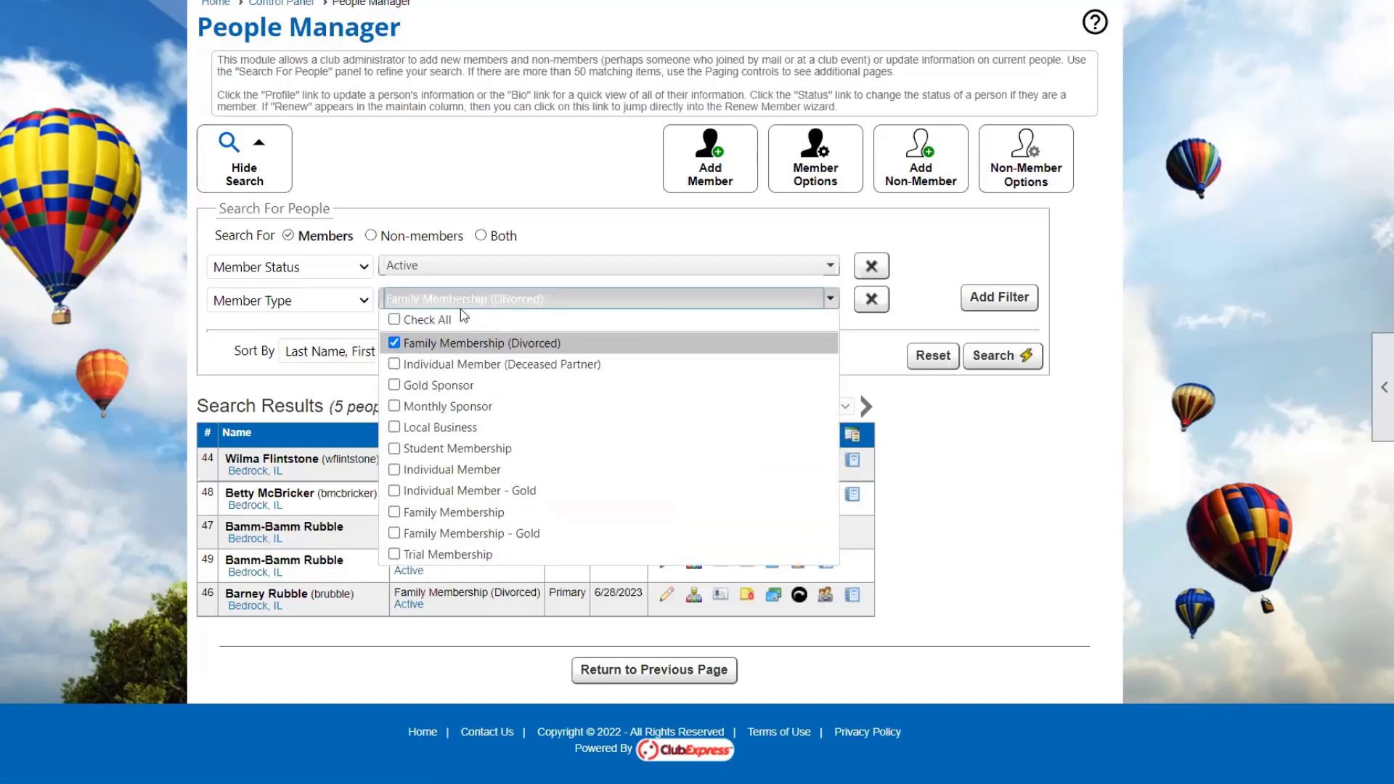
left_click(394, 344)
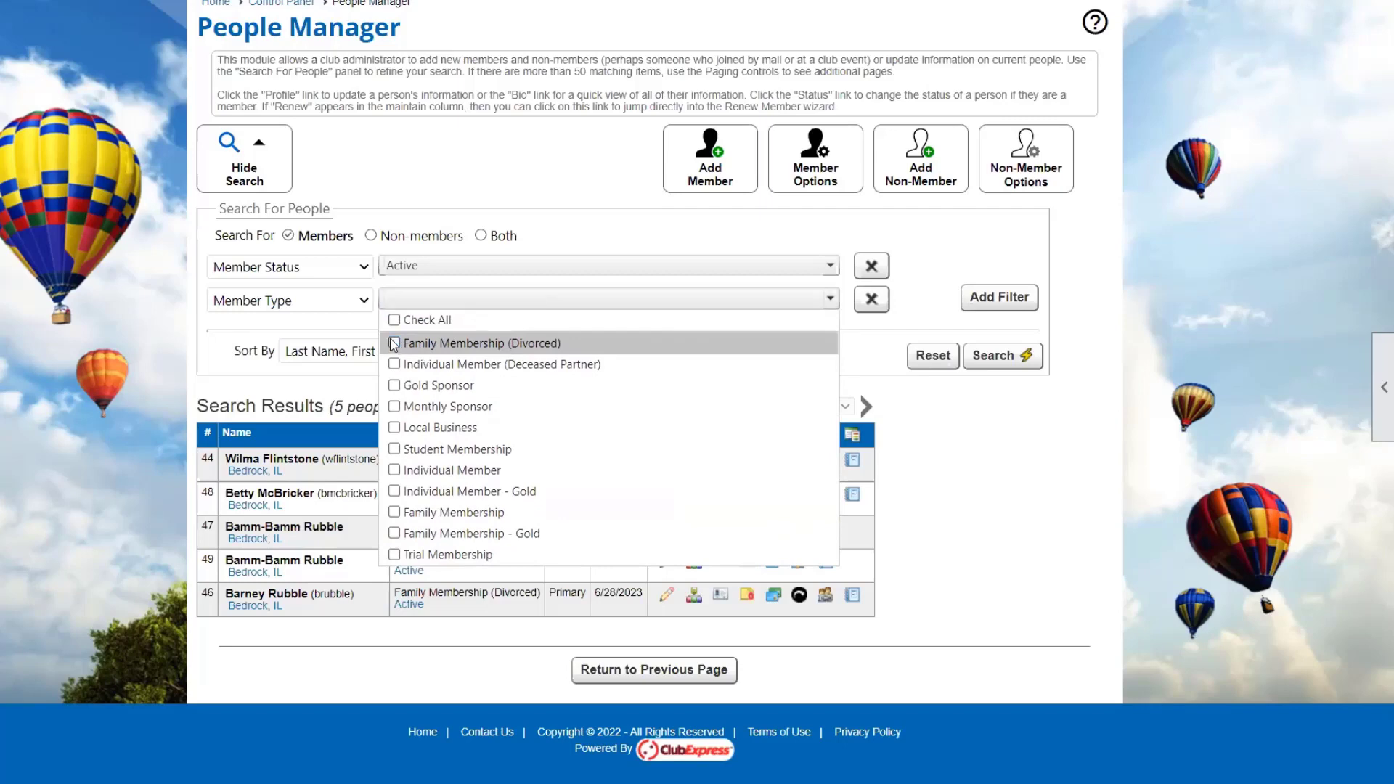
left_click(394, 513)
left_click(993, 355)
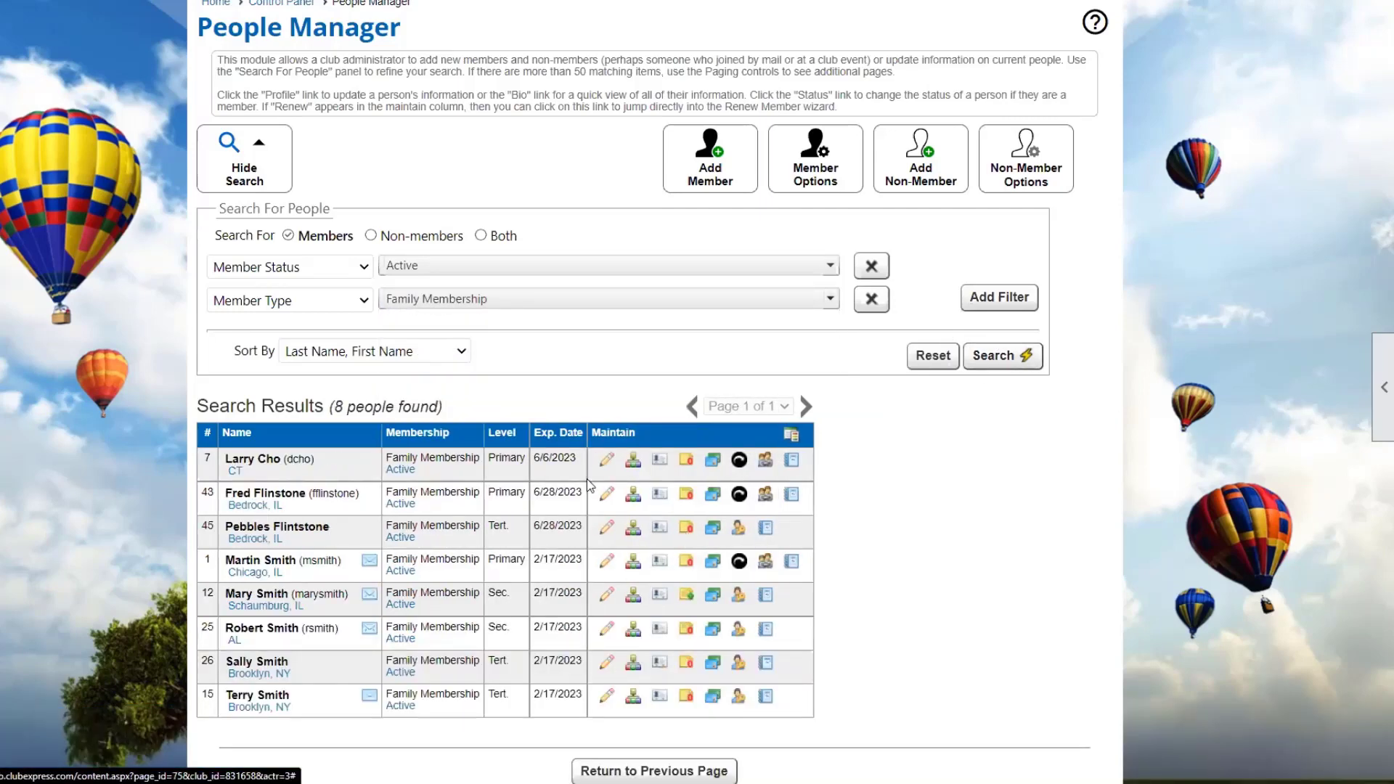
Change the primary member's type to Family Membership (Divorced), save, and return to the results
left_click(611, 493)
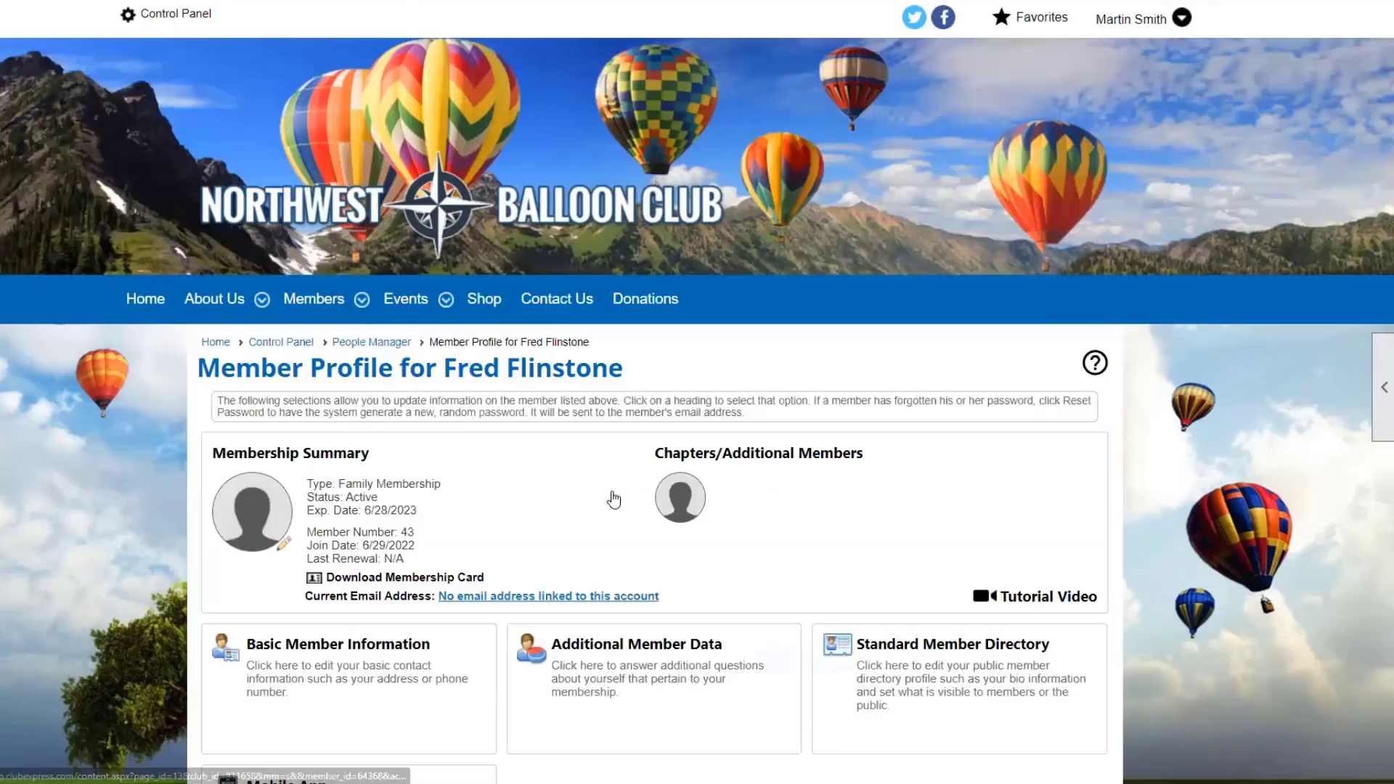
scroll(662, 473, "down", 5)
scroll(659, 466, "down", 1)
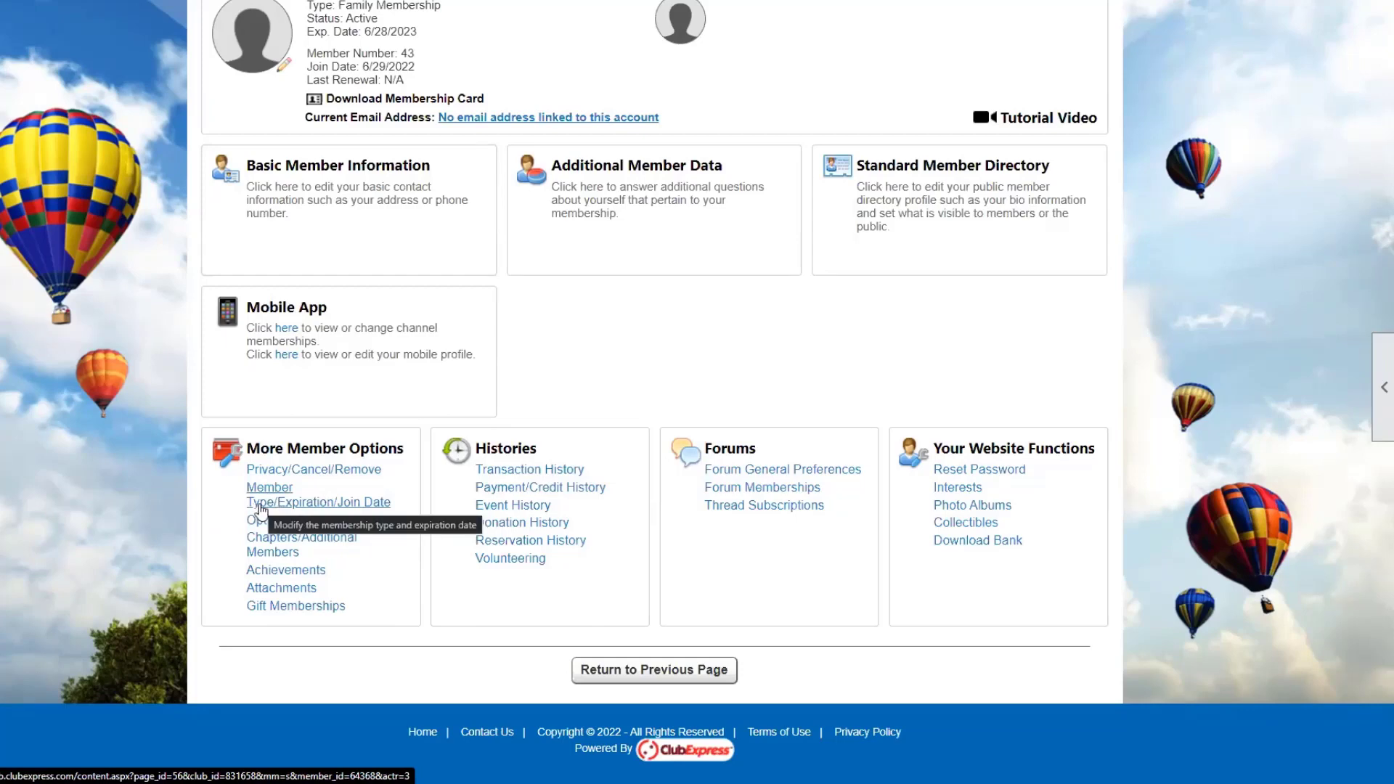
left_click(261, 509)
left_click(380, 468)
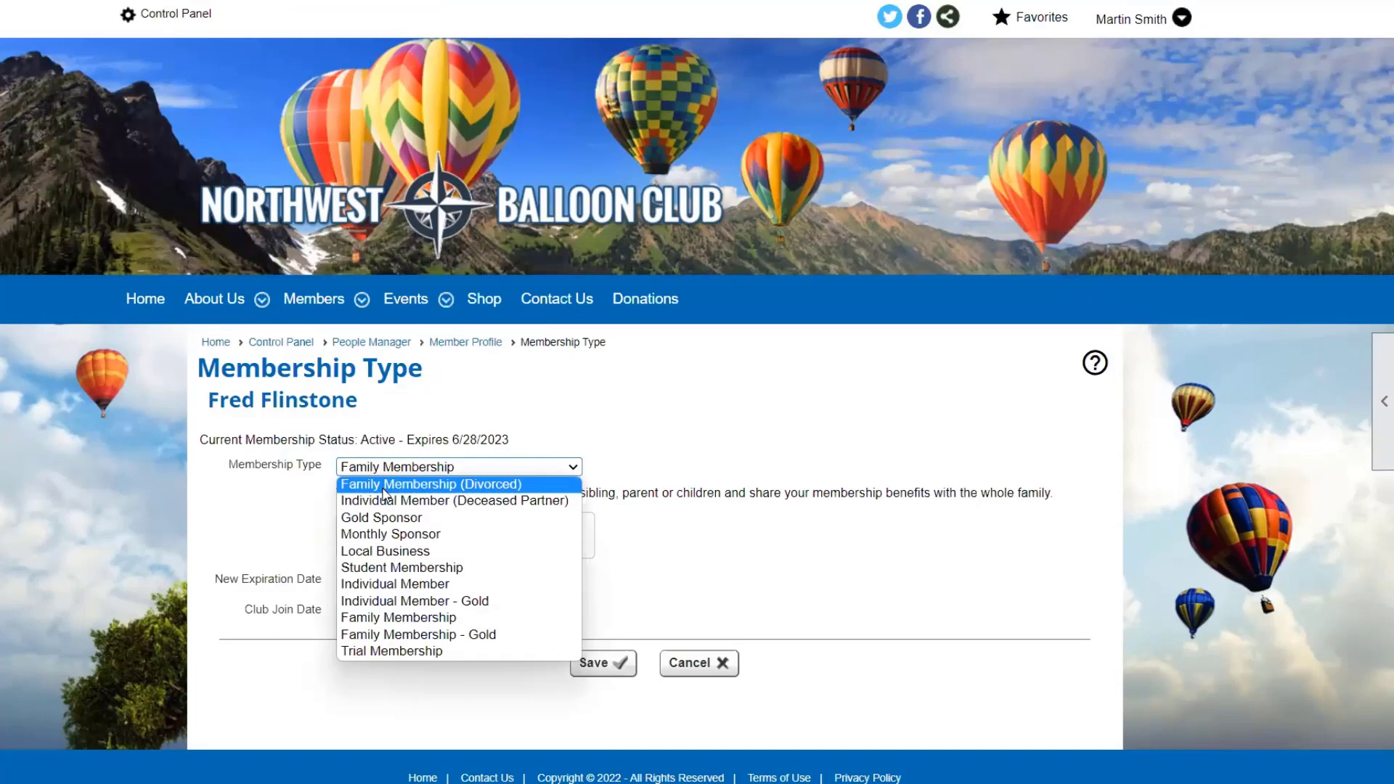
left_click(384, 485)
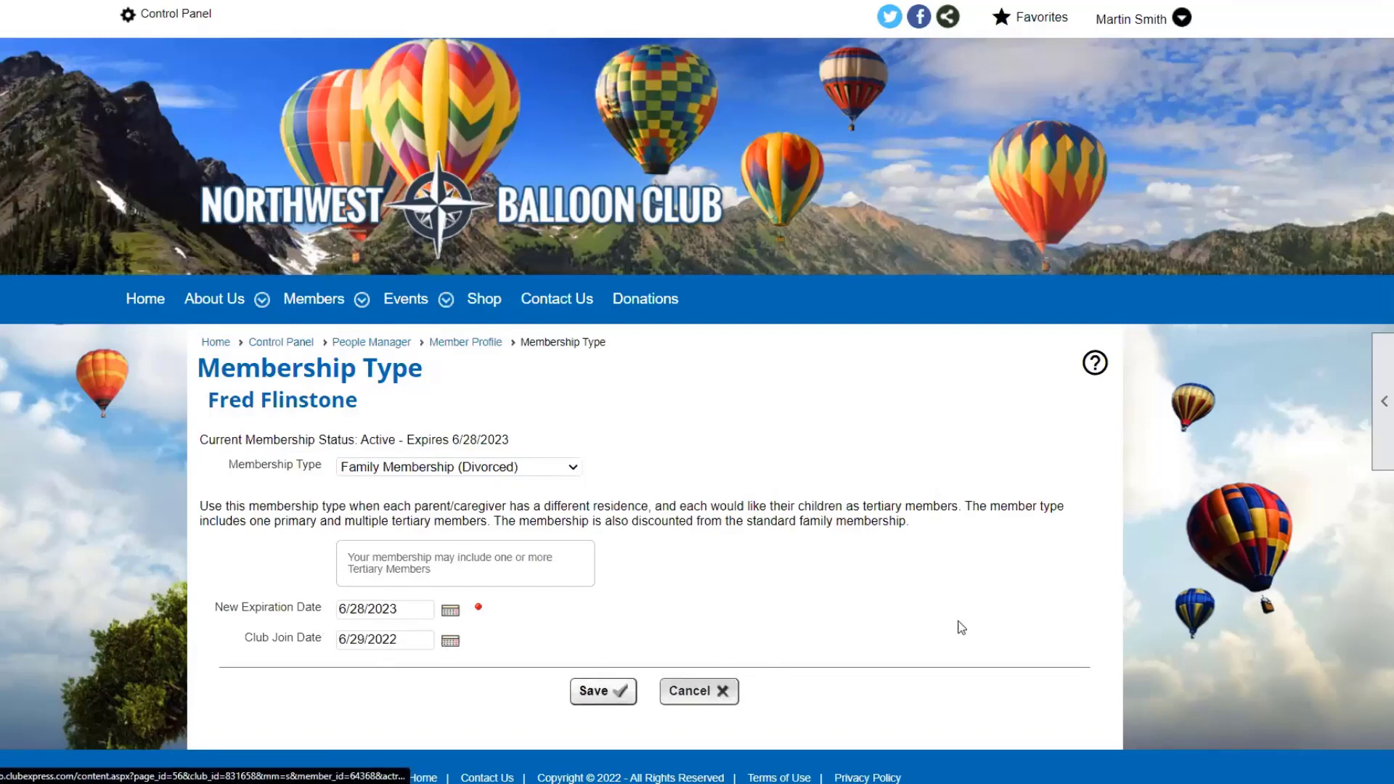
left_click(657, 448)
scroll(907, 482, "down", 1)
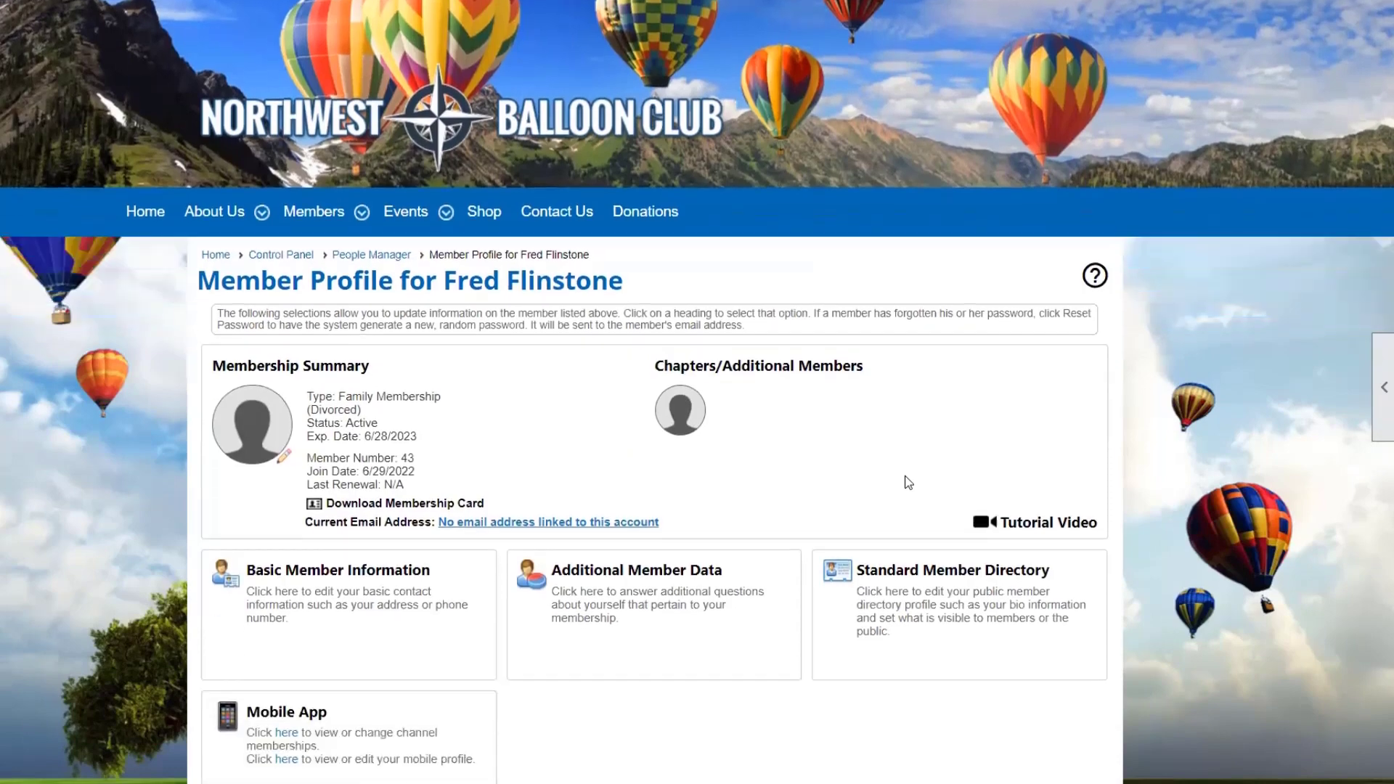
scroll(907, 482, "down", 3)
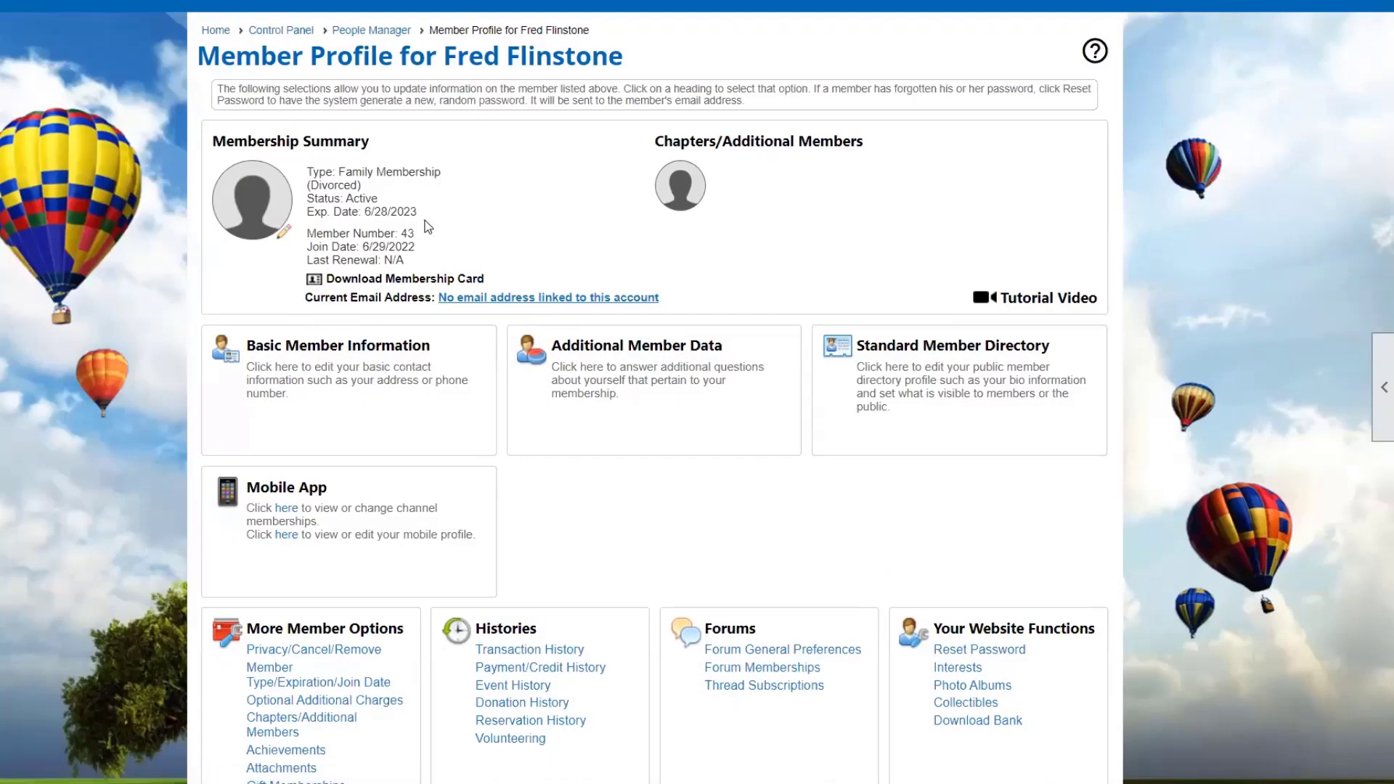
left_click(340, 36)
Advance the slideshow to the Scenario #4 slide on past-due members
scroll(703, 221, "down", 4)
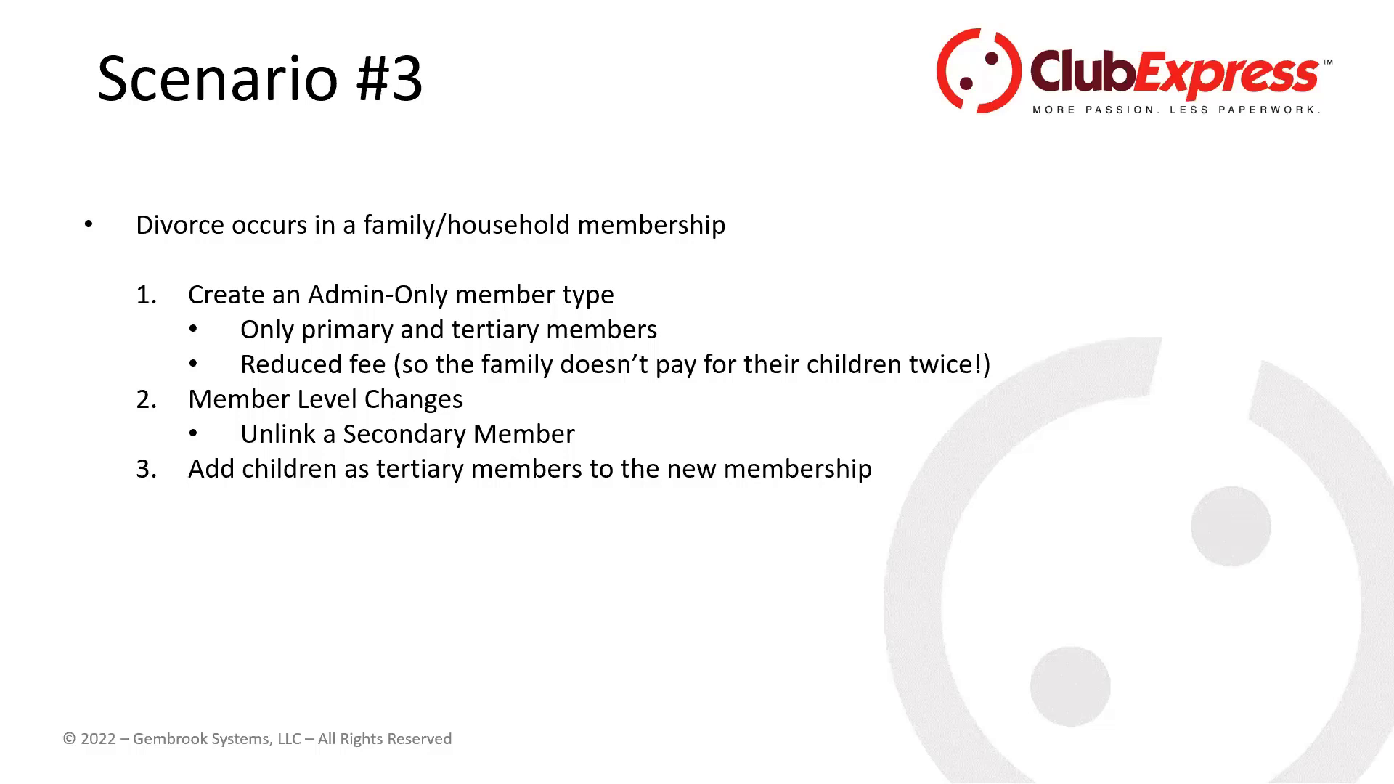
key("Right")
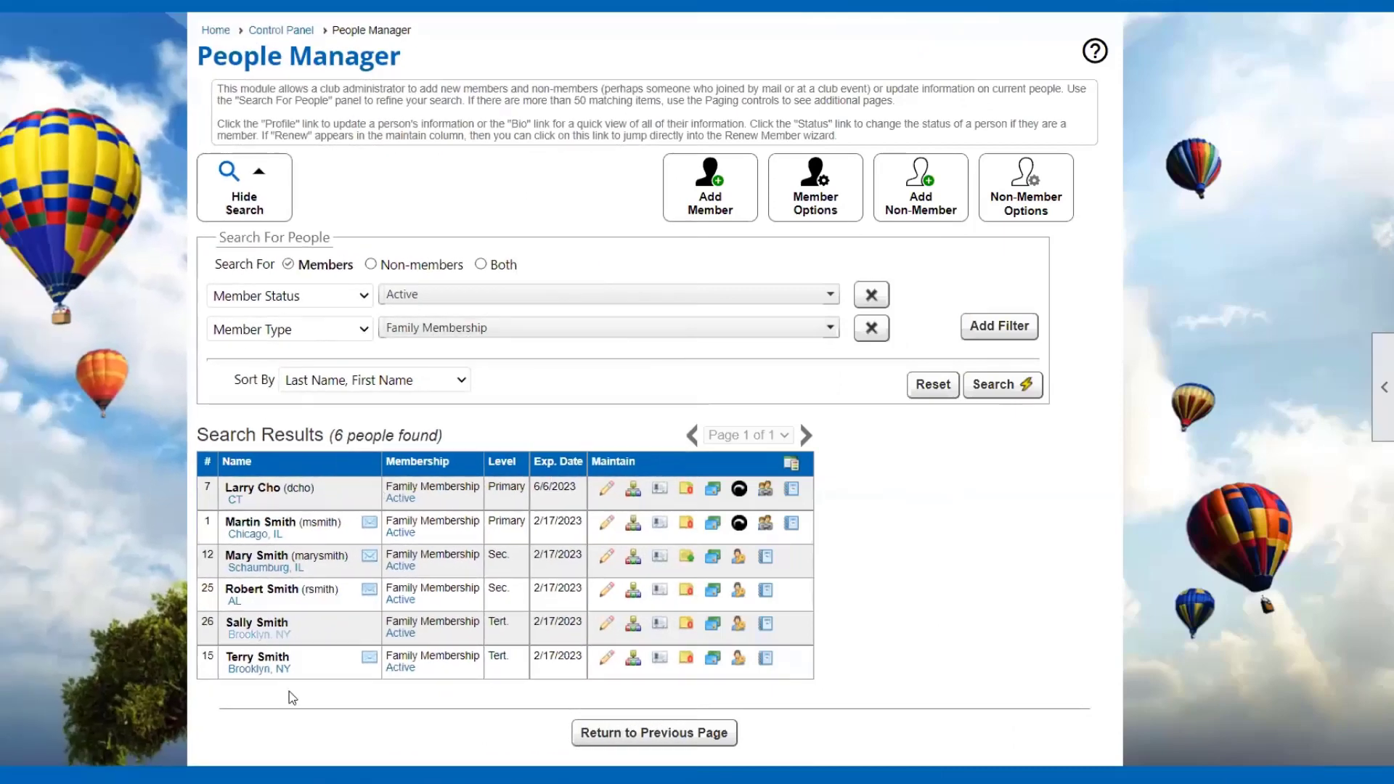
Reset the People Manager filters and search, listing all 38 active and expired members
scroll(508, 675, "down", 1)
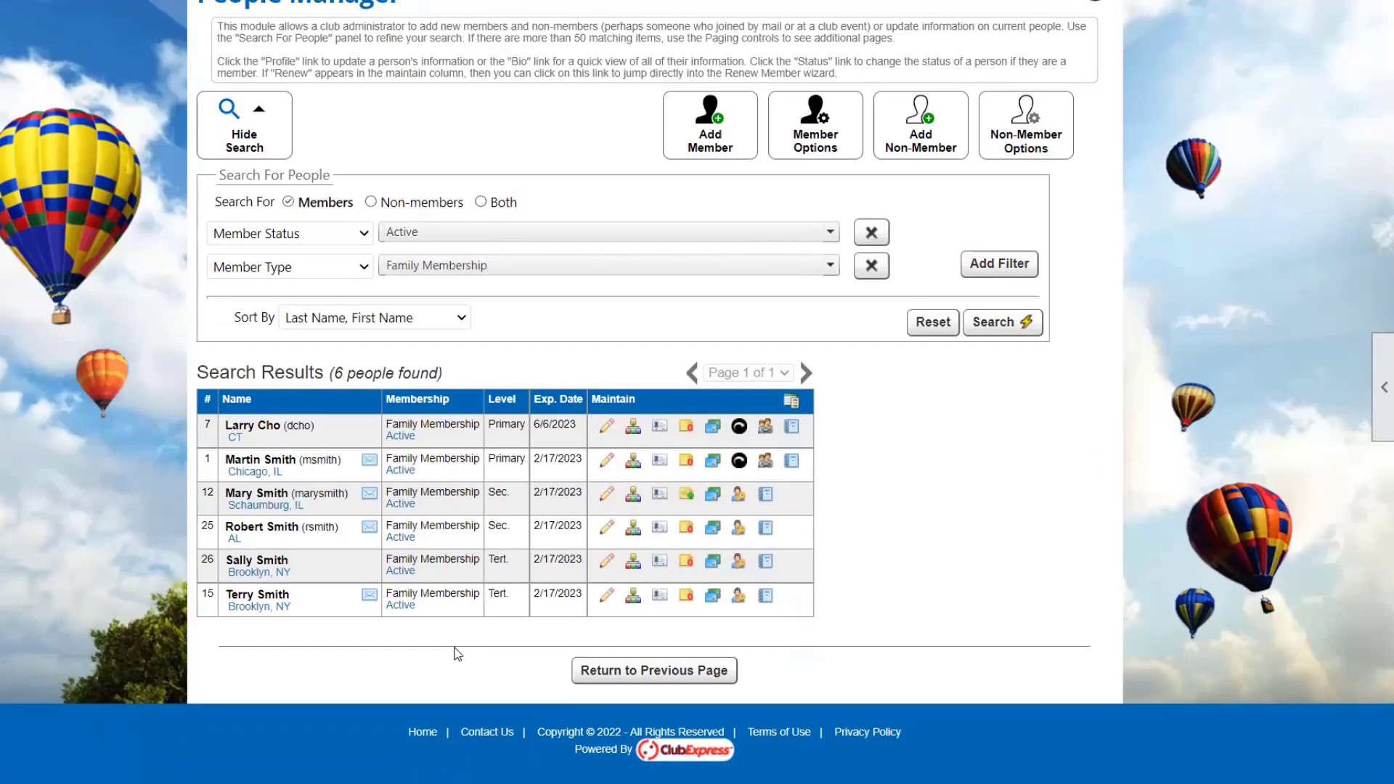
left_click(937, 320)
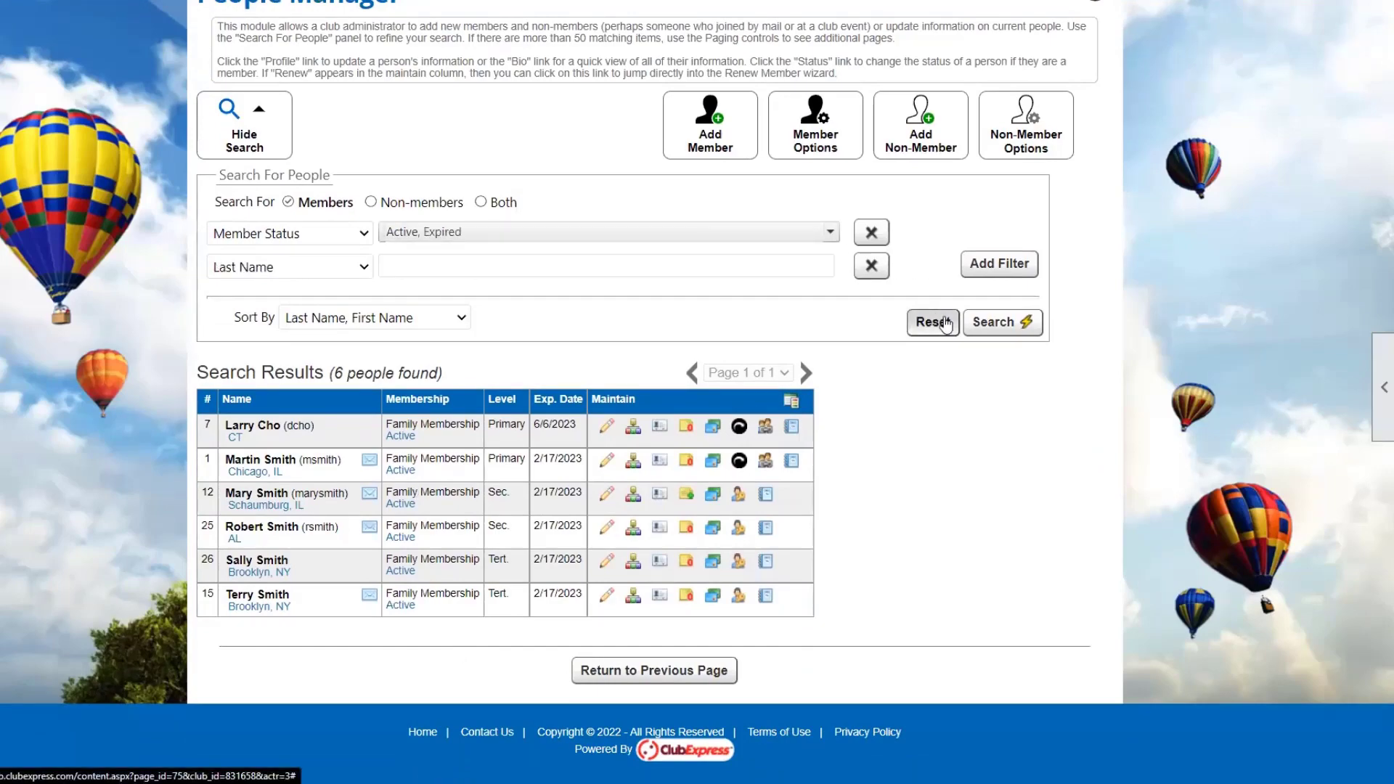
left_click(1022, 321)
scroll(762, 444, "down", 4)
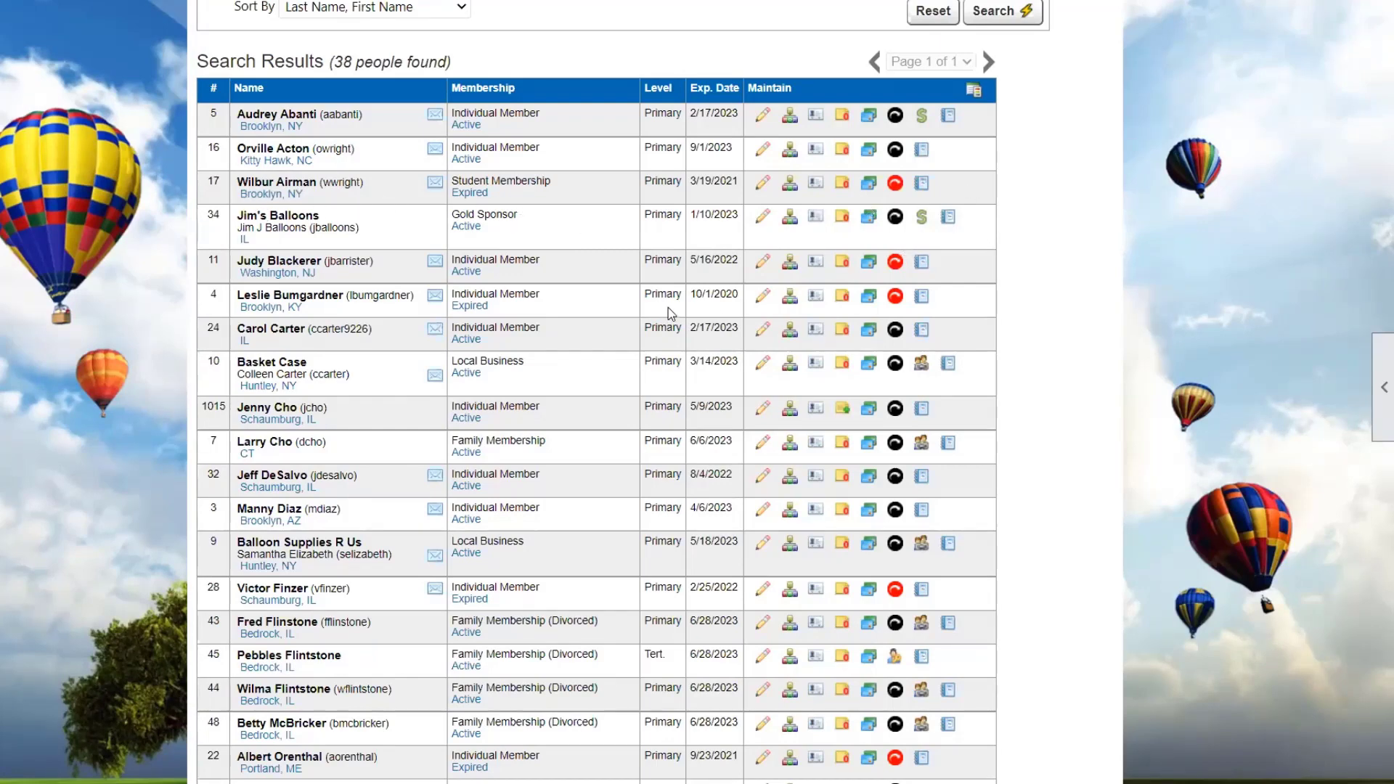
Set the Gold Sponsor member's status to Freeze and save, leaving 37 members listed
left_click(465, 229)
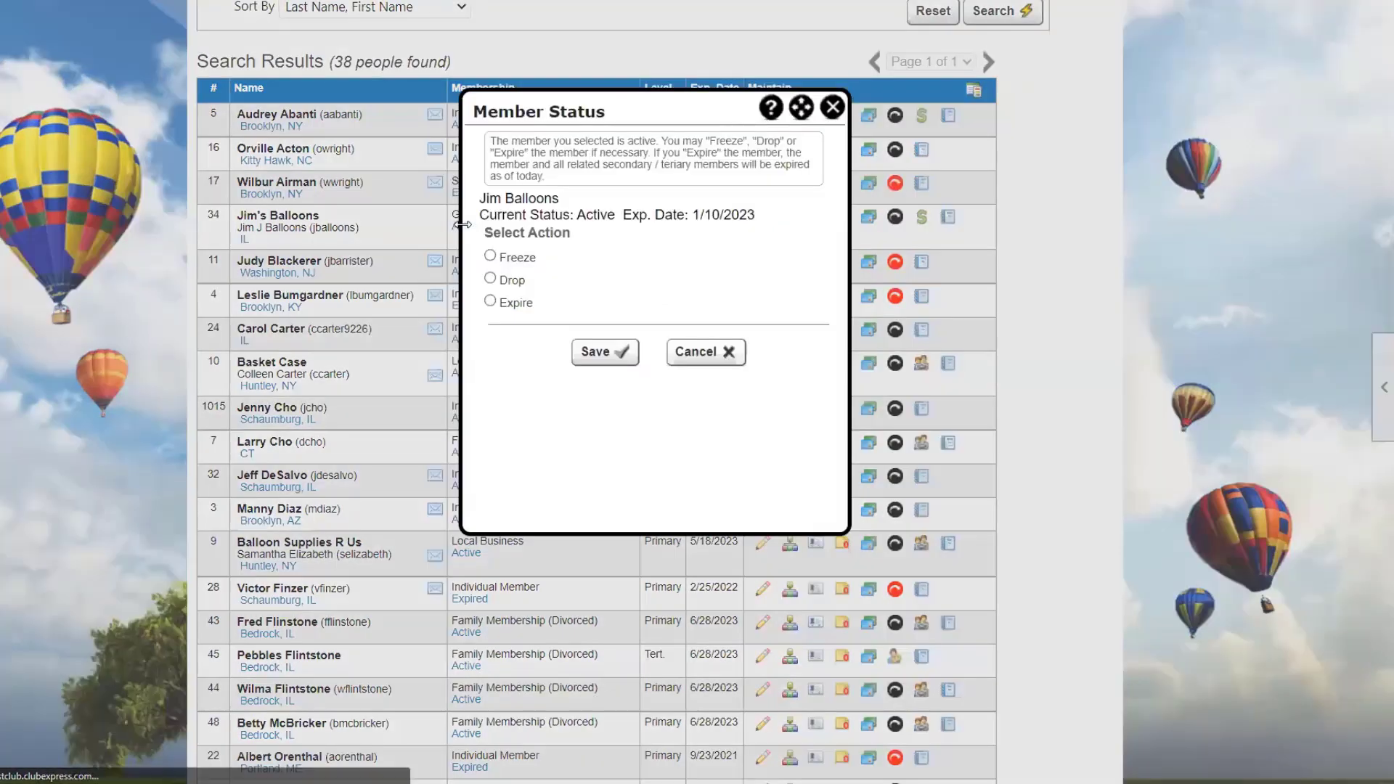
left_click(512, 261)
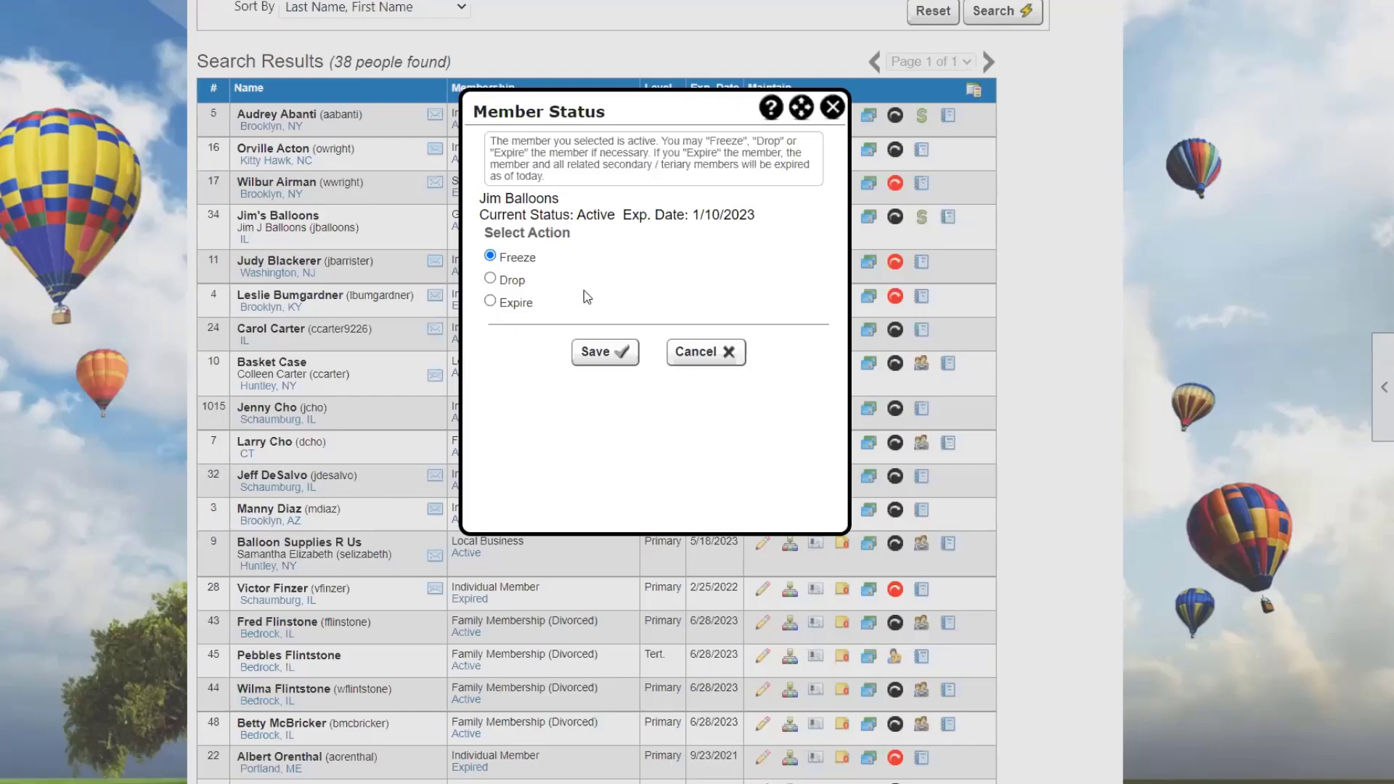
left_click(600, 349)
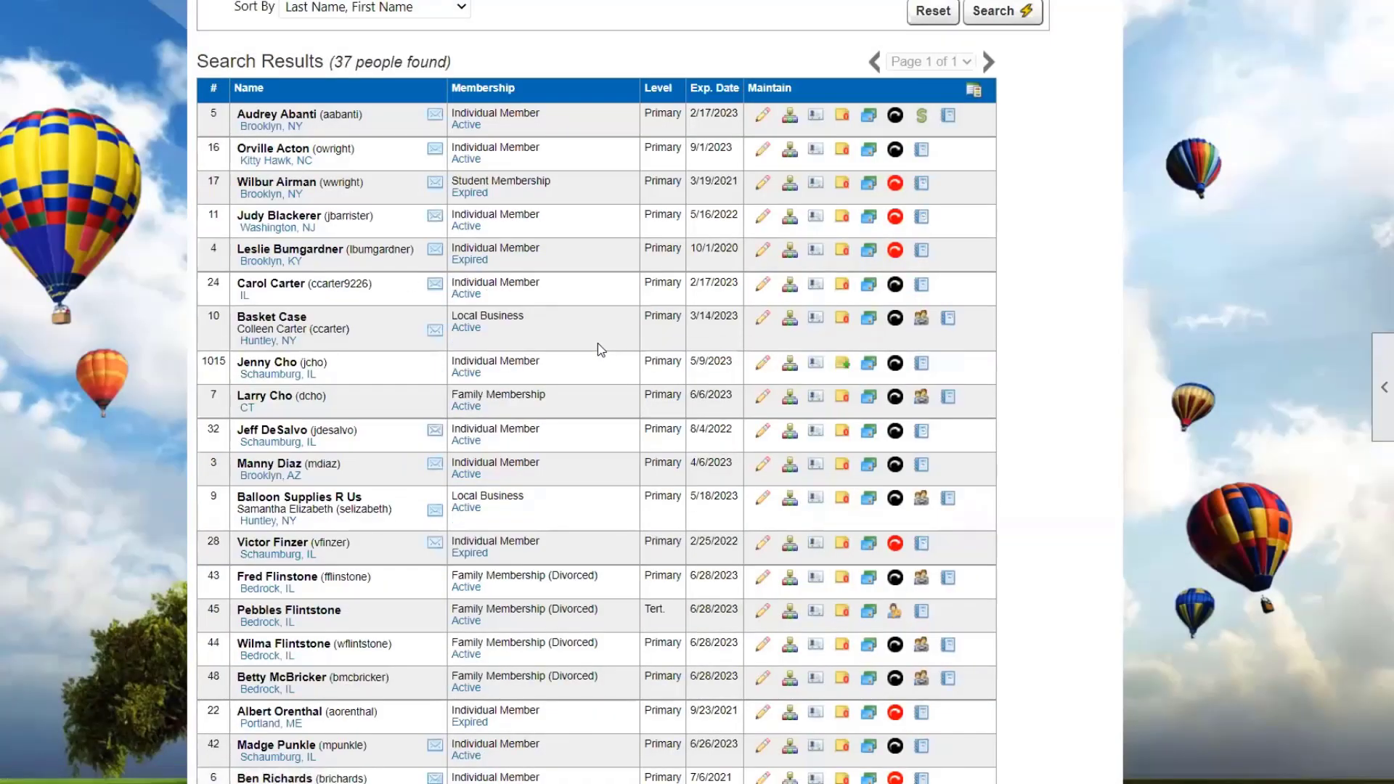
scroll(566, 336, "up", 3)
Change the Member Status filter from Active and Expired to Frozen only
left_click(518, 135)
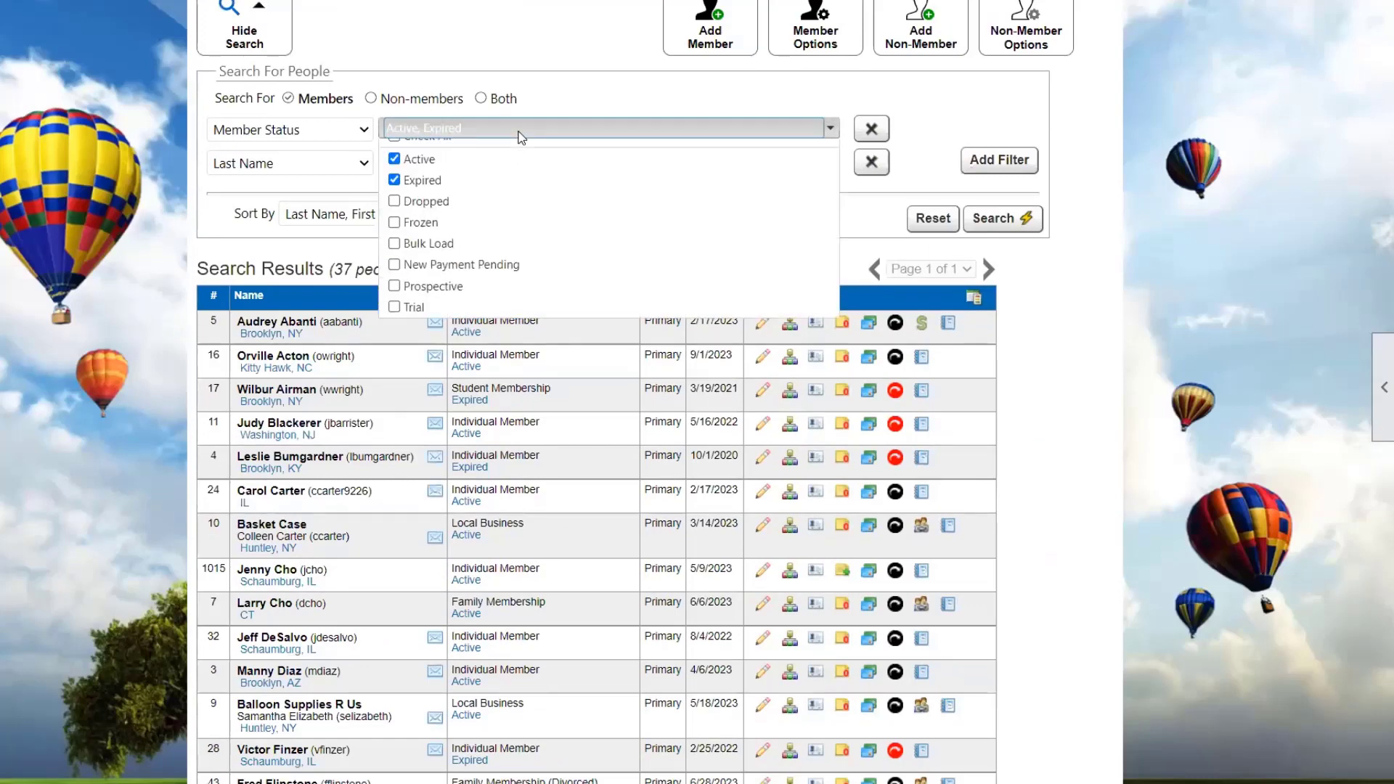
left_click(394, 173)
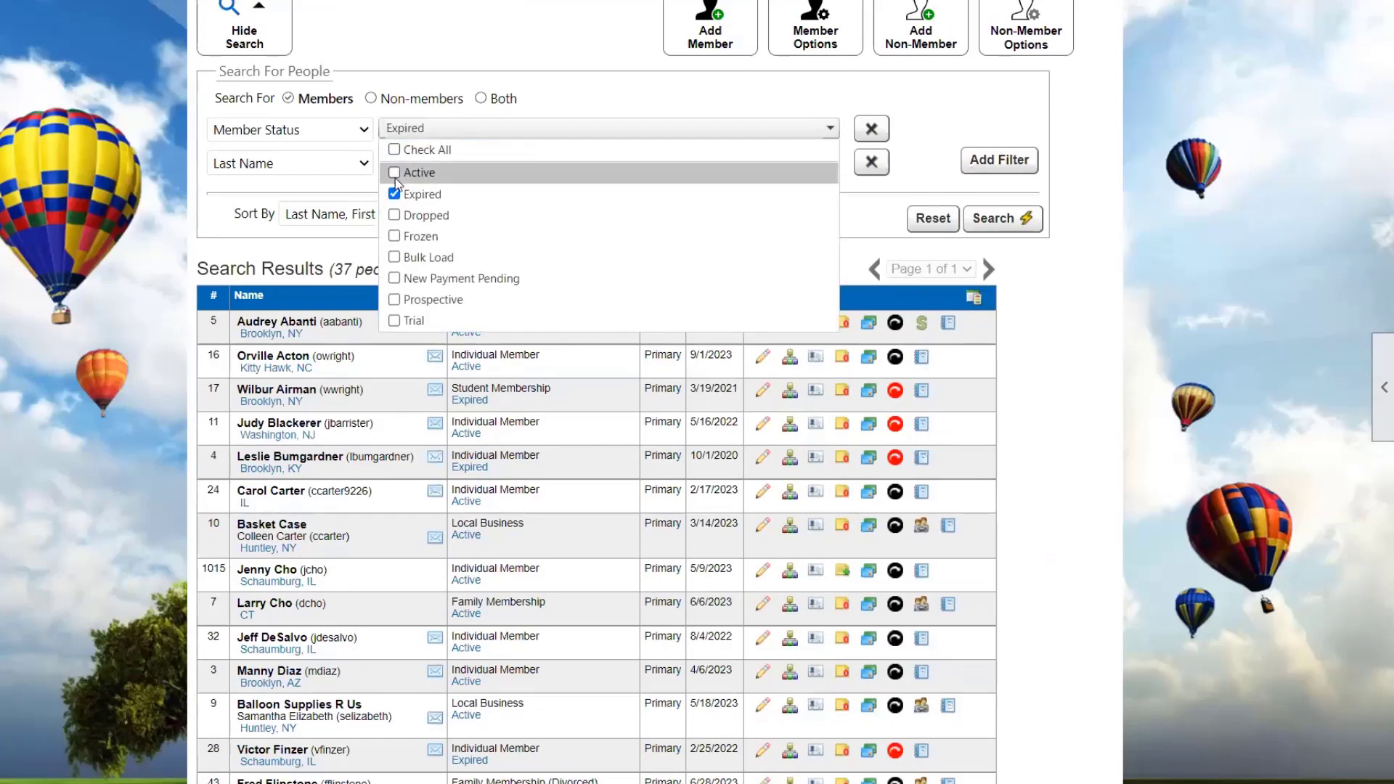
left_click(395, 190)
left_click(395, 237)
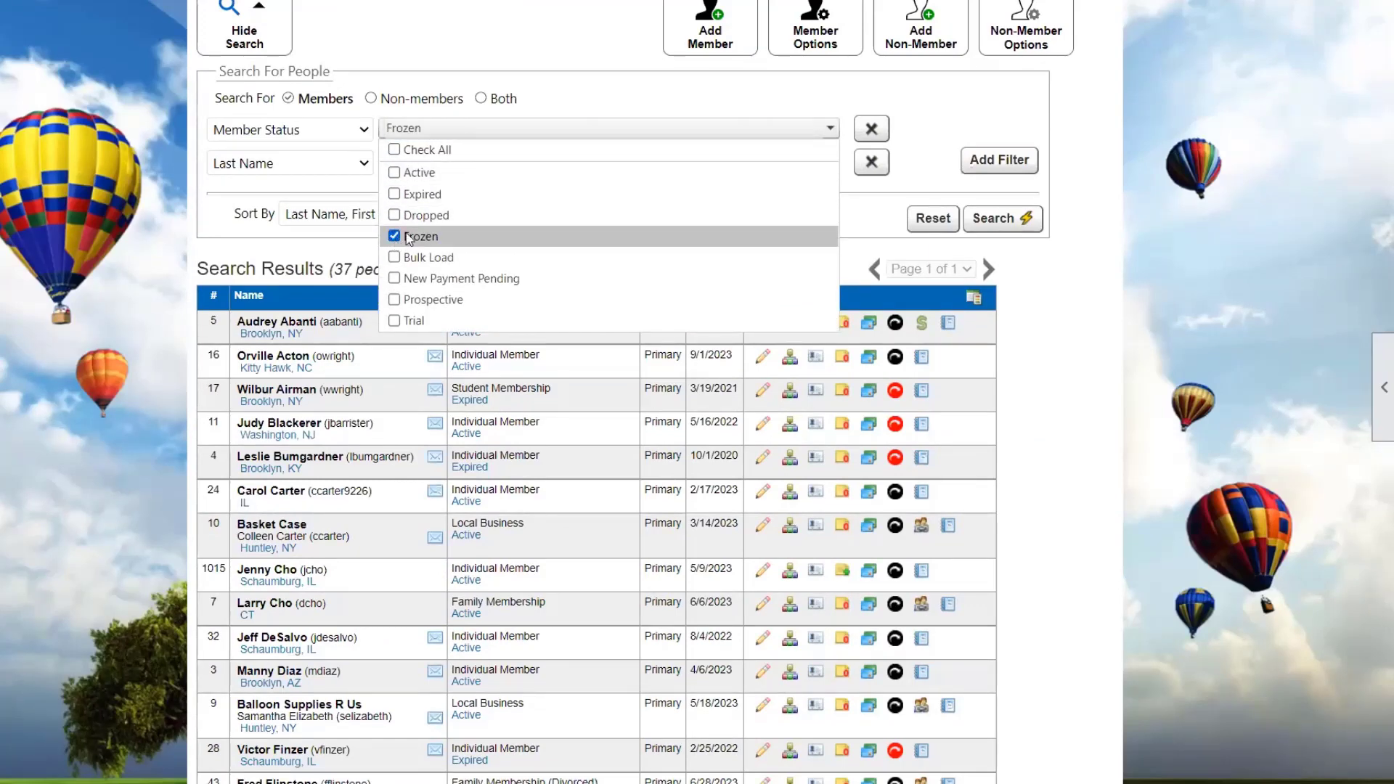
left_click(890, 155)
Search for frozen members and view the Gold Sponsor's status options without reinstating
left_click(1002, 218)
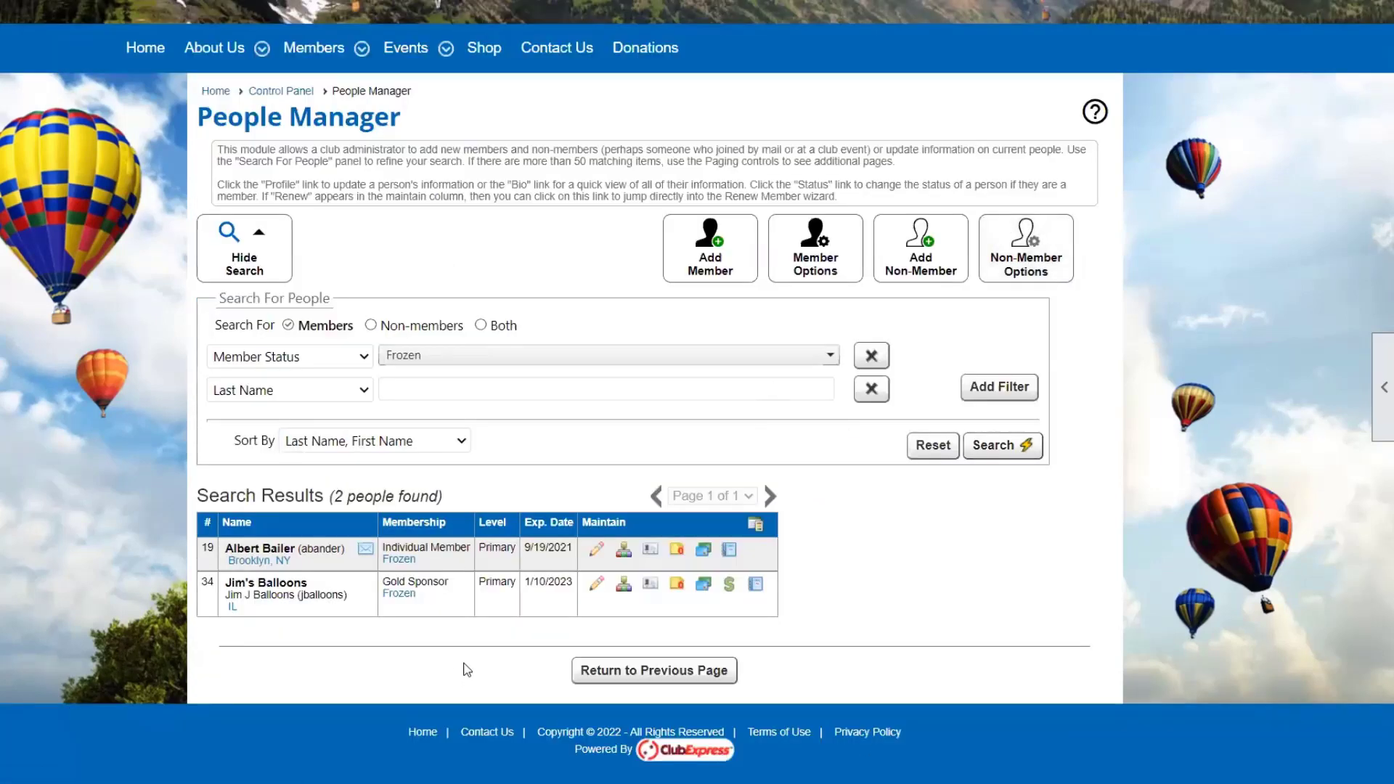
left_click(400, 594)
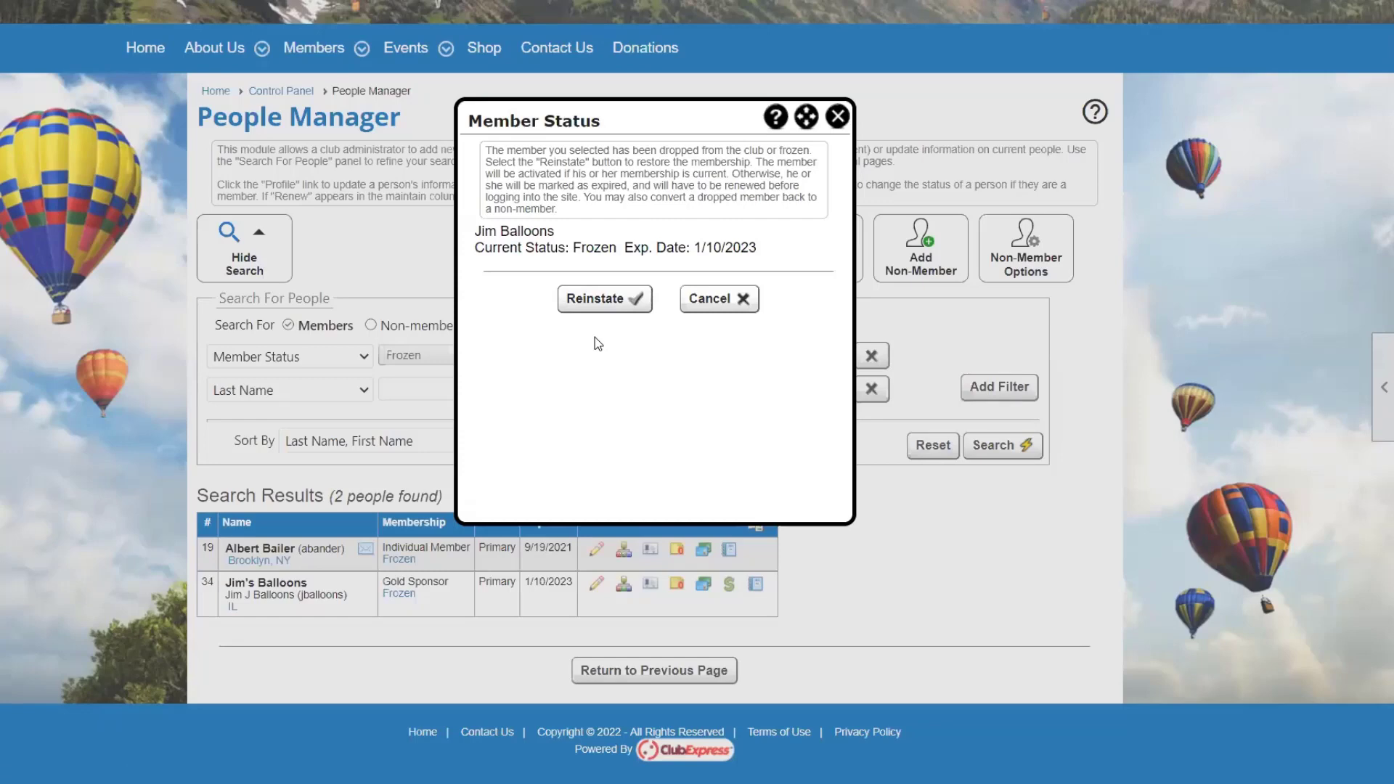
left_click(836, 117)
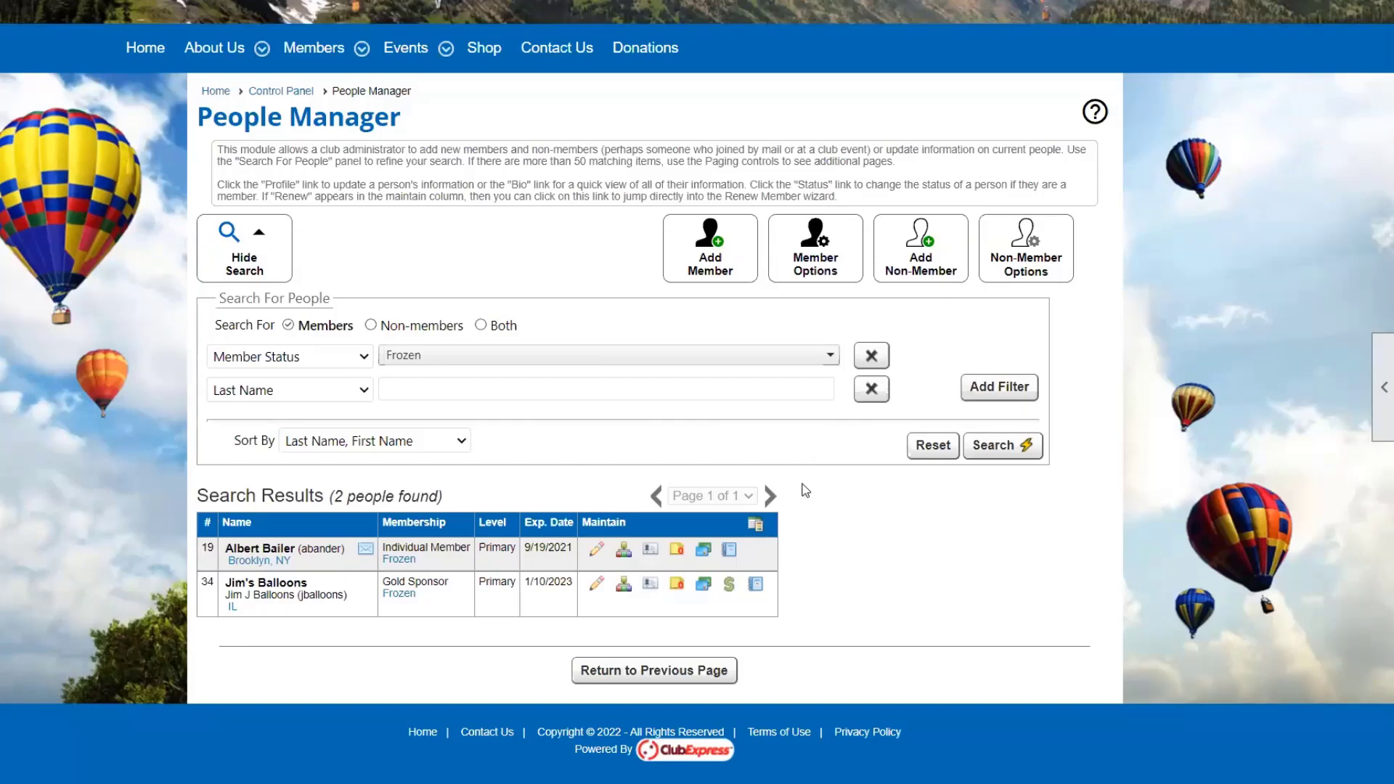
Go to the Control Panel's Money tab and bring up the nine unpaid transactions
left_click(755, 524)
scroll(367, 379, "up", 4)
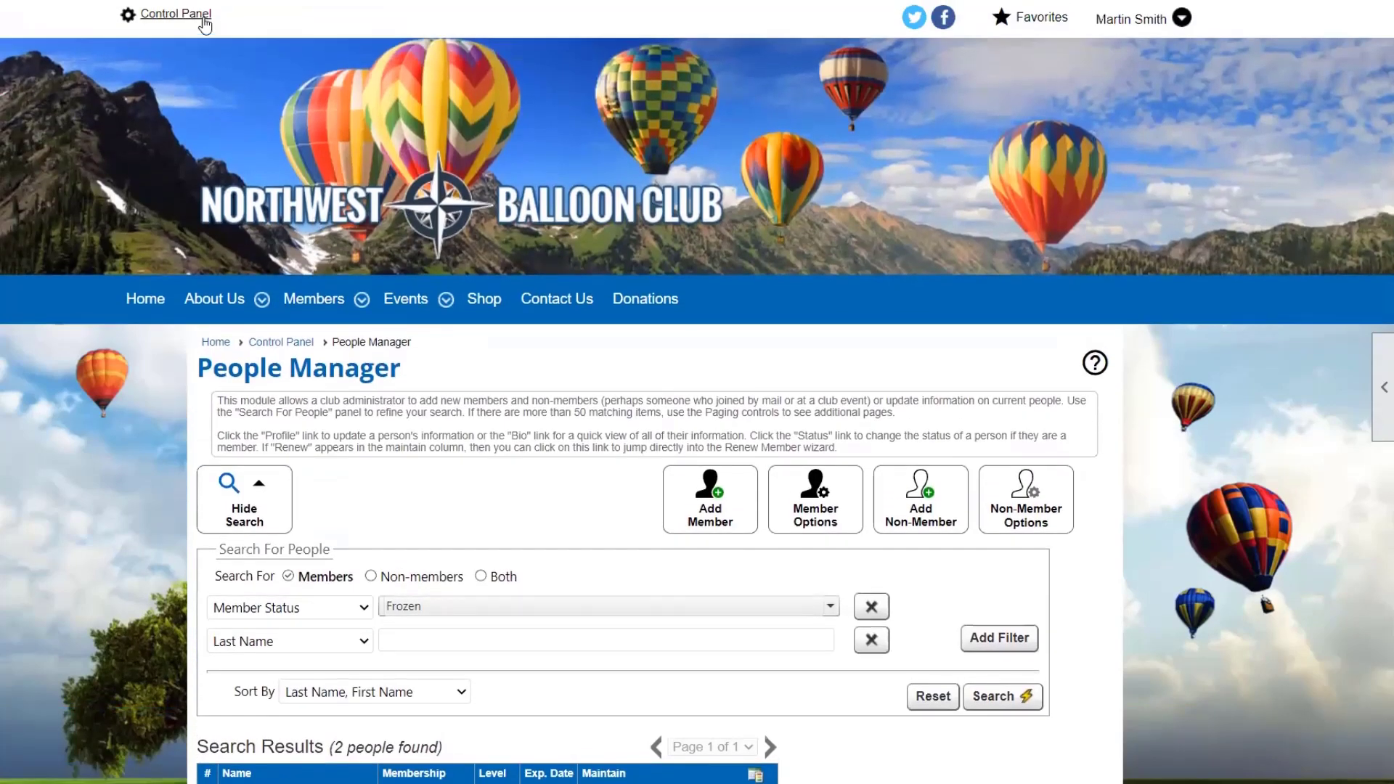
left_click(204, 21)
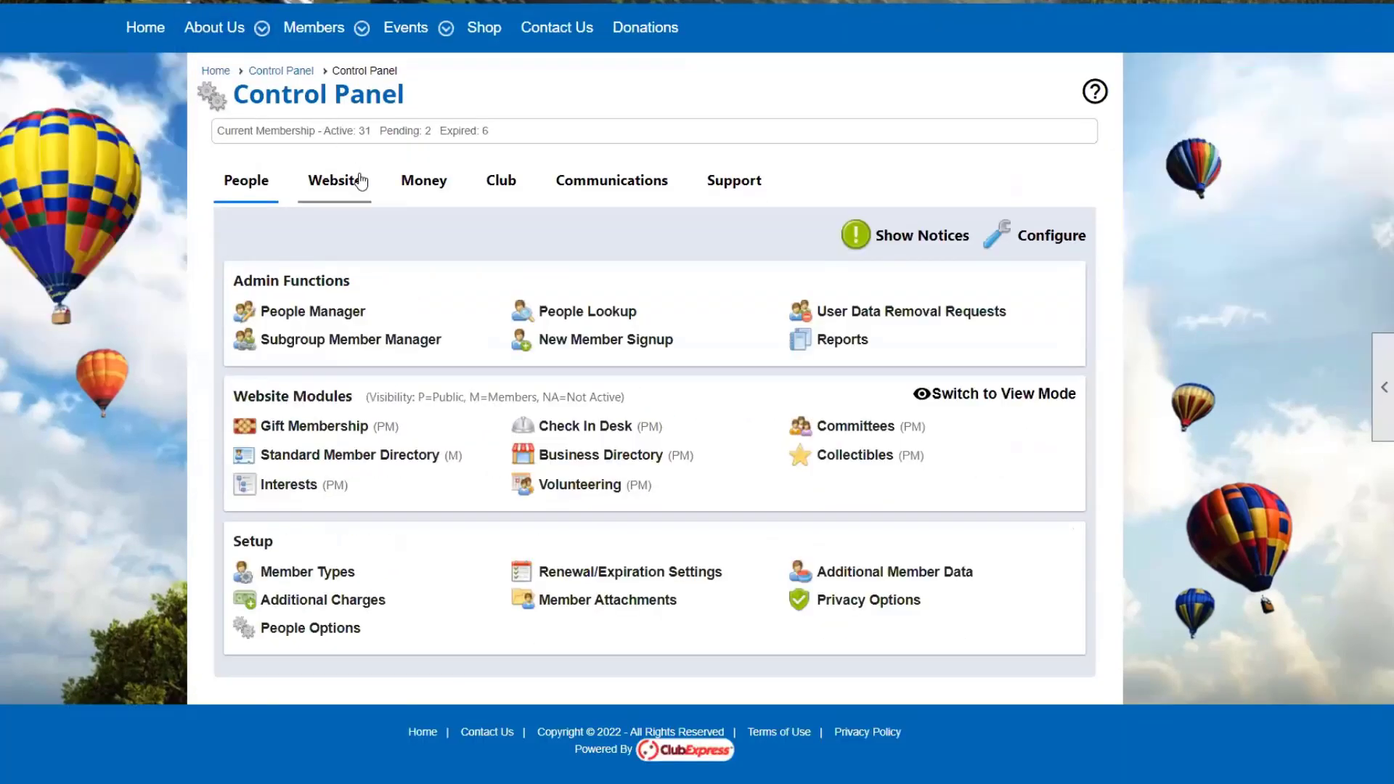
left_click(433, 187)
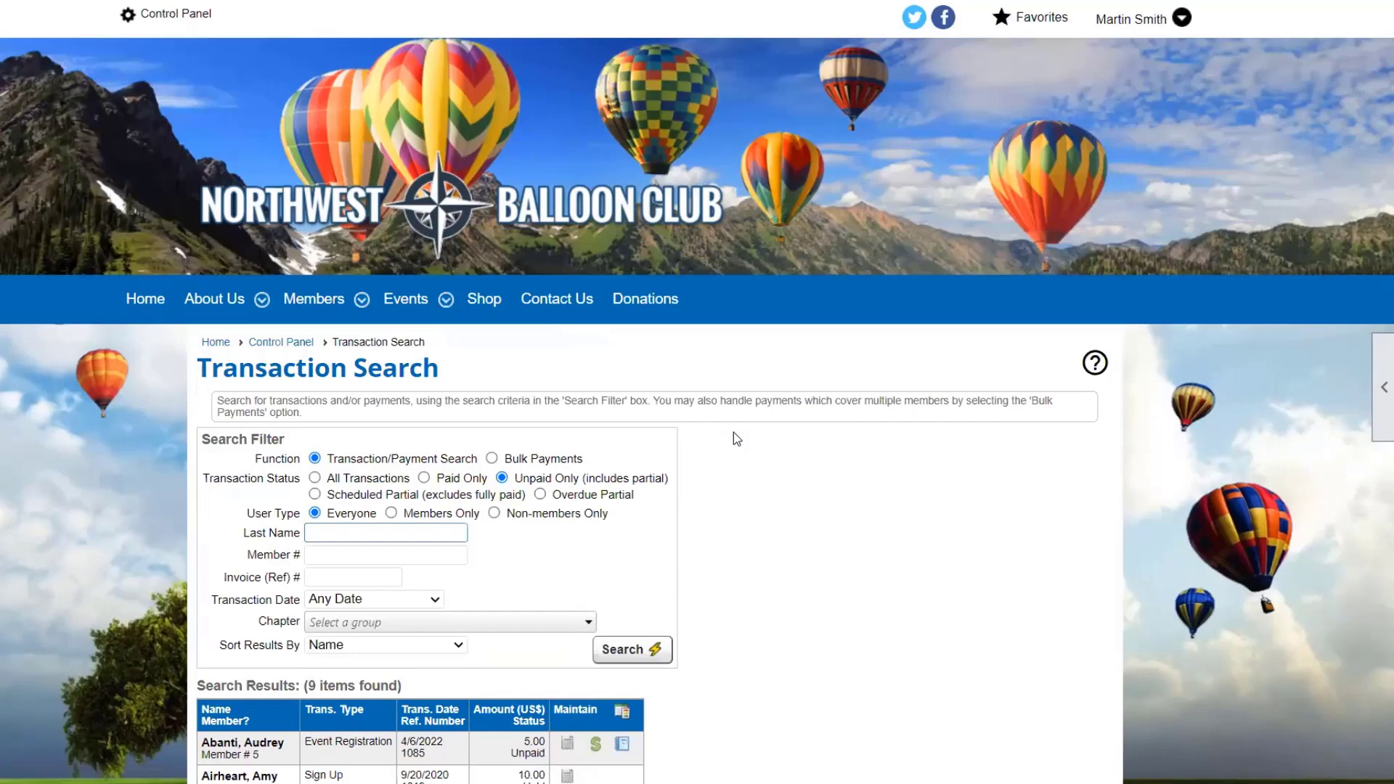
scroll(733, 432, "down", 5)
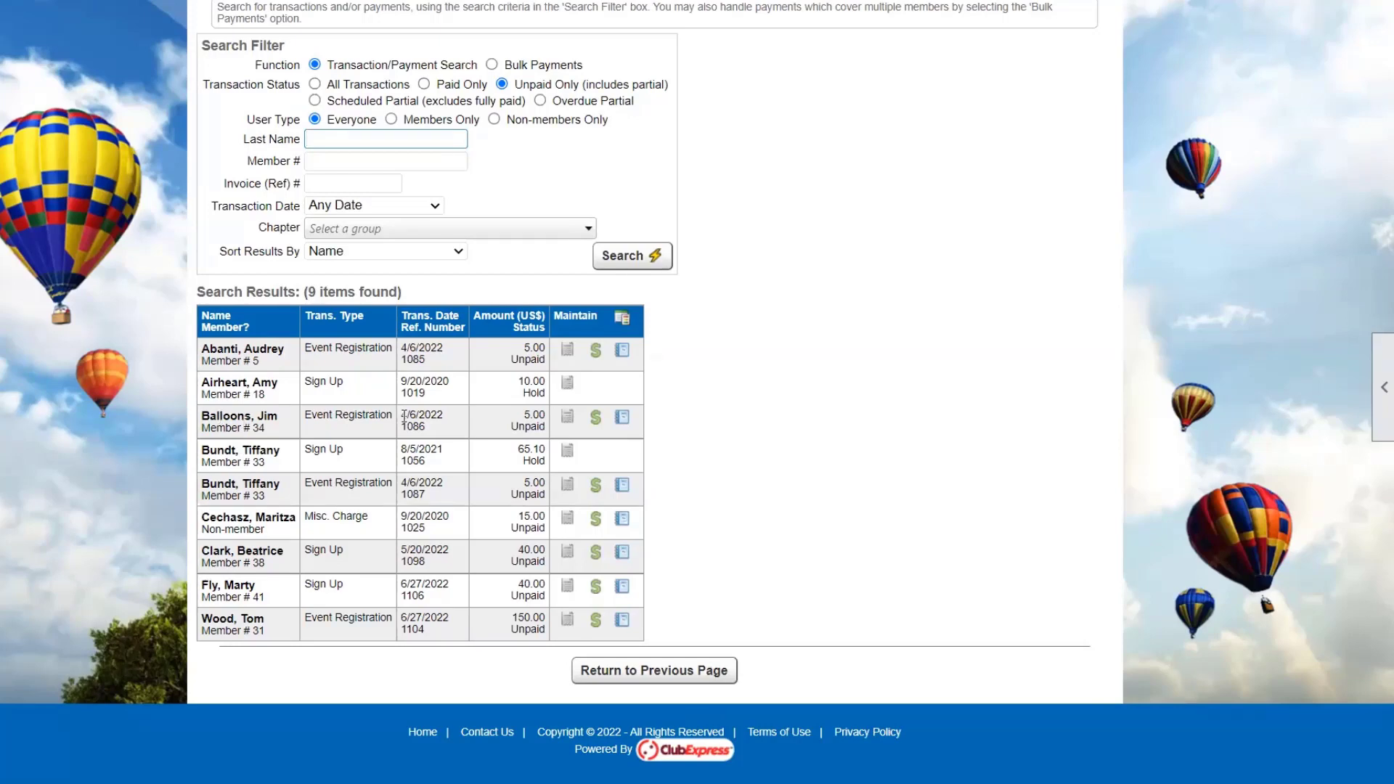
Dismiss the bulk invoice report choices and return from Transaction Search to the Control Panel
left_click(628, 425)
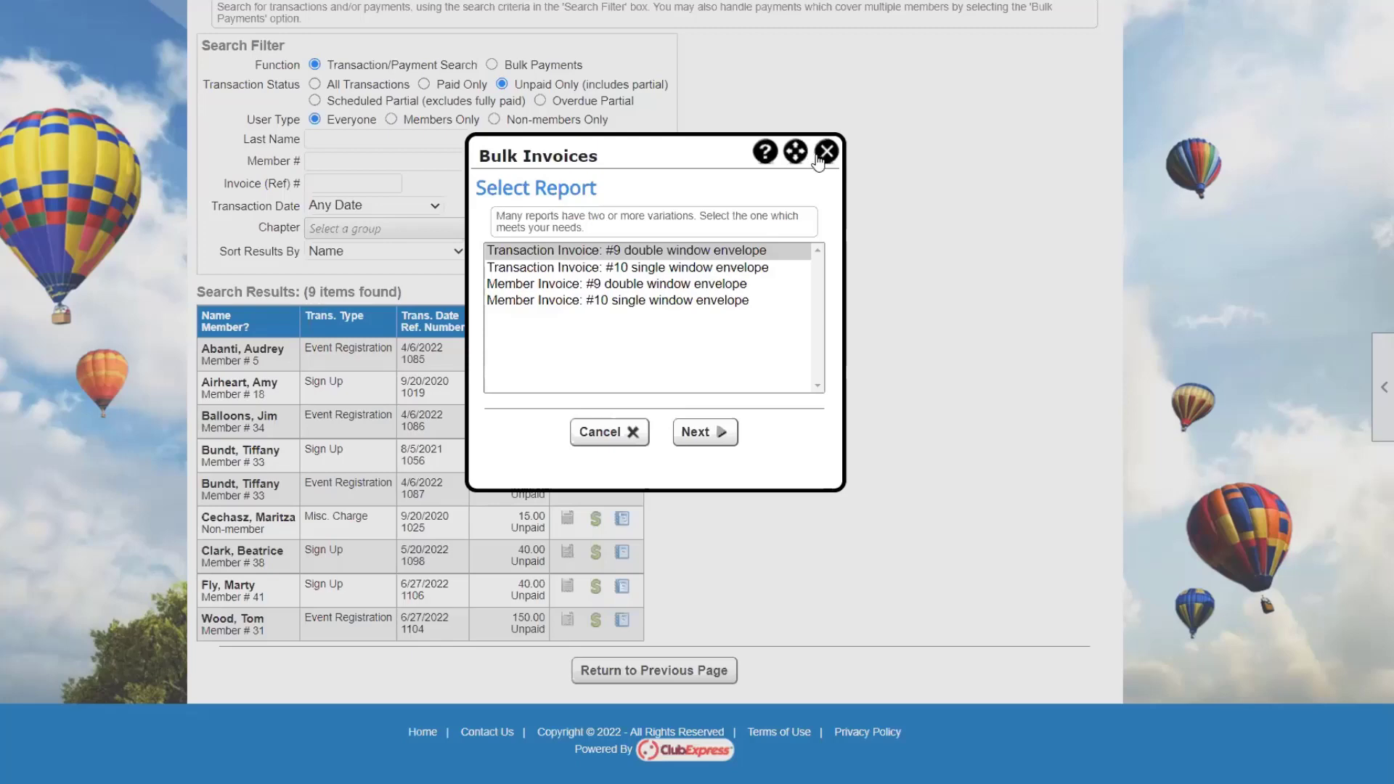
left_click(823, 157)
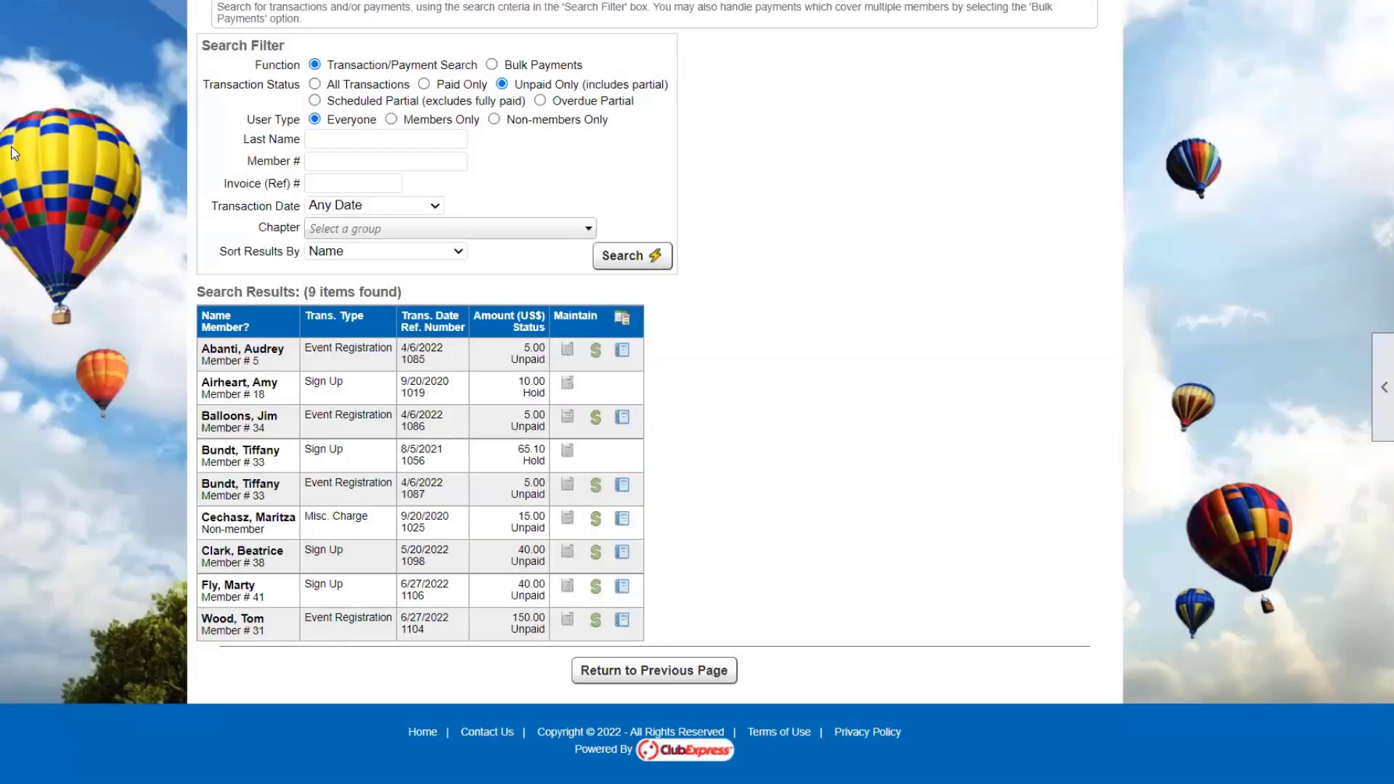
scroll(707, 210, "up", 4)
scroll(708, 211, "up", 2)
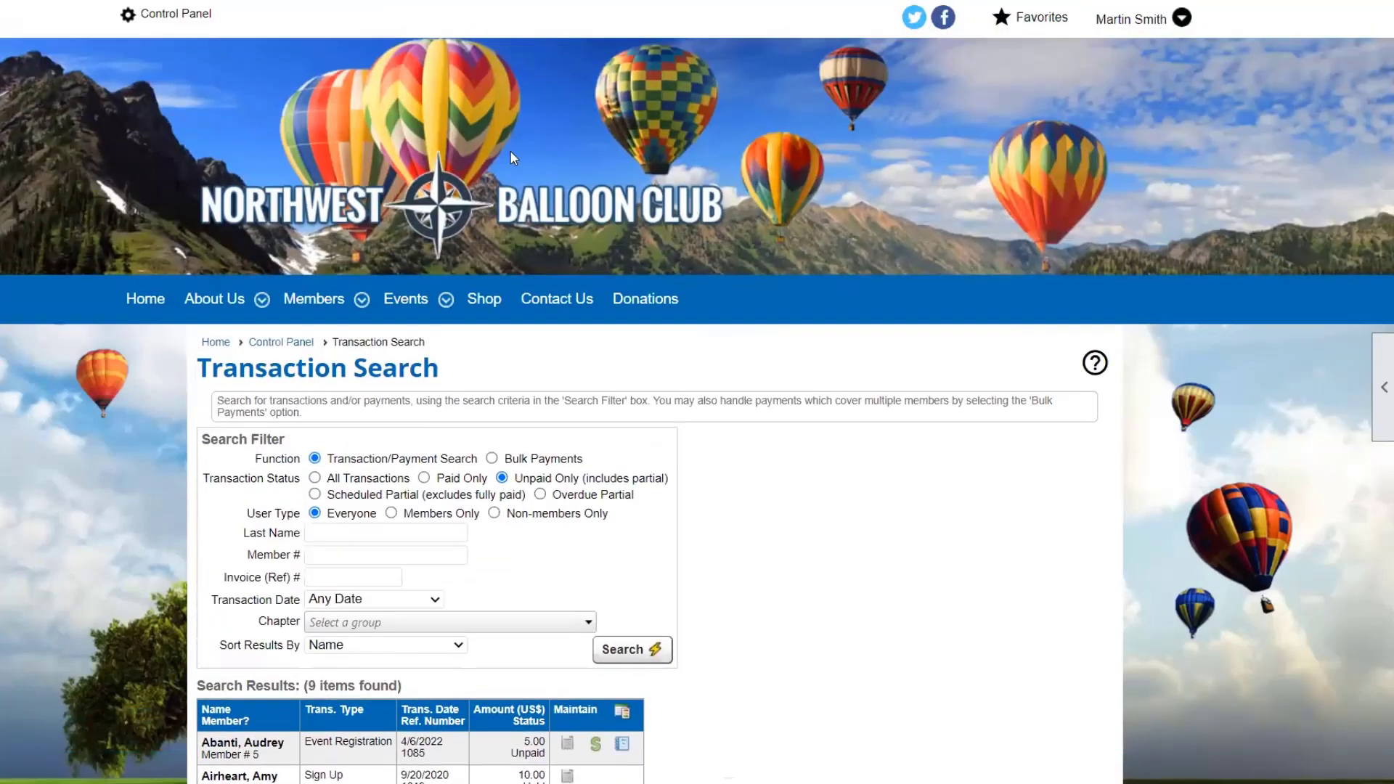
left_click(178, 14)
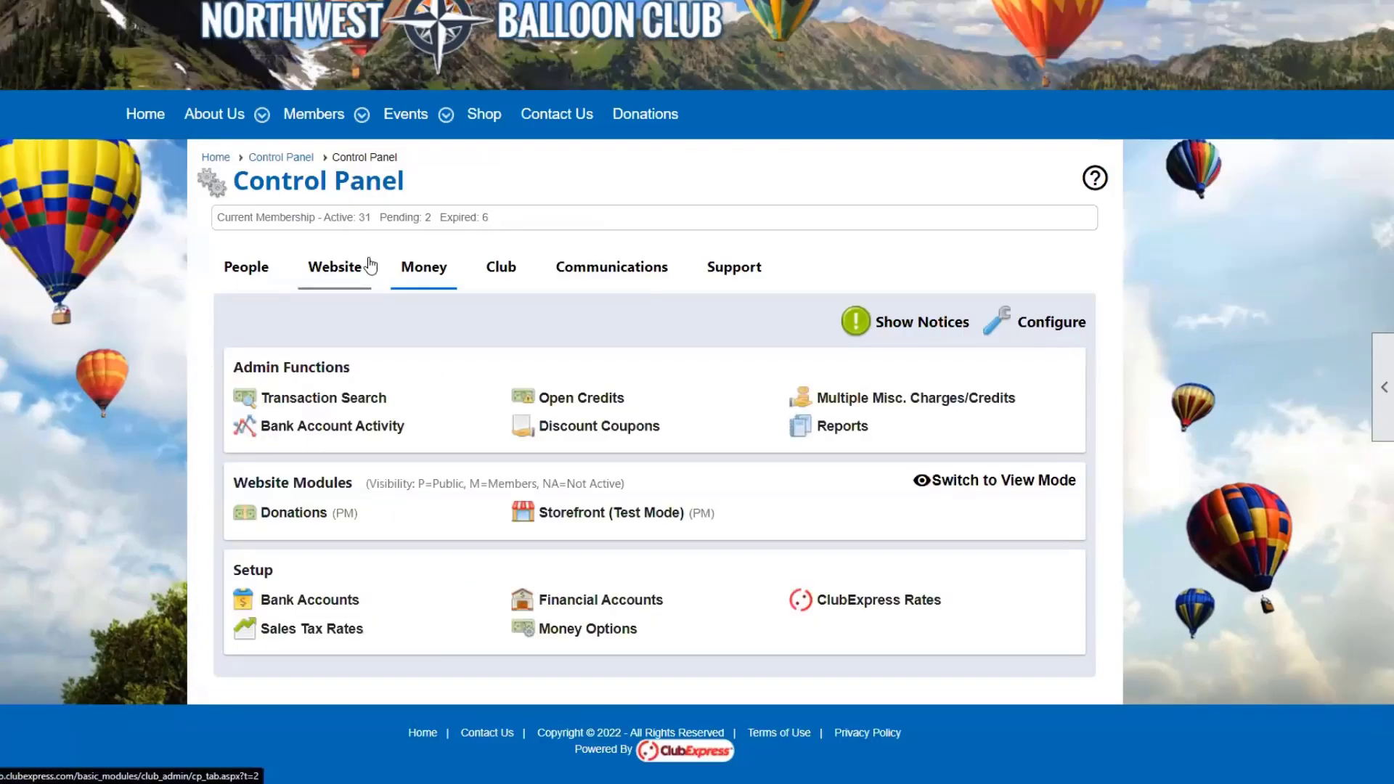
Under Communications, list the club's emailings and edit the 4/26/2022 draft
left_click(607, 281)
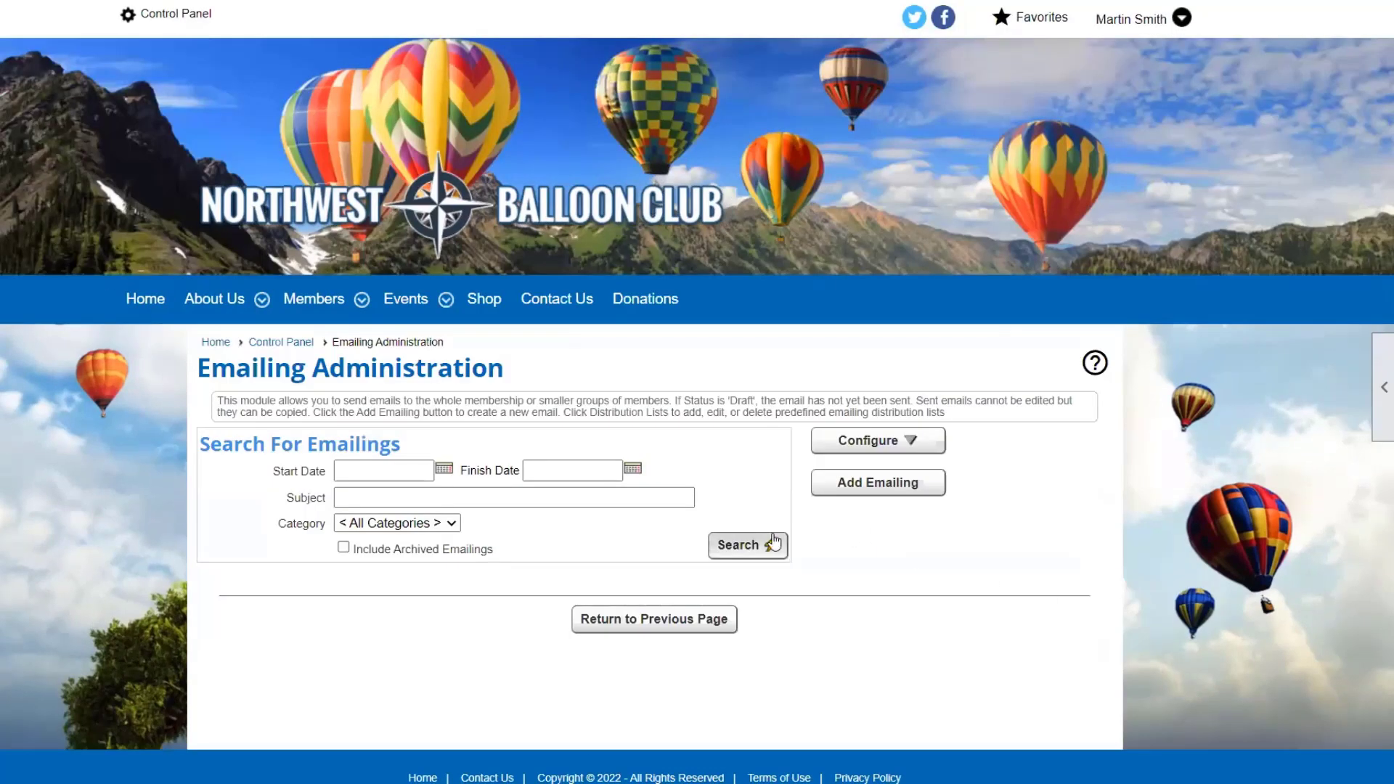
left_click(774, 543)
scroll(900, 508, "down", 3)
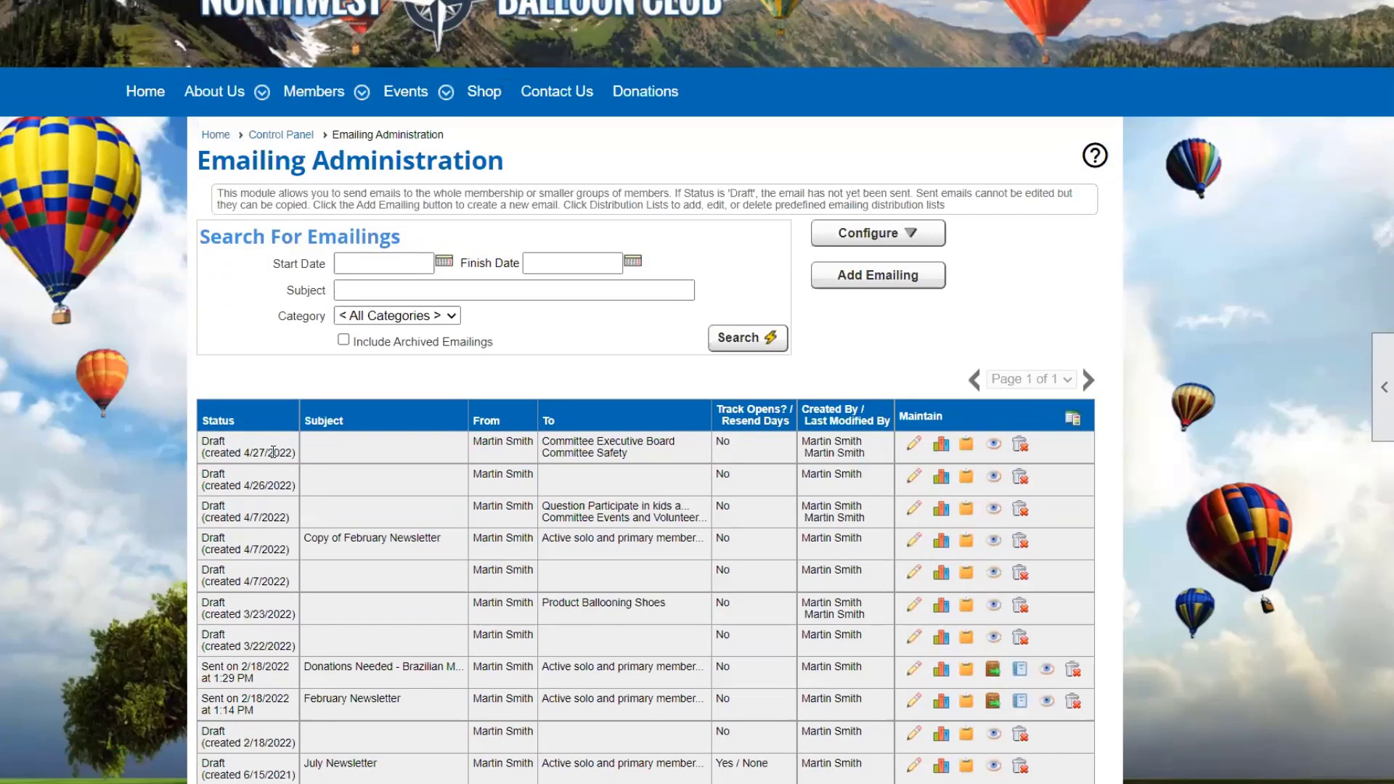
left_click(915, 477)
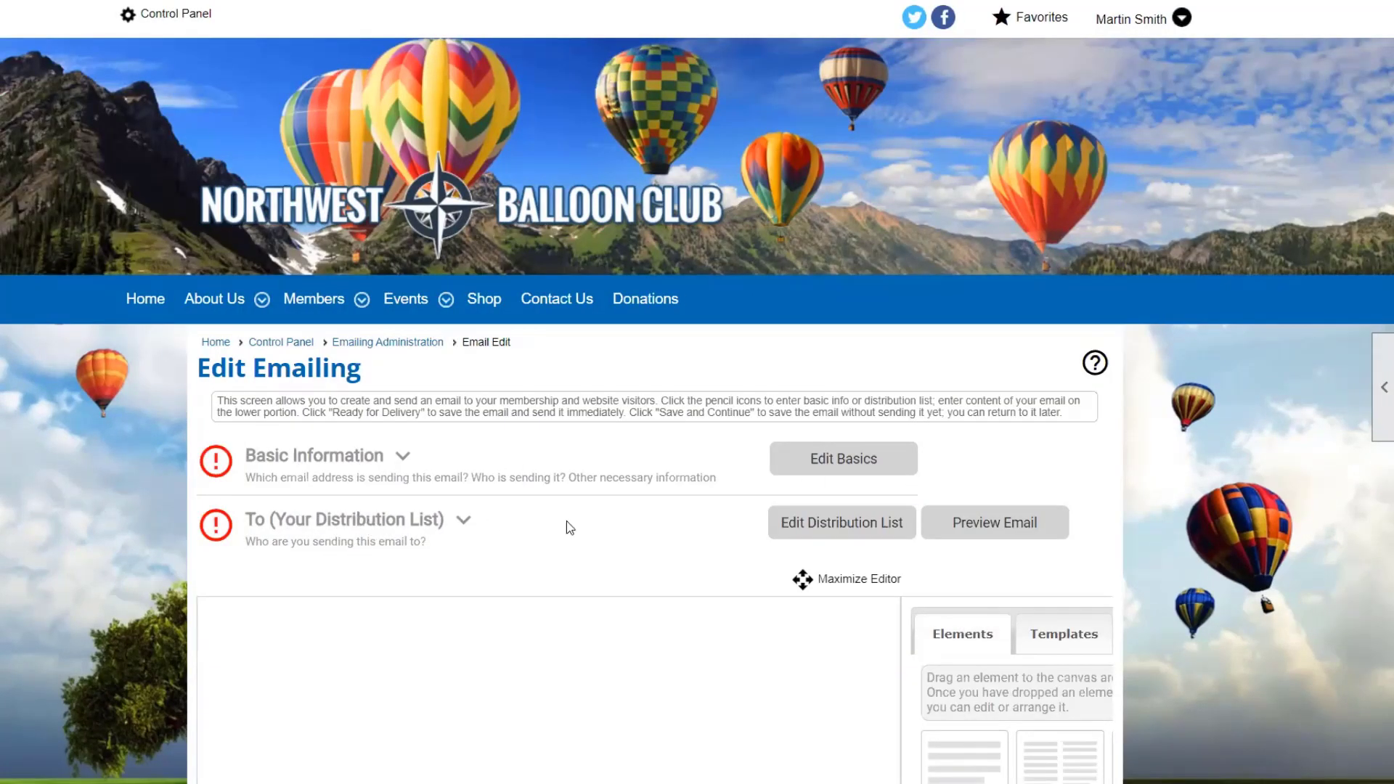
Create a new distribution list using the 'Users with a pending payment' group, then close the editor
left_click(817, 528)
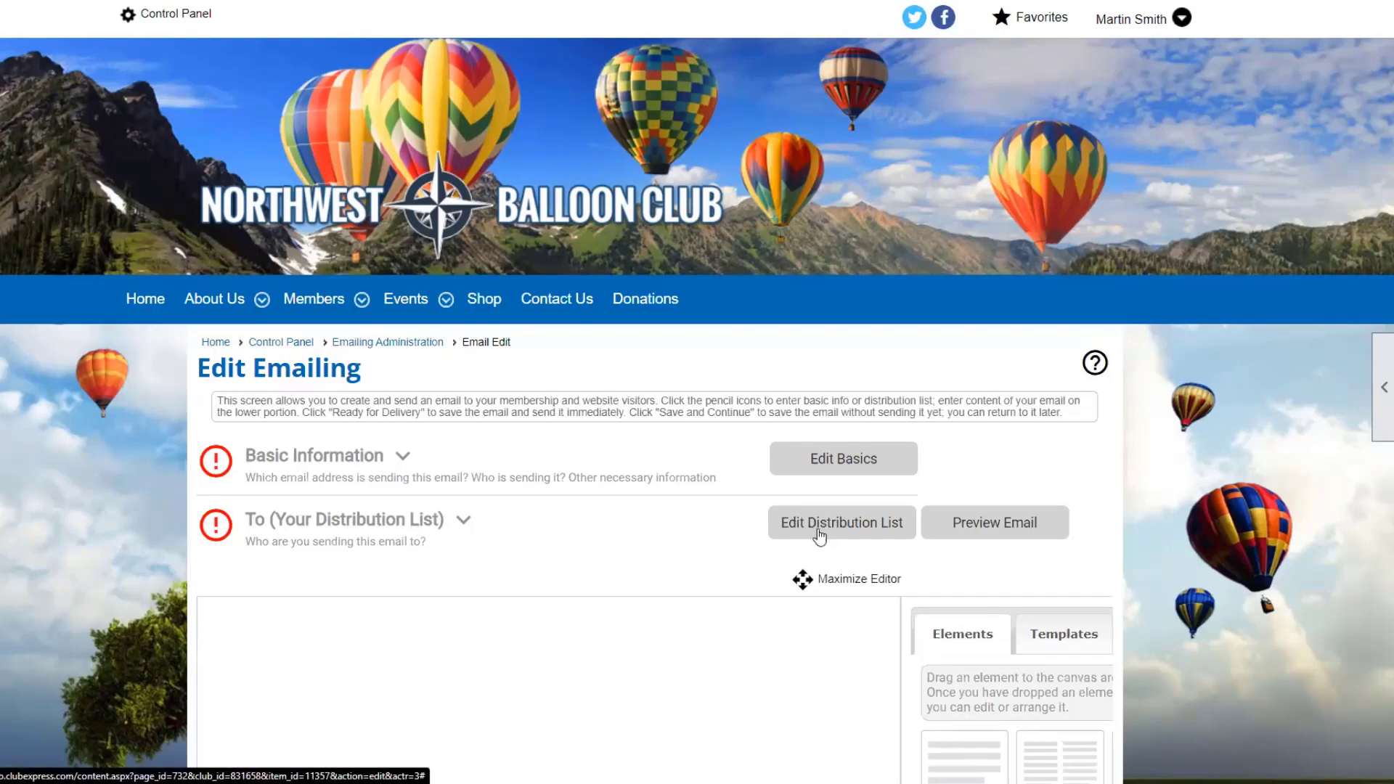
left_click(472, 284)
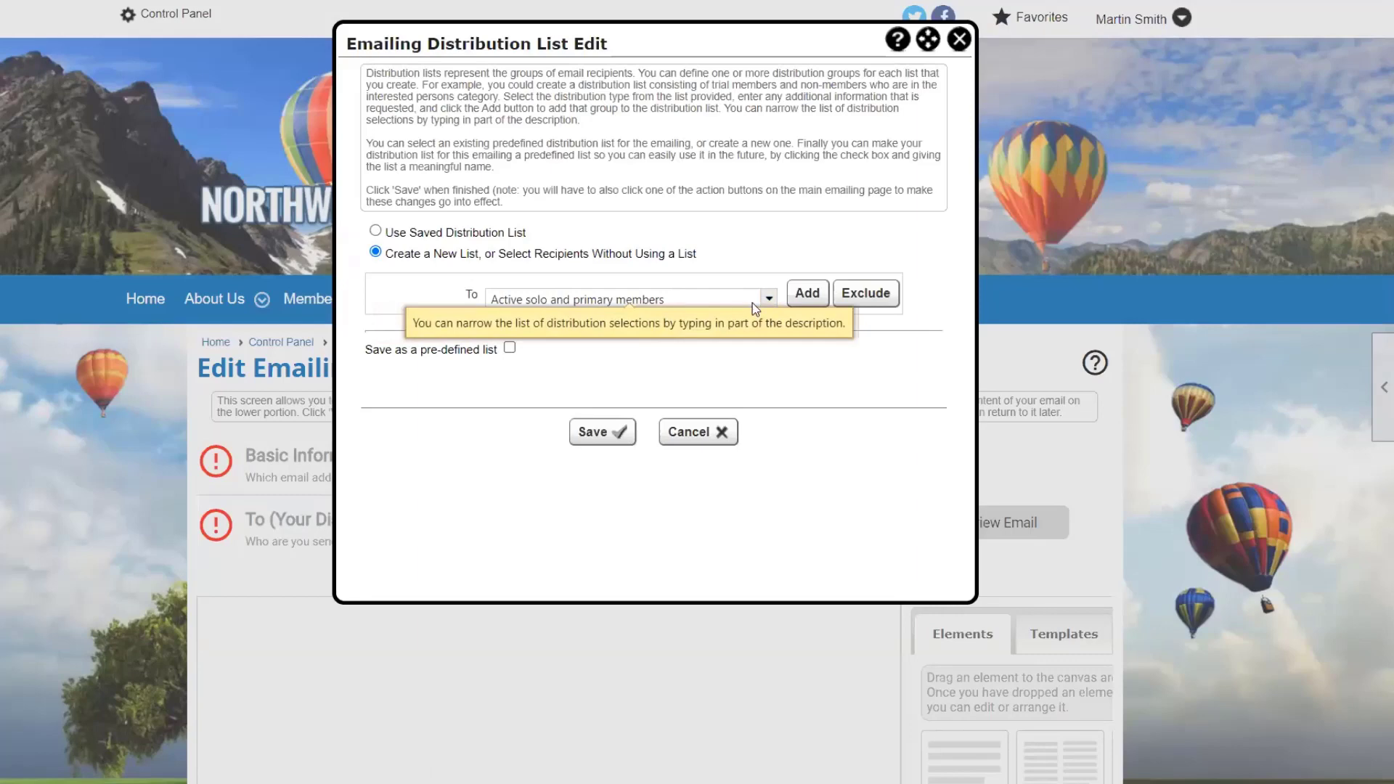
left_click(774, 298)
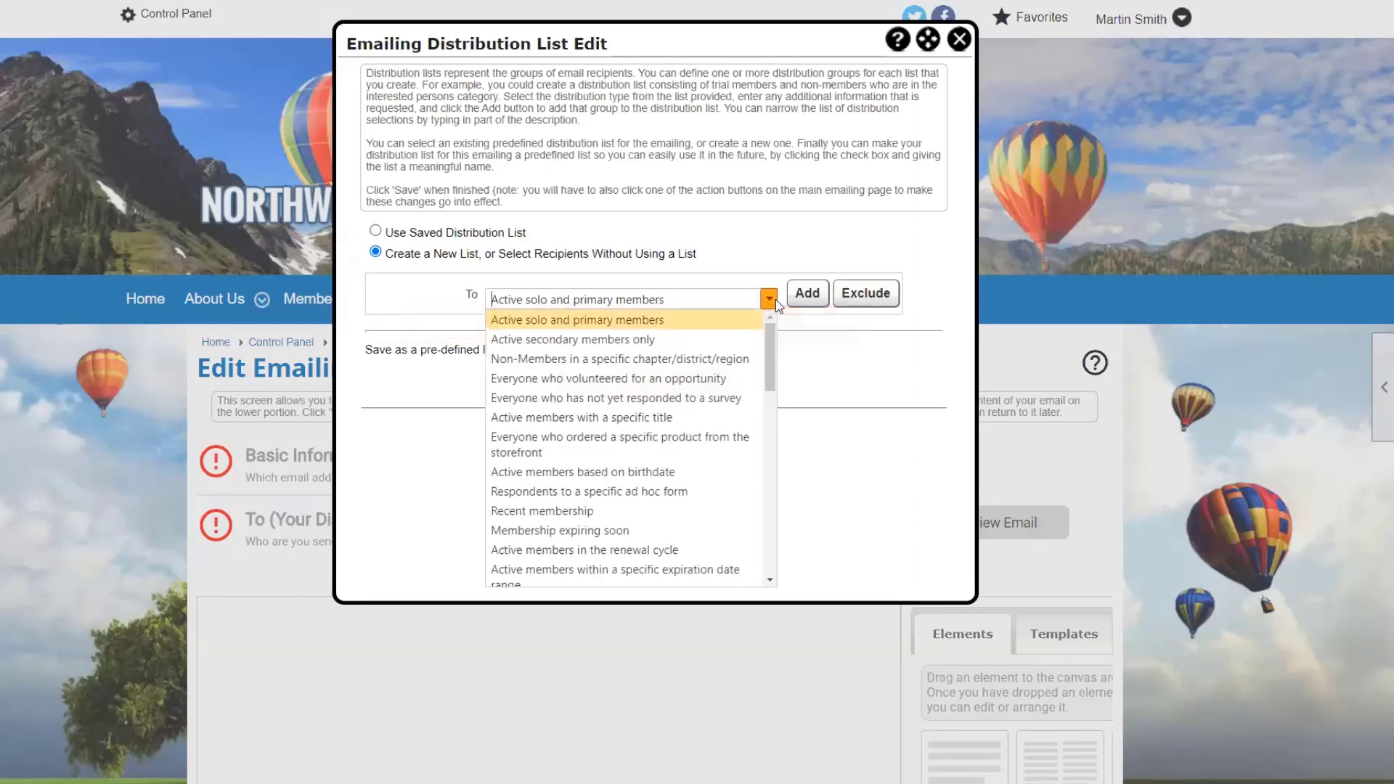
left_click(709, 299)
type("payme")
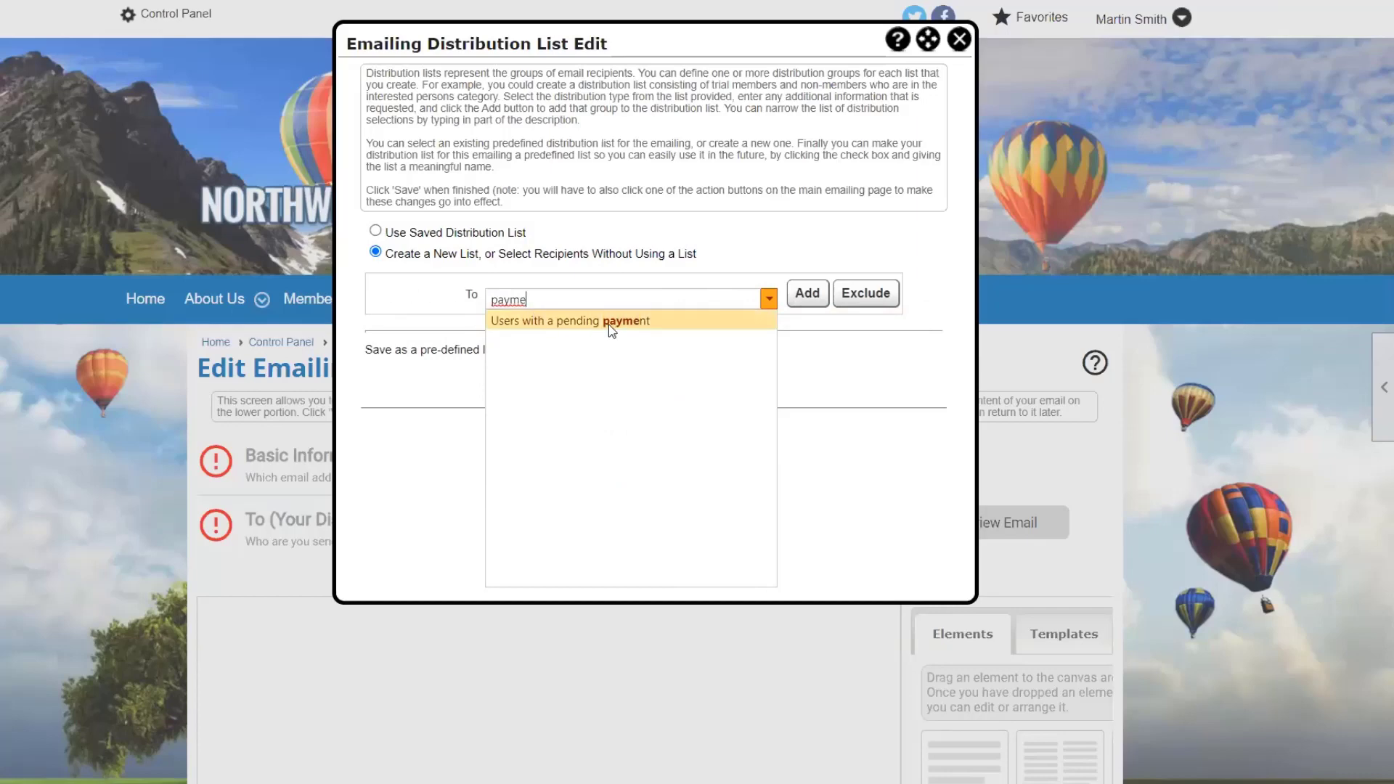
left_click(522, 321)
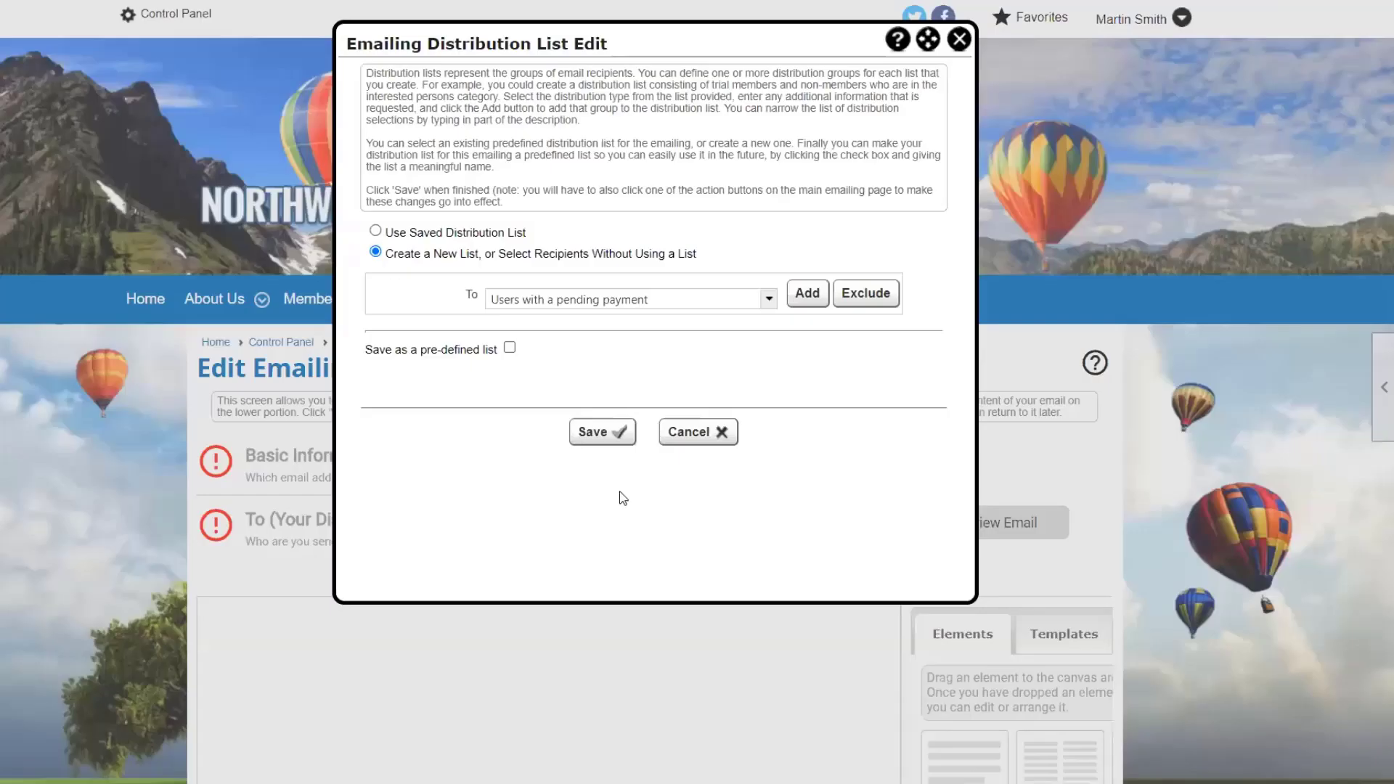
left_click(959, 40)
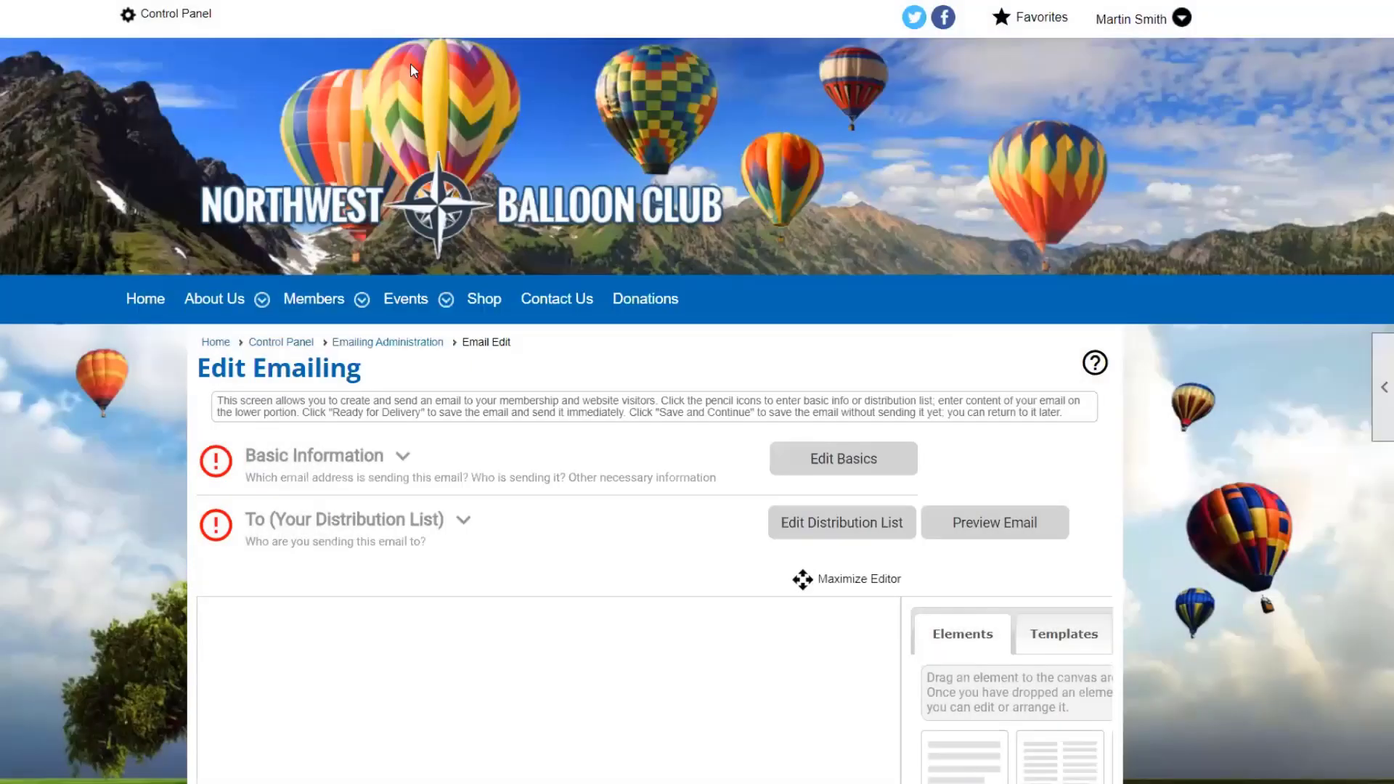
In People Manager, switch the Member Status filter from Frozen to Active and search
left_click(178, 13)
scroll(286, 301, "down", 2)
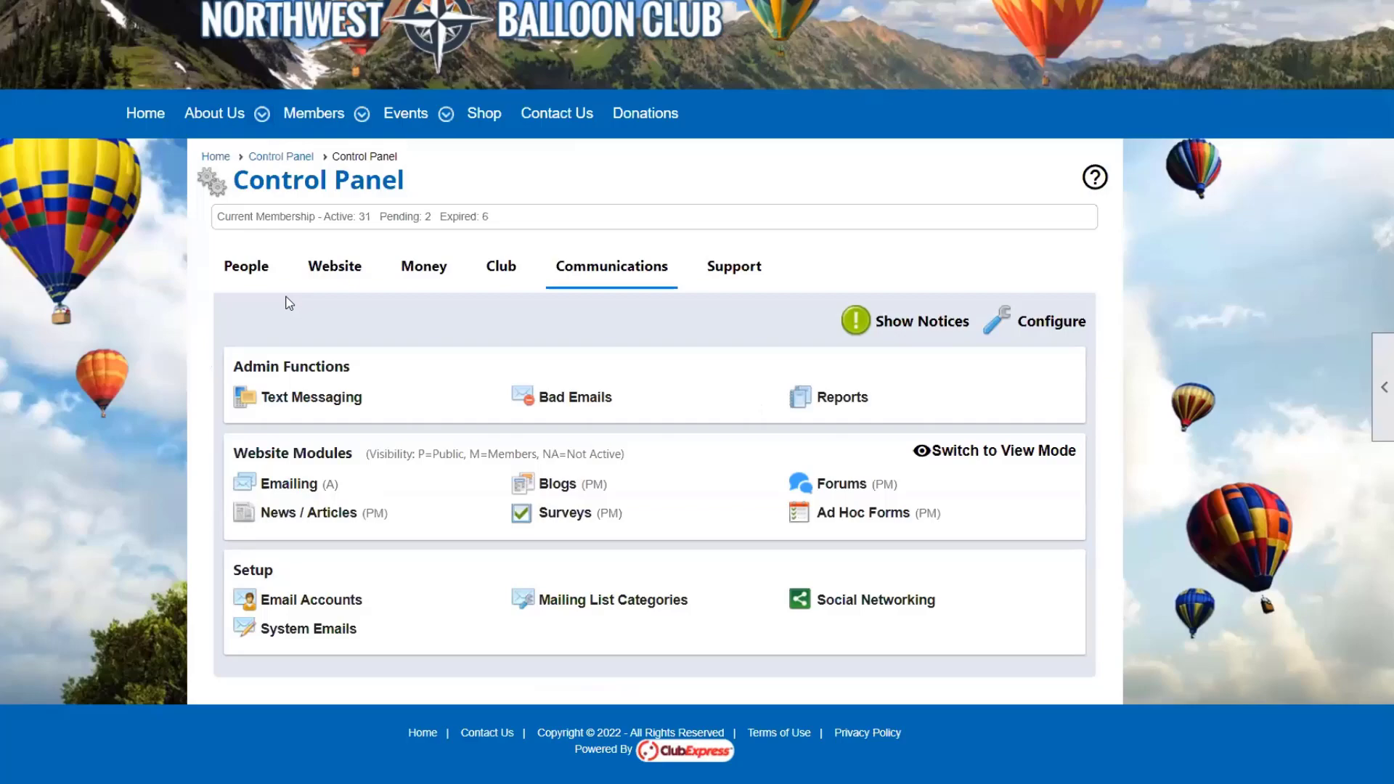
left_click(252, 277)
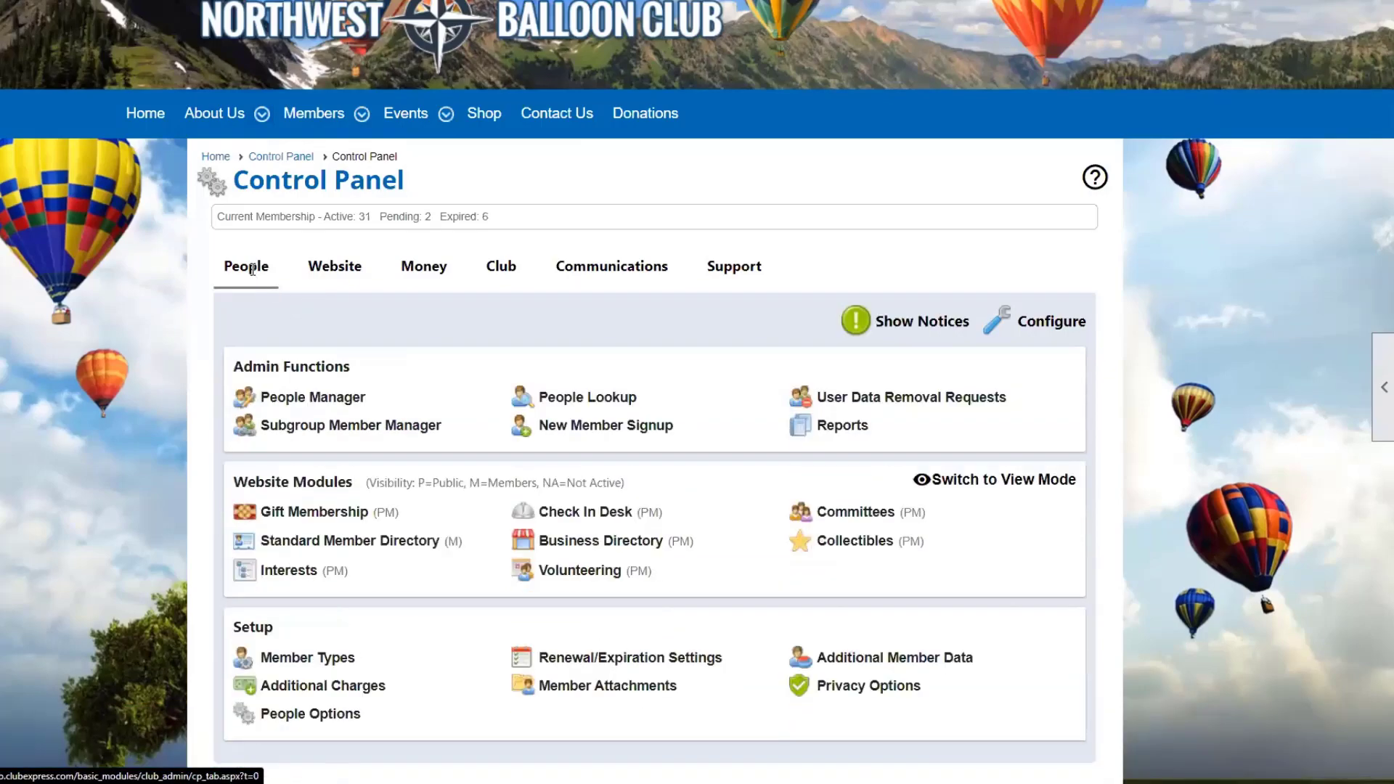
left_click(322, 399)
scroll(499, 605, "down", 4)
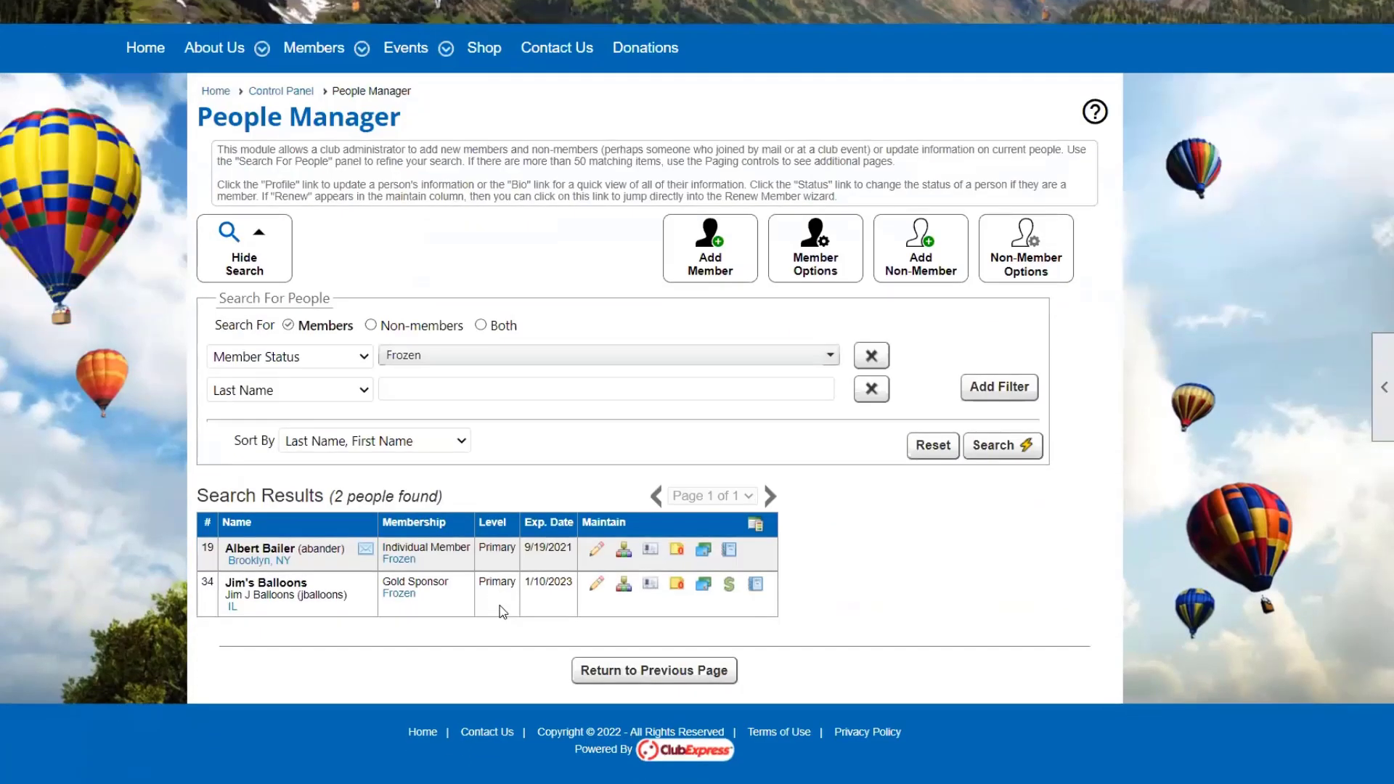
left_click(827, 355)
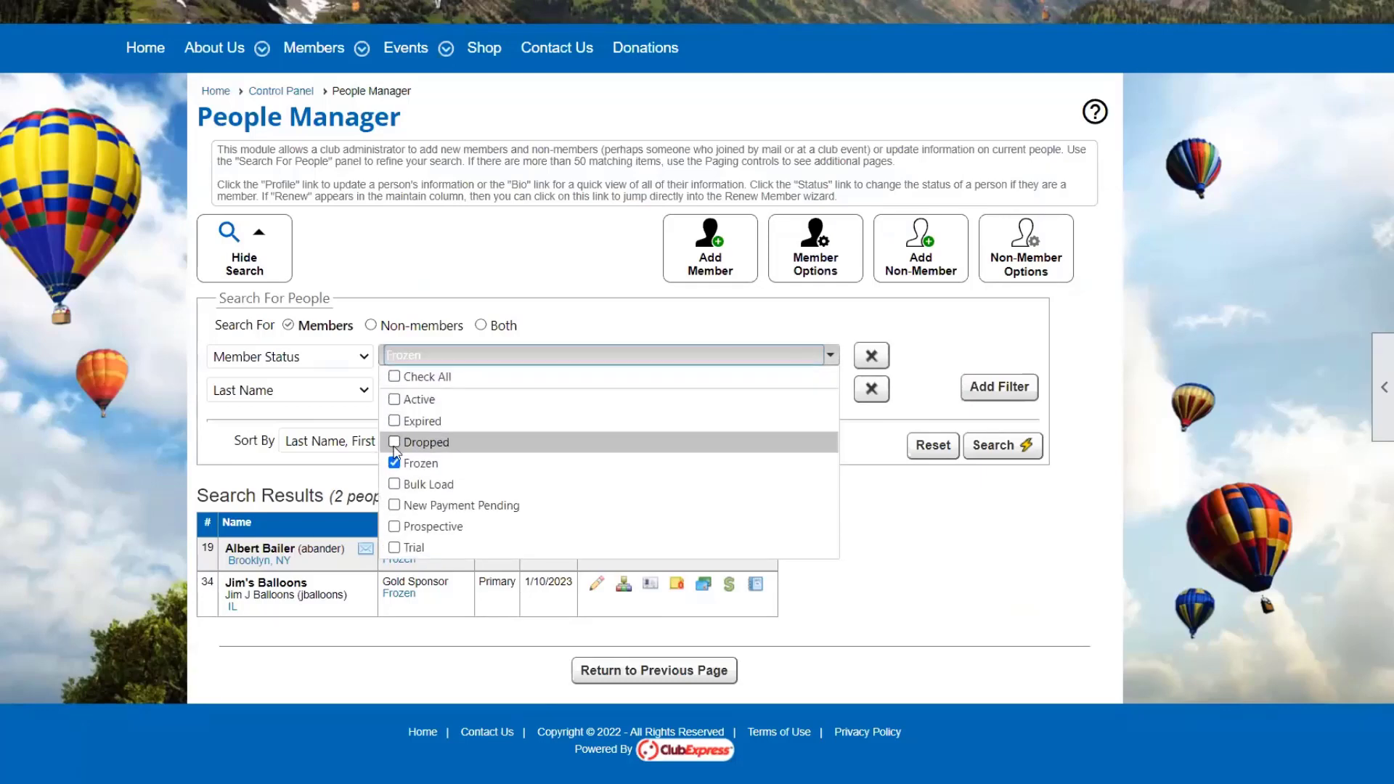
left_click(394, 463)
left_click(394, 399)
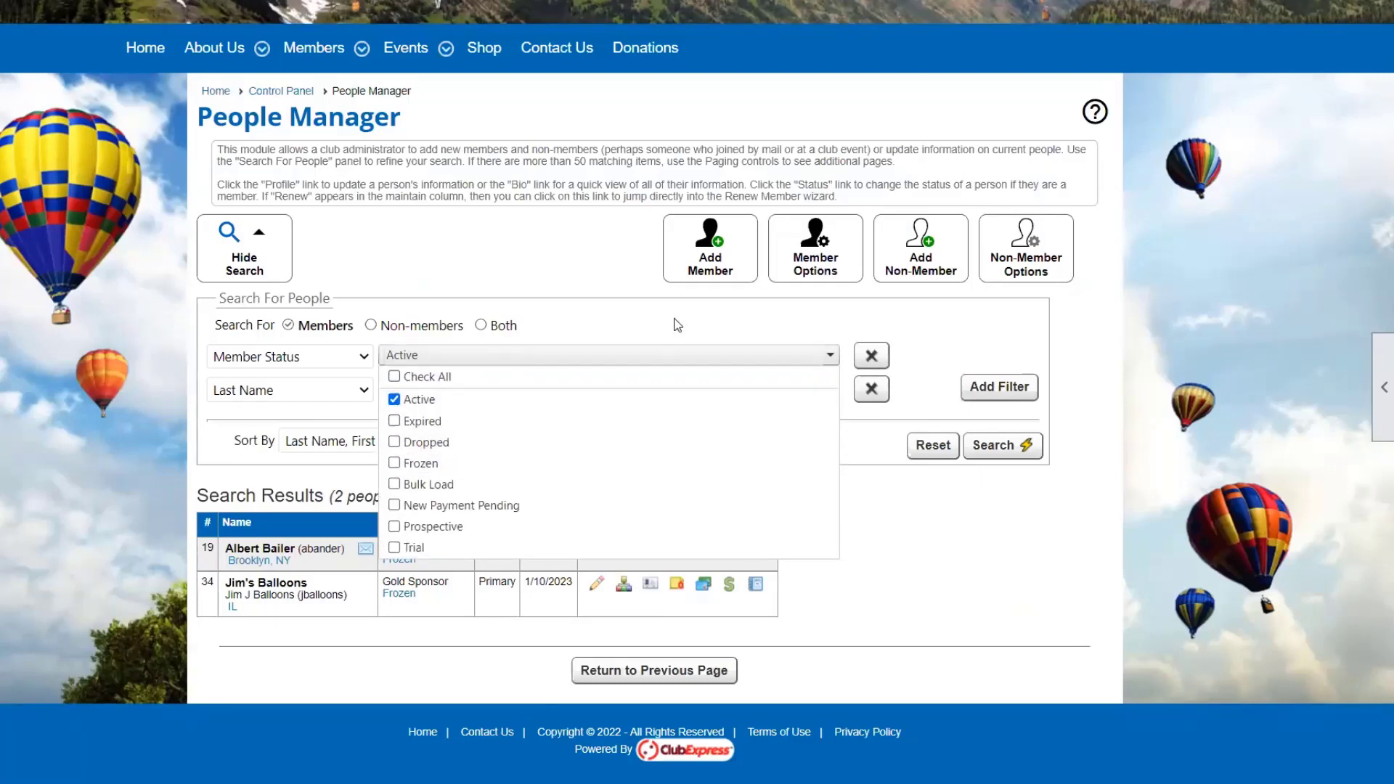
left_click(1002, 445)
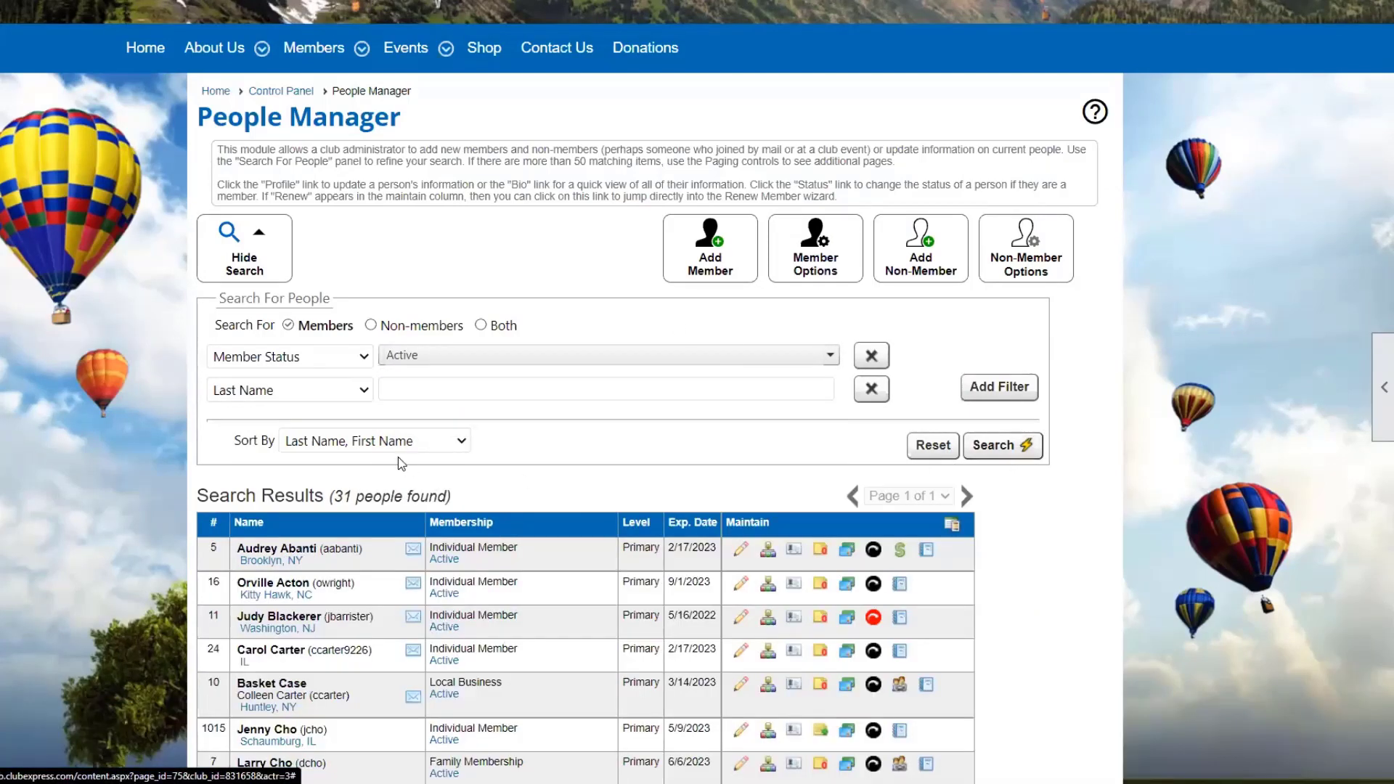
Try dropping the first active member with reason Terminated, Non-Payment, then close without saving
scroll(398, 458, "down", 3)
left_click(444, 353)
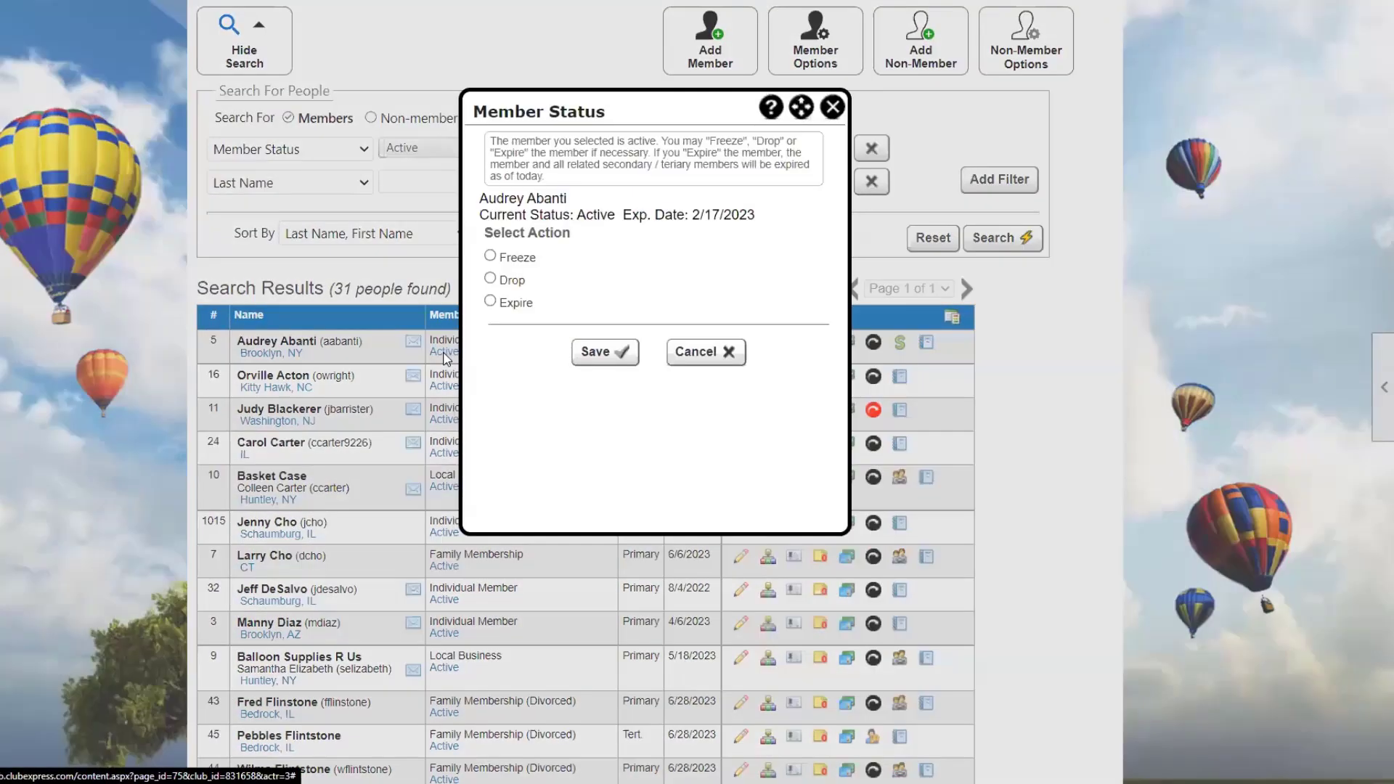
left_click(508, 283)
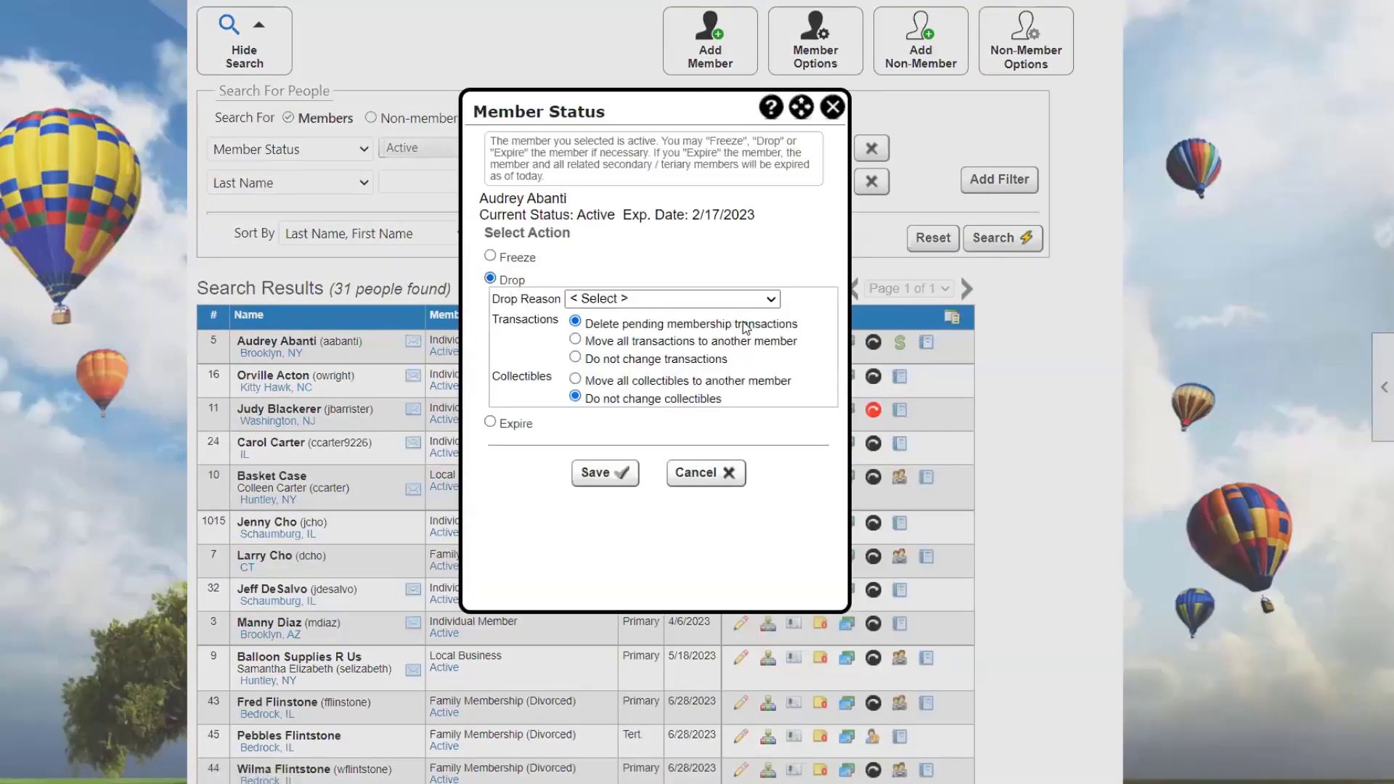
left_click(742, 302)
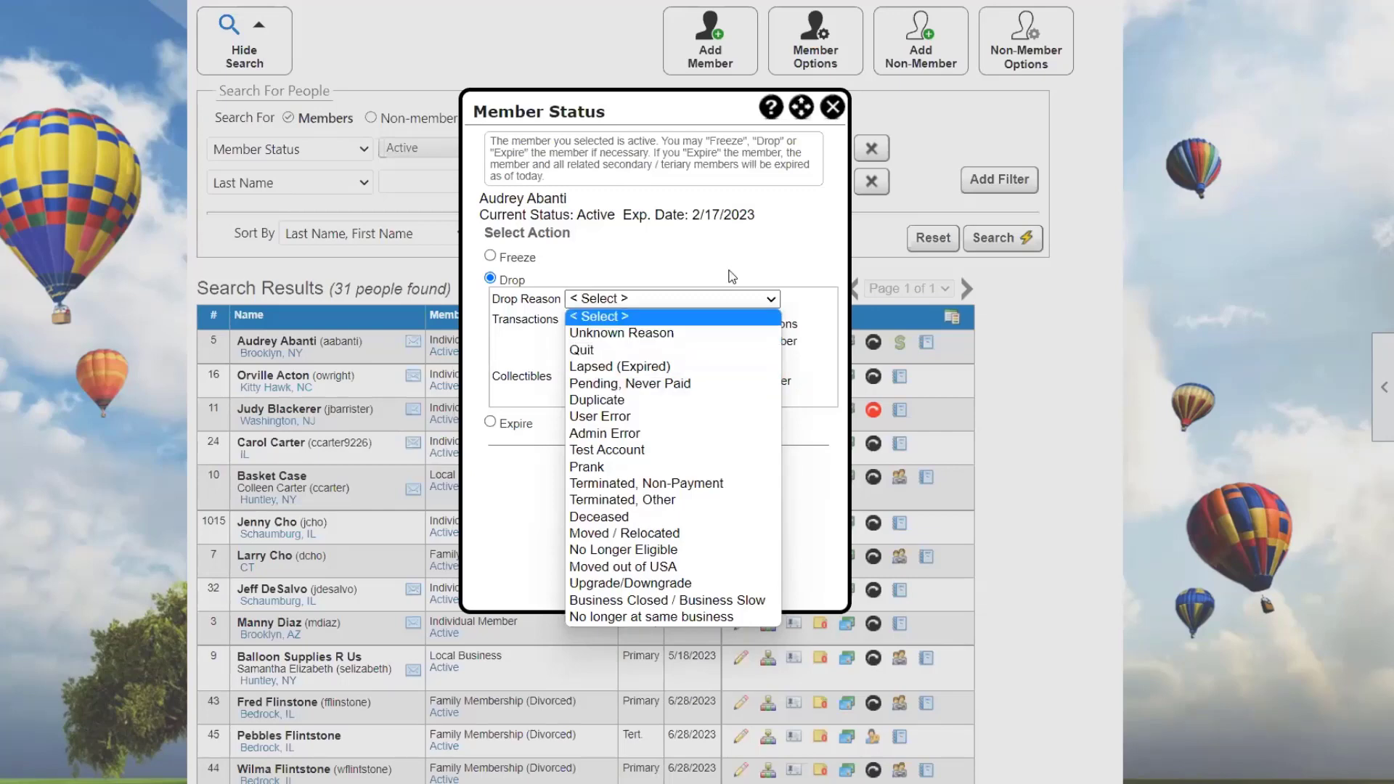
left_click(726, 316)
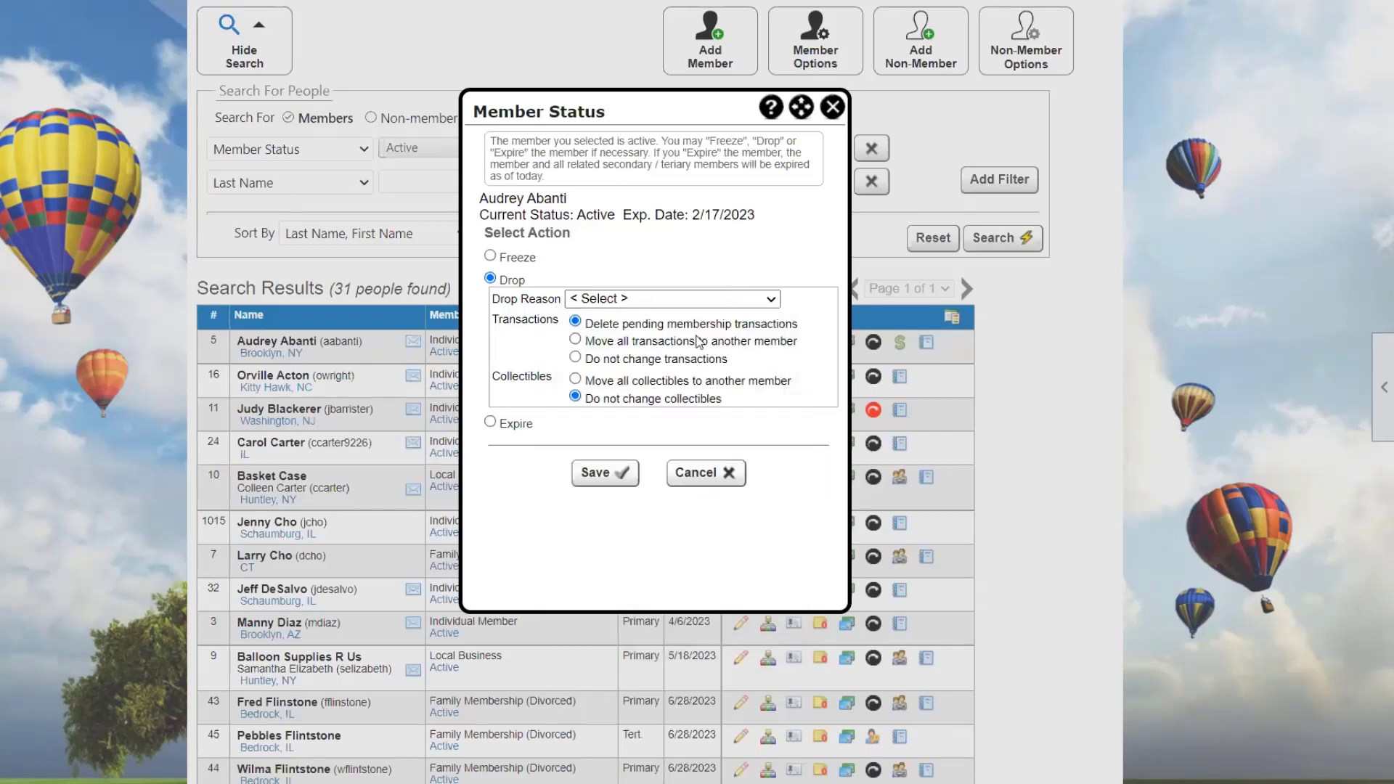
left_click(637, 307)
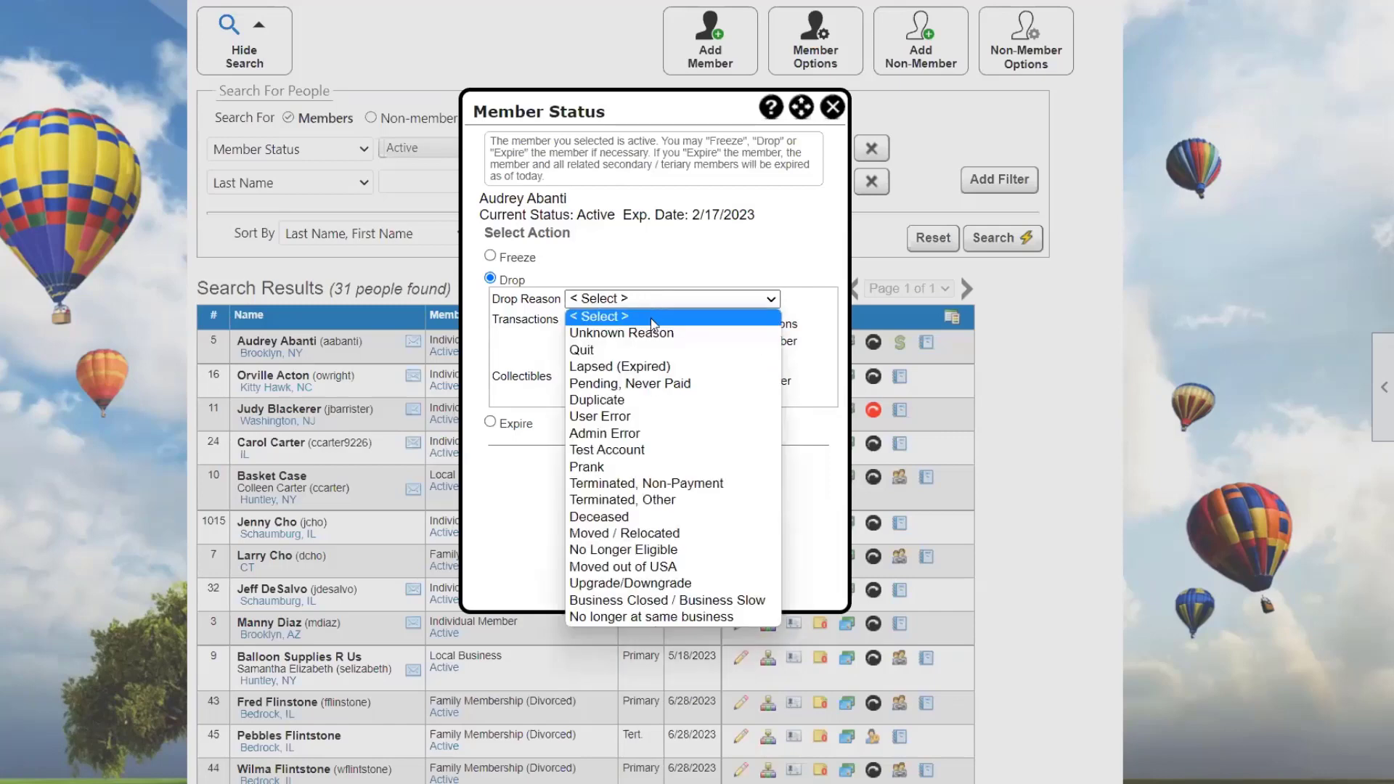
left_click(681, 485)
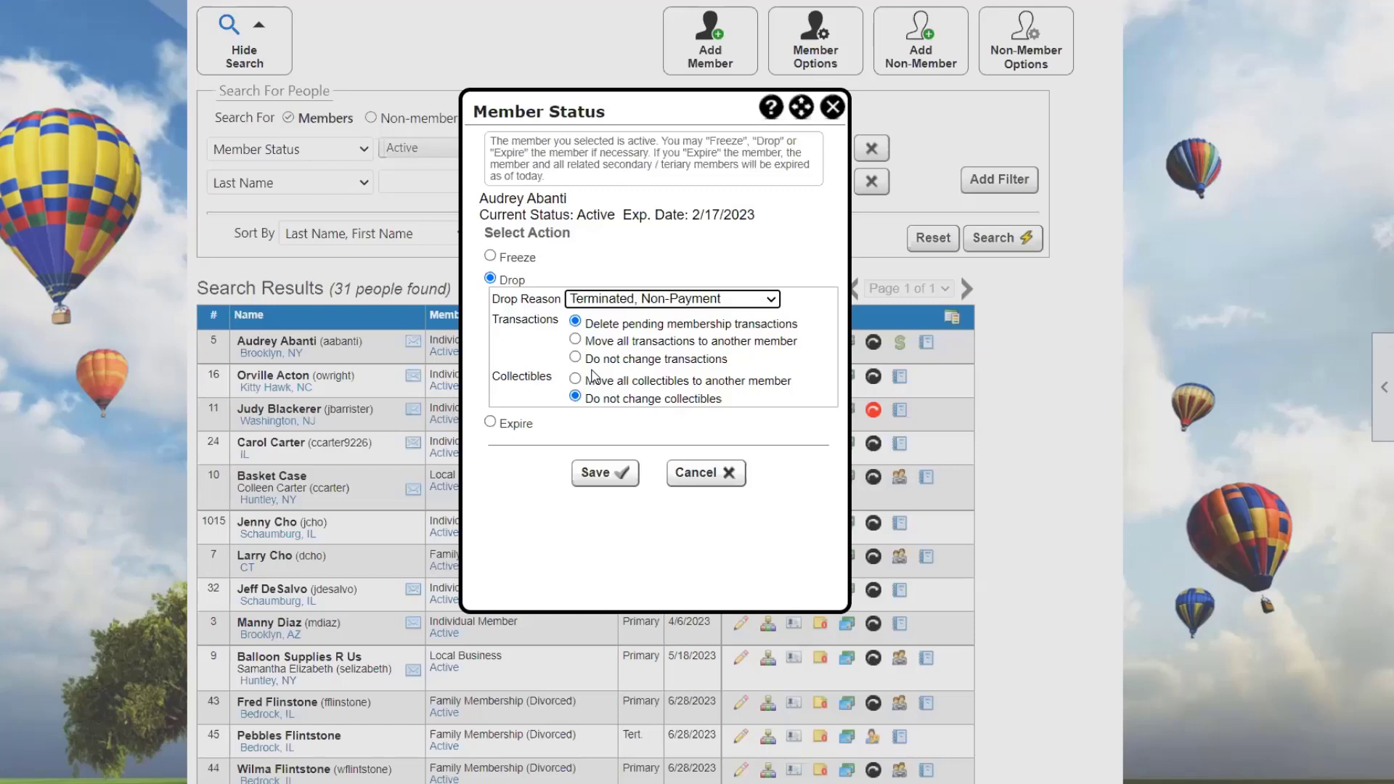
left_click(838, 116)
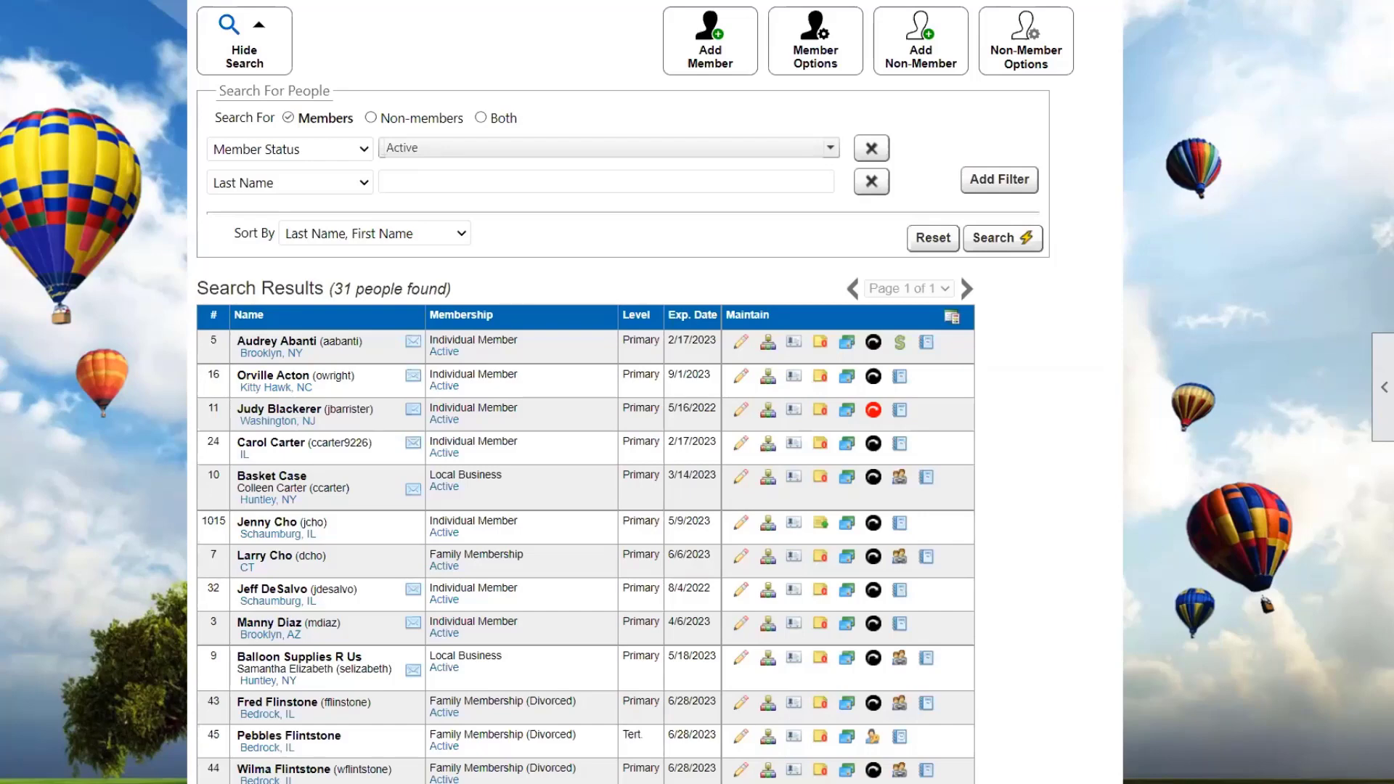
Open Member Options > Drop Expired and bring up the calendar for the expiration date
left_click(816, 58)
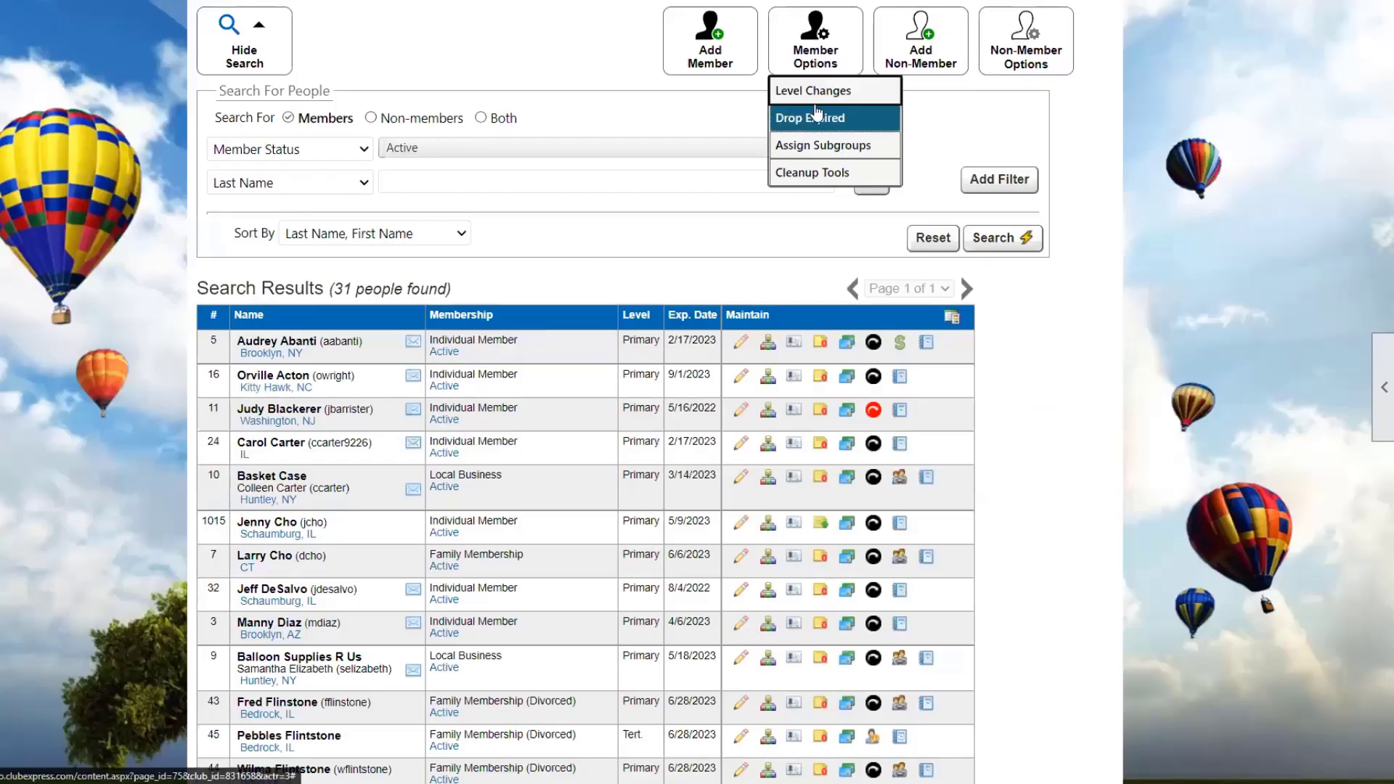
left_click(809, 117)
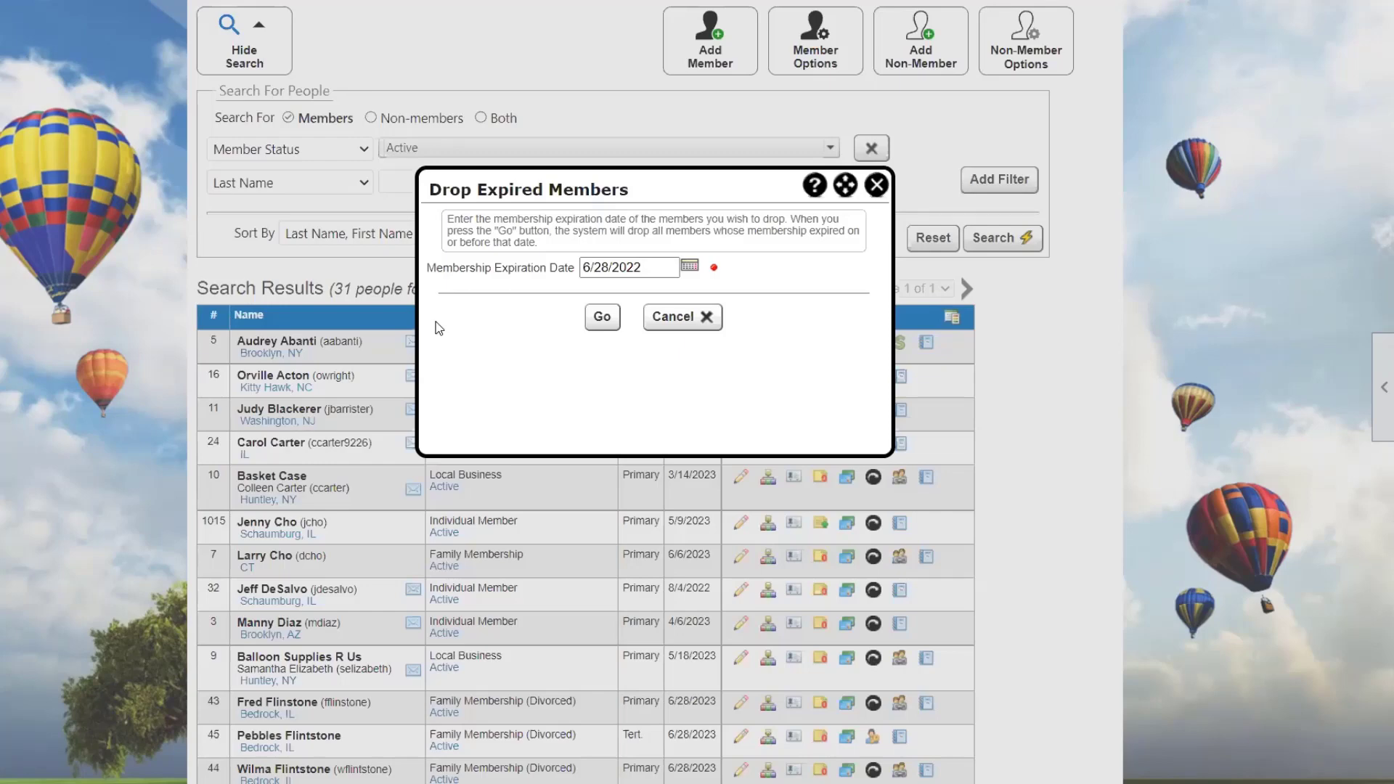
left_click(688, 268)
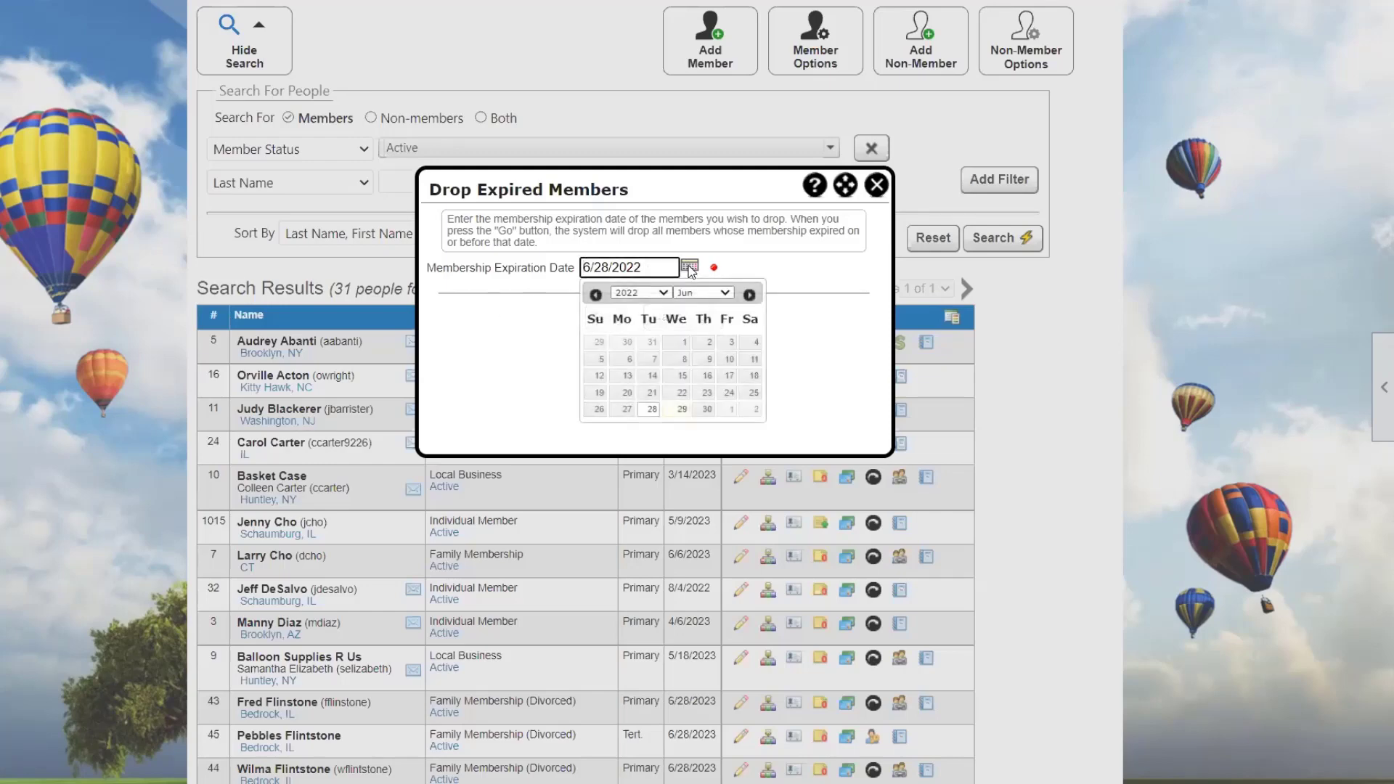
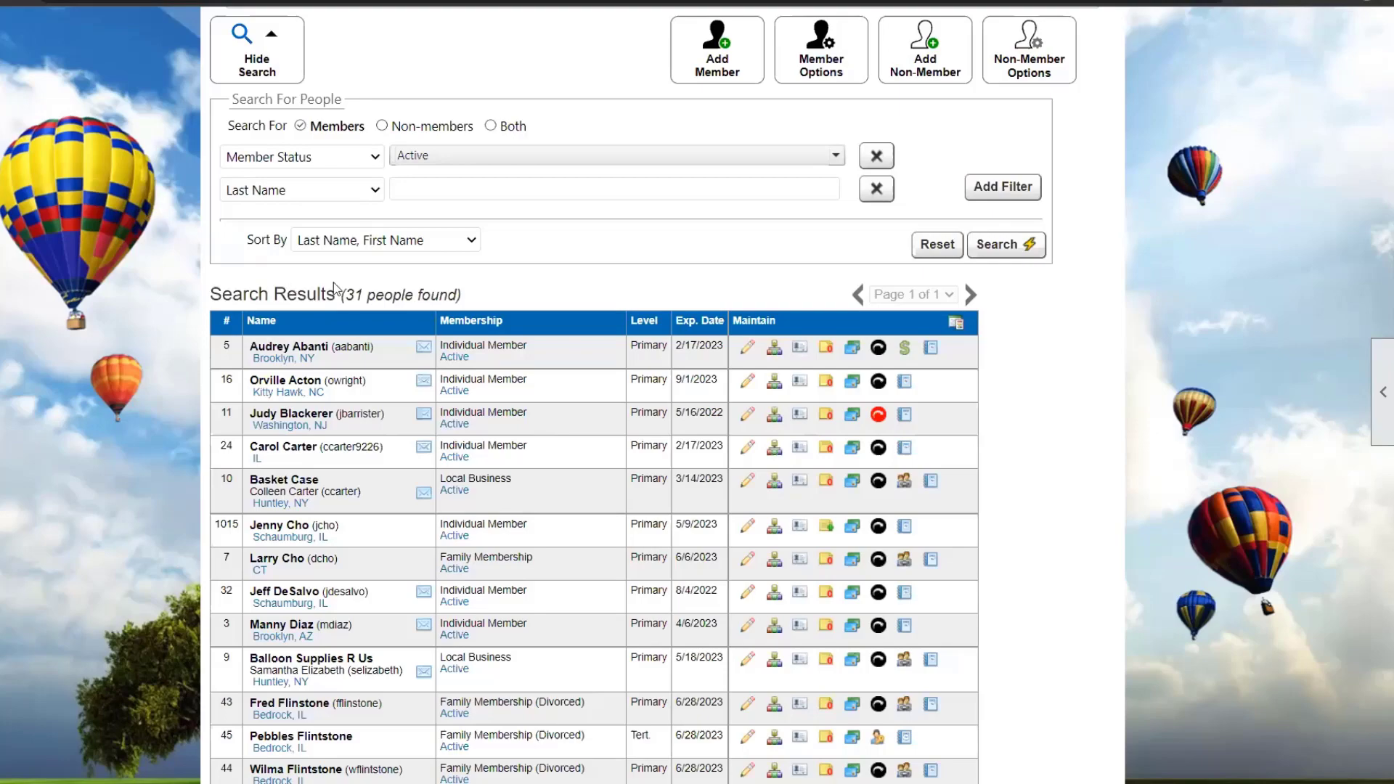
Scroll to the top of the People Manager list of 31 active members
scroll(294, 288, "up", 5)
In Renewal/Expiration Settings, set unrenewed memberships to expire 'Yes - With Delay' with 0 days
left_click(299, 305)
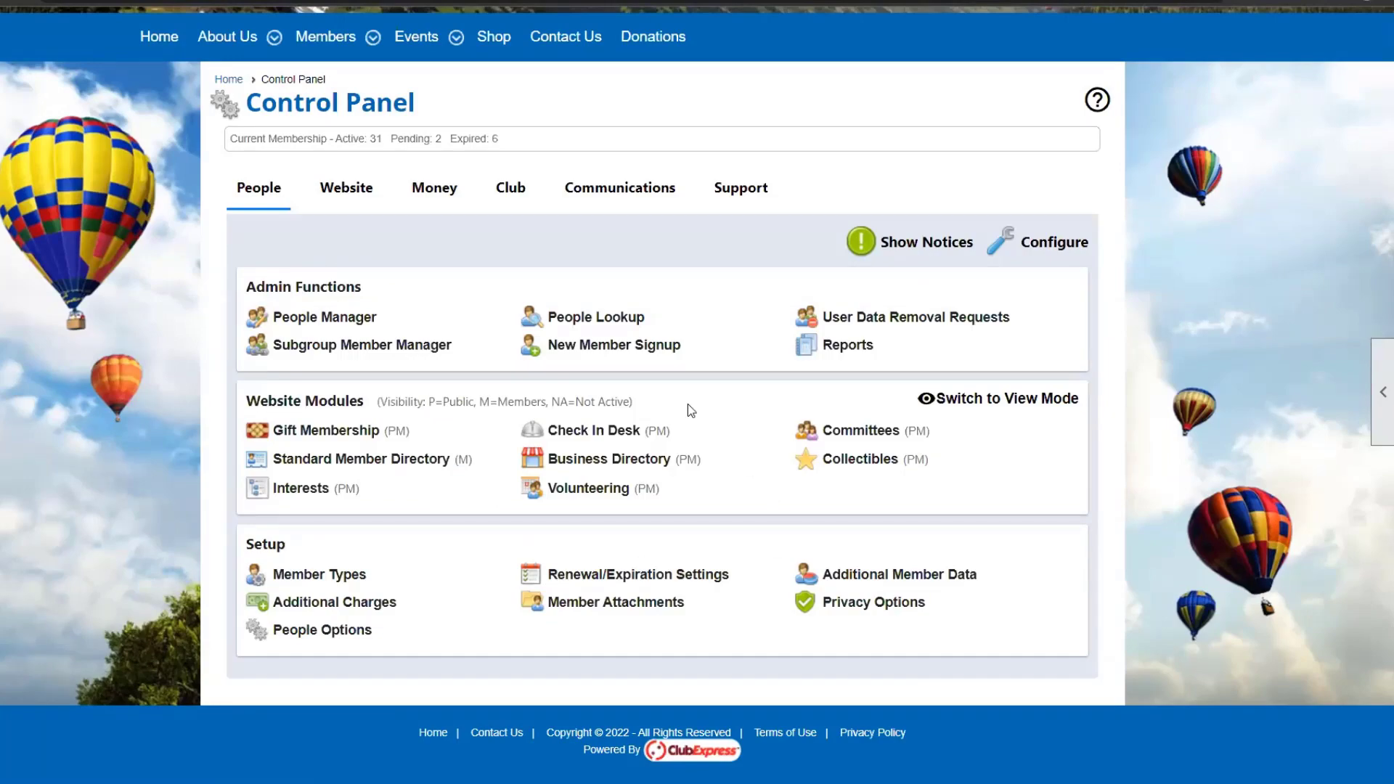
scroll(677, 441, "down", 5)
scroll(680, 447, "down", 1)
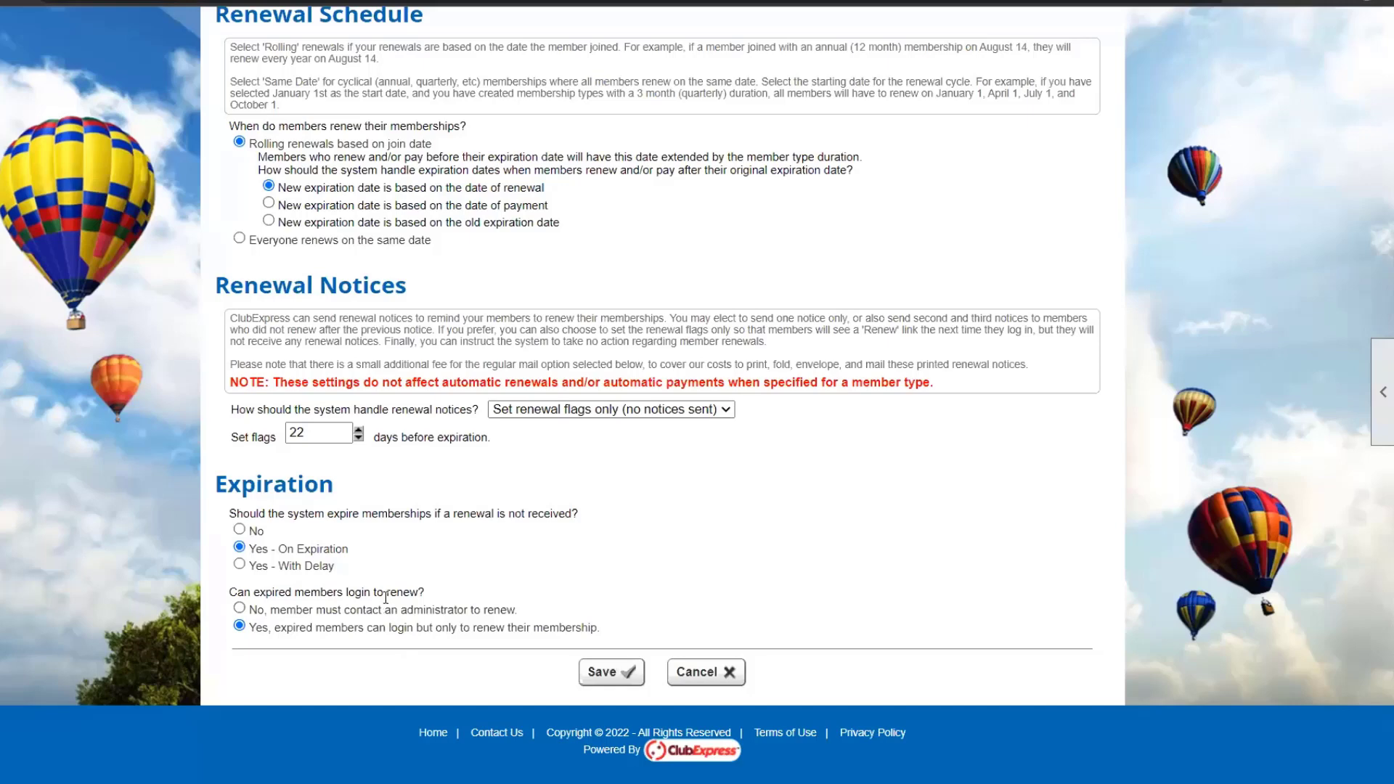
left_click(239, 564)
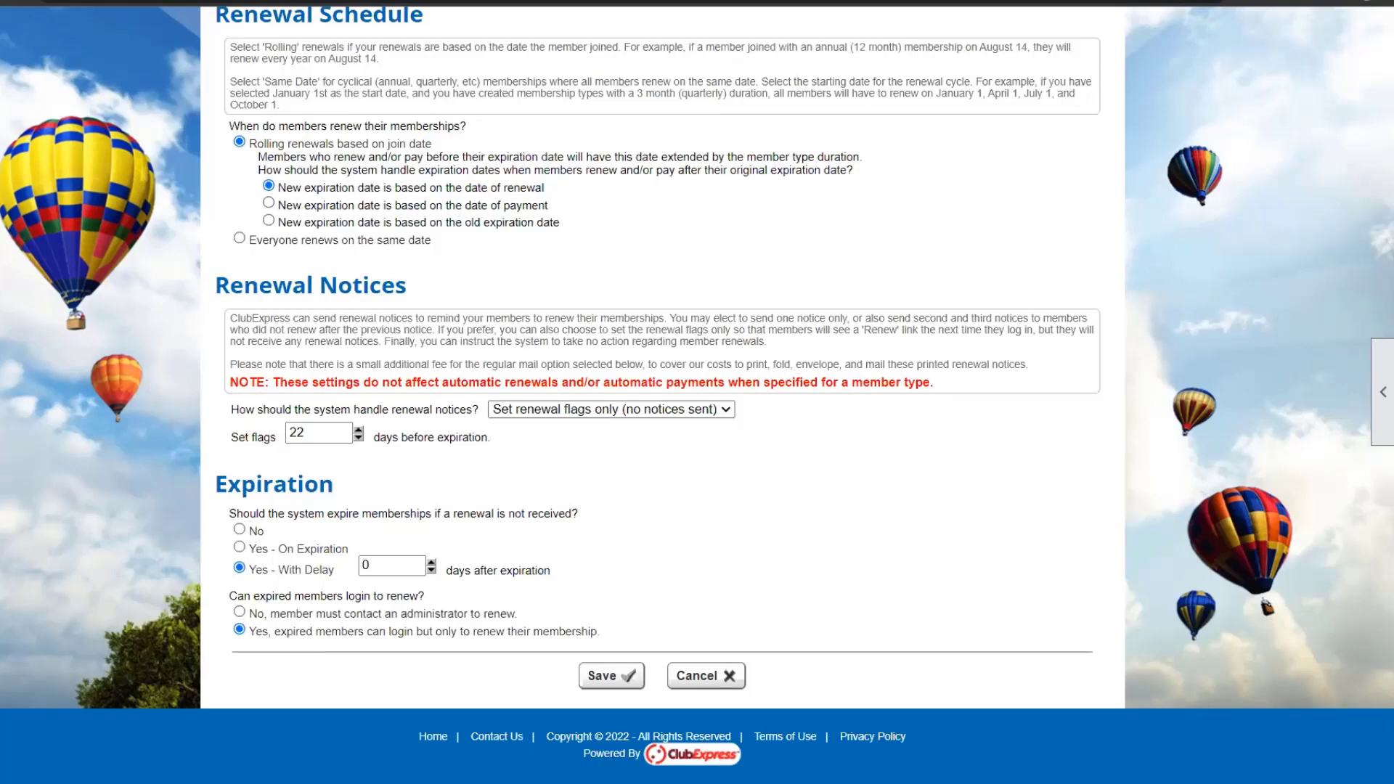
scroll(174, 297, "up", 2)
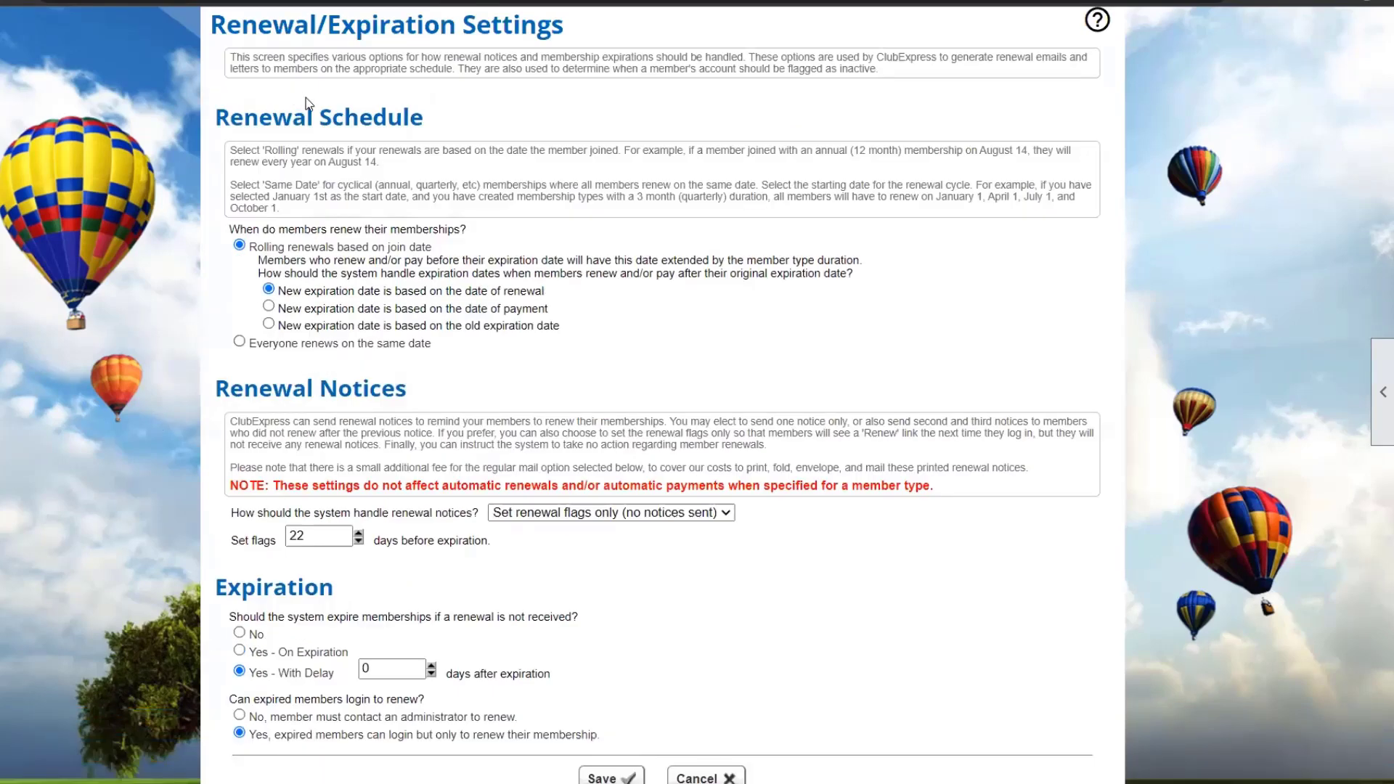
scroll(371, 109, "down", 2)
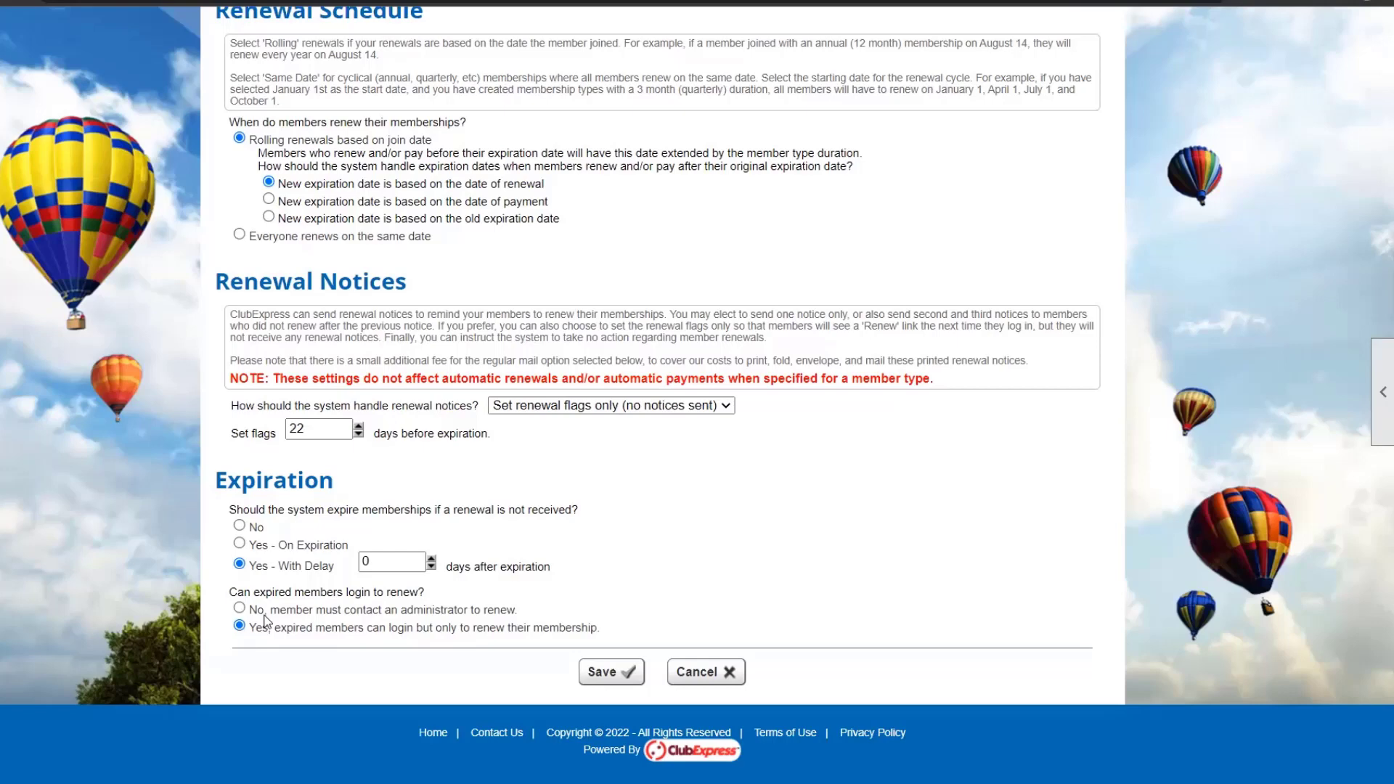
Keep 'Yes - With Delay' expiration and select 'No, member must contact an administrator to renew'
left_click(239, 544)
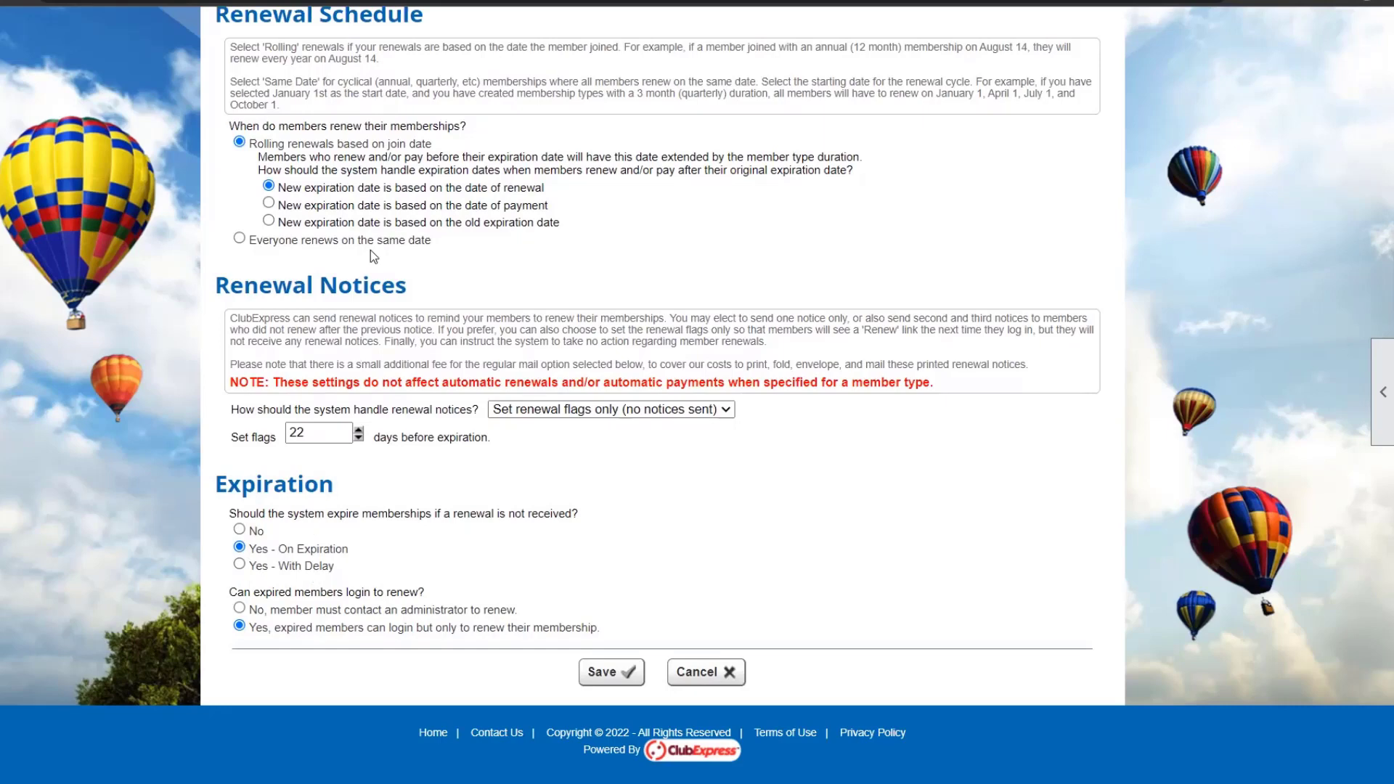
left_click(306, 568)
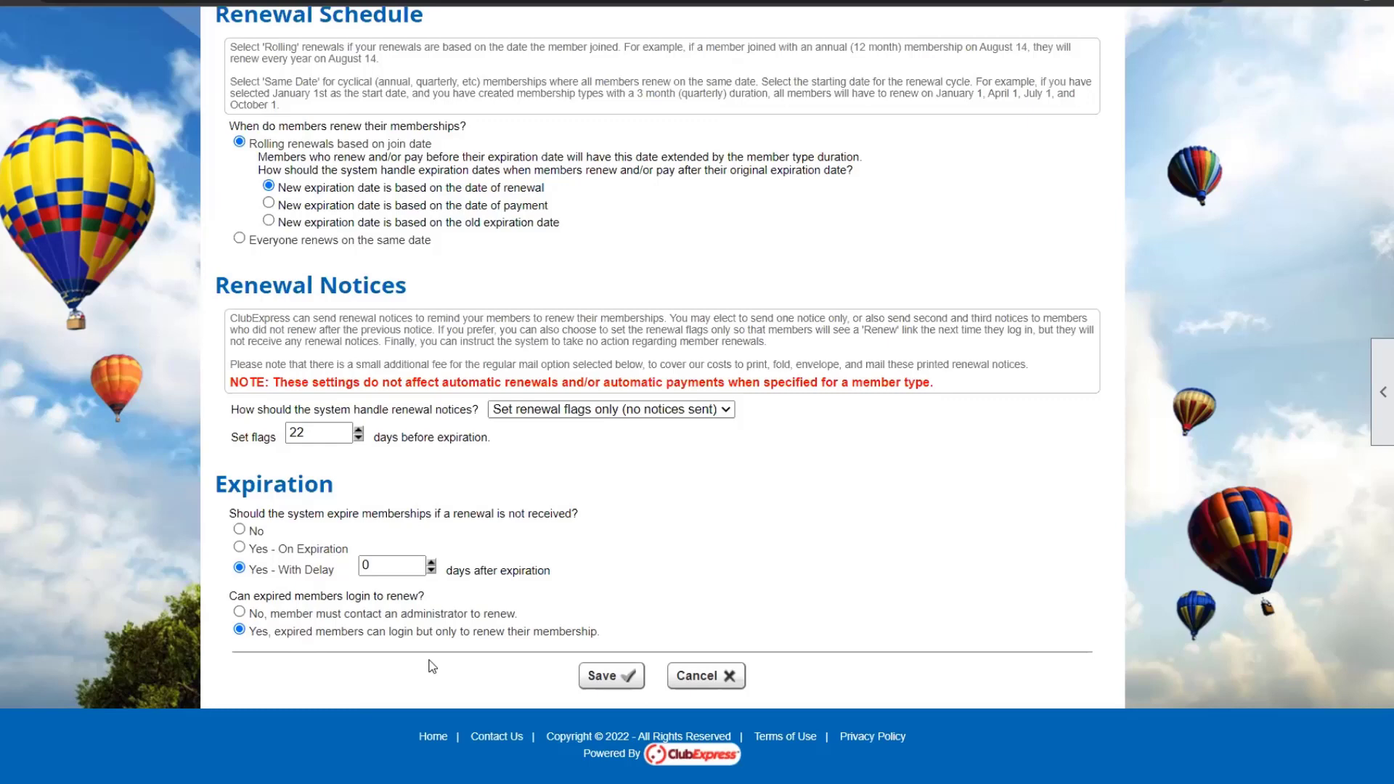
left_click(423, 615)
scroll(905, 336, "up", 6)
Leave the renewal settings without saving and open People Manager
left_click(306, 348)
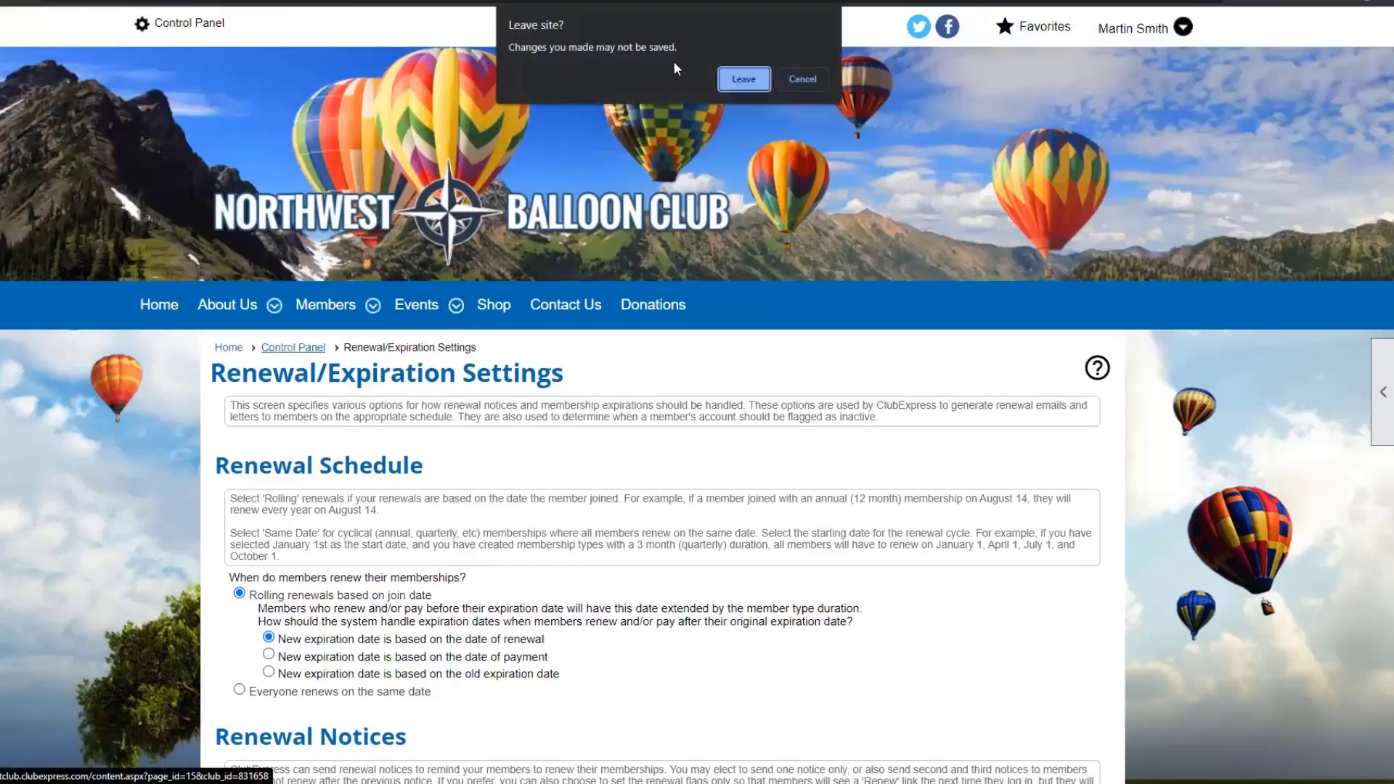
left_click(755, 80)
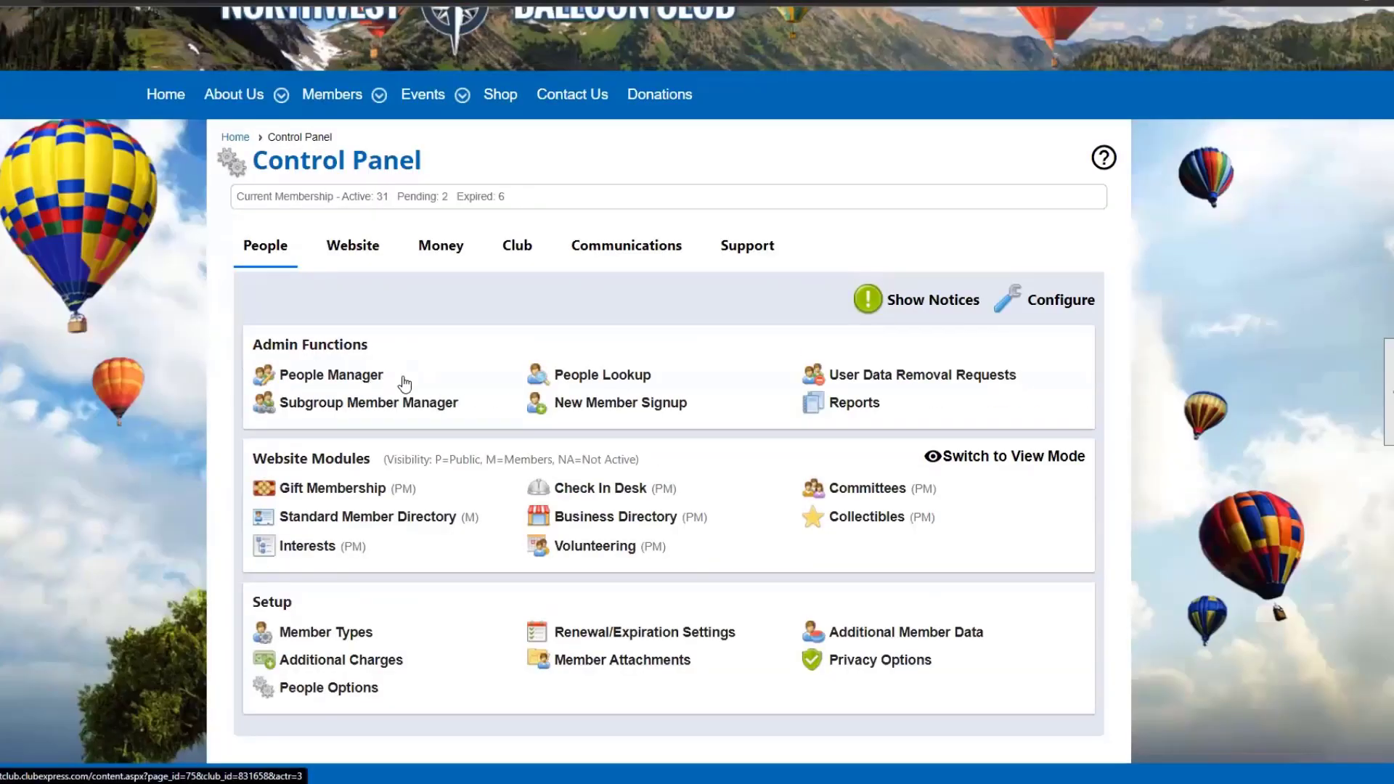
left_click(390, 381)
scroll(479, 303, "down", 4)
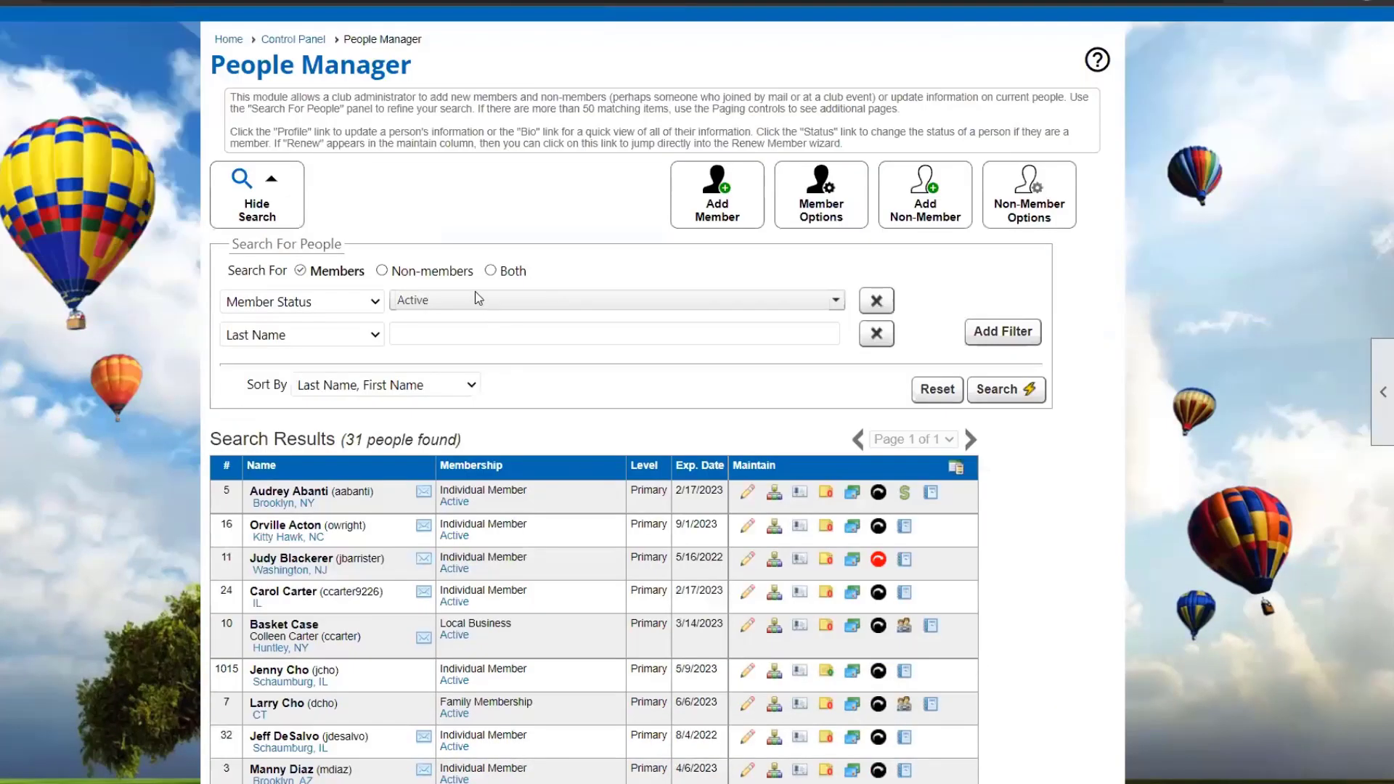
Search People Manager with Member Status set to Dropped only, listing 7 members
left_click(553, 301)
left_click(404, 344)
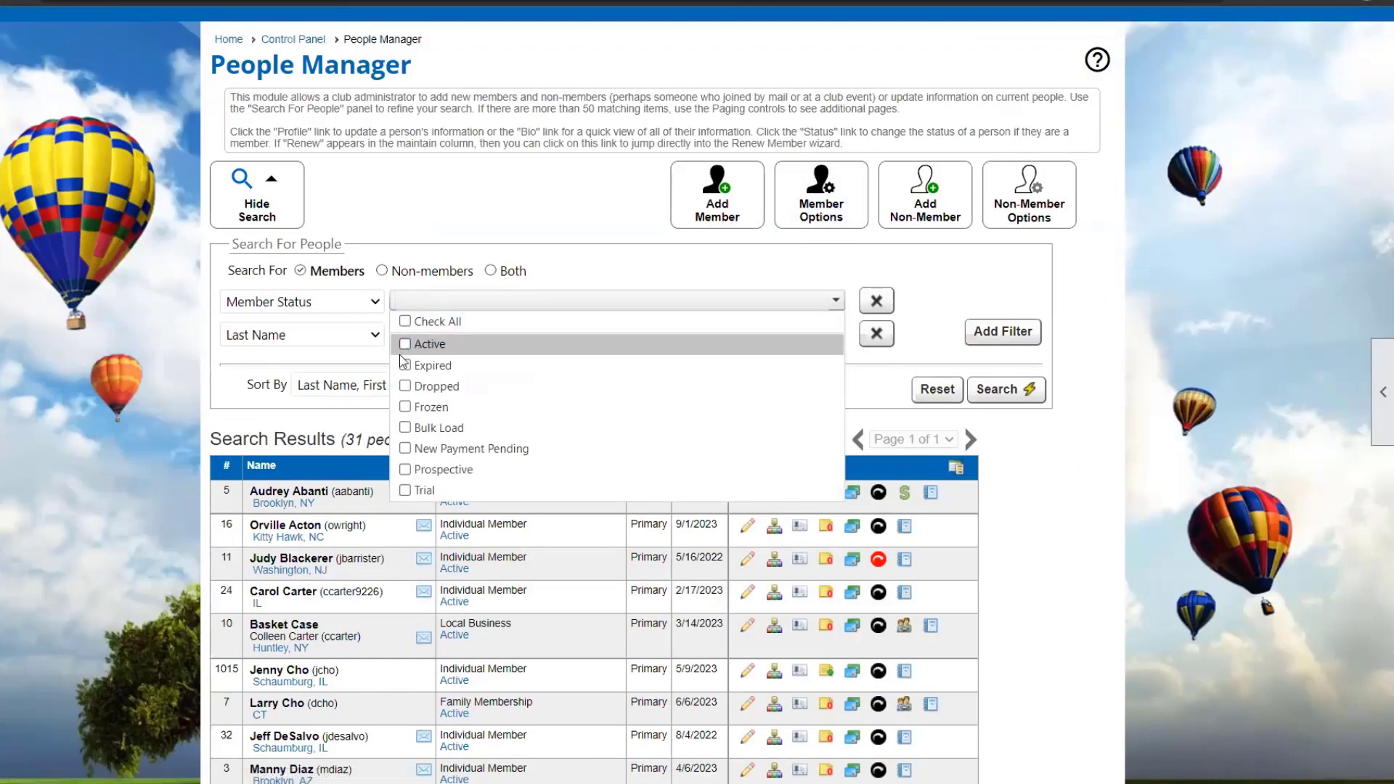
left_click(405, 385)
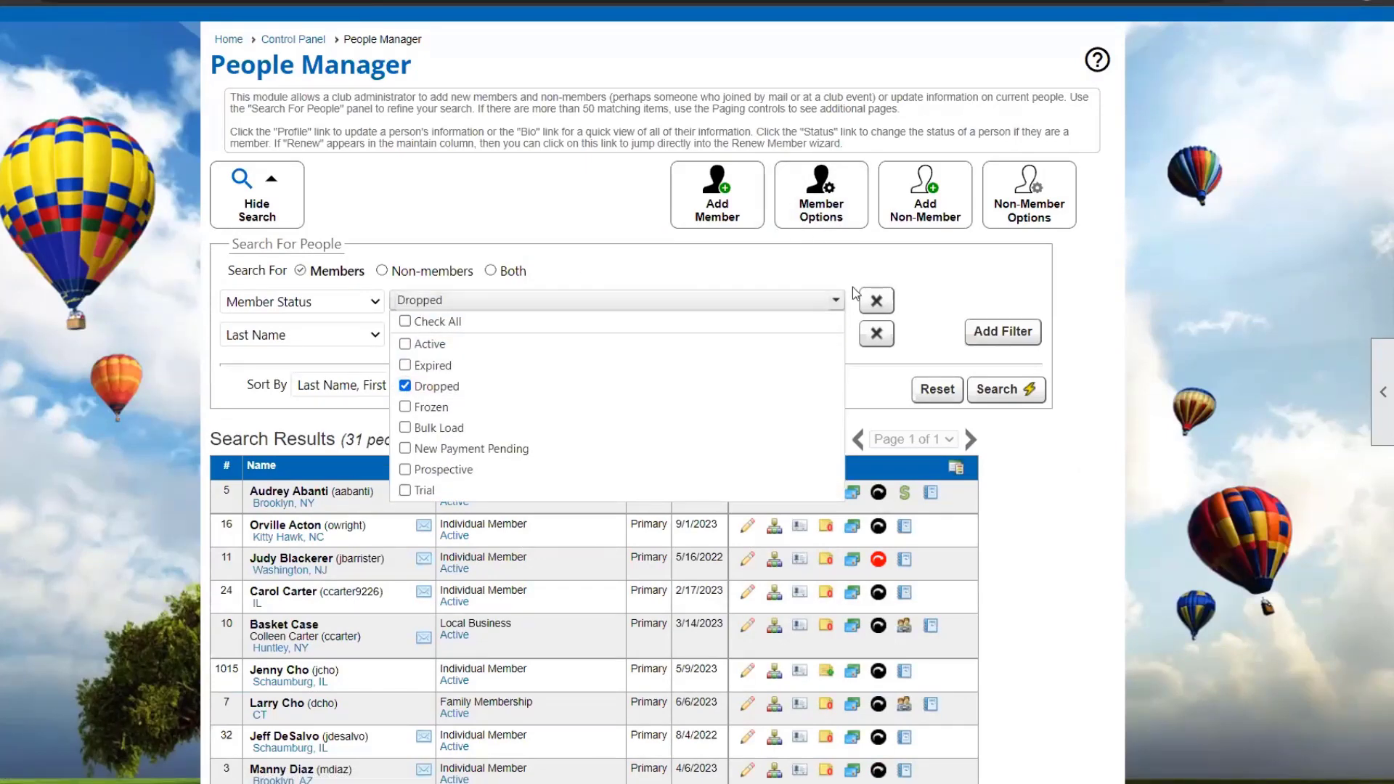
left_click(1035, 388)
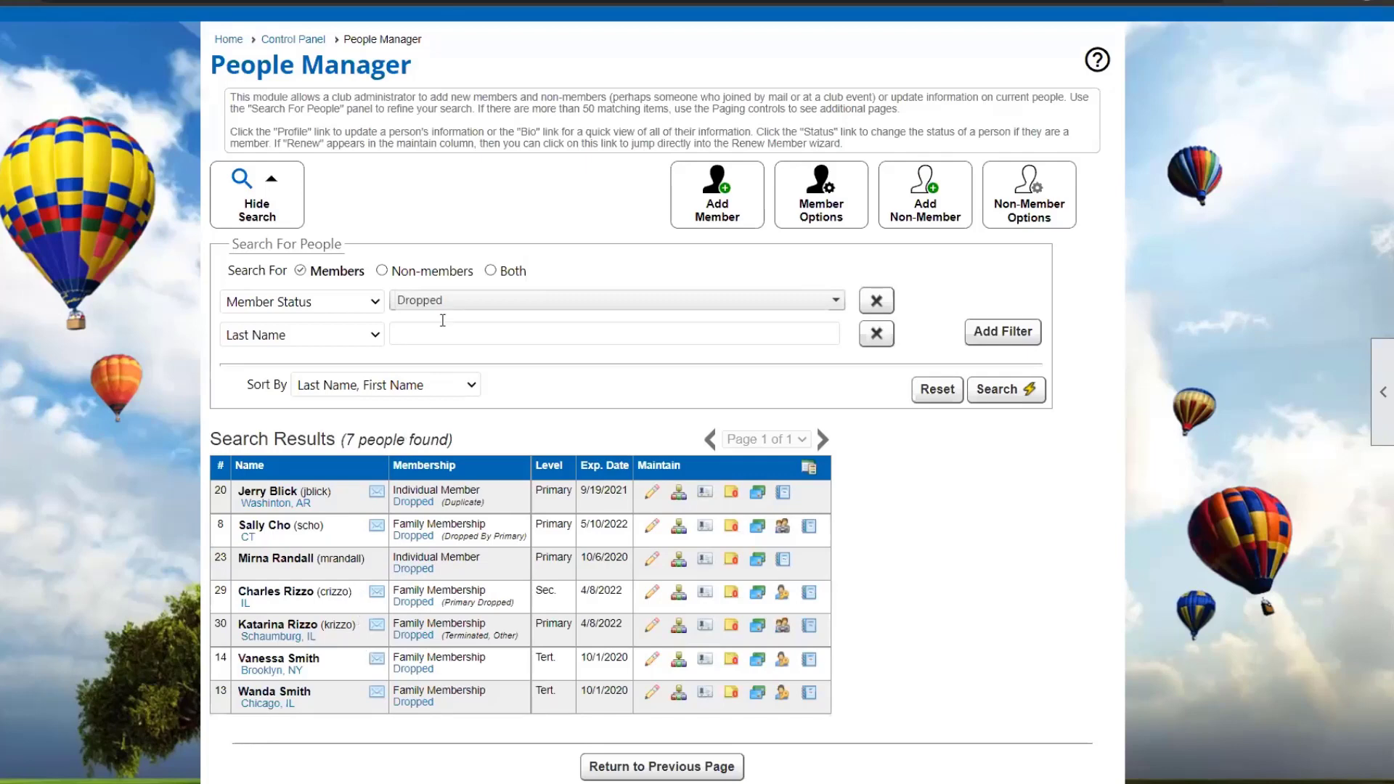
Close the status list unchanged and return to the Control Panel's People tab
left_click(434, 299)
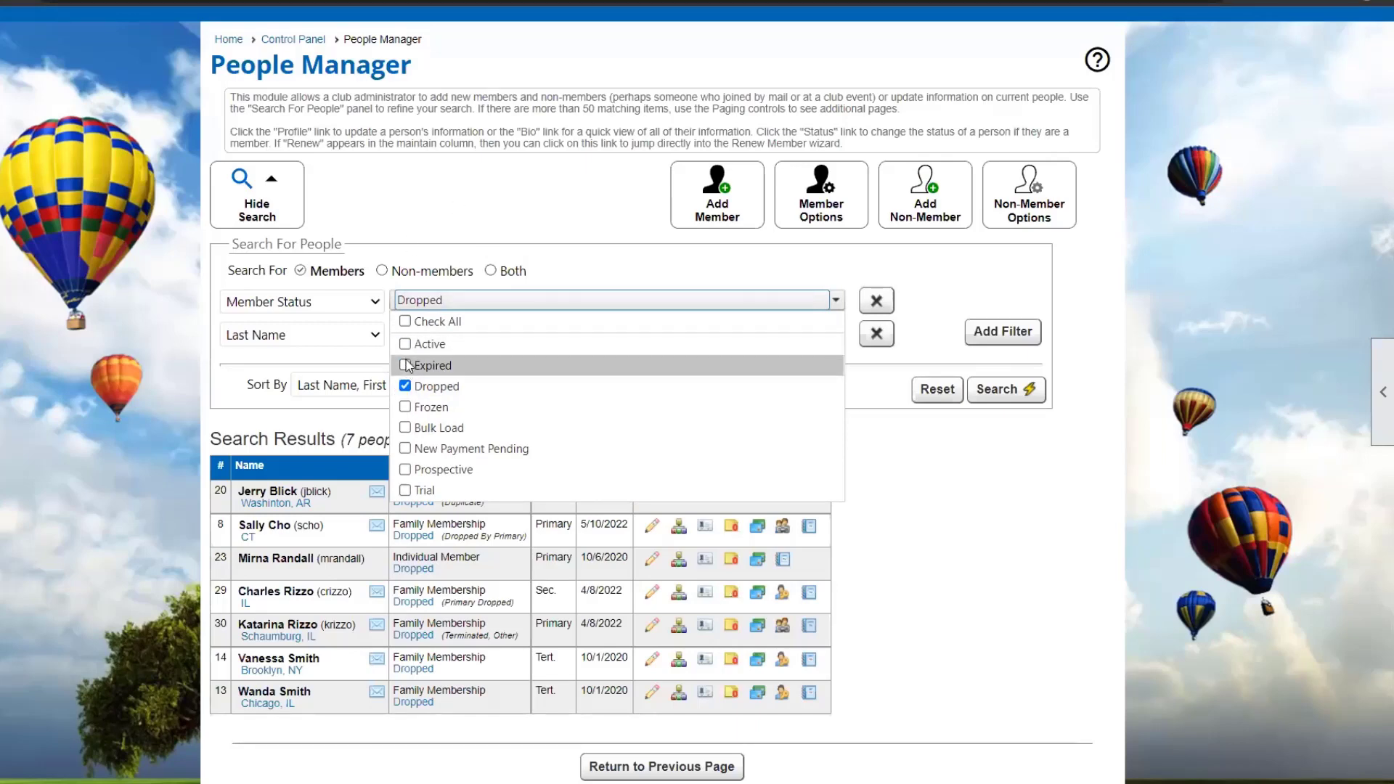
left_click(445, 223)
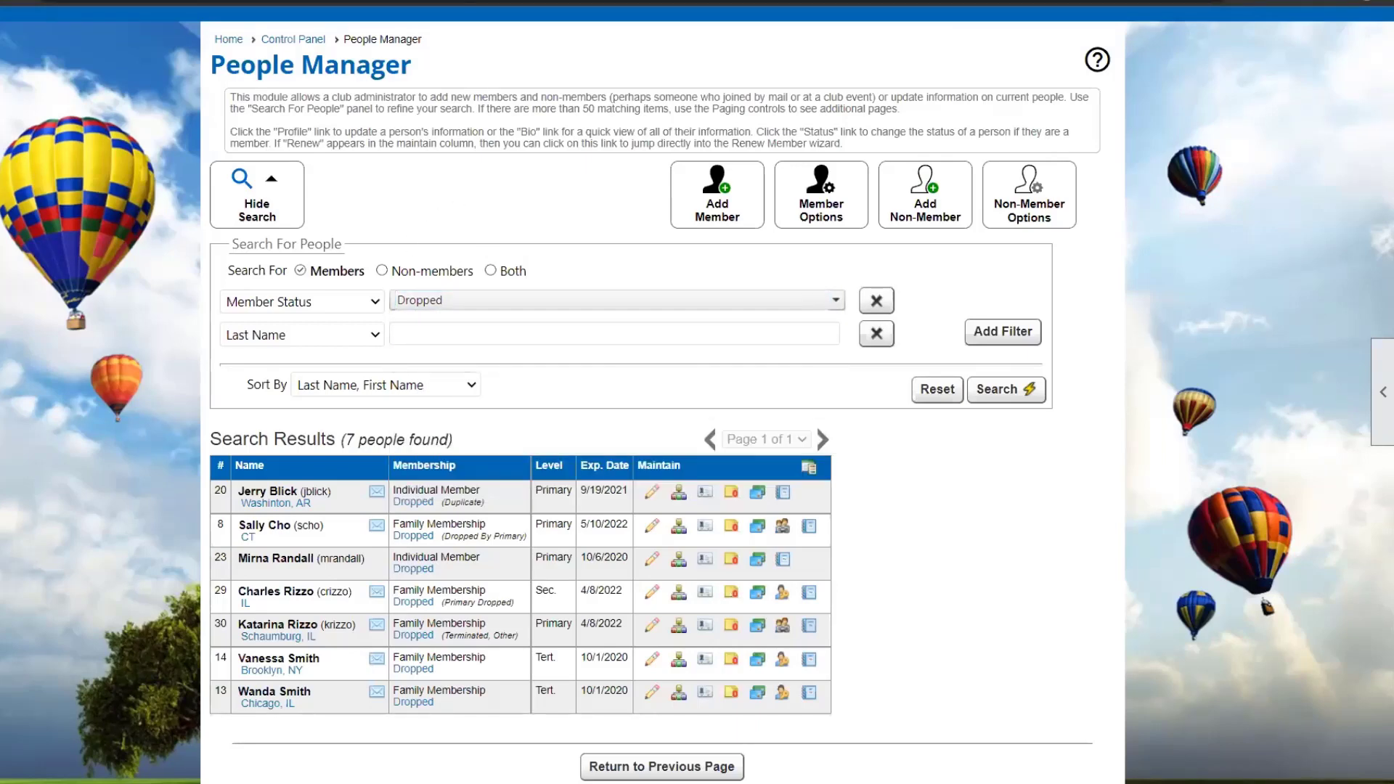
left_click(229, 39)
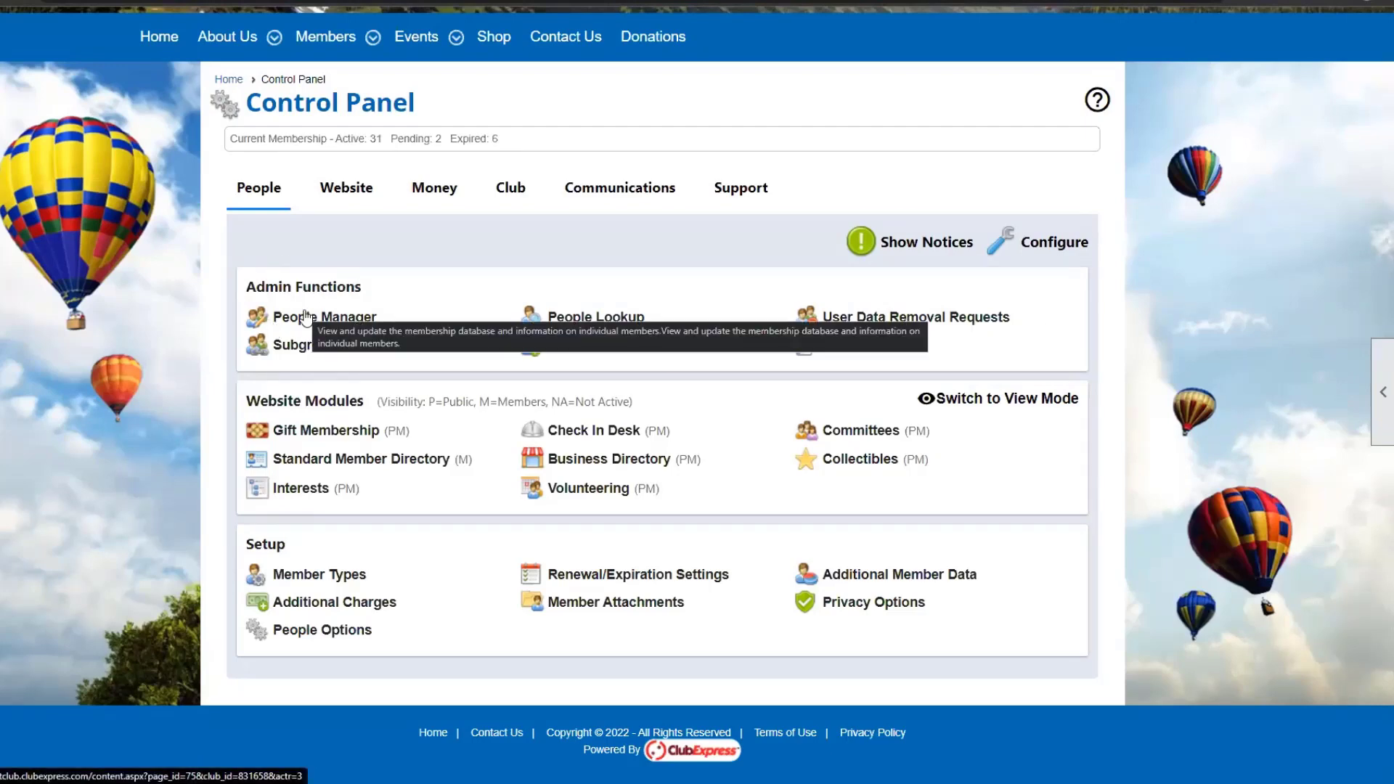
Check User Data Removal Requests (none pending), then reopen People Manager showing 7 dropped members
left_click(857, 317)
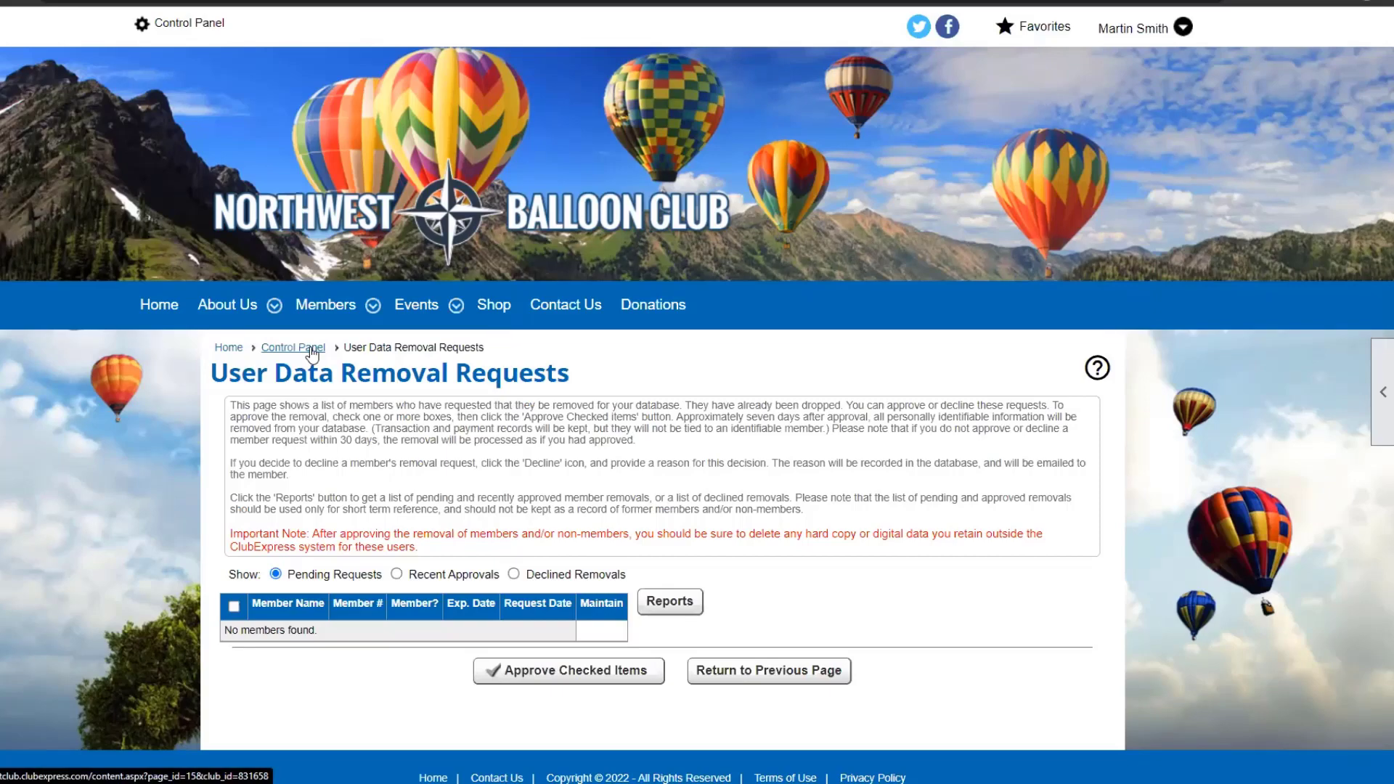
left_click(312, 349)
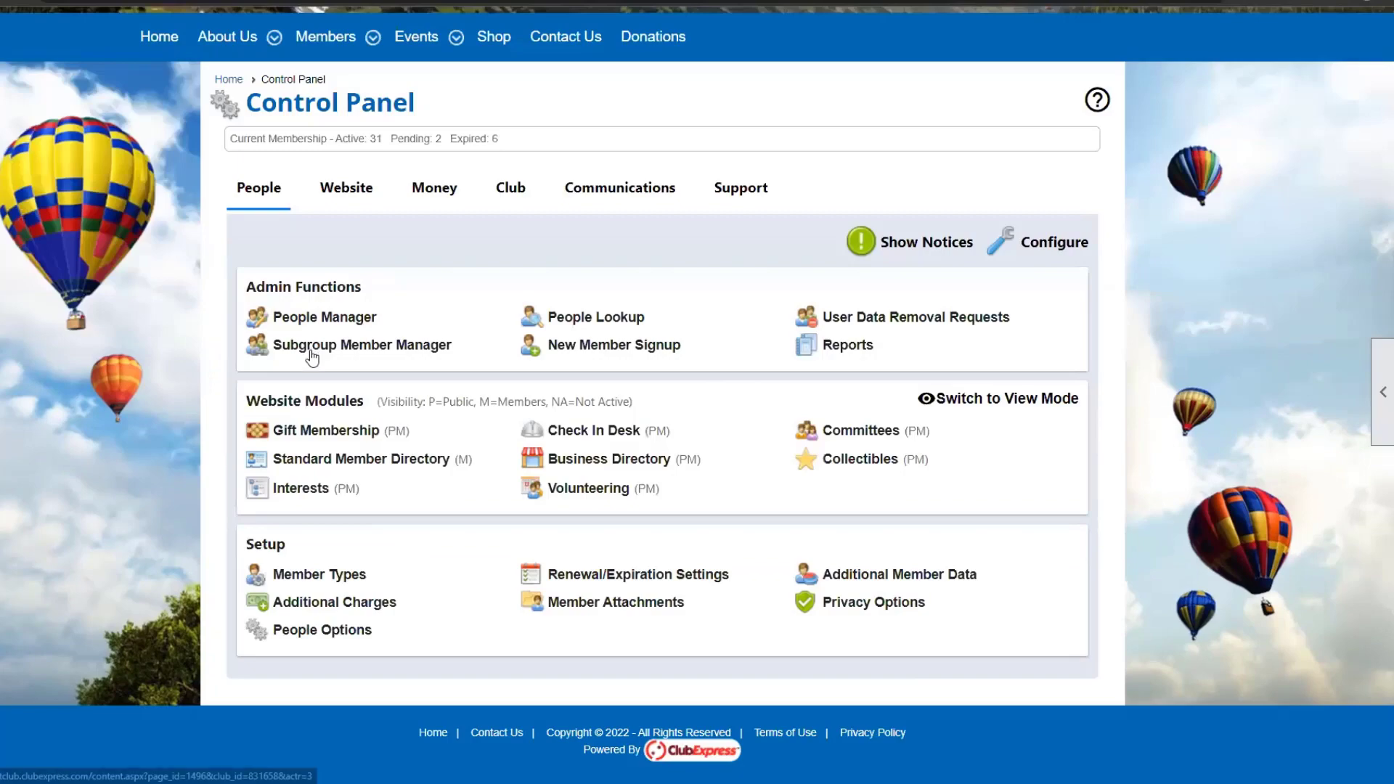
left_click(326, 320)
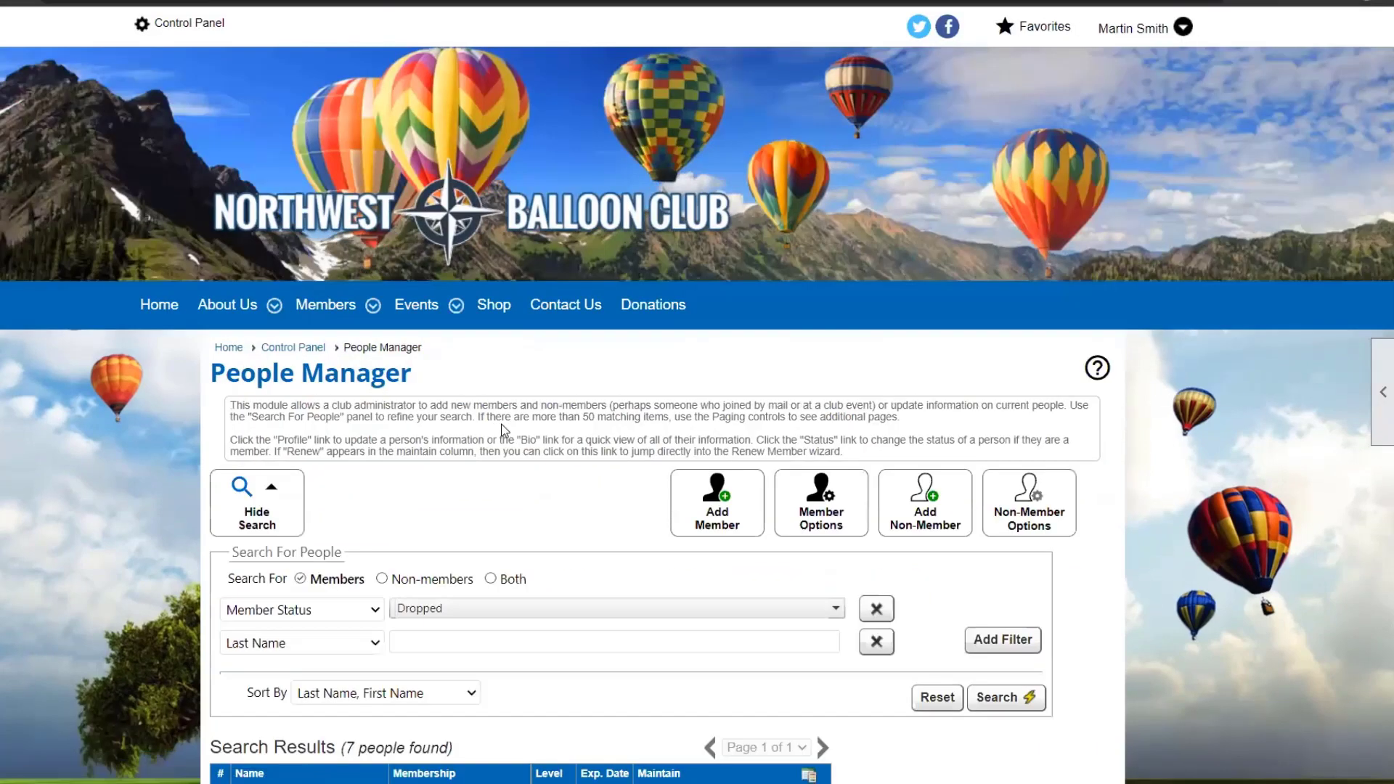
scroll(533, 478, "down", 1)
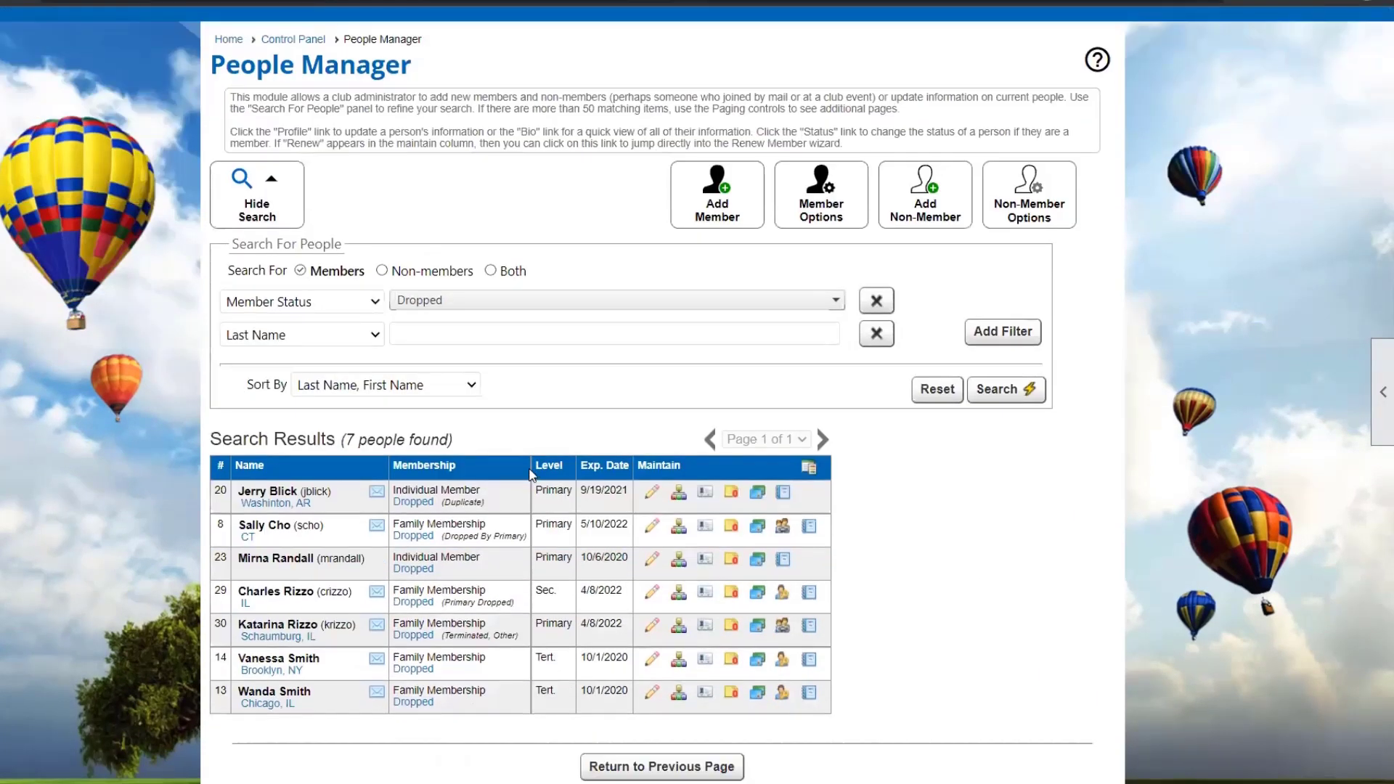